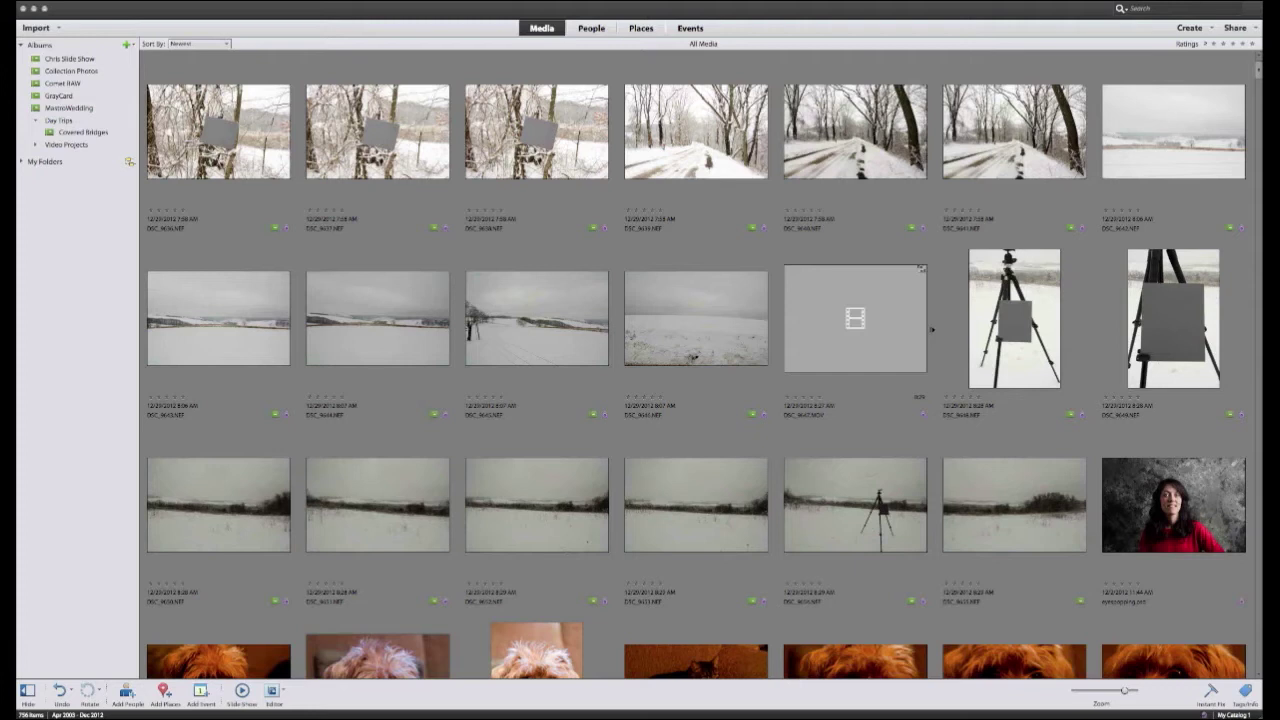
{"action": "mouse_move", "coordinate": [352, 712]}
{"action": "left_click_drag", "start_coordinate": [1010, 80], "coordinate": [90, 394]}
{"action": "key", "text": "super+h"}
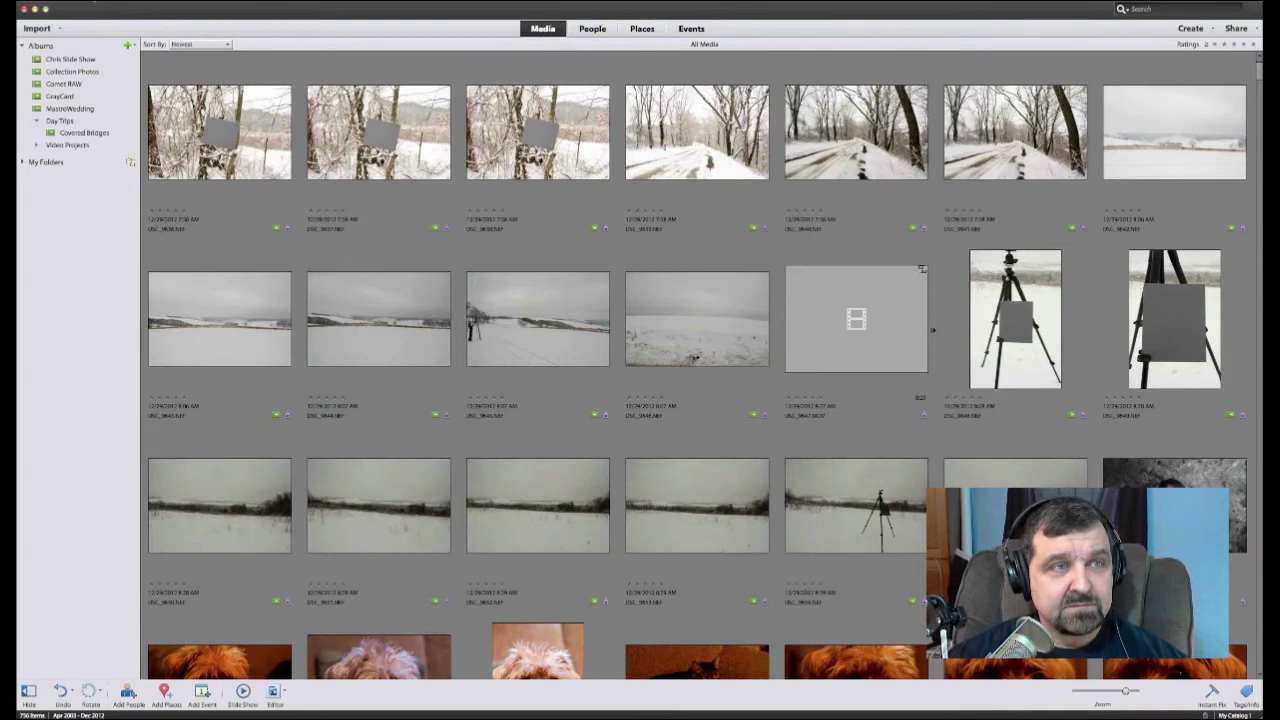
Step: Open the Organizer preferences and move the dialog slightly higher over the photo grid
{"action": "left_click", "coordinate": [100, 2]}
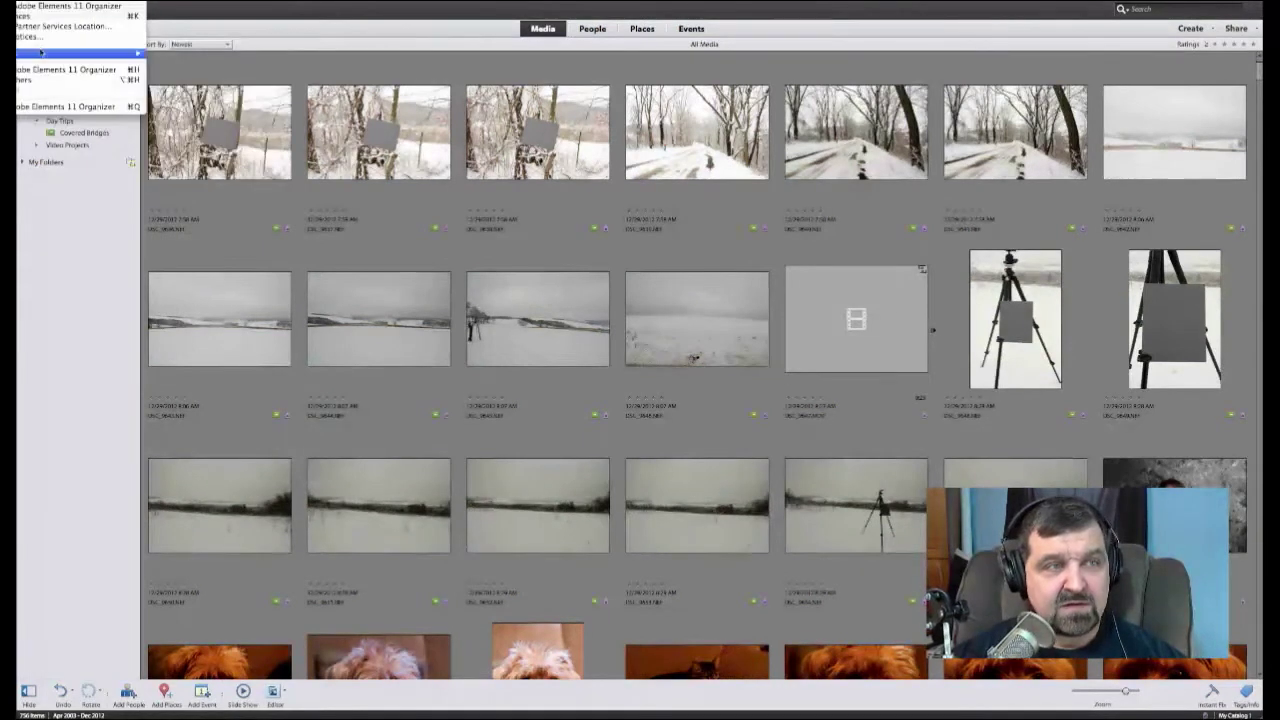
{"action": "left_click", "coordinate": [35, 17]}
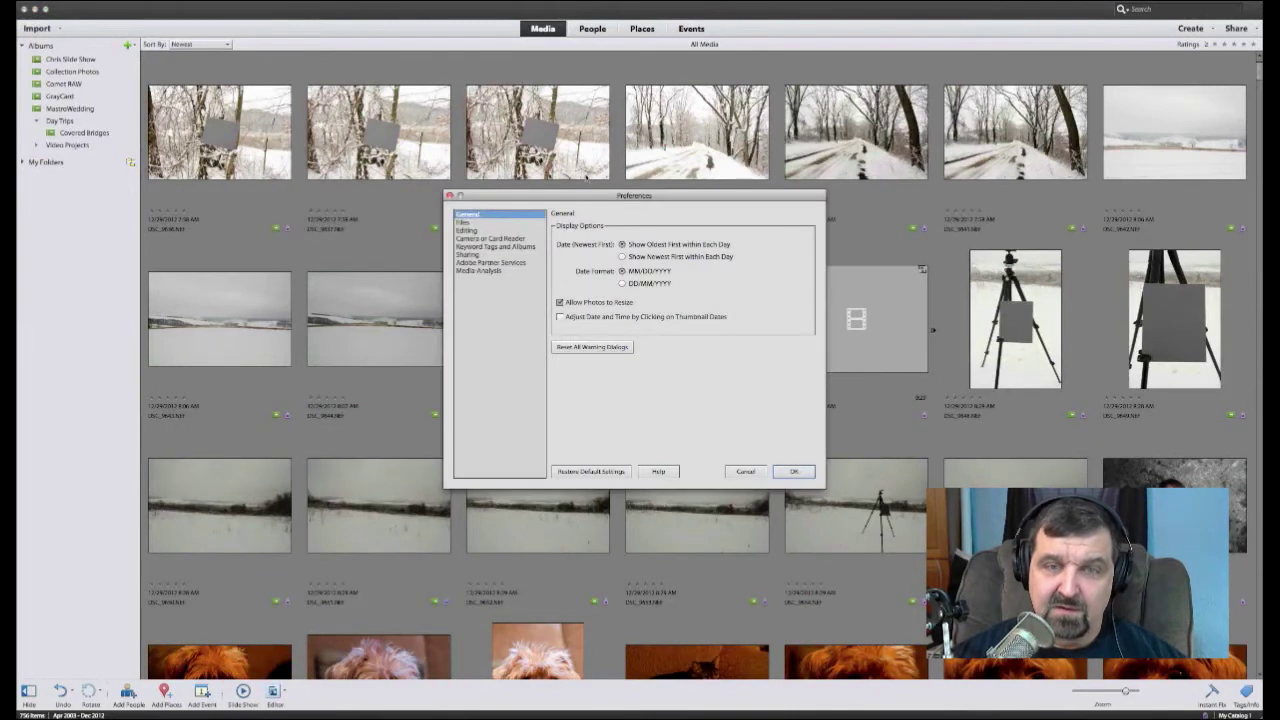
{"action": "left_click_drag", "start_coordinate": [607, 193], "coordinate": [623, 172]}
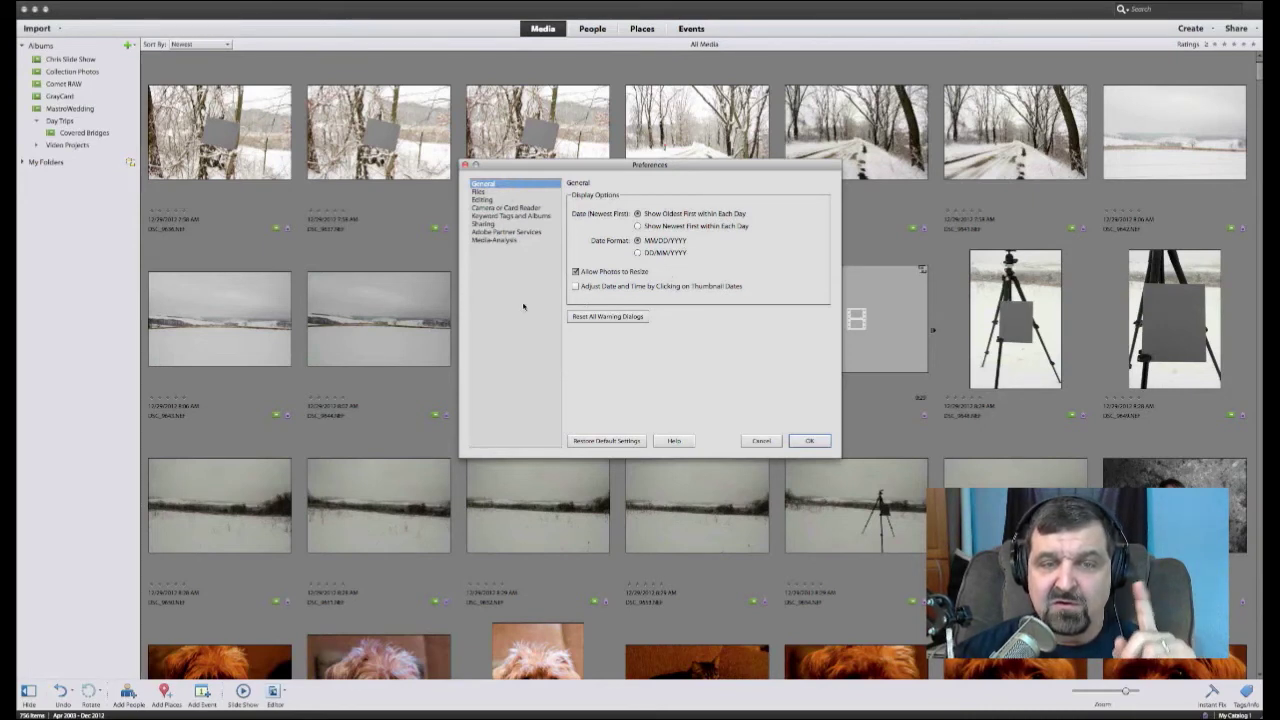
Step: In the Files preferences, try the 800 x 600 preview file size for offline volumes and return it to 640 x 480 pixels
{"action": "left_click", "coordinate": [479, 191]}
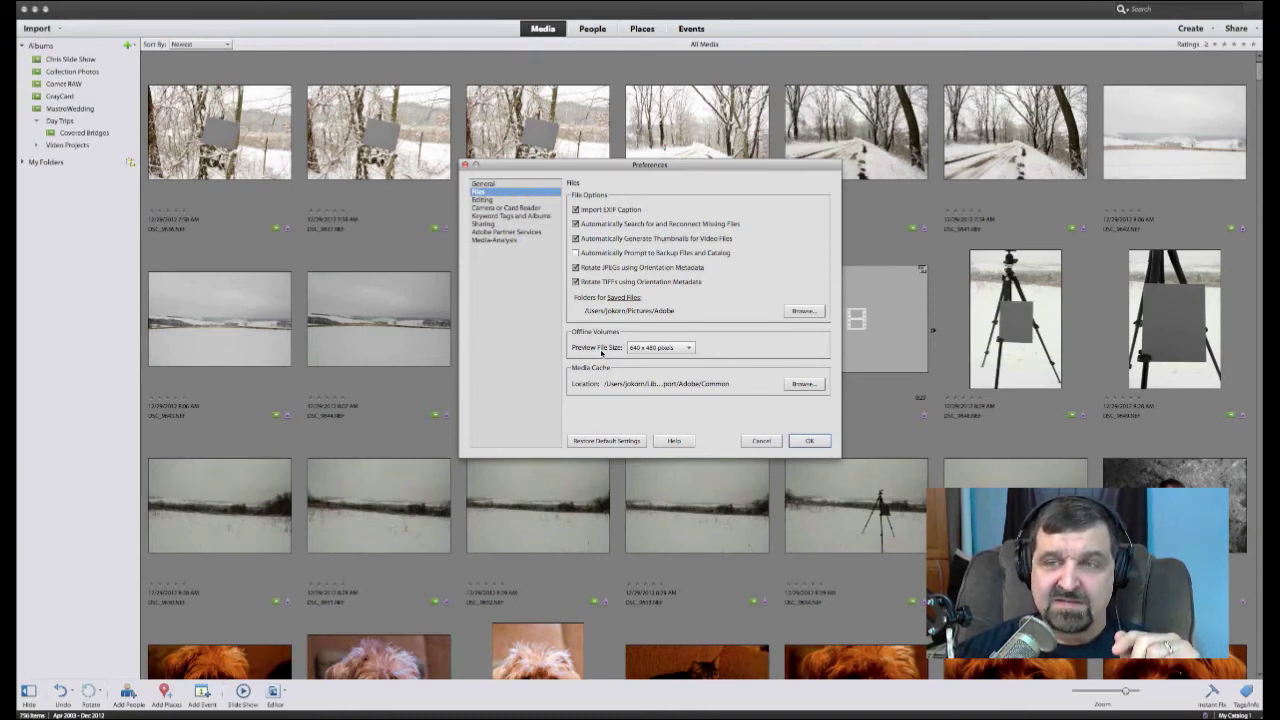
{"action": "left_click", "coordinate": [658, 347]}
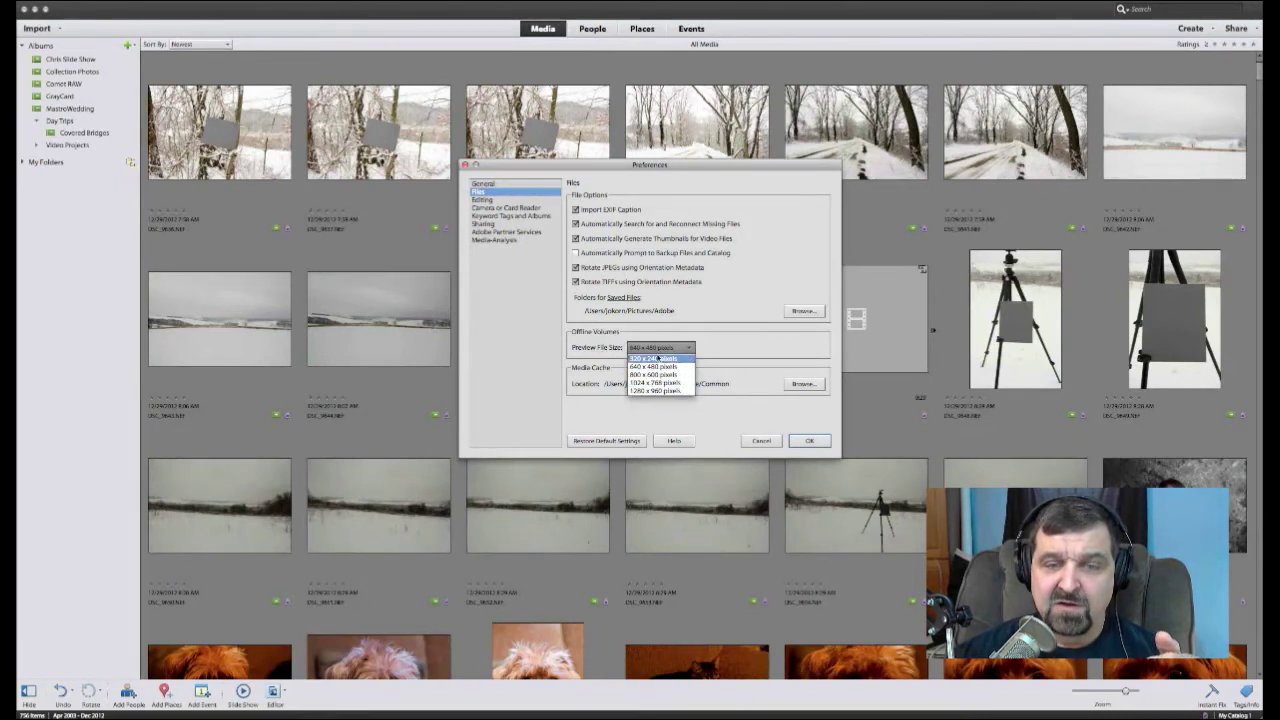
{"action": "left_click", "coordinate": [657, 366]}
{"action": "left_click", "coordinate": [658, 347]}
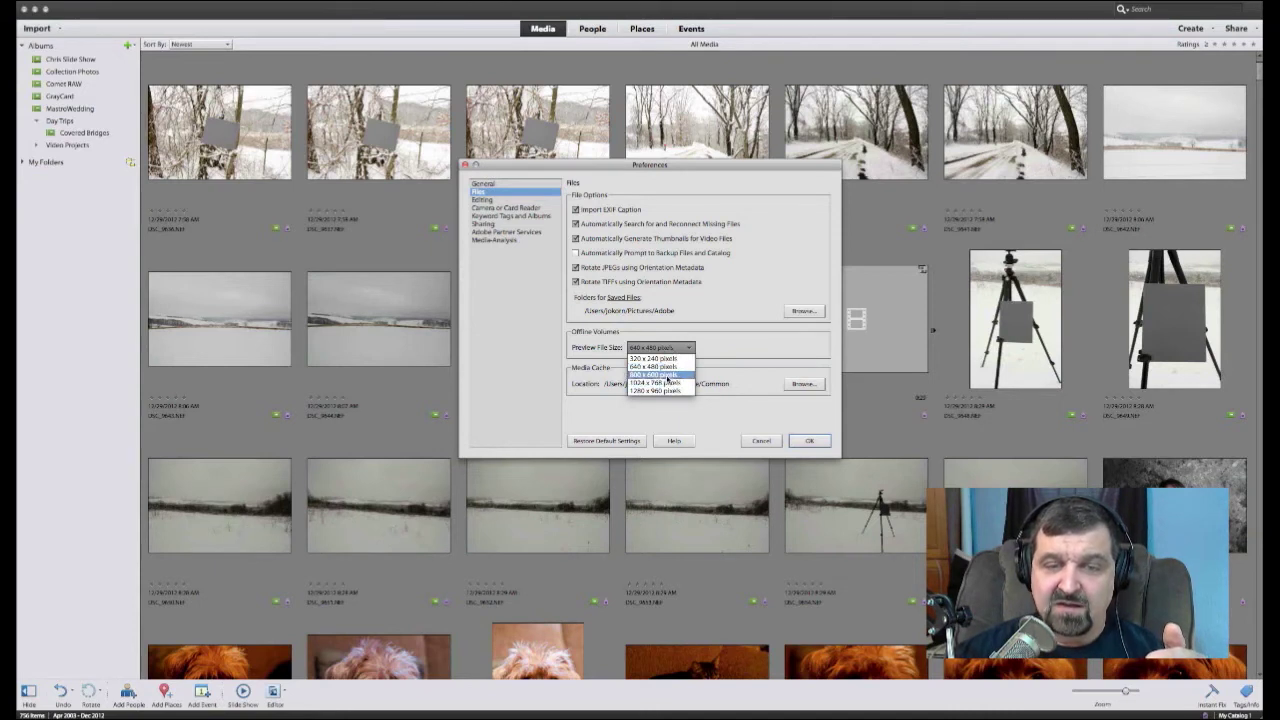
{"action": "left_click", "coordinate": [668, 376]}
{"action": "left_click", "coordinate": [667, 348]}
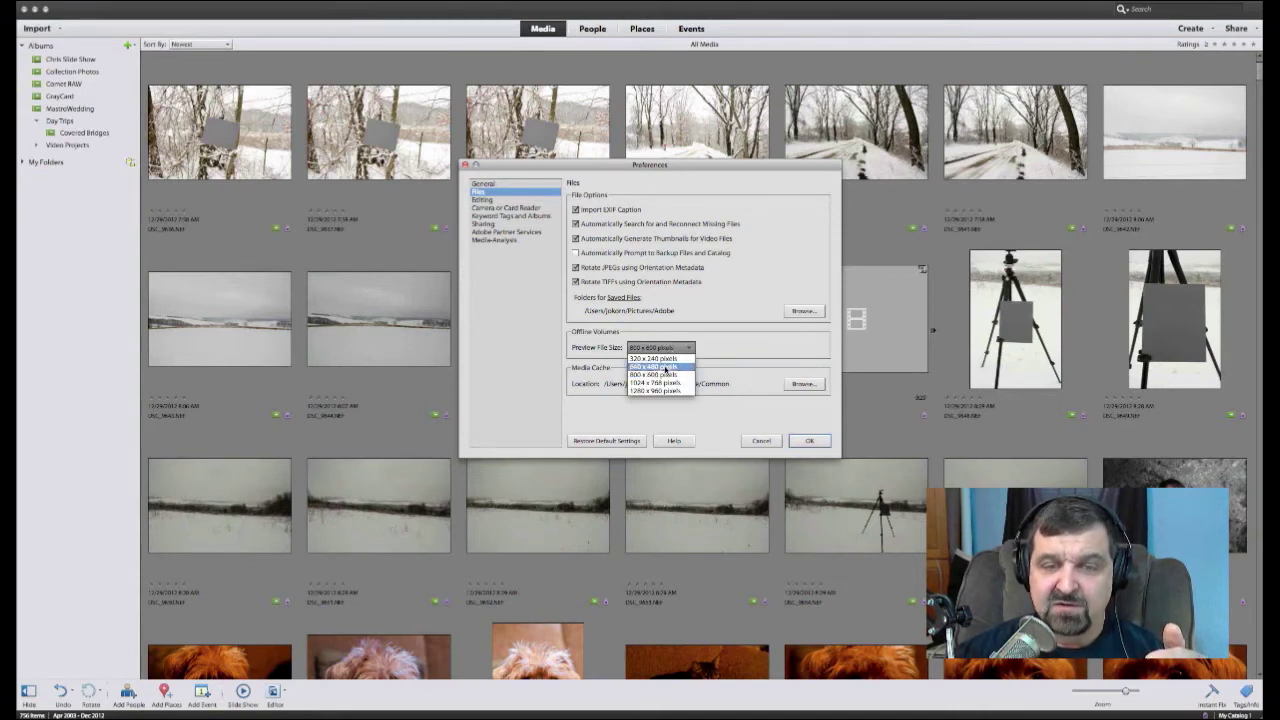
{"action": "left_click", "coordinate": [665, 369]}
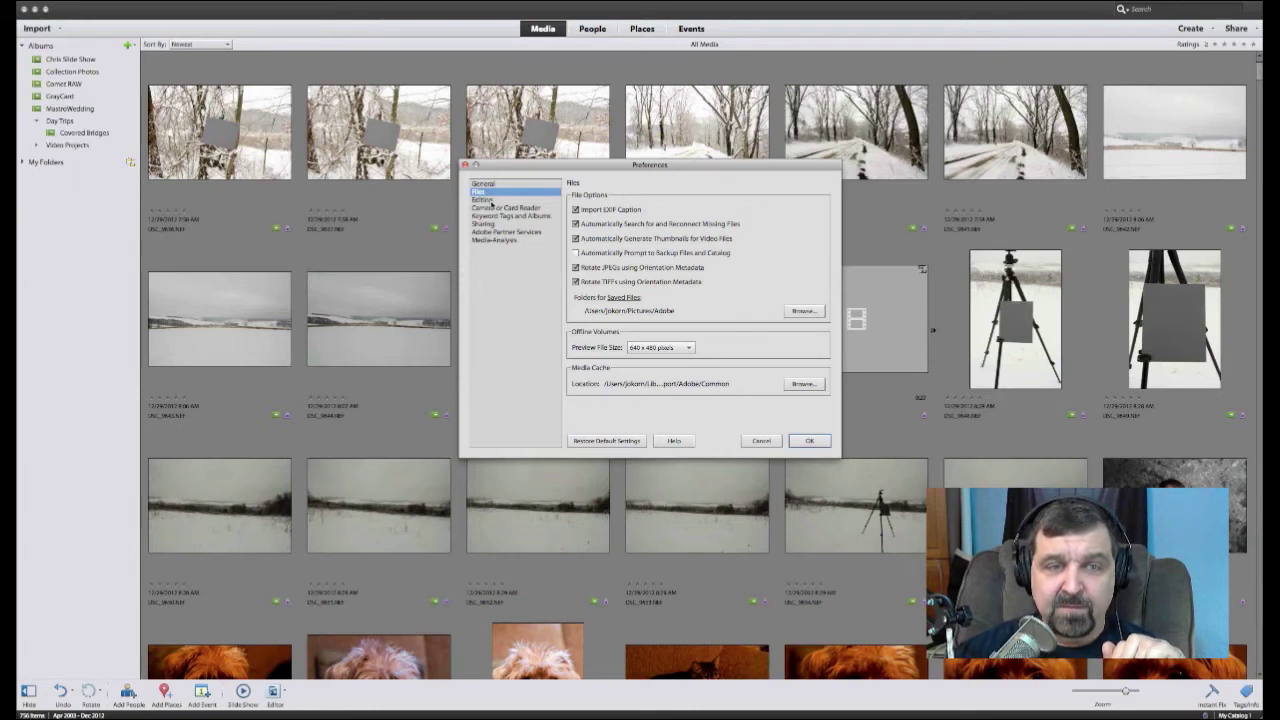
Step: In the Editing preferences, try choosing a supplementary editing application from the Applications folder, cancel, and disable the option again
{"action": "left_click", "coordinate": [490, 201]}
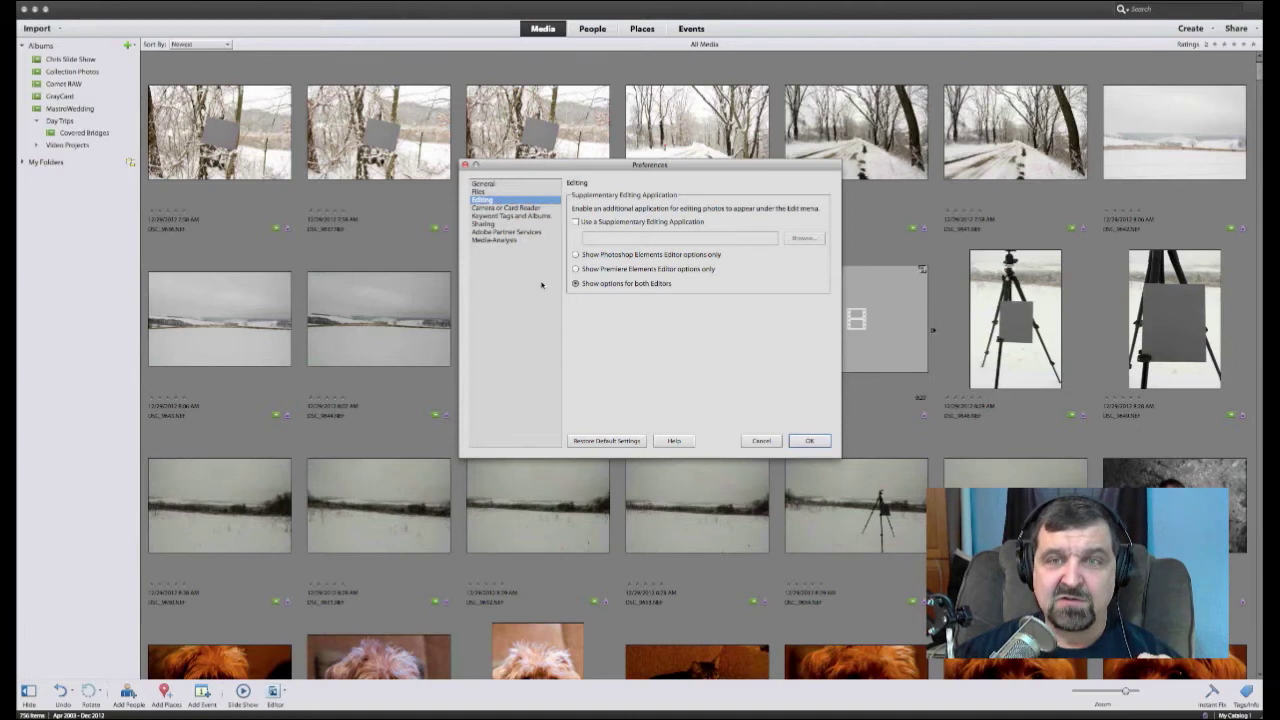
{"action": "left_click", "coordinate": [576, 222]}
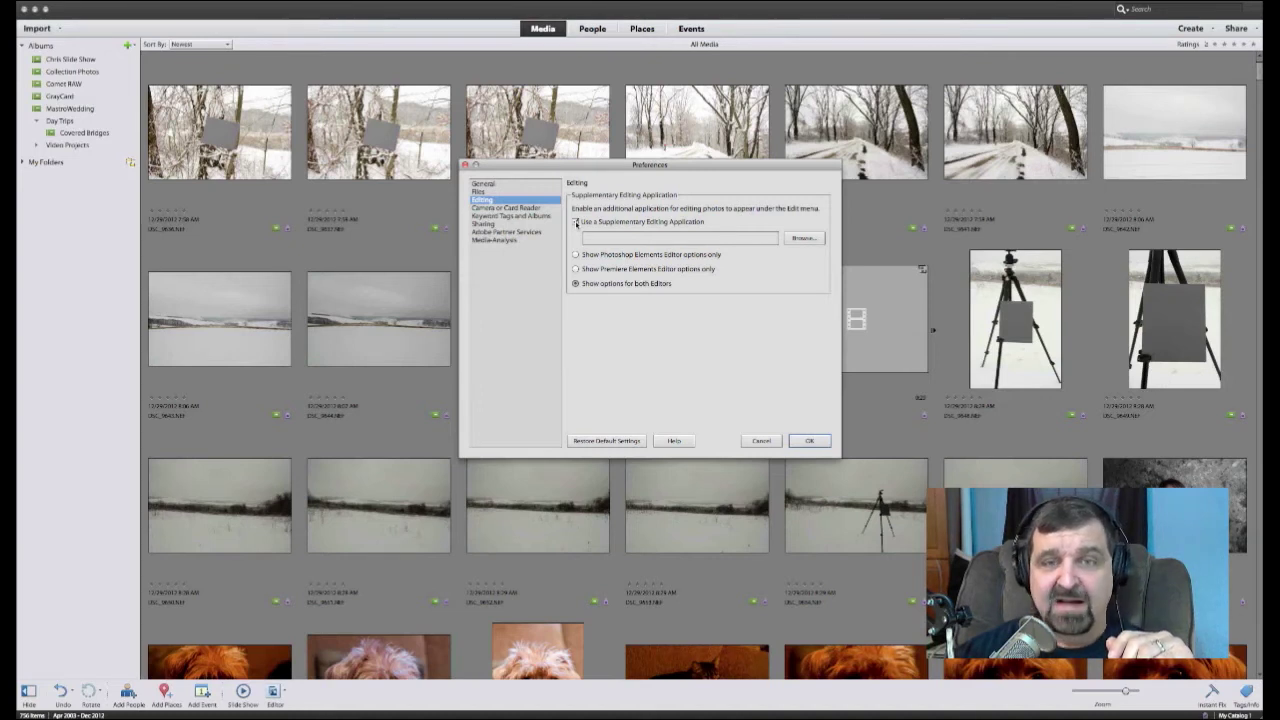
{"action": "left_click", "coordinate": [812, 238]}
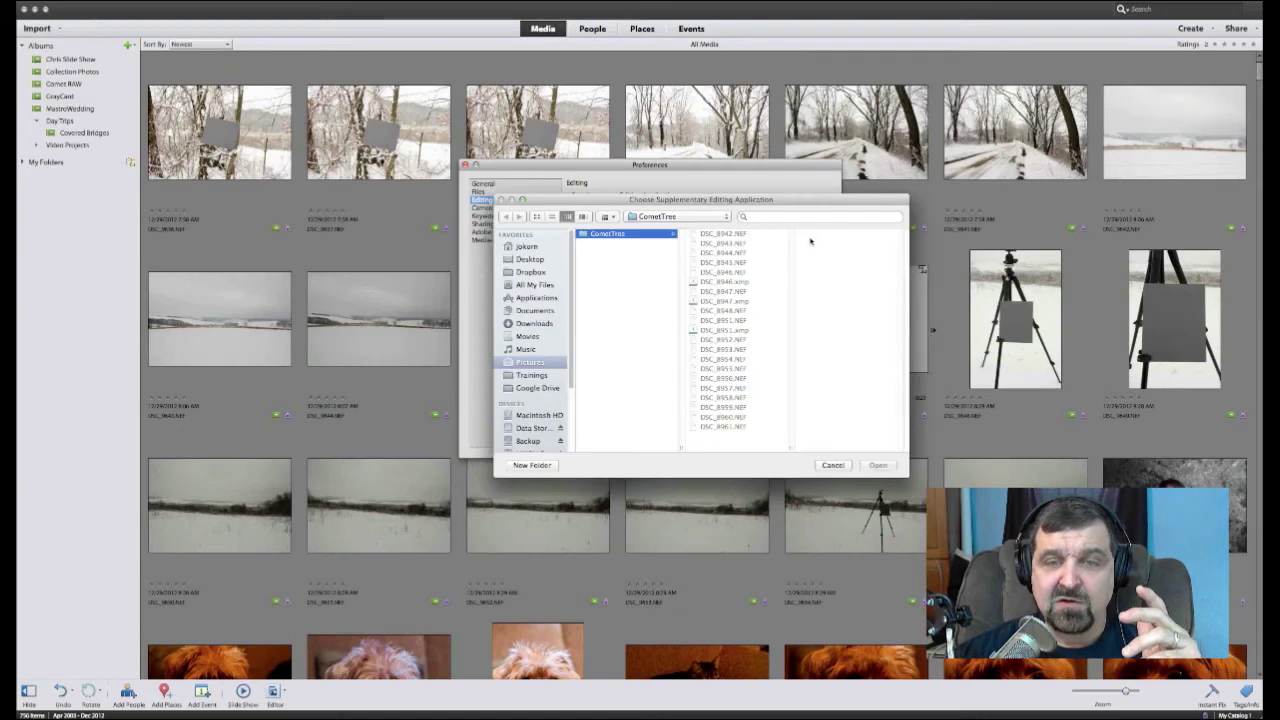
{"action": "left_click", "coordinate": [537, 298]}
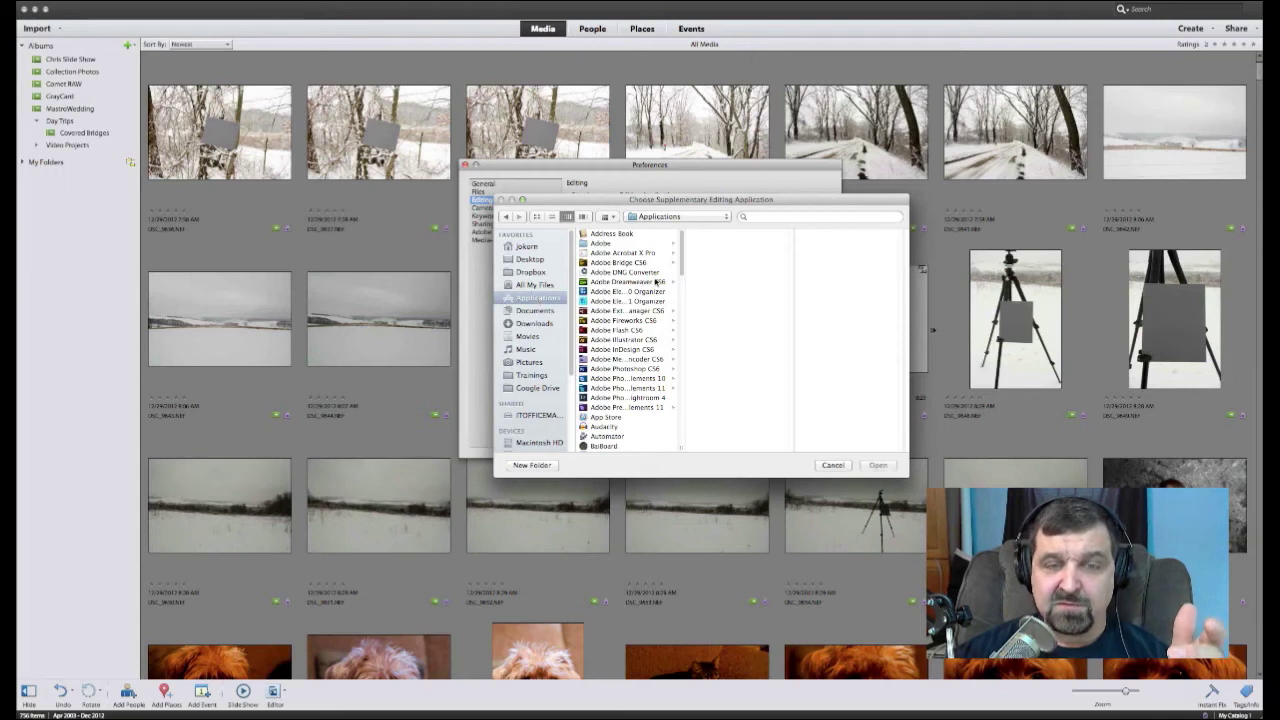
{"action": "left_click", "coordinate": [820, 467]}
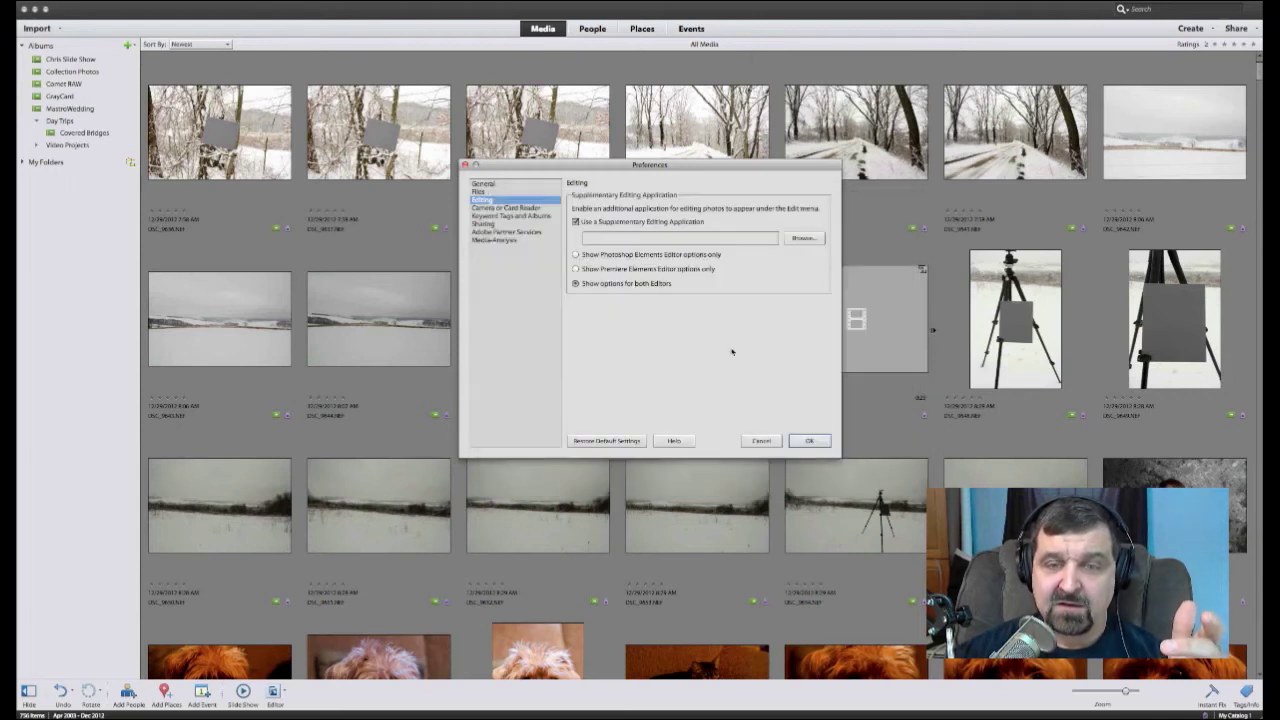
{"action": "left_click", "coordinate": [575, 221]}
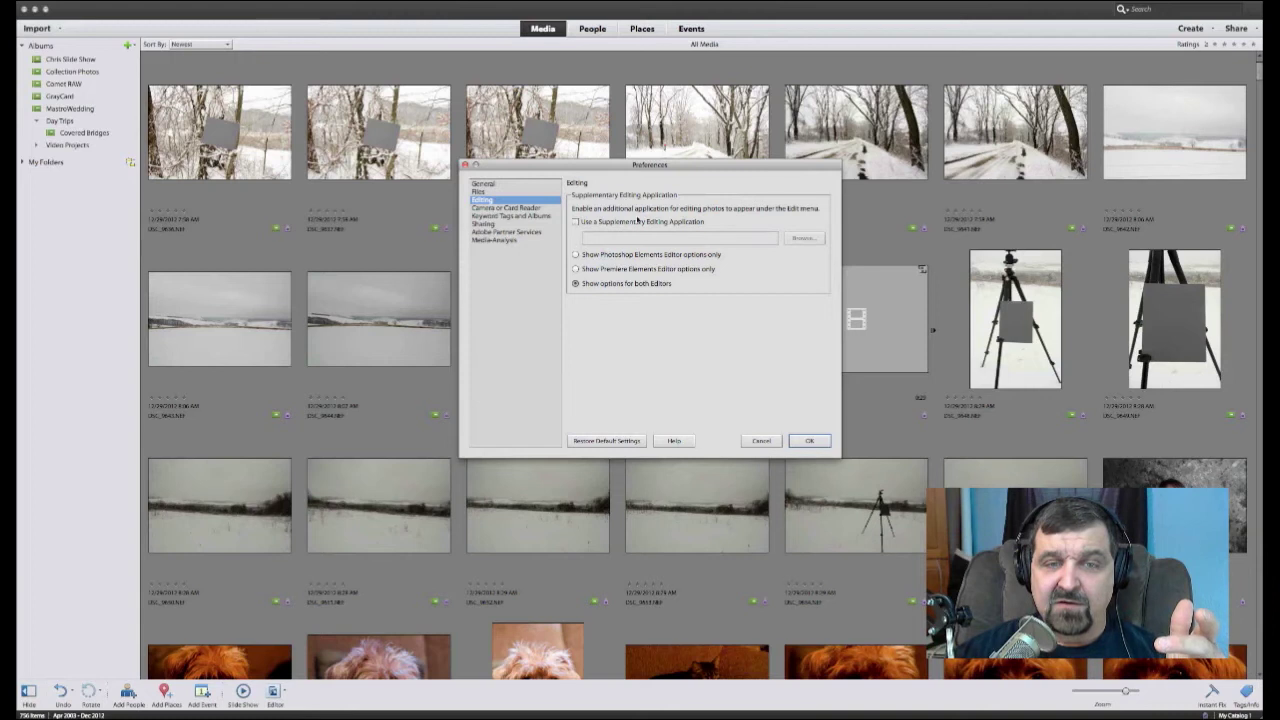
Step: Set the save location for files from the camera or card reader to the Pictures folder
{"action": "left_click", "coordinate": [512, 209]}
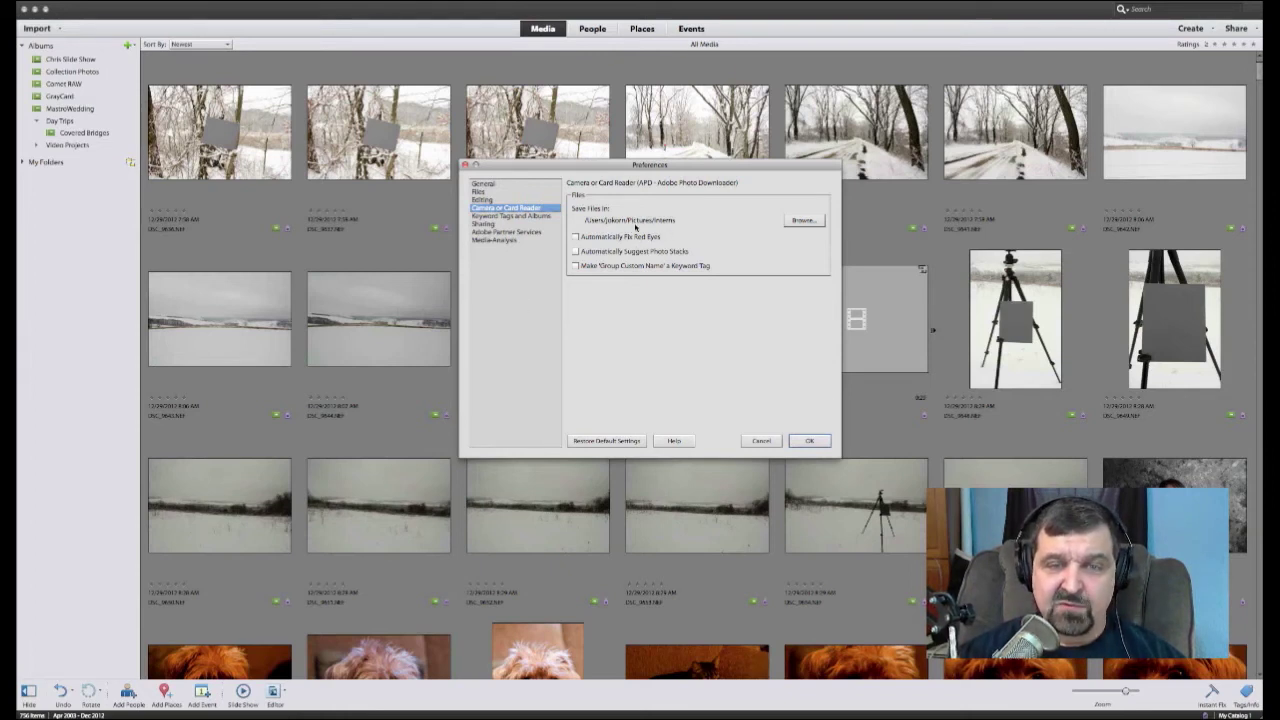
{"action": "left_click", "coordinate": [803, 220]}
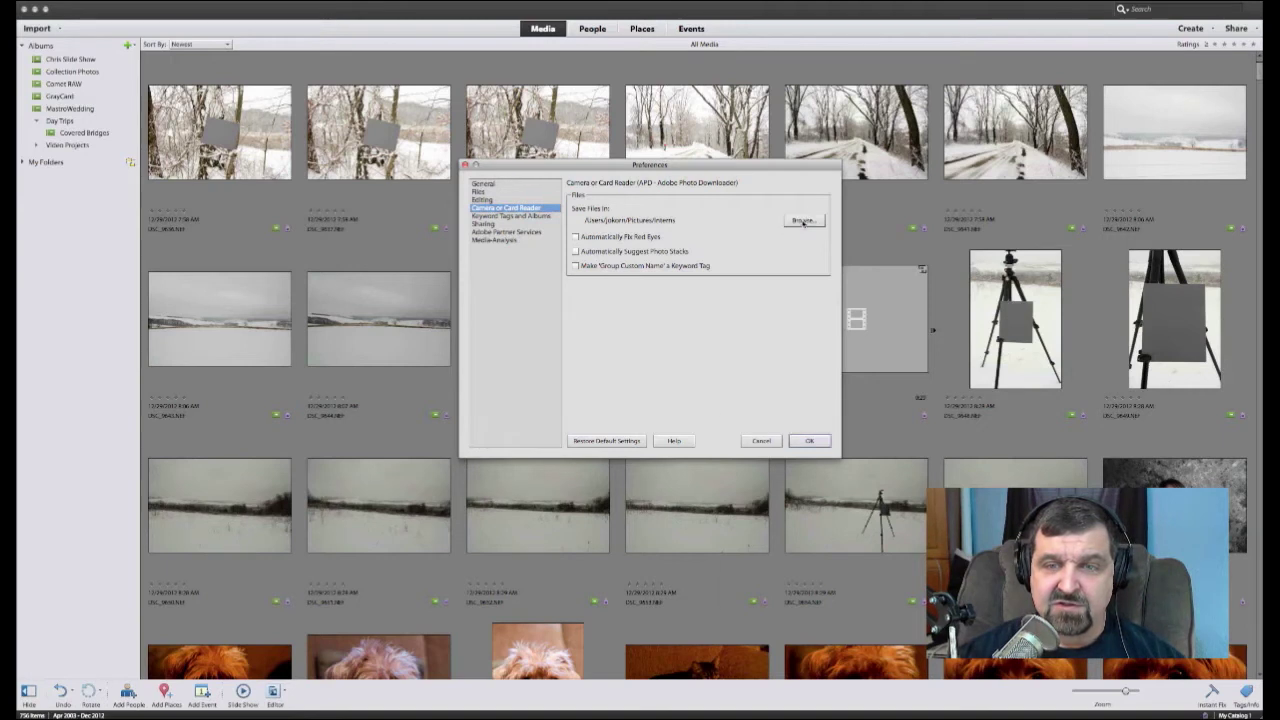
{"action": "left_click_drag", "start_coordinate": [820, 370], "coordinate": [620, 172]}
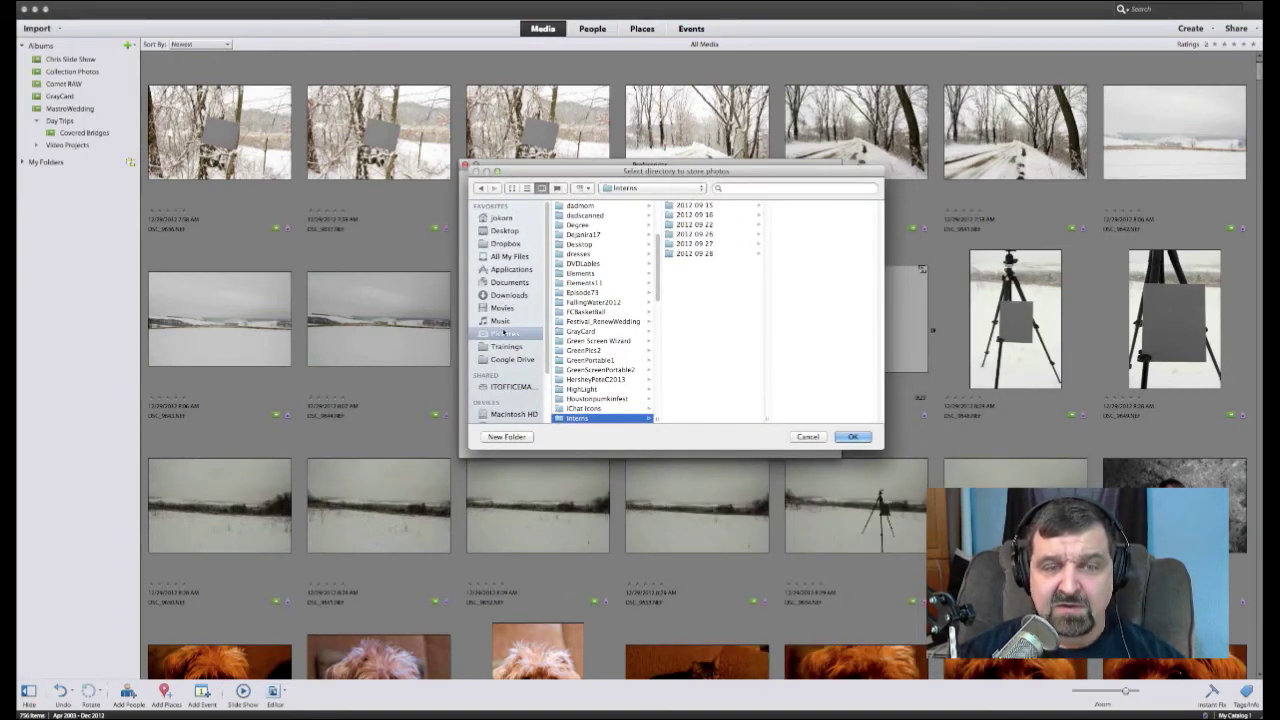
{"action": "left_click", "coordinate": [503, 333]}
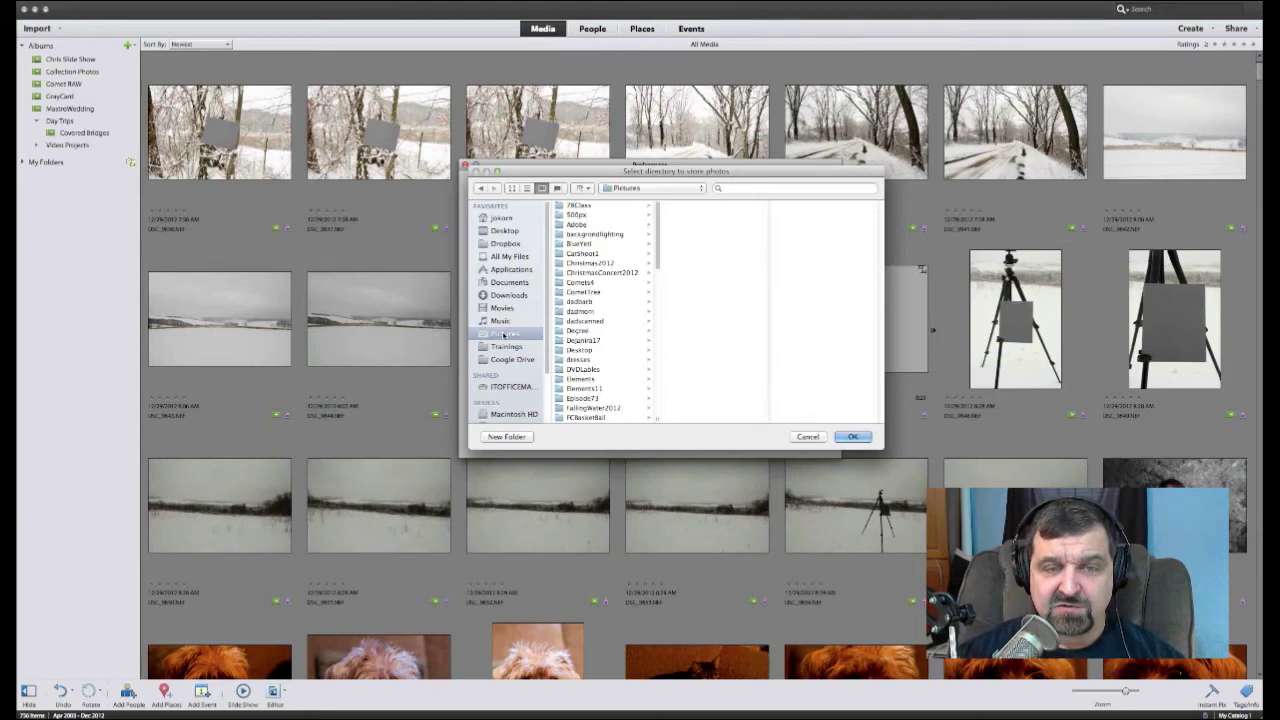
{"action": "key", "text": "Return"}
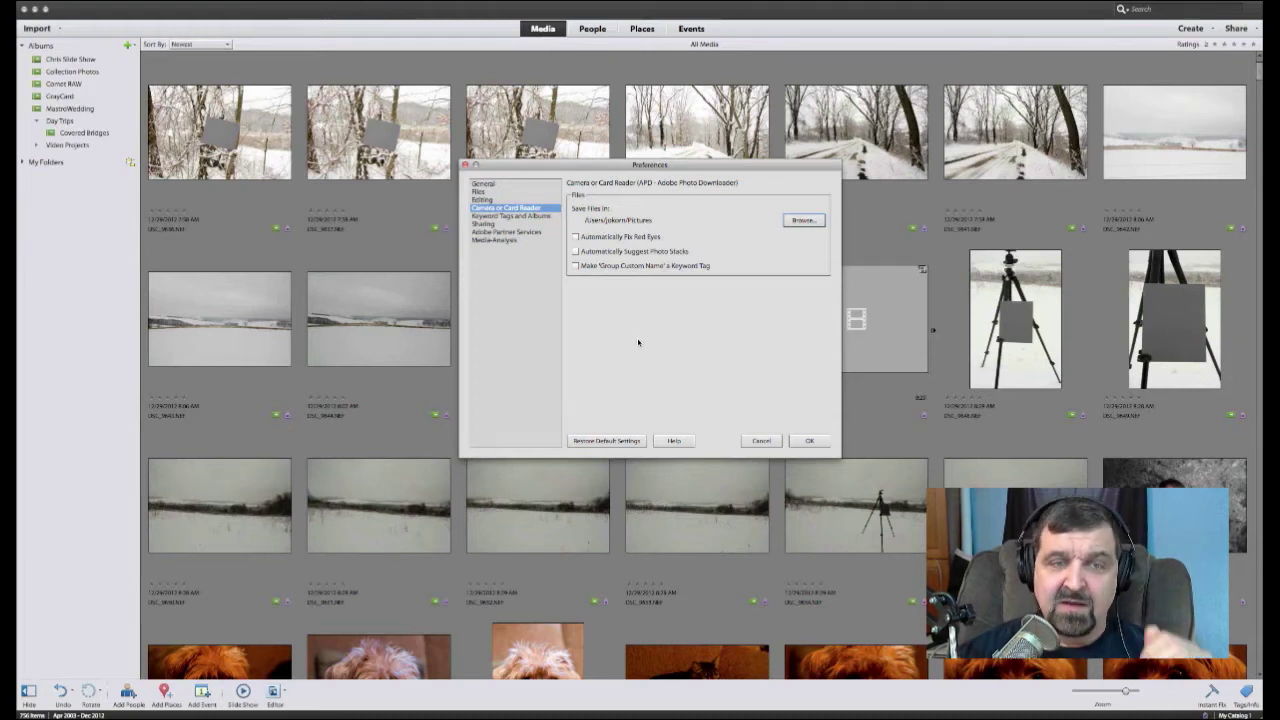
{"action": "left_click", "coordinate": [576, 238]}
Step: Review the Keyword Tags and Albums and Sharing preferences, keeping Mail as the email client
{"action": "left_click", "coordinate": [530, 217]}
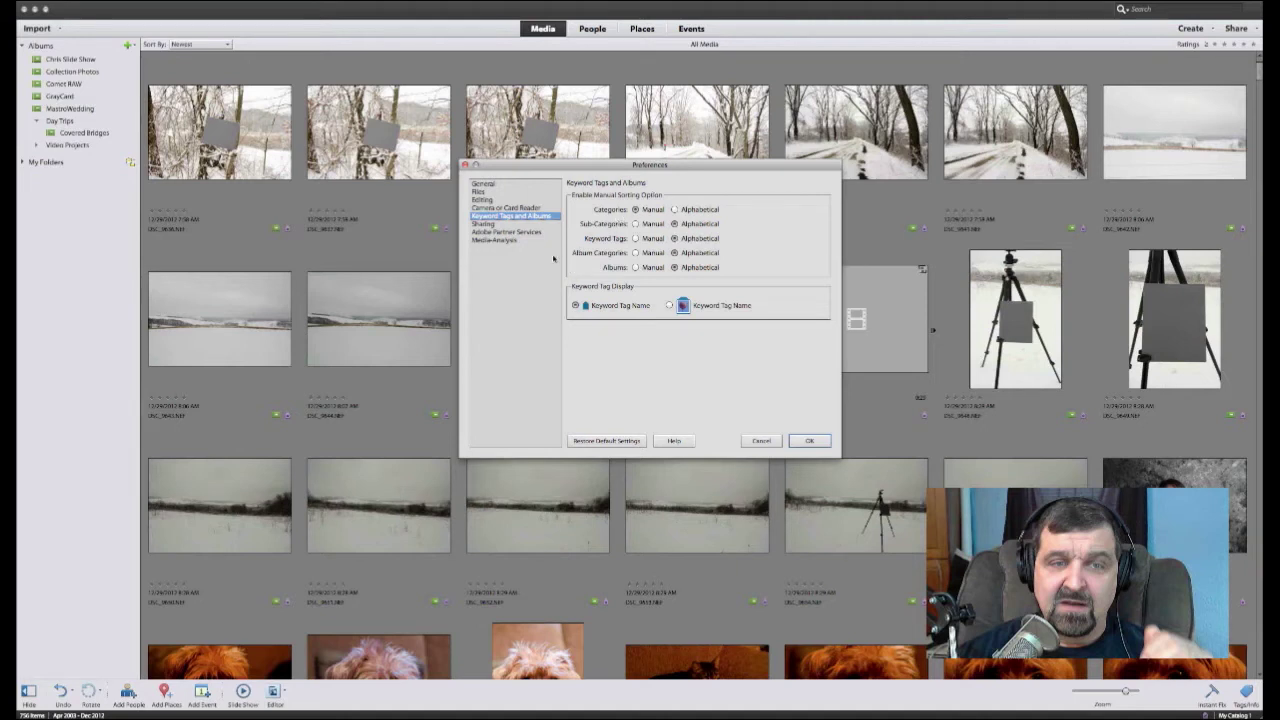
{"action": "left_click", "coordinate": [490, 226]}
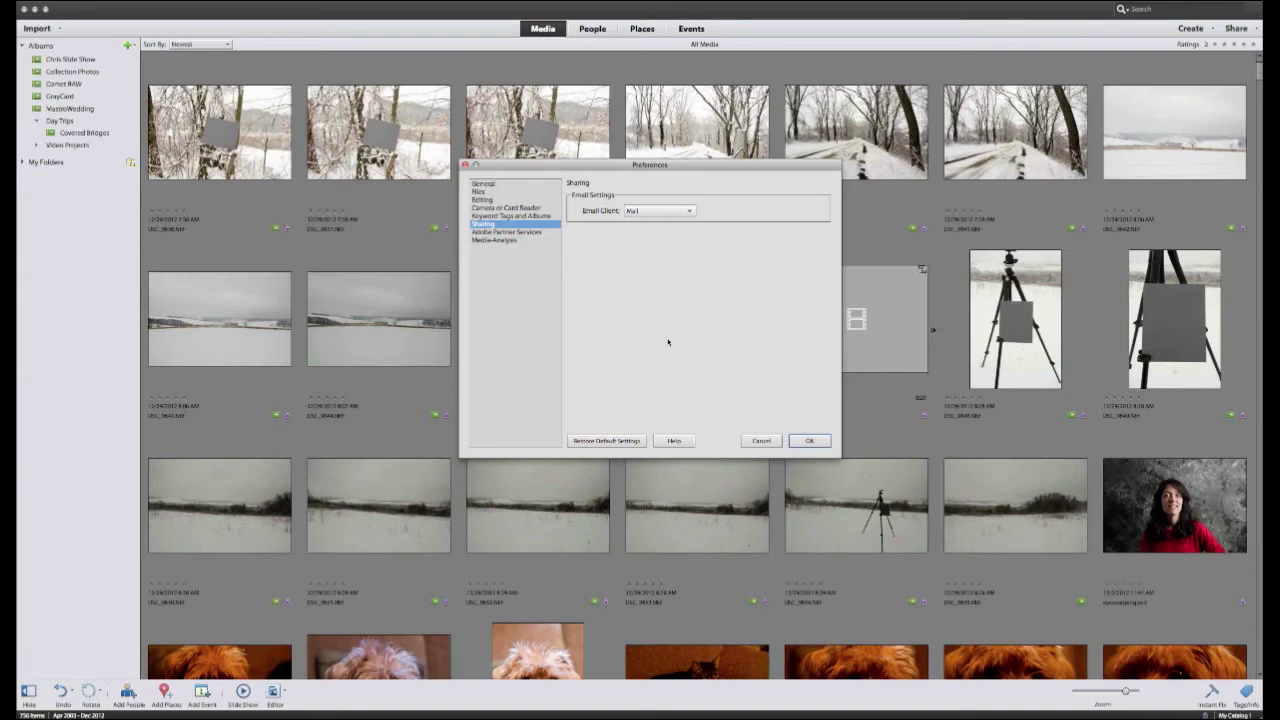
{"action": "left_click", "coordinate": [517, 232]}
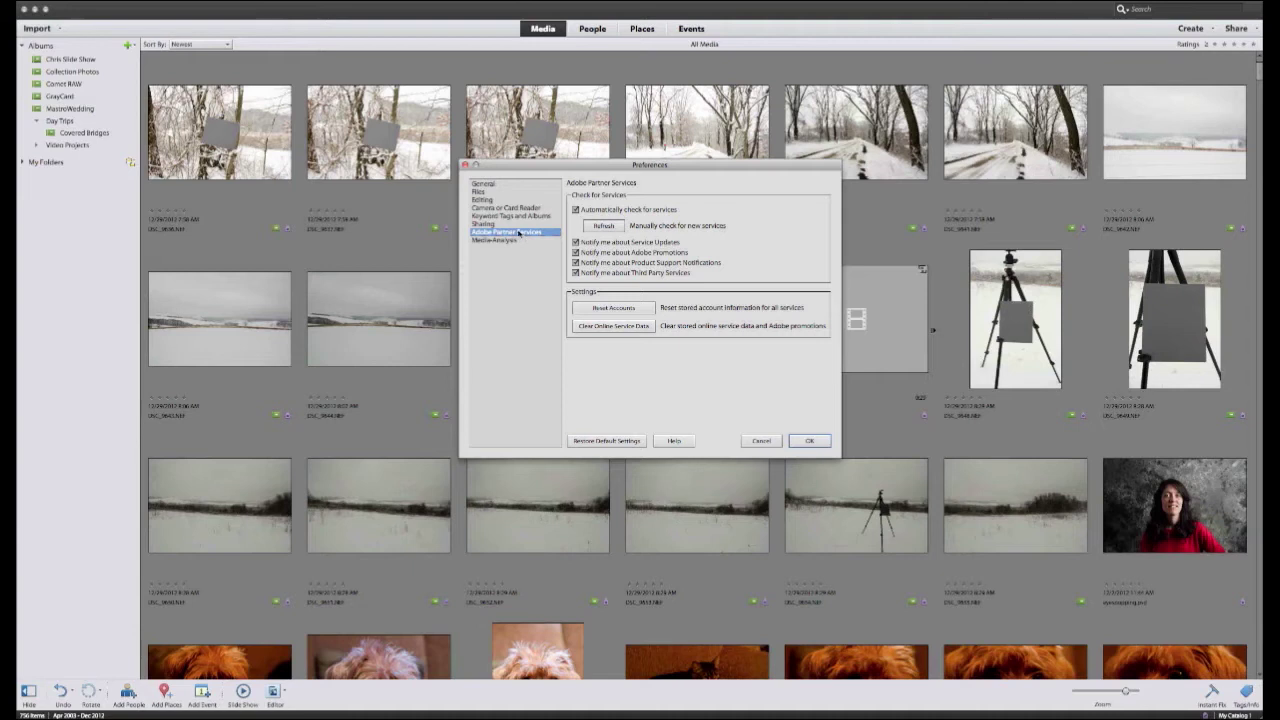
{"action": "left_click", "coordinate": [492, 224]}
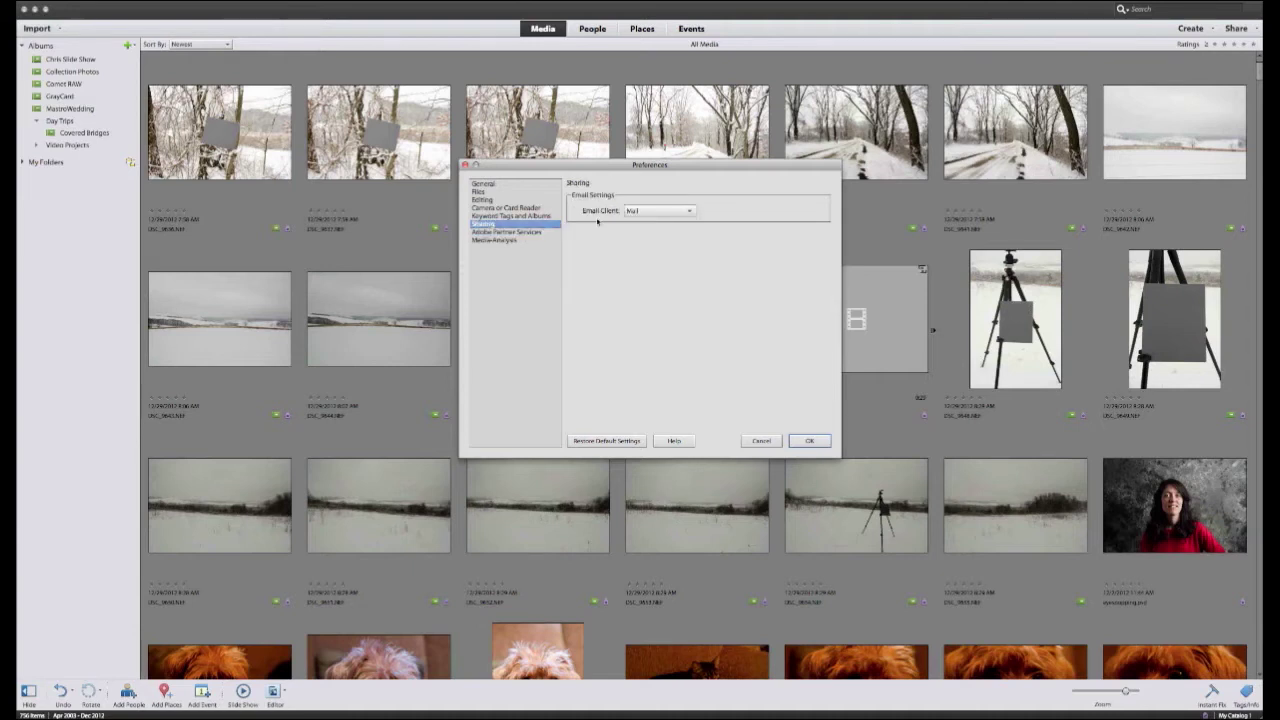
{"action": "left_click", "coordinate": [655, 211]}
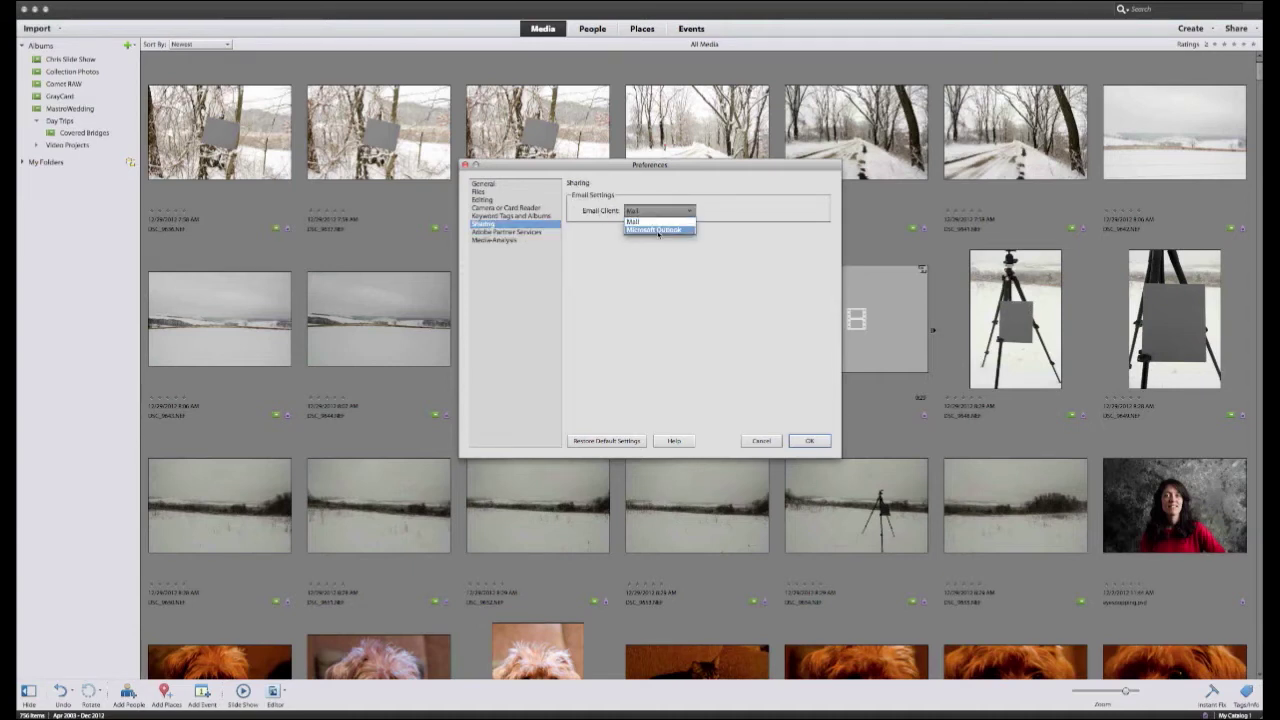
{"action": "left_click", "coordinate": [655, 219]}
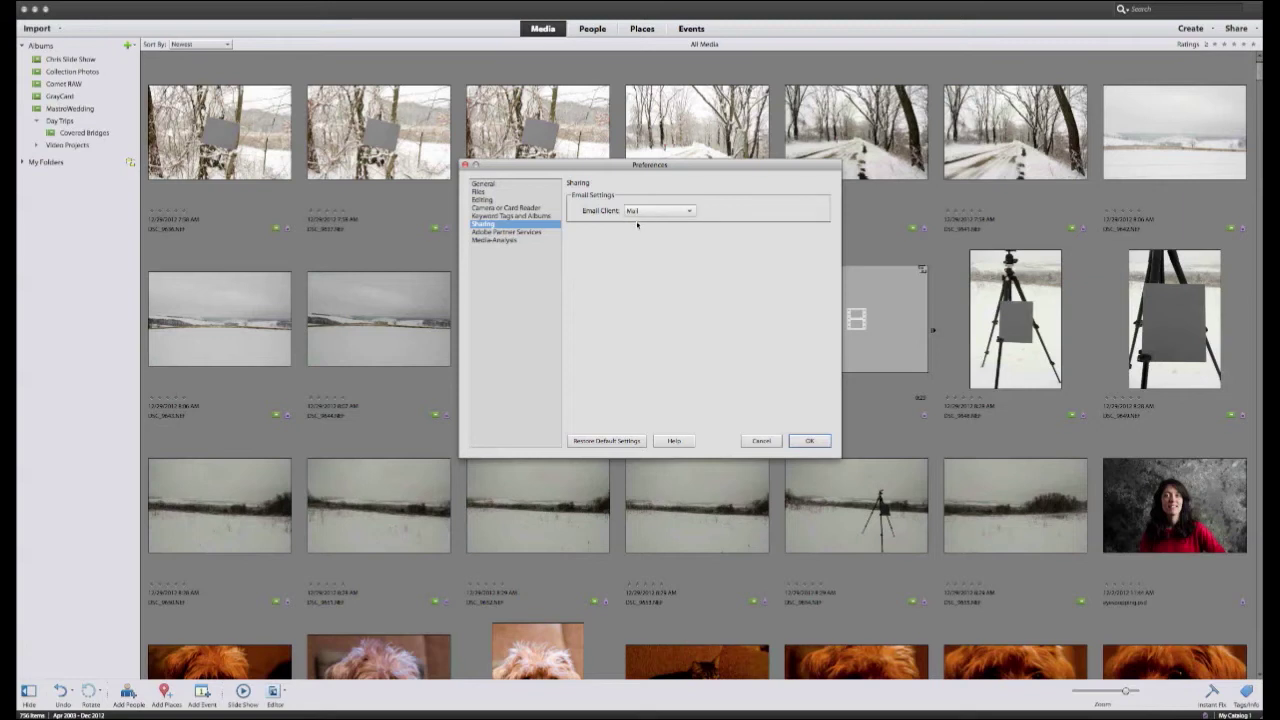
Step: Turn off the Adobe Partner Services notifications for service updates, Adobe promotions, product support and third-party services
{"action": "left_click", "coordinate": [508, 232]}
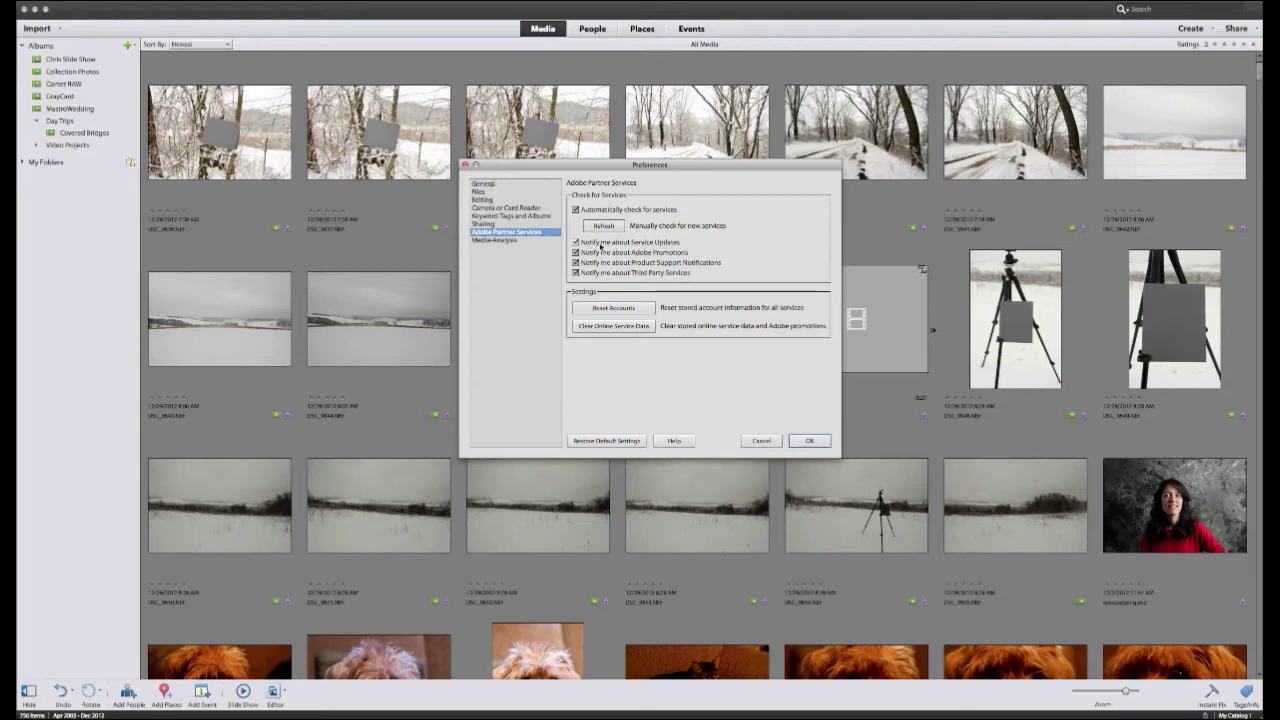
{"action": "left_click", "coordinate": [576, 242]}
{"action": "left_click", "coordinate": [576, 252]}
{"action": "left_click", "coordinate": [576, 262]}
{"action": "left_click", "coordinate": [576, 272]}
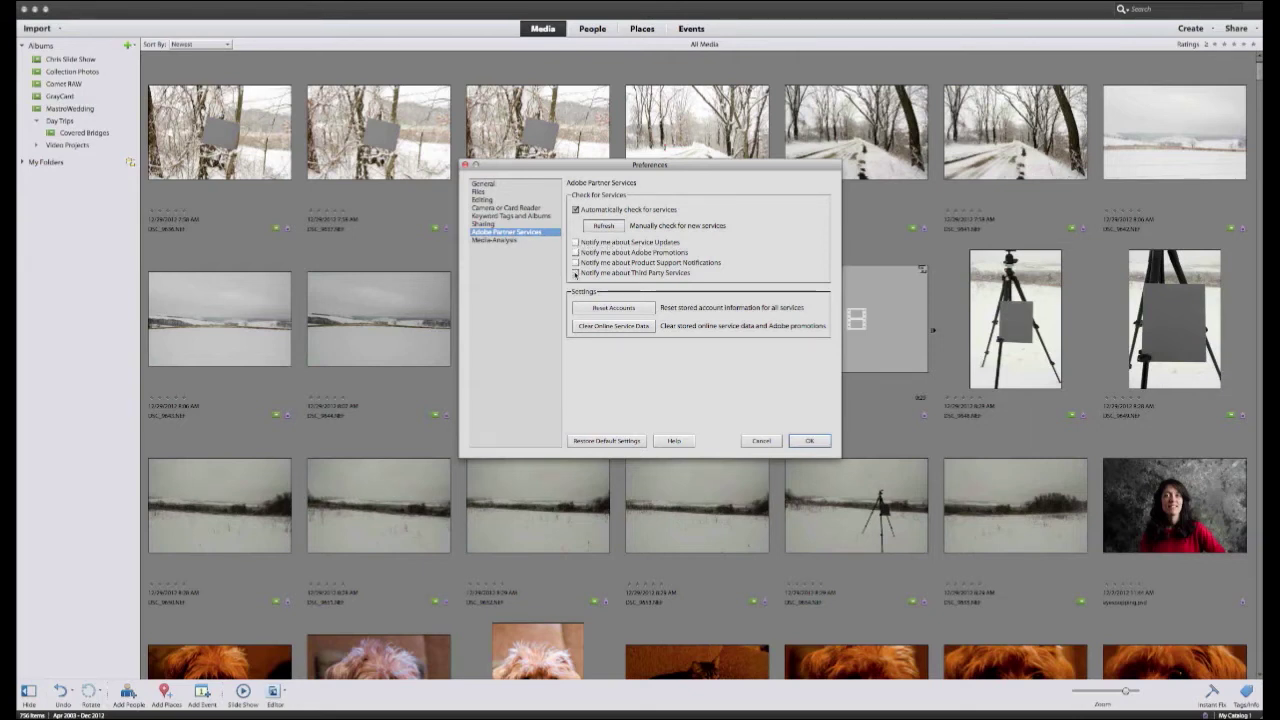
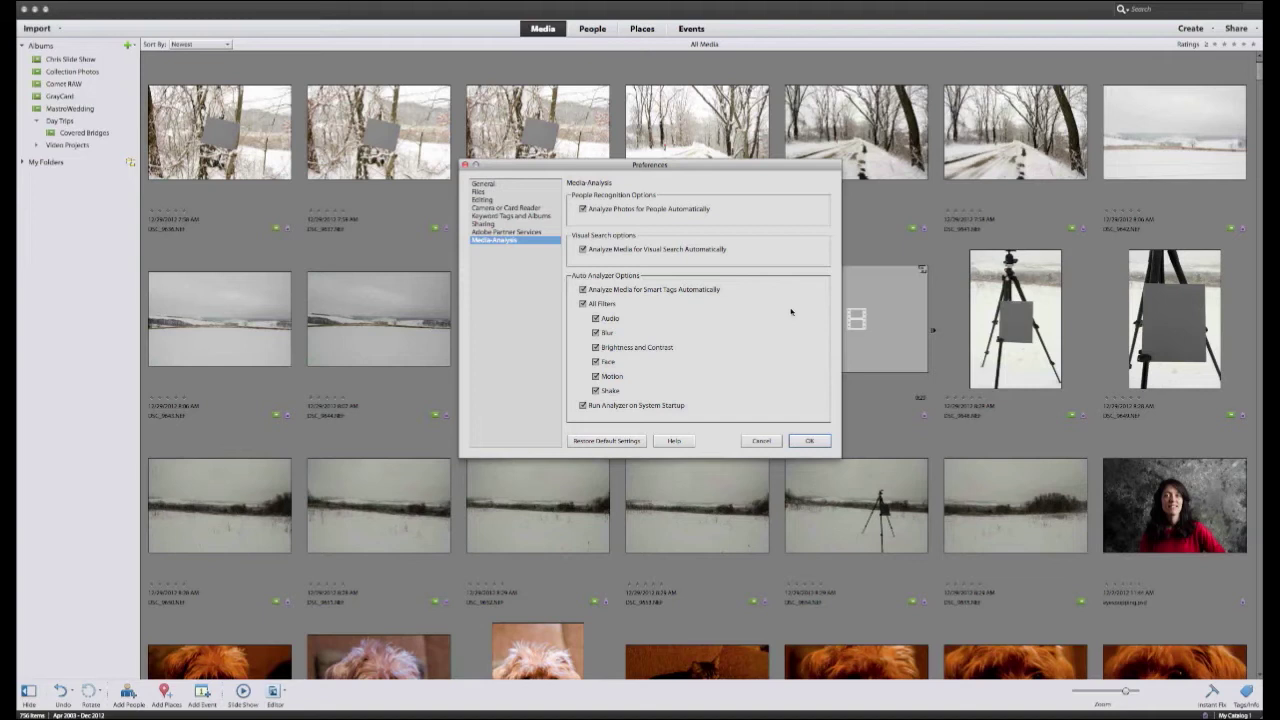
Step: Recheck the Camera or Card Reader and Editing preferences, and save the preference changes
{"action": "left_click", "coordinate": [515, 208]}
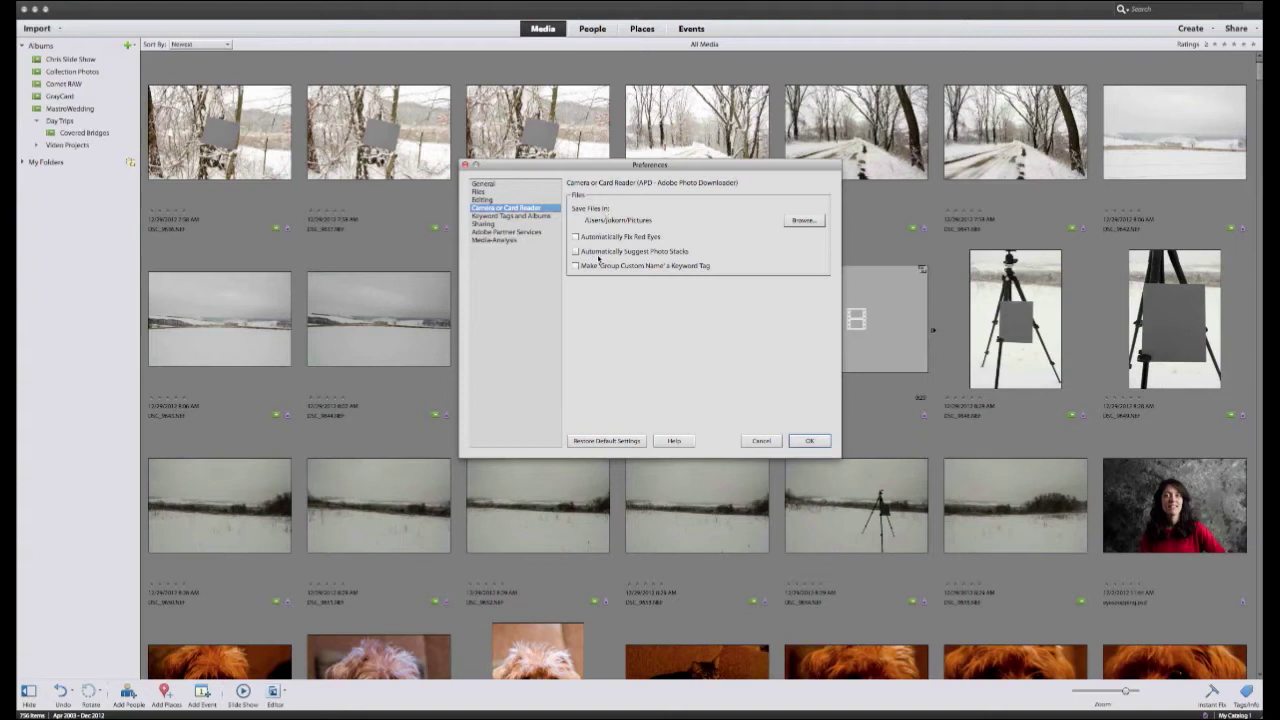
{"action": "left_click", "coordinate": [483, 199]}
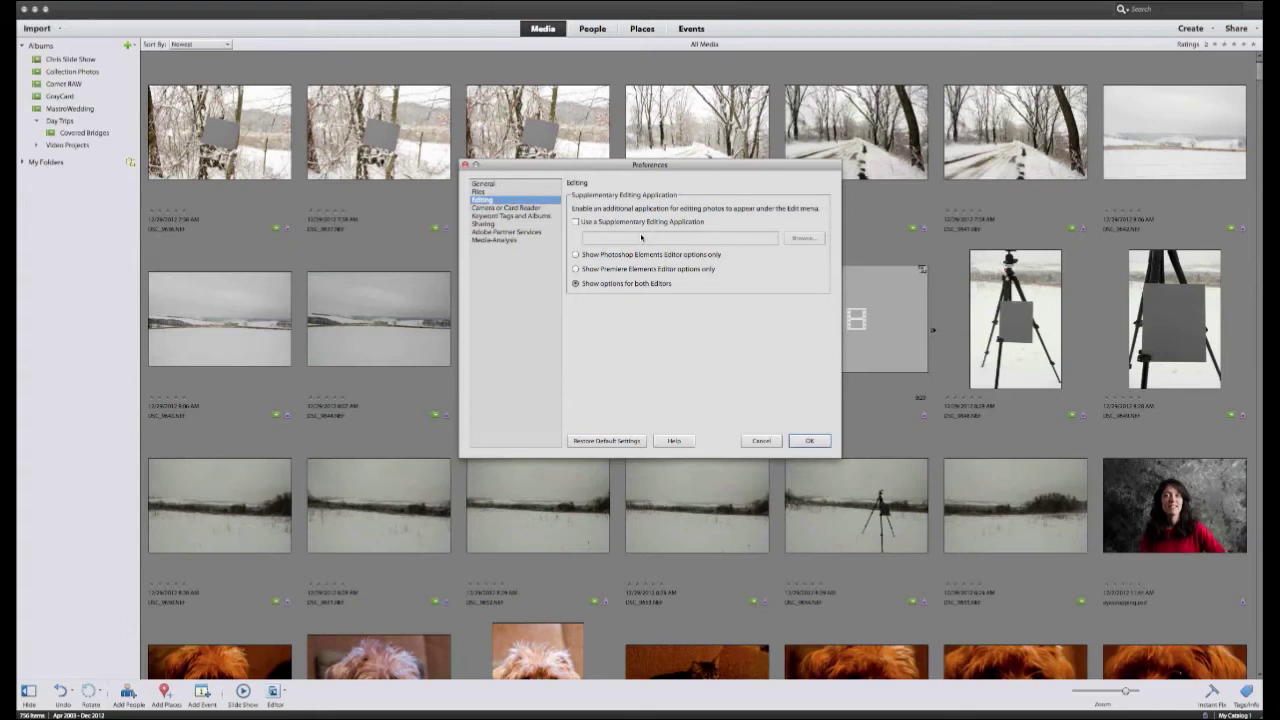
{"action": "left_click", "coordinate": [803, 442]}
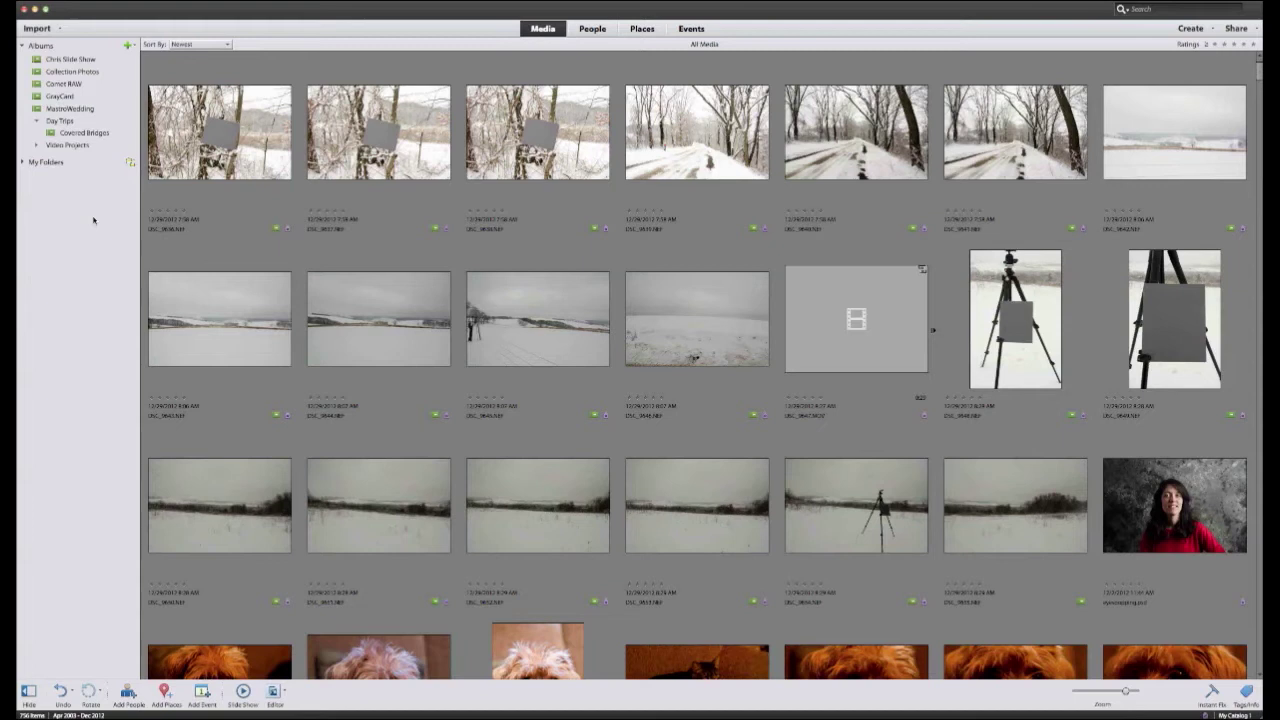
Step: Rate the second photo in the first row one star, and start getting photos and videos from the camera or card reader
{"action": "left_click", "coordinate": [310, 211]}
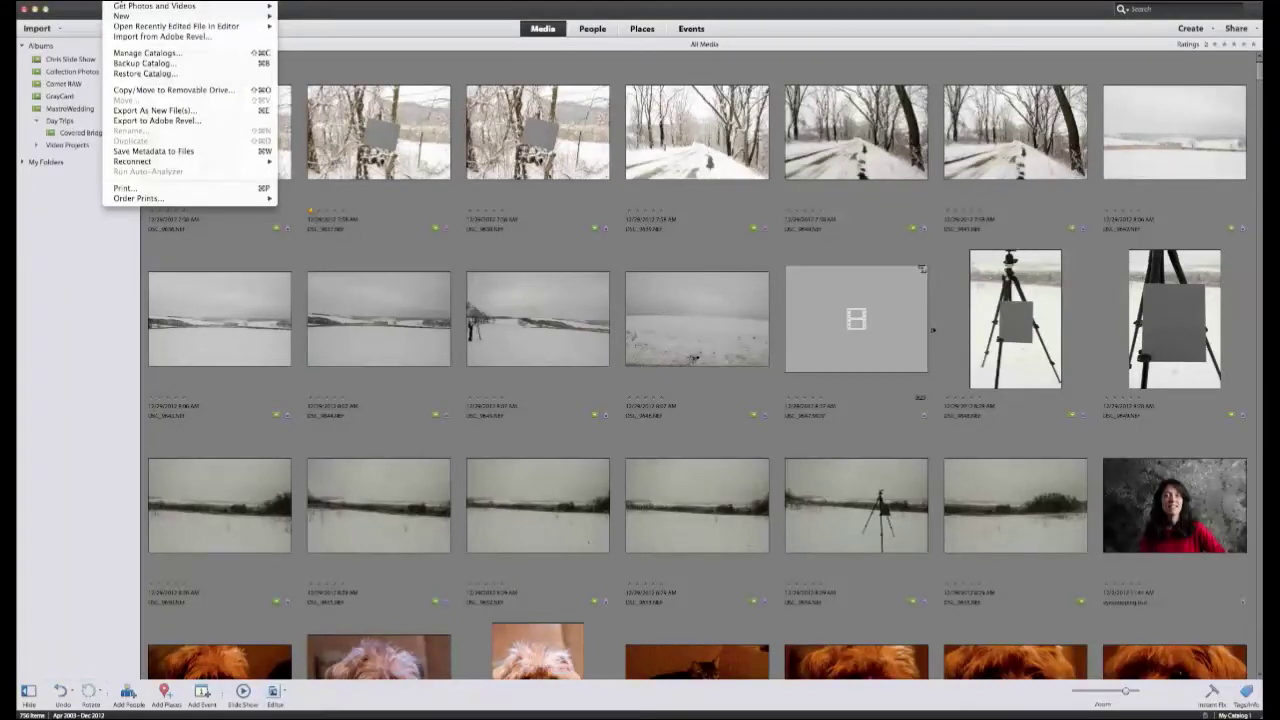
{"action": "mouse_move", "coordinate": [121, 6]}
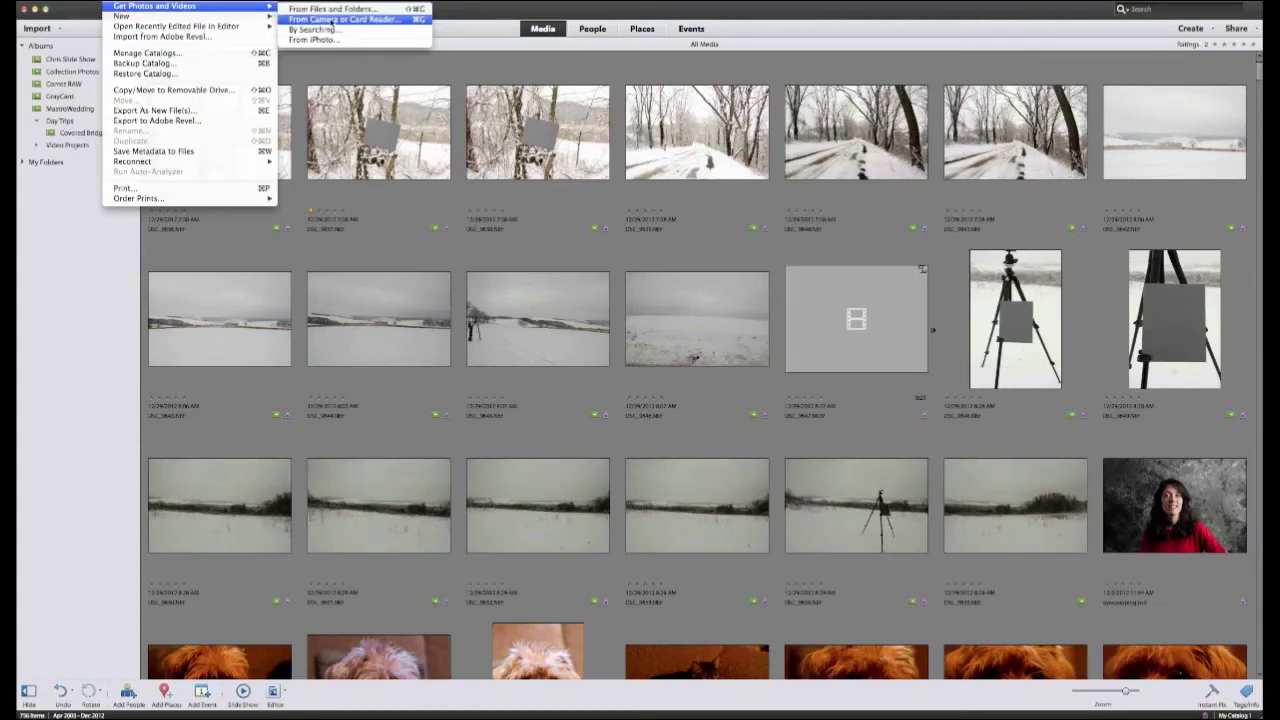
{"action": "left_click", "coordinate": [332, 20]}
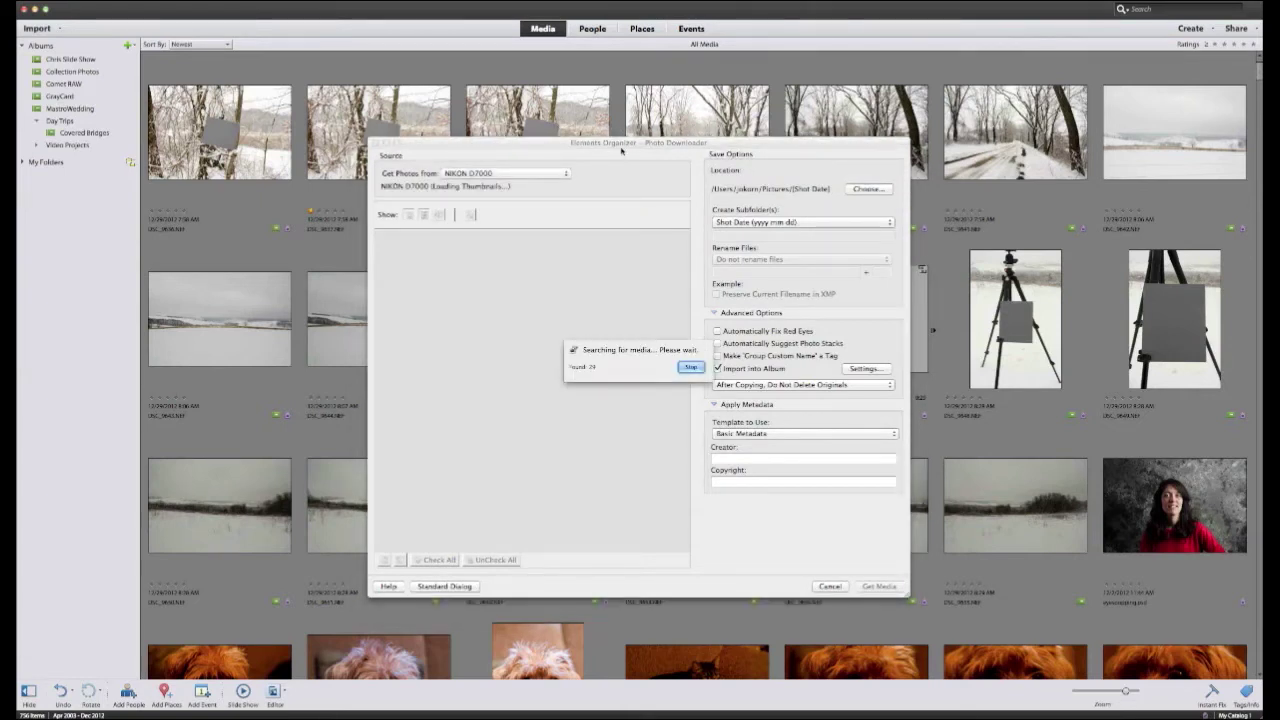
Step: Switch the Photo Downloader to the standard dialog
{"action": "left_click_drag", "start_coordinate": [632, 146], "coordinate": [652, 113]}
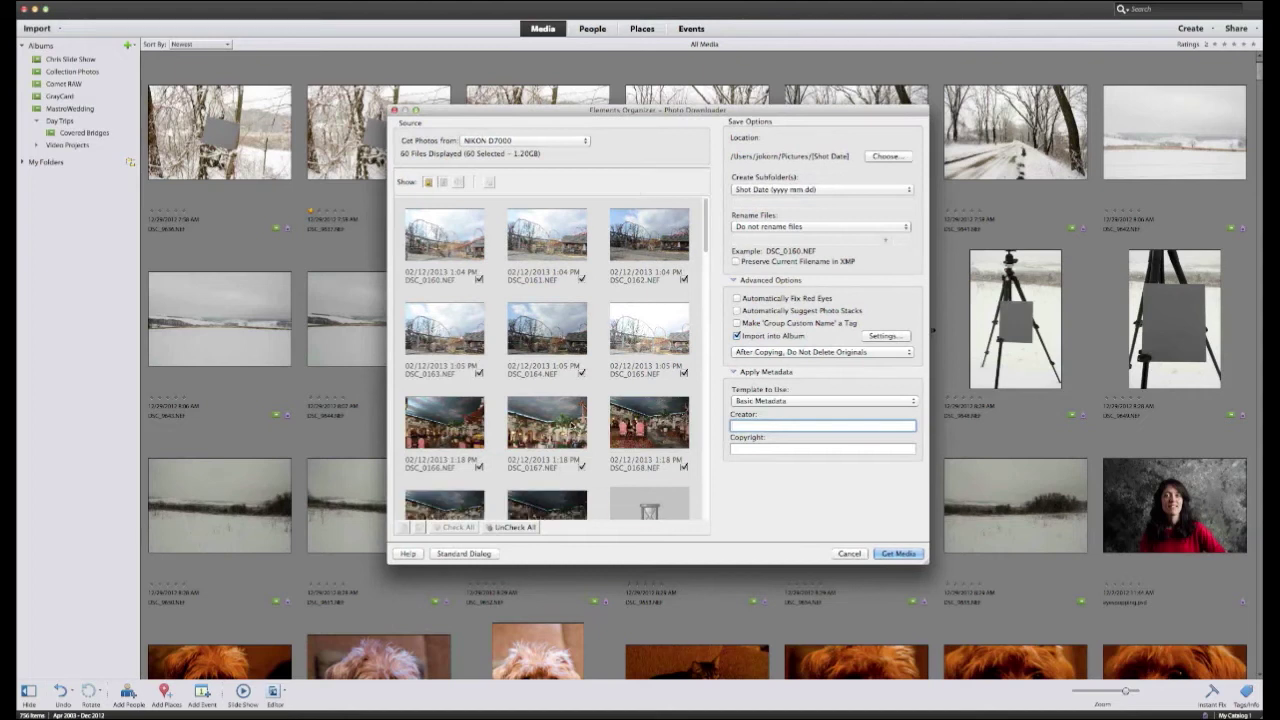
{"action": "left_click", "coordinate": [463, 553]}
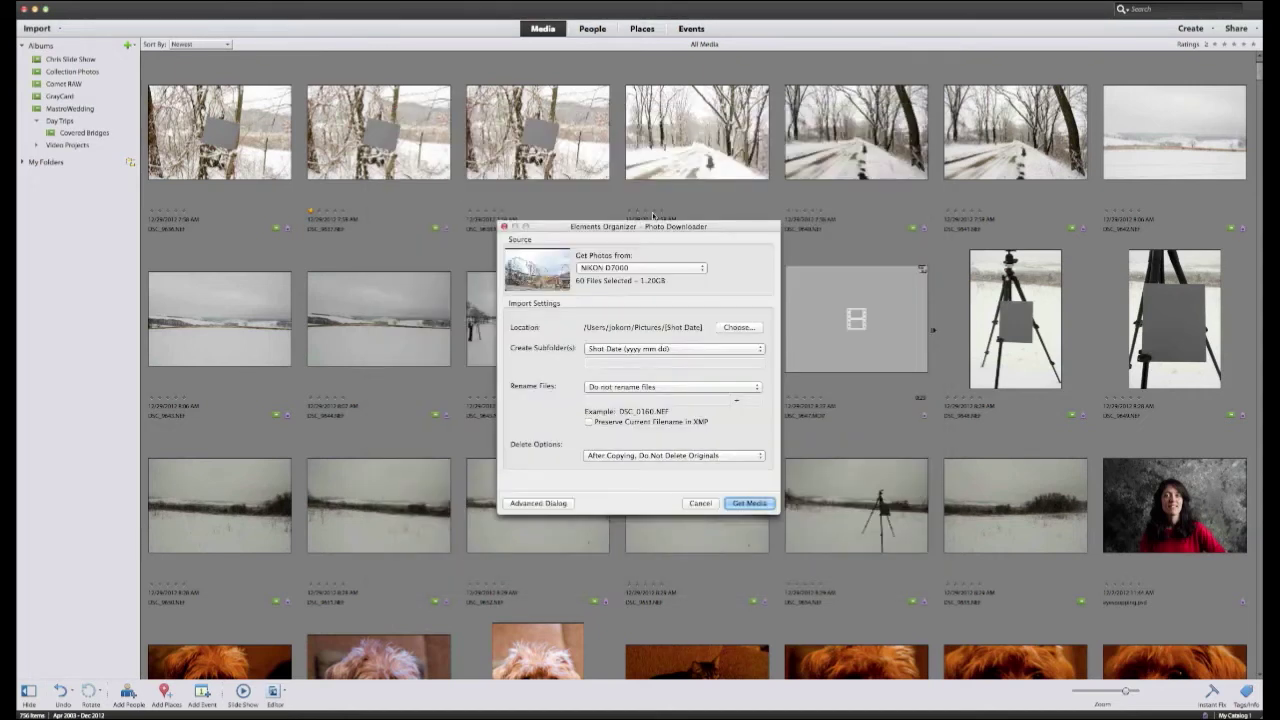
{"action": "left_click_drag", "start_coordinate": [649, 227], "coordinate": [652, 190]}
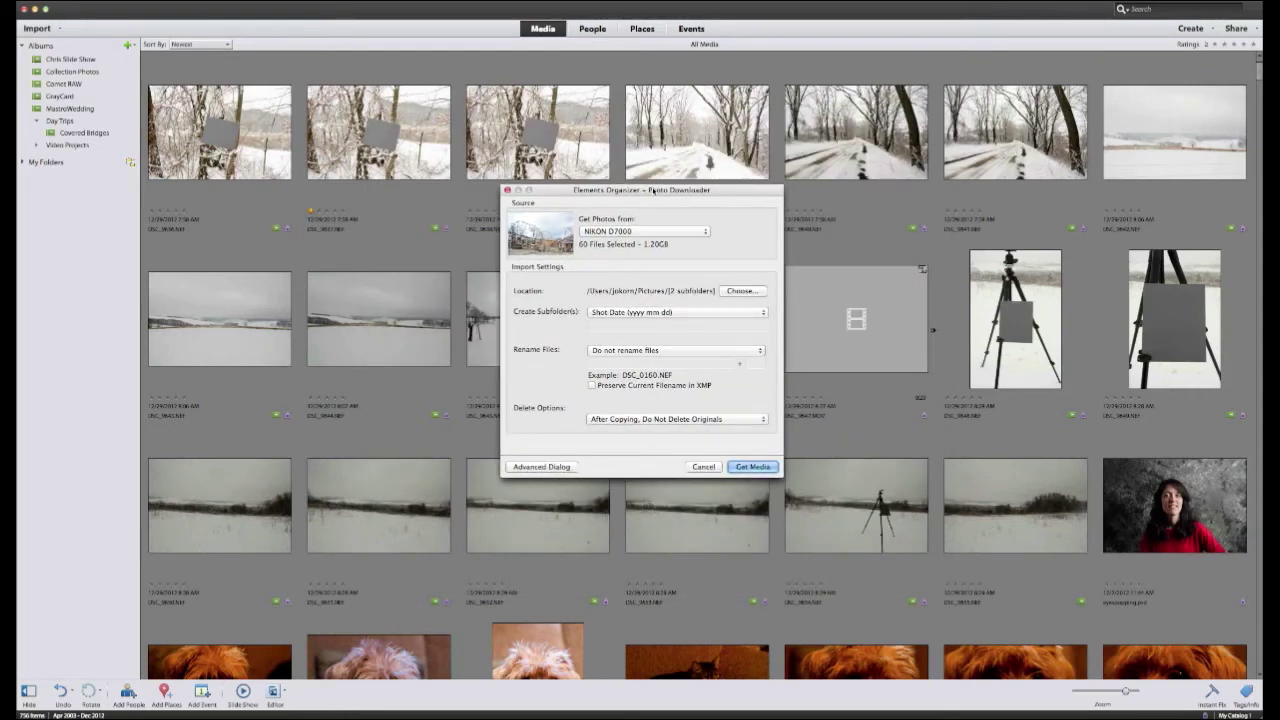
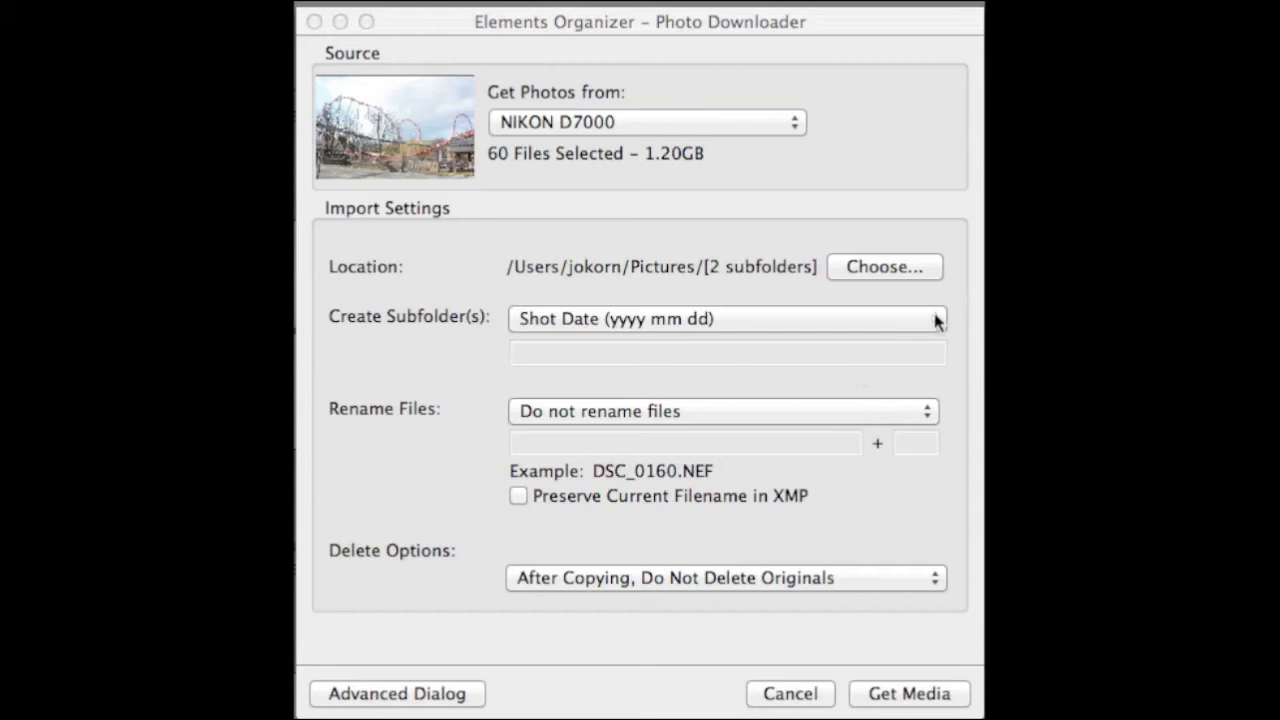
Step: Try a custom subfolder name, and set the created subfolders to use Shot Date (mm dd yy)
{"action": "left_click", "coordinate": [936, 320]}
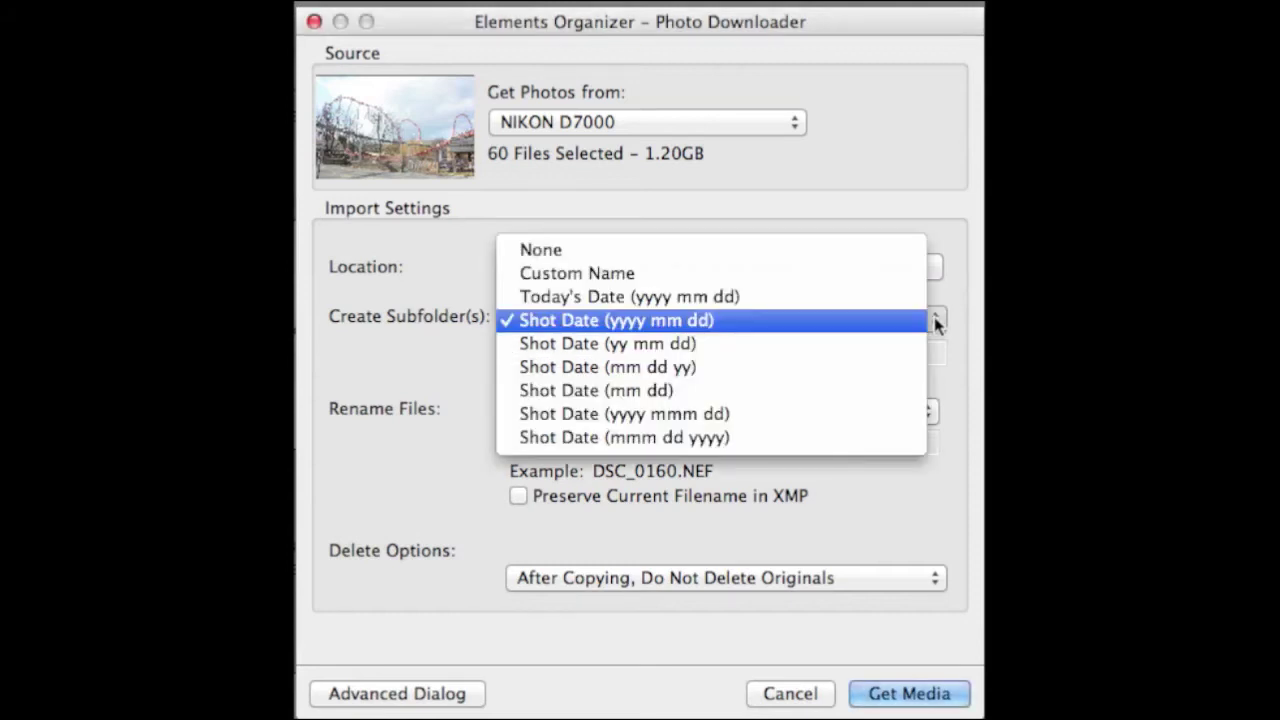
{"action": "left_click", "coordinate": [610, 276]}
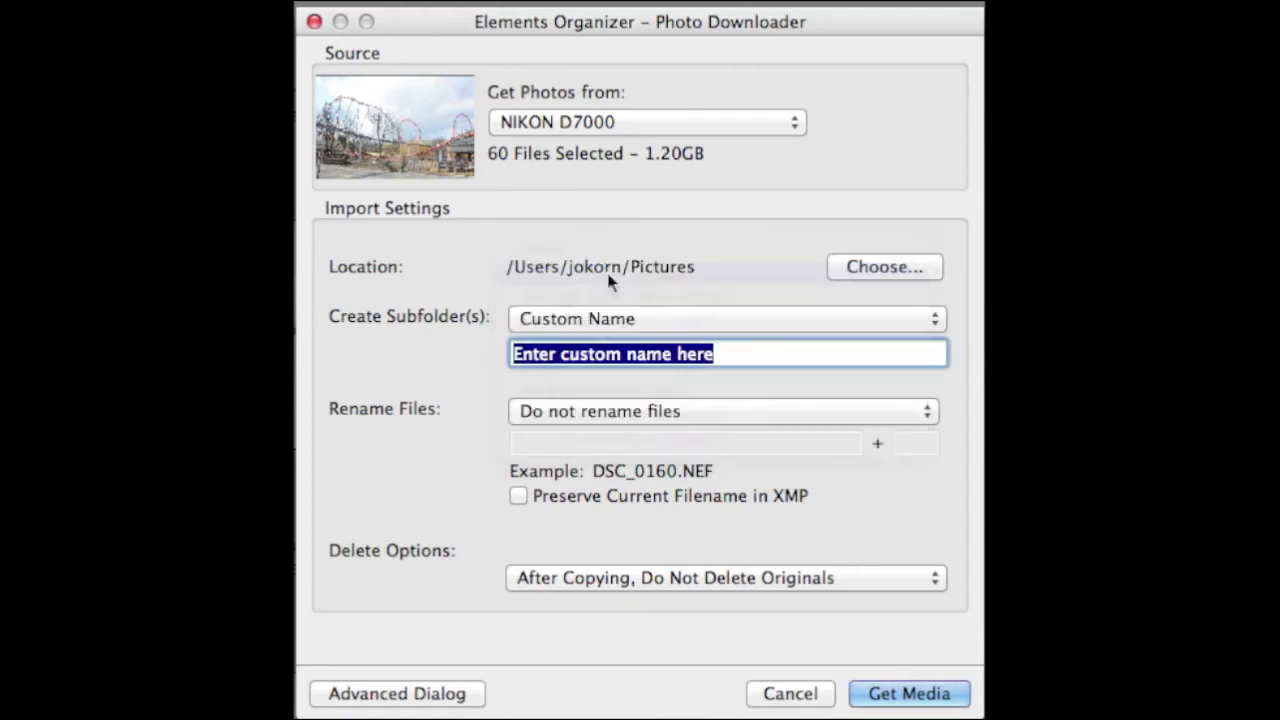
{"action": "left_click", "coordinate": [785, 320]}
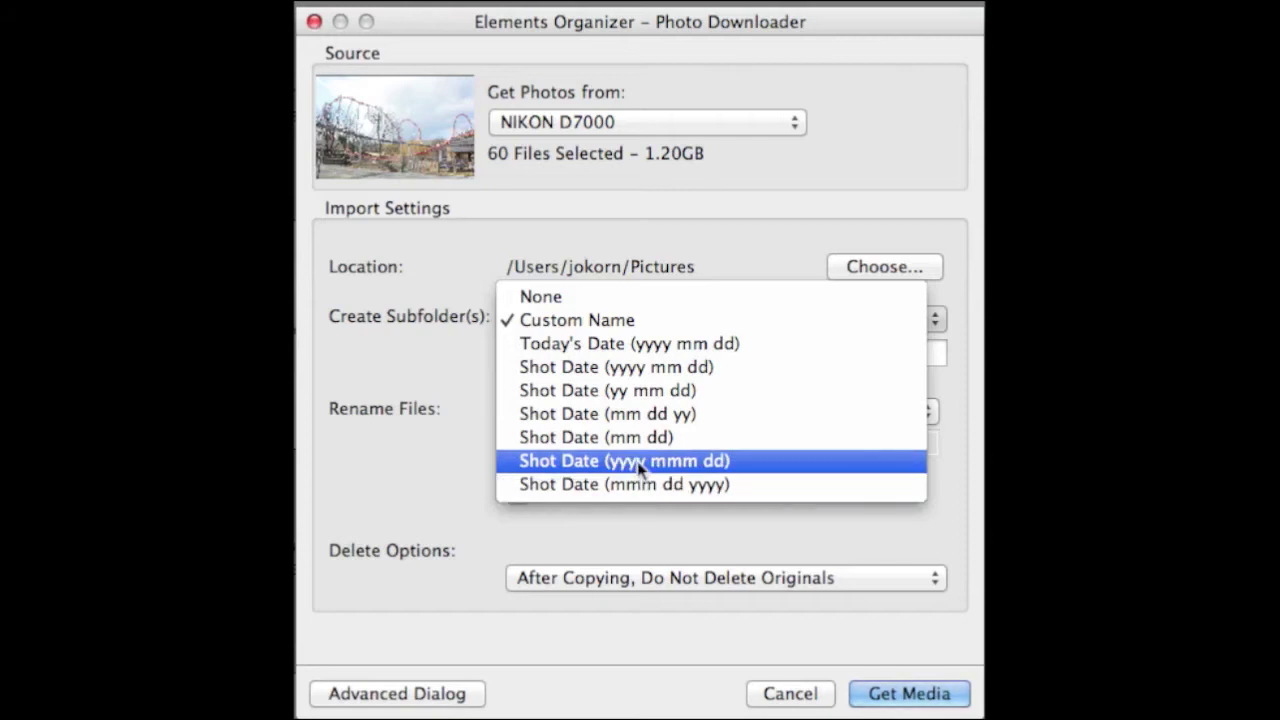
{"action": "left_click", "coordinate": [619, 414]}
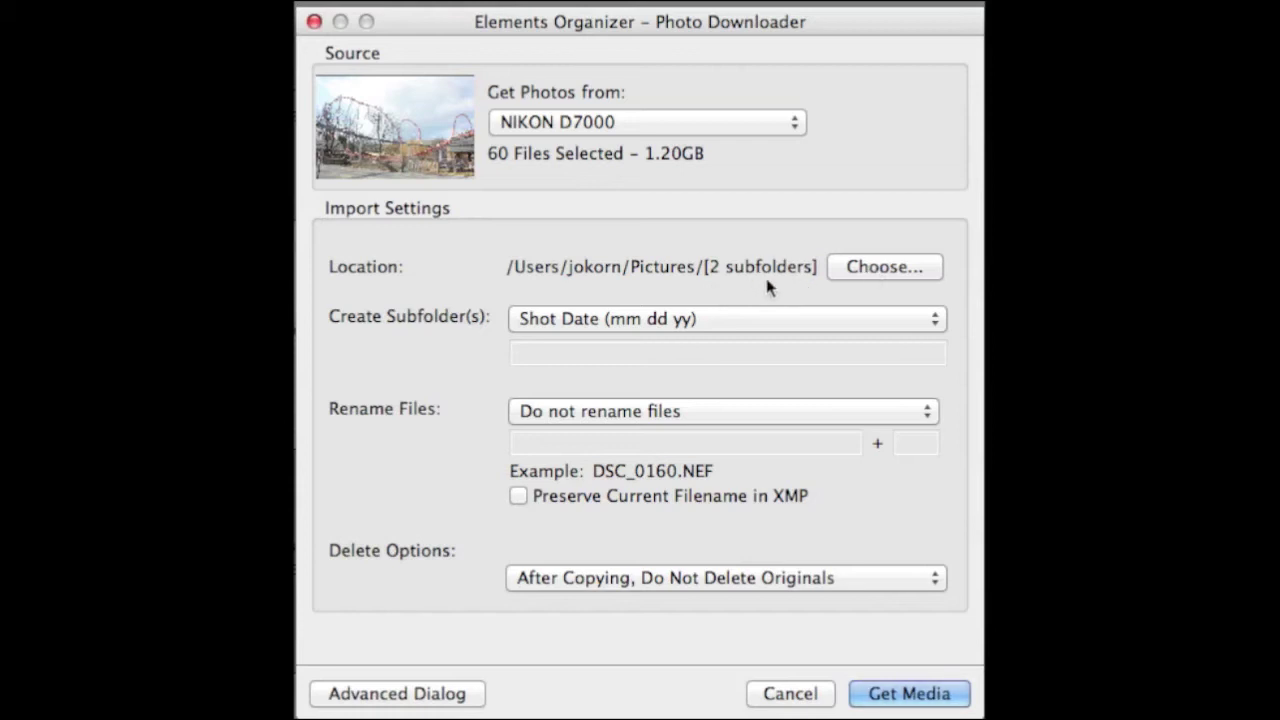
Step: Set the imported files to be renamed with the custom name SamsWedding
{"action": "left_click", "coordinate": [563, 413]}
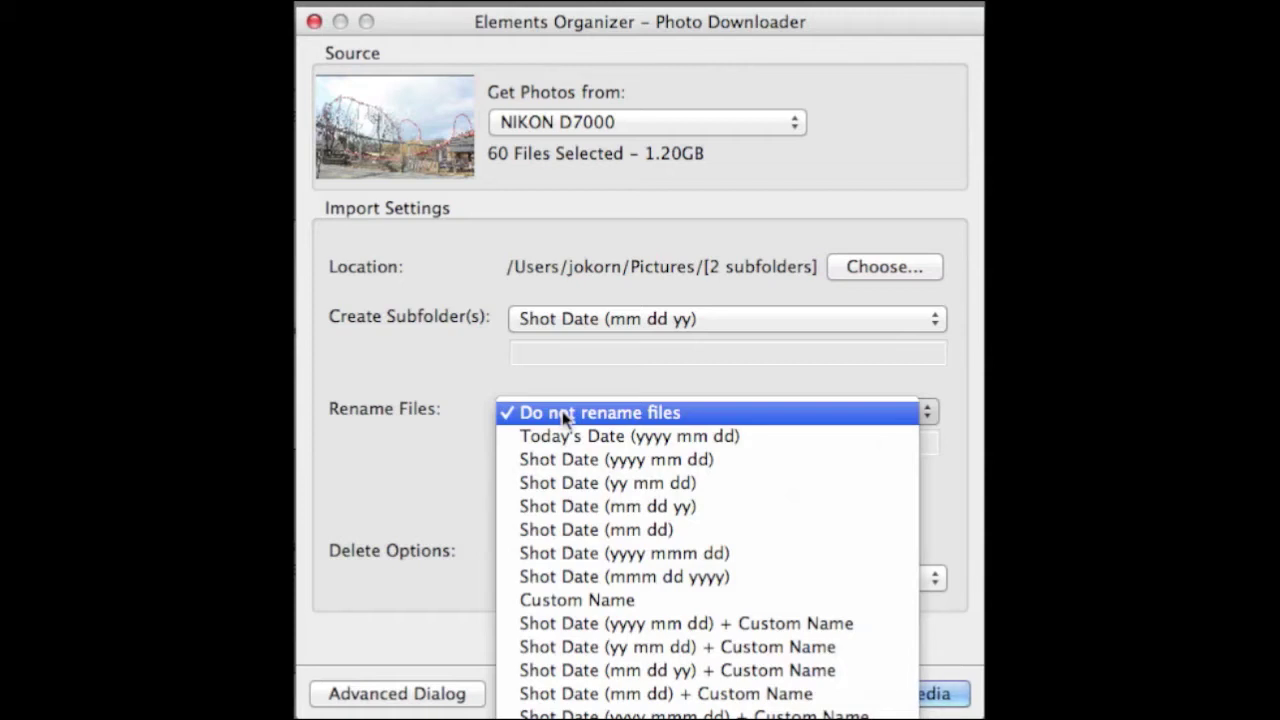
{"action": "left_click", "coordinate": [571, 603]}
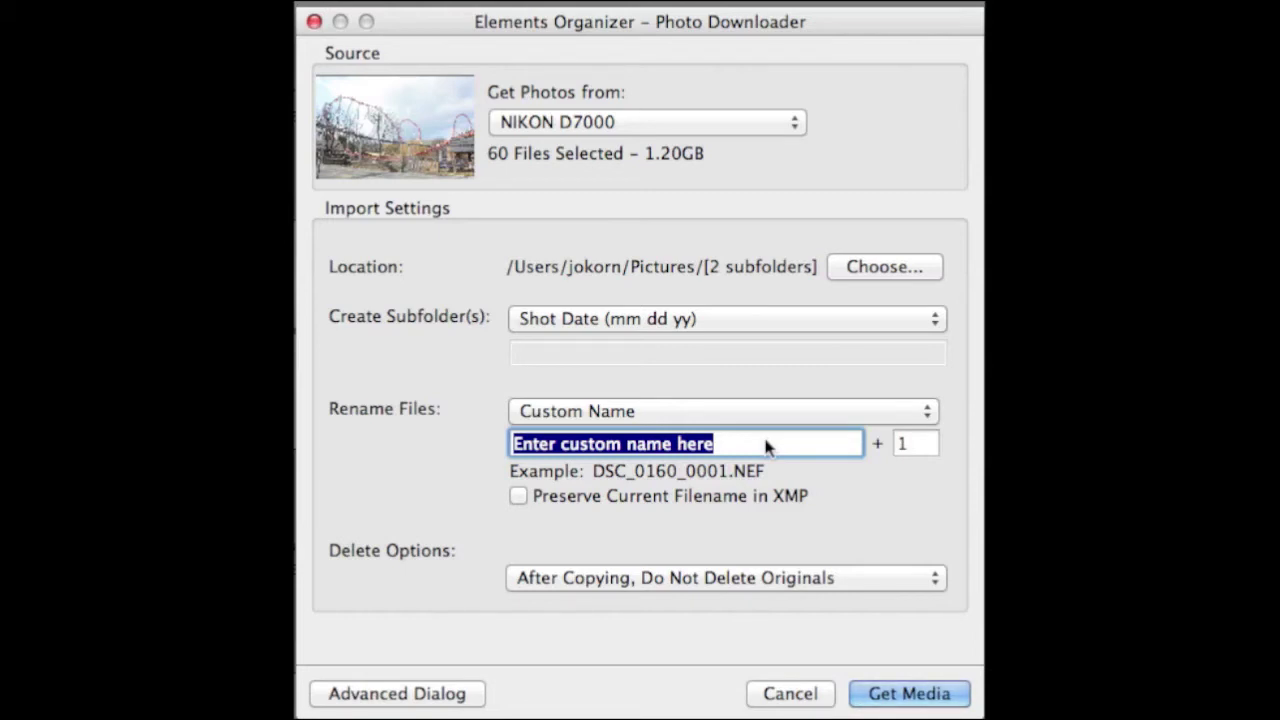
{"action": "type", "text": "SamsWed"}
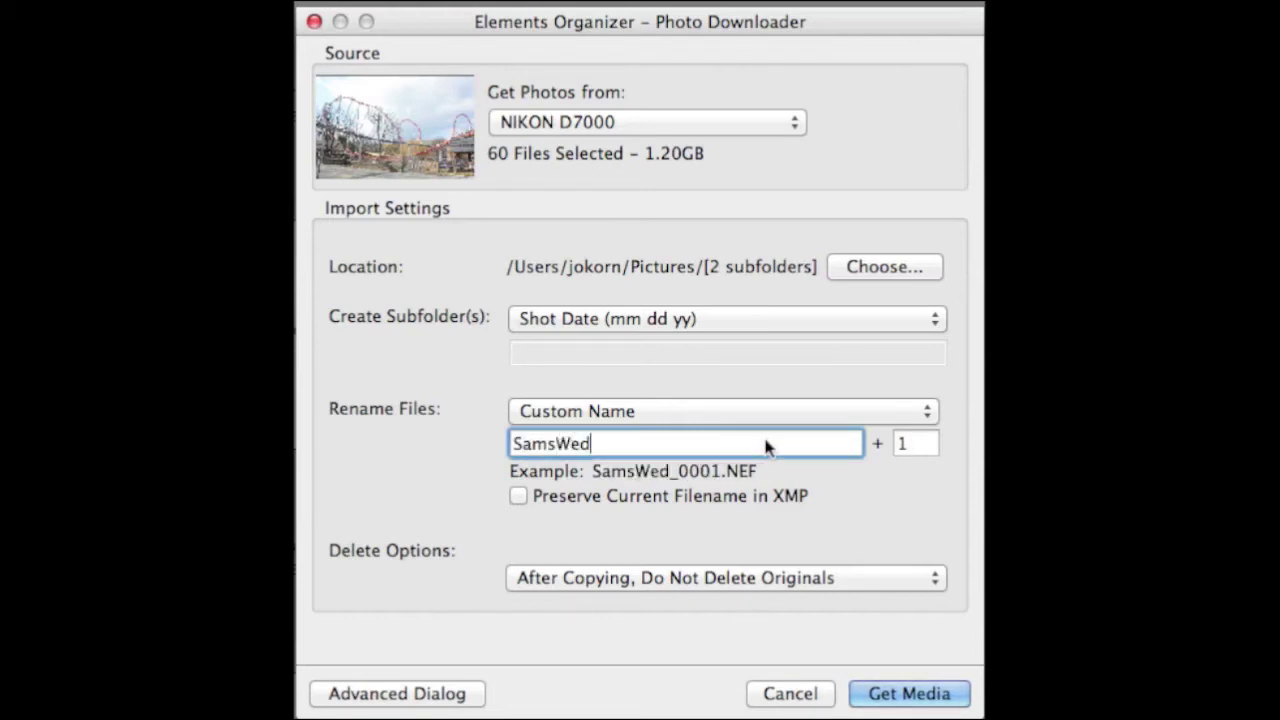
{"action": "type", "text": "ding"}
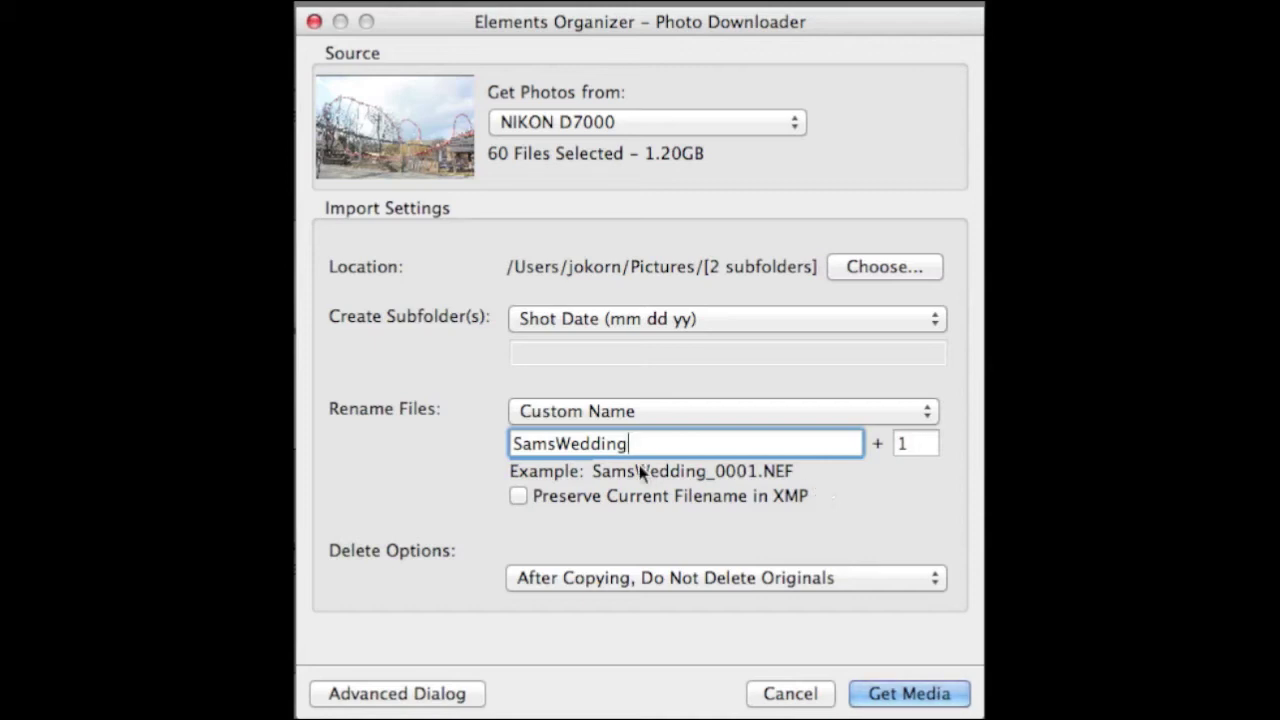
Step: Change the custom file name to SamsReception
{"action": "left_click_drag", "start_coordinate": [638, 448], "coordinate": [555, 446]}
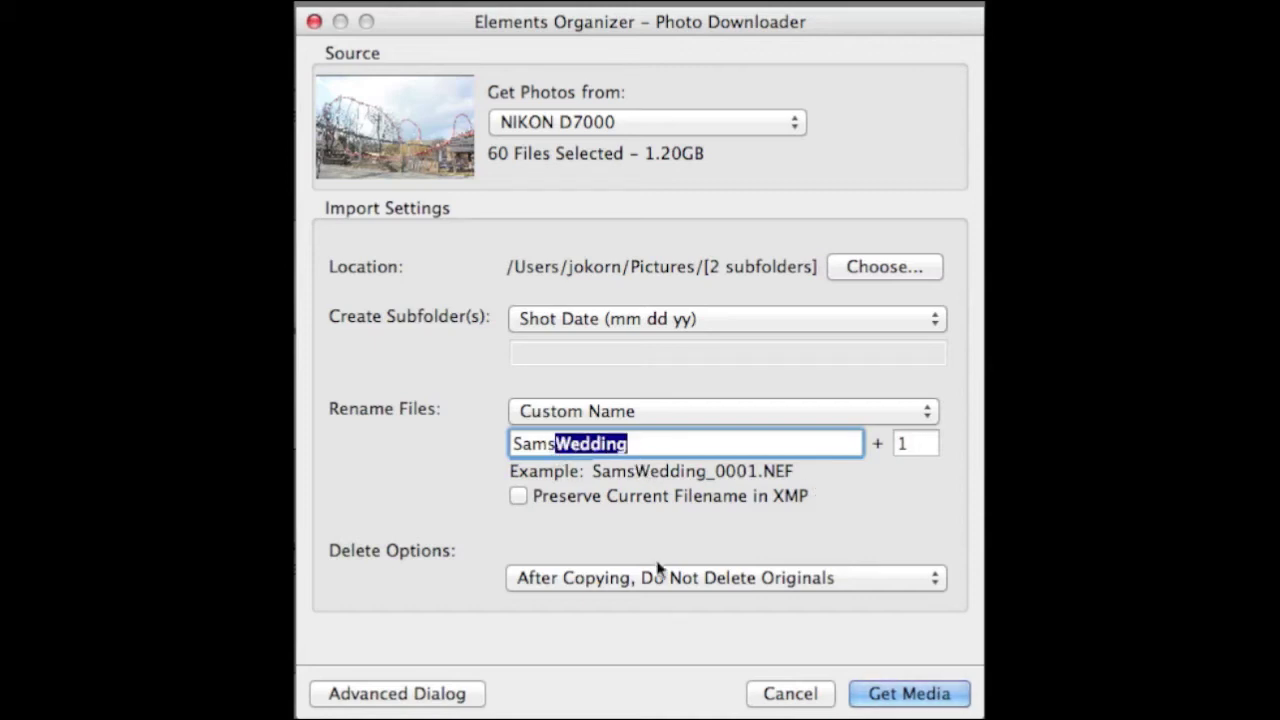
{"action": "type", "text": "Recep"}
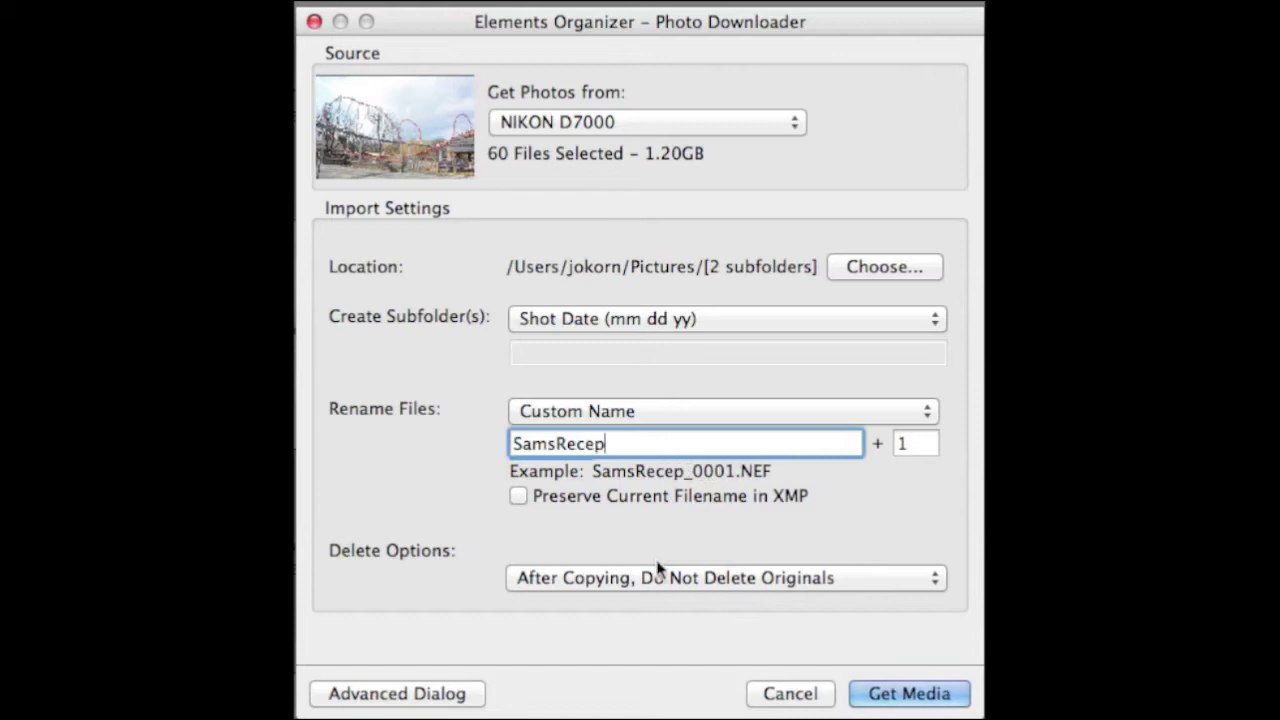
{"action": "type", "text": "tion"}
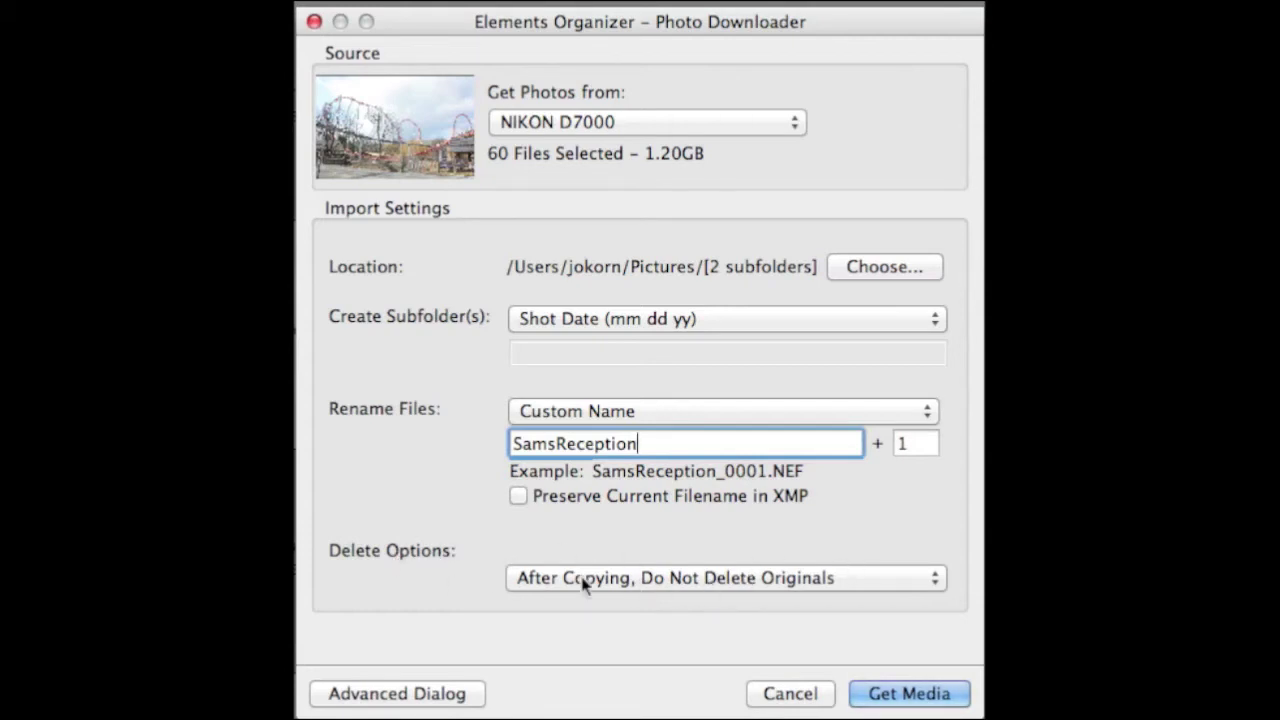
Step: Try the After Copying, Delete Originals option, and restore After Copying, Do Not Delete Originals
{"action": "left_click", "coordinate": [766, 580]}
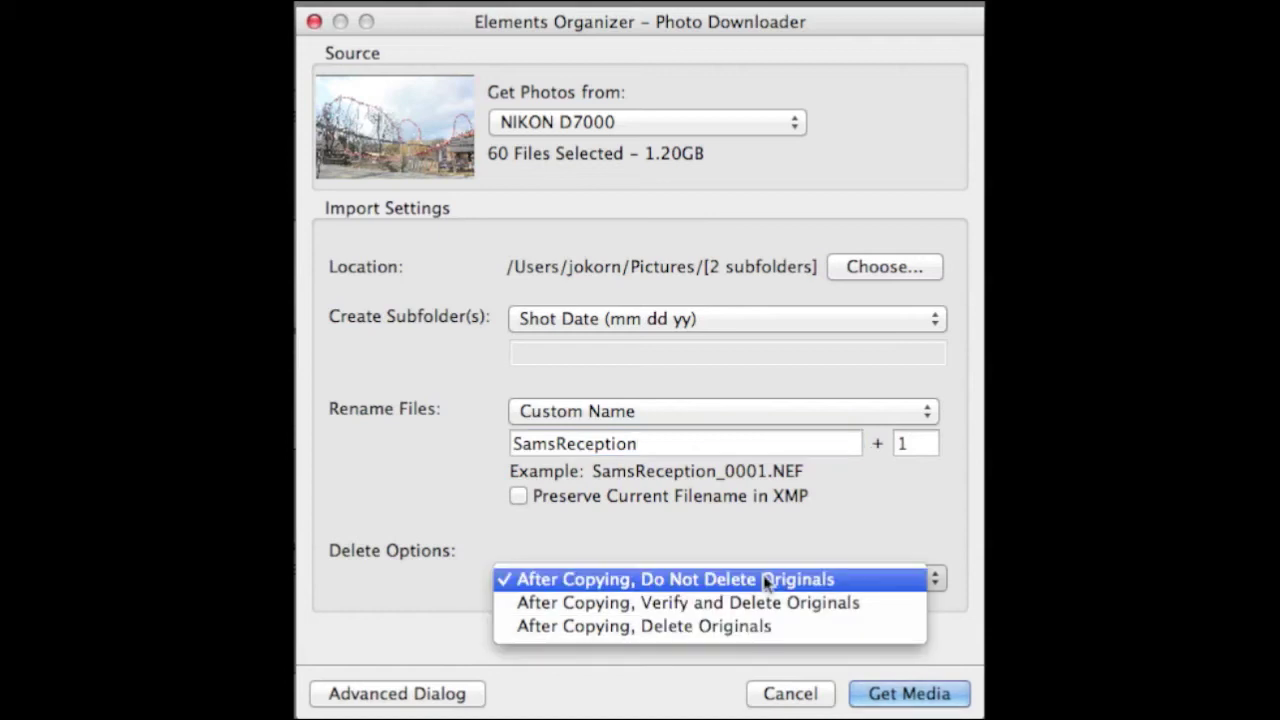
{"action": "left_click", "coordinate": [745, 627]}
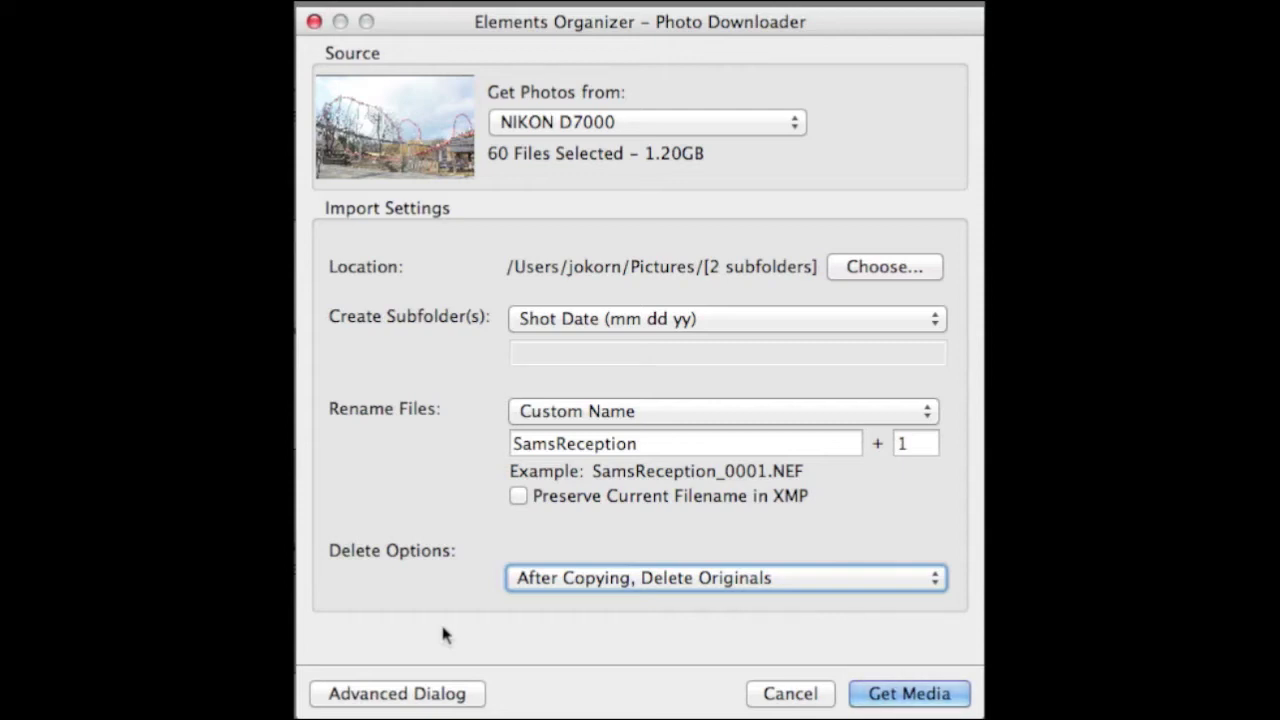
{"action": "left_click", "coordinate": [686, 578]}
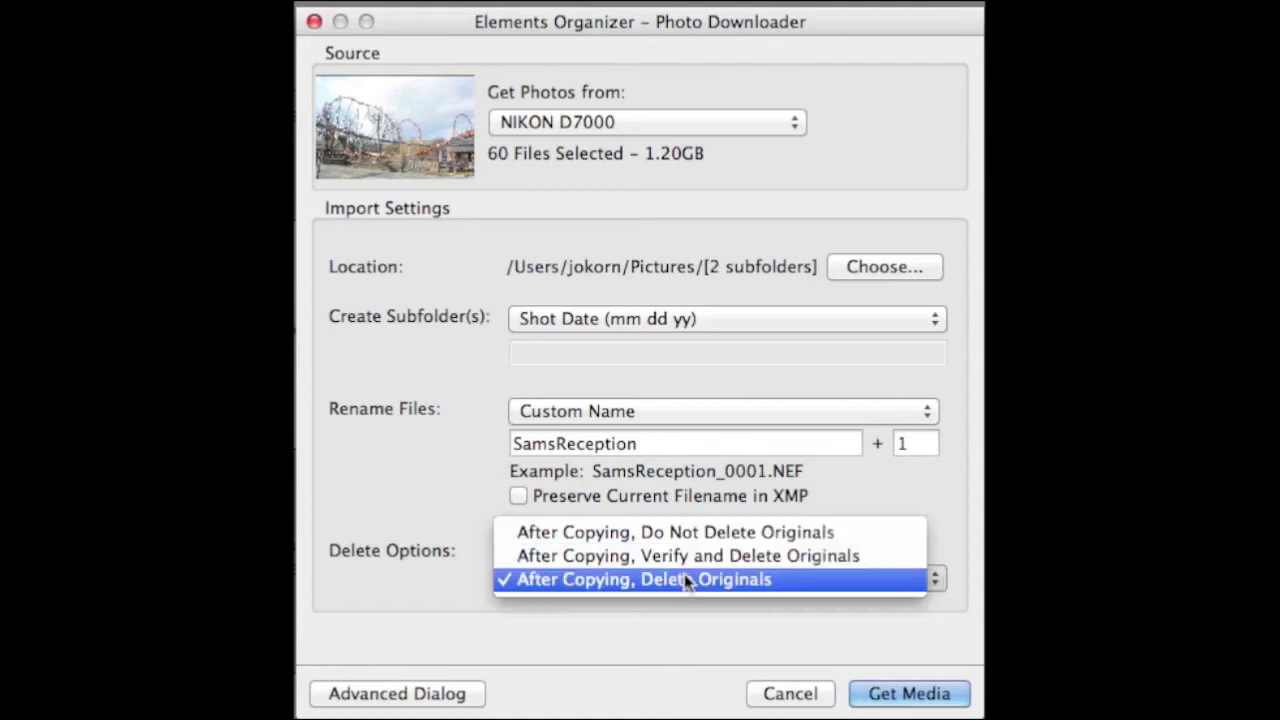
{"action": "left_click", "coordinate": [688, 532]}
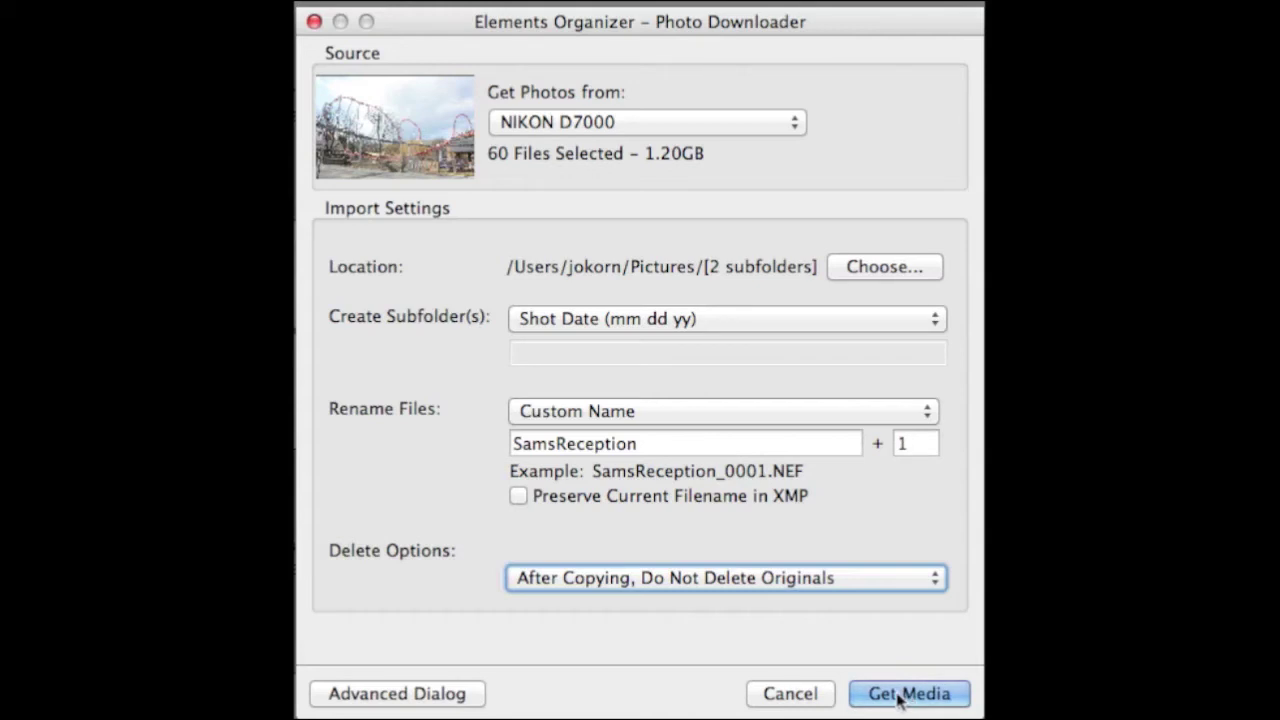
Step: Switch the Photo Downloader to the advanced dialog
{"action": "mouse_move", "coordinate": [590, 33]}
{"action": "left_mouse_down"}
{"action": "mouse_move", "coordinate": [586, 14]}
{"action": "mouse_move", "coordinate": [588, 27]}
{"action": "left_mouse_up"}
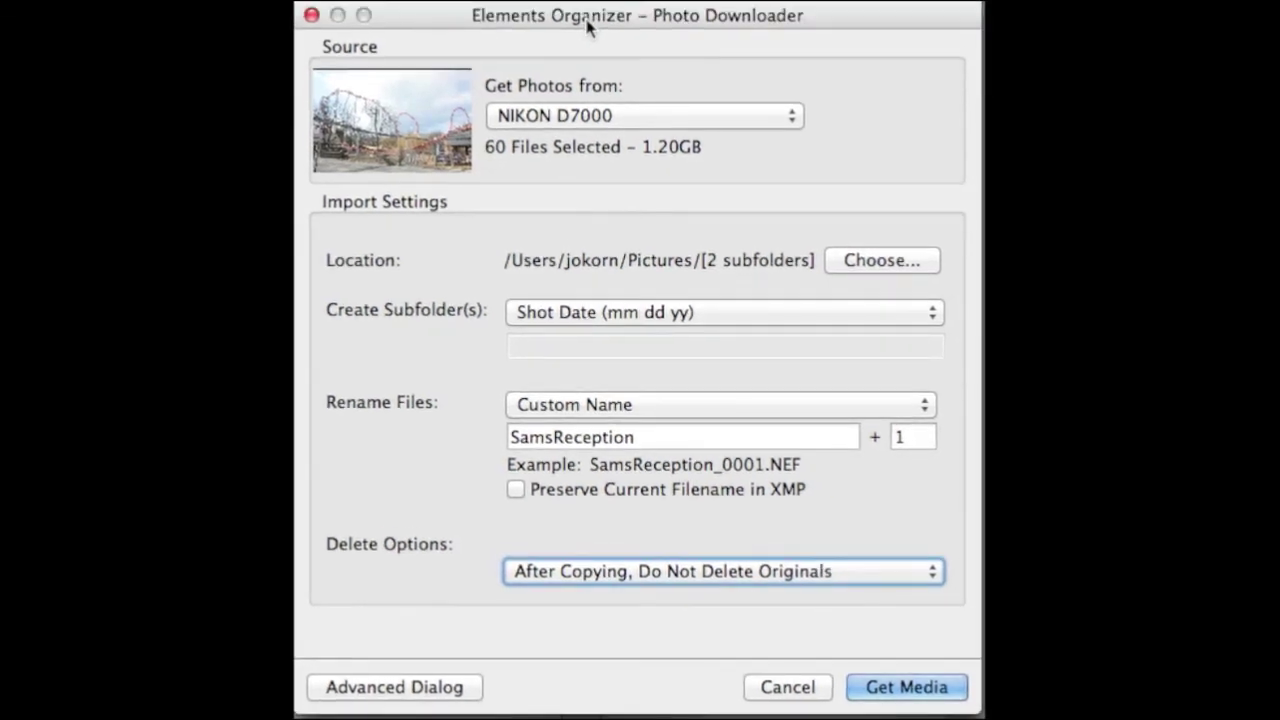
{"action": "left_click", "coordinate": [397, 688]}
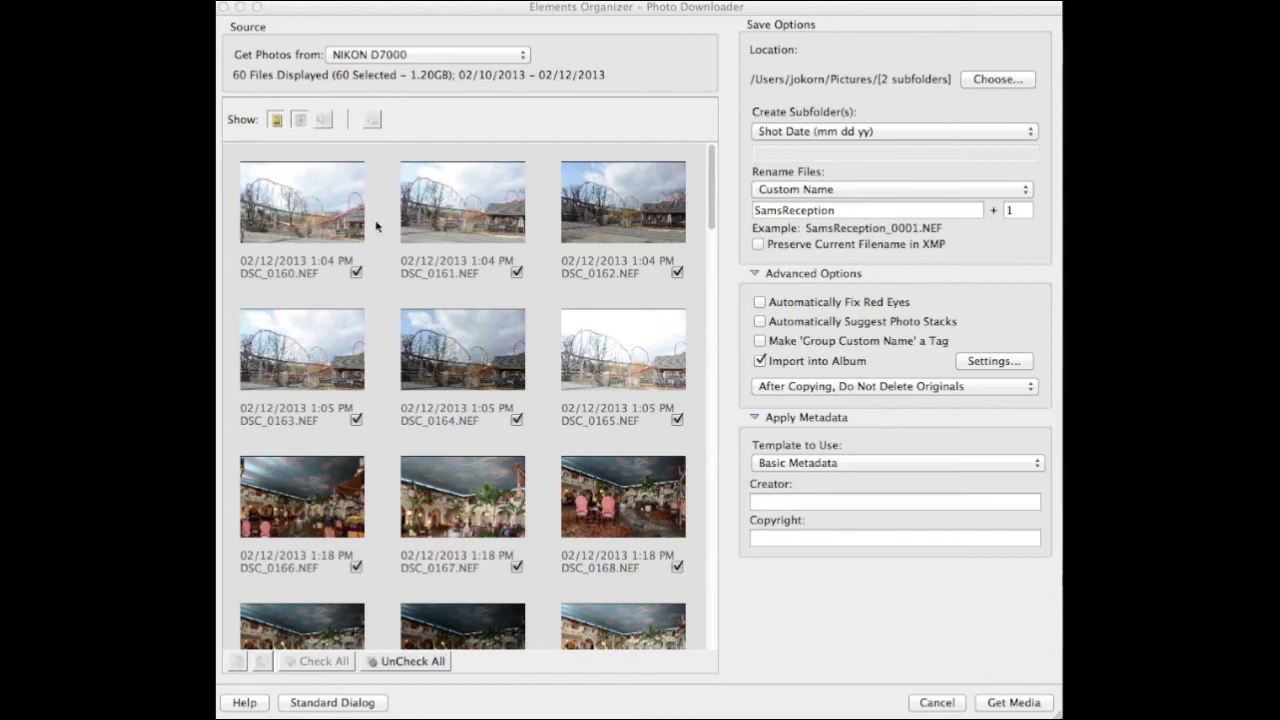
Step: Exclude photos DSC_0161 and DSC_0160 from the import and include them again
{"action": "left_click", "coordinate": [517, 272]}
{"action": "left_click", "coordinate": [360, 283]}
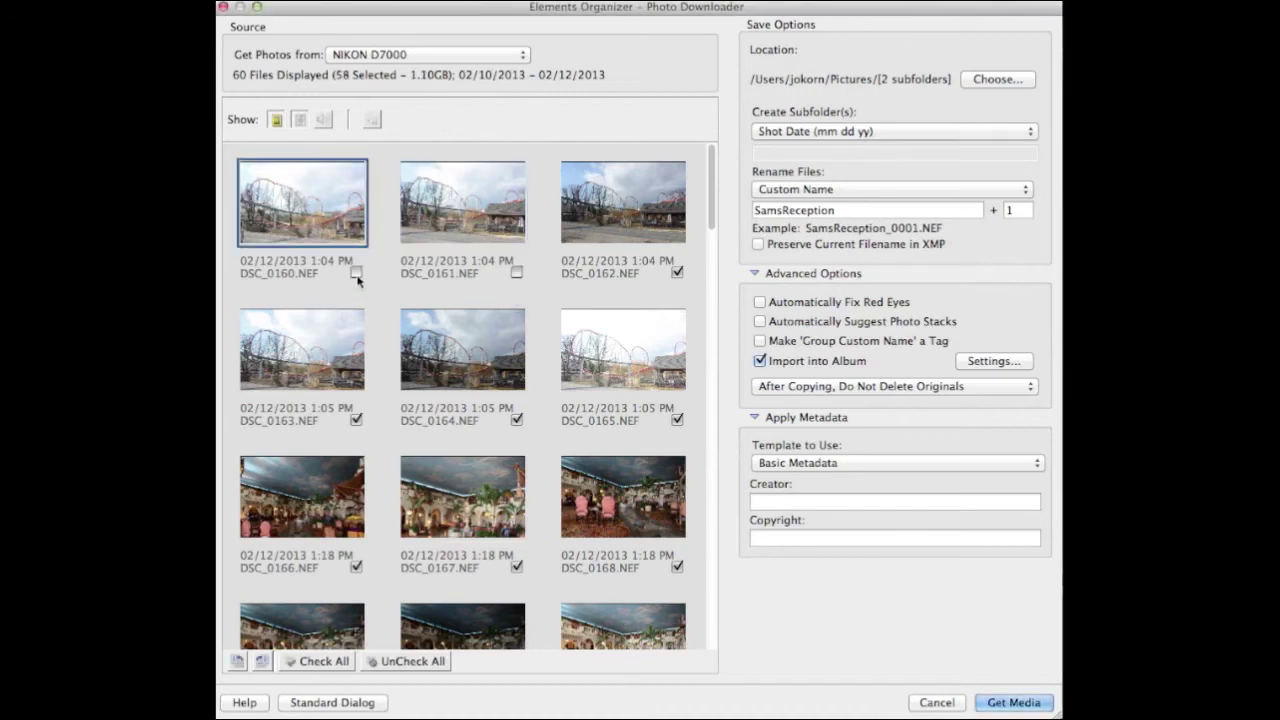
{"action": "left_click", "coordinate": [517, 273]}
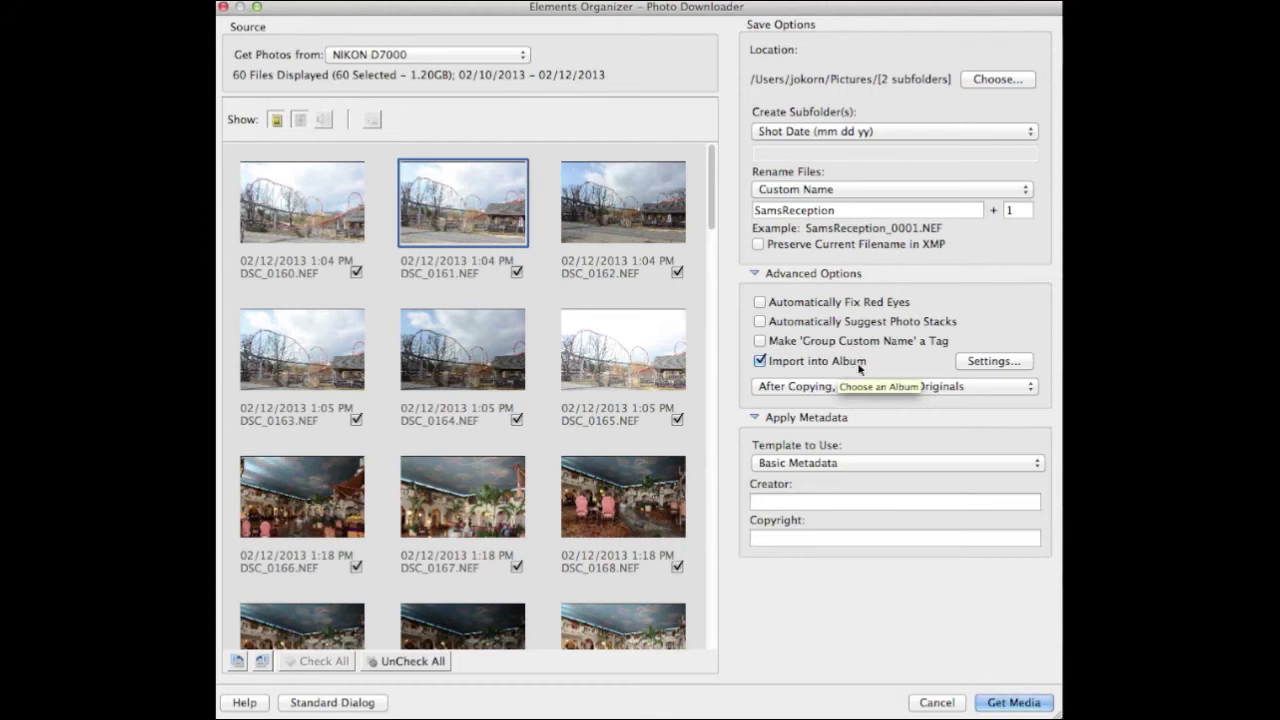
Step: Create a new album named Coasters under PSE Albums and choose it as the album for the imported photos
{"action": "left_click", "coordinate": [963, 366]}
{"action": "left_click_drag", "start_coordinate": [613, 180], "coordinate": [674, 129]}
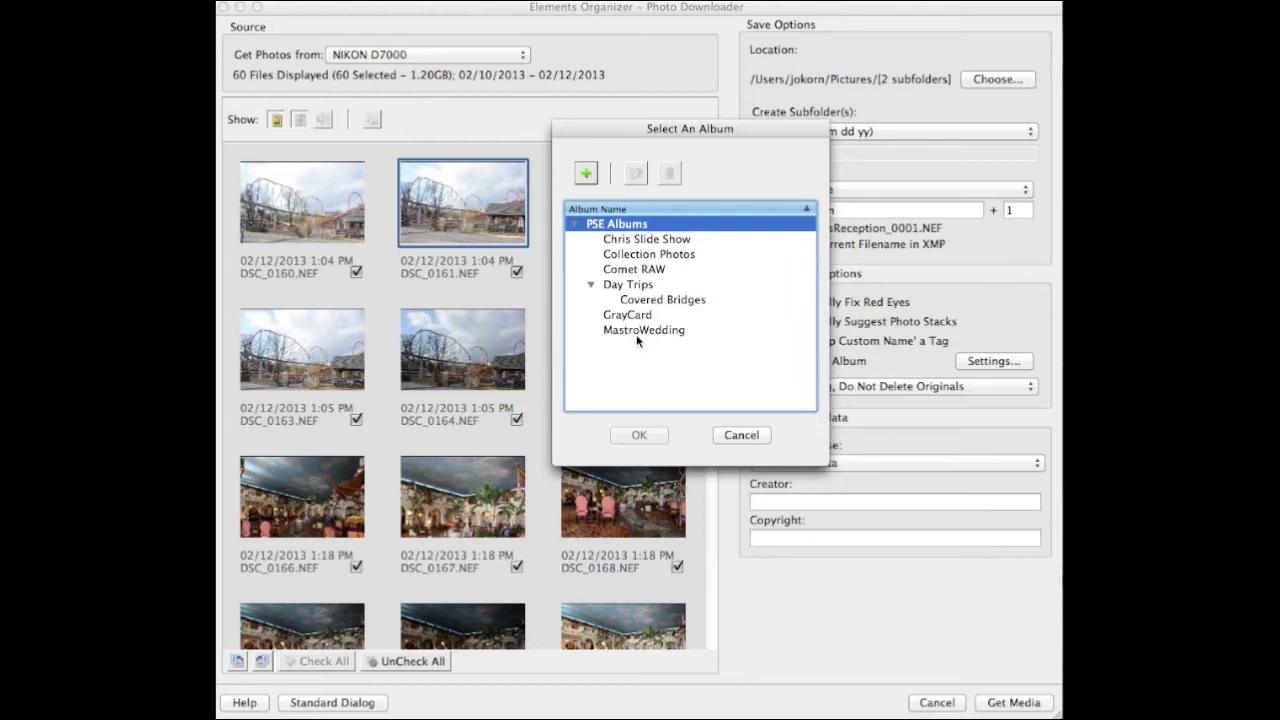
{"action": "left_click", "coordinate": [658, 243]}
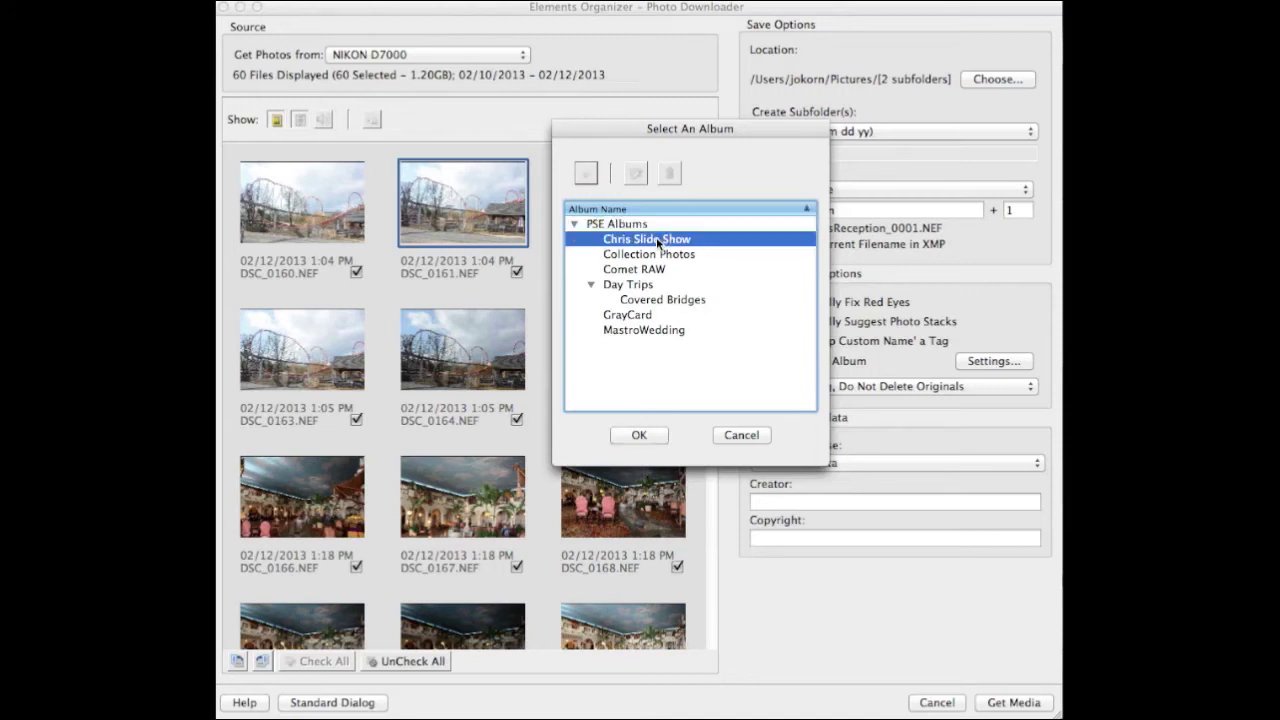
{"action": "left_click", "coordinate": [658, 254]}
{"action": "left_click", "coordinate": [649, 269]}
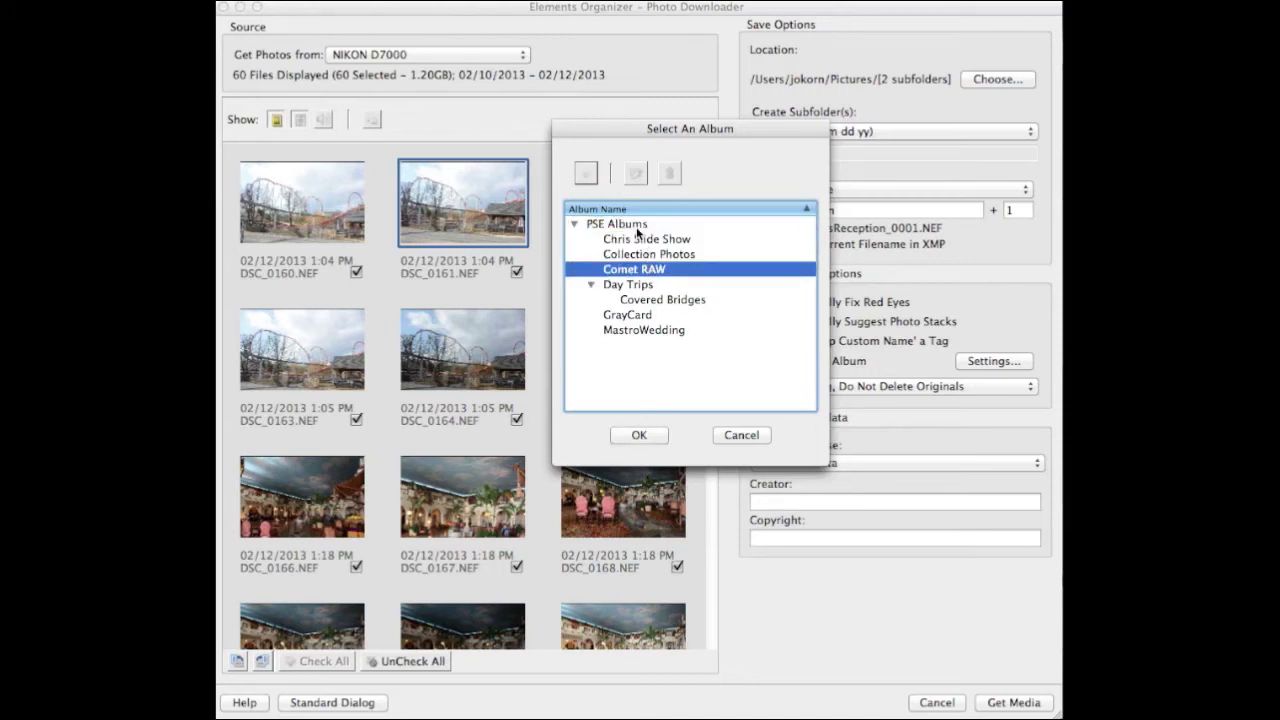
{"action": "left_click", "coordinate": [635, 226]}
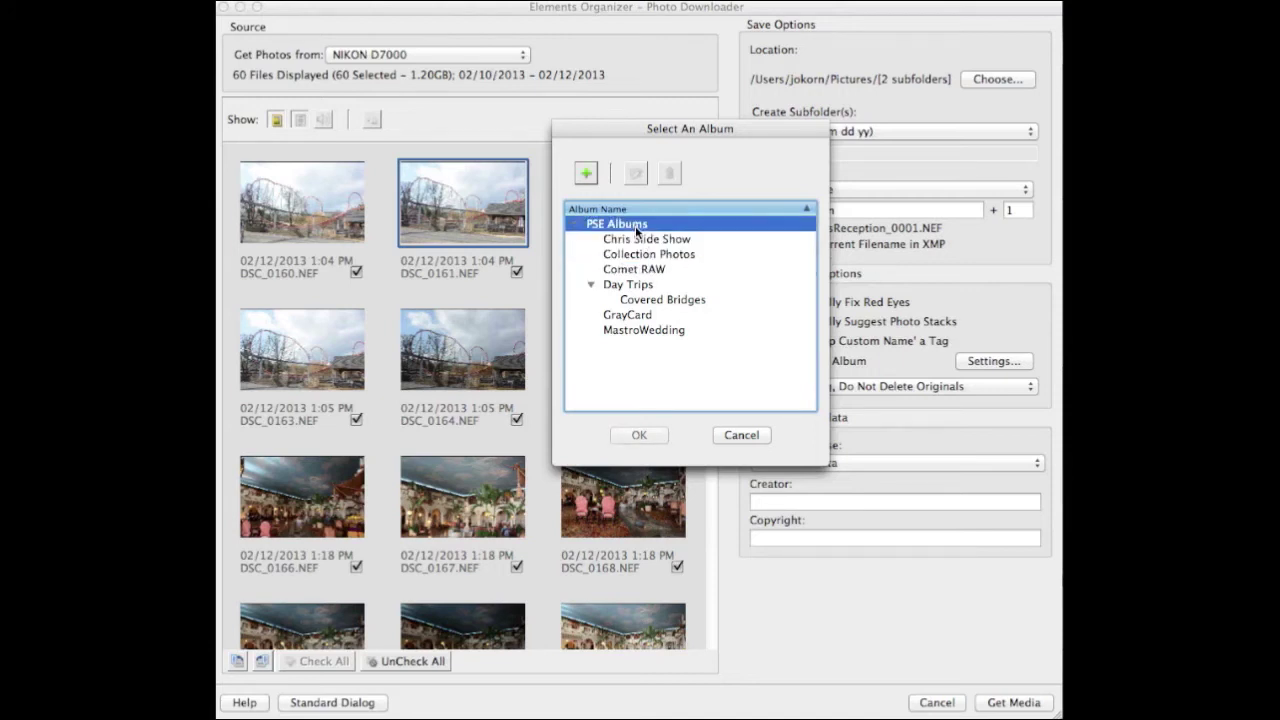
{"action": "left_click", "coordinate": [586, 173]}
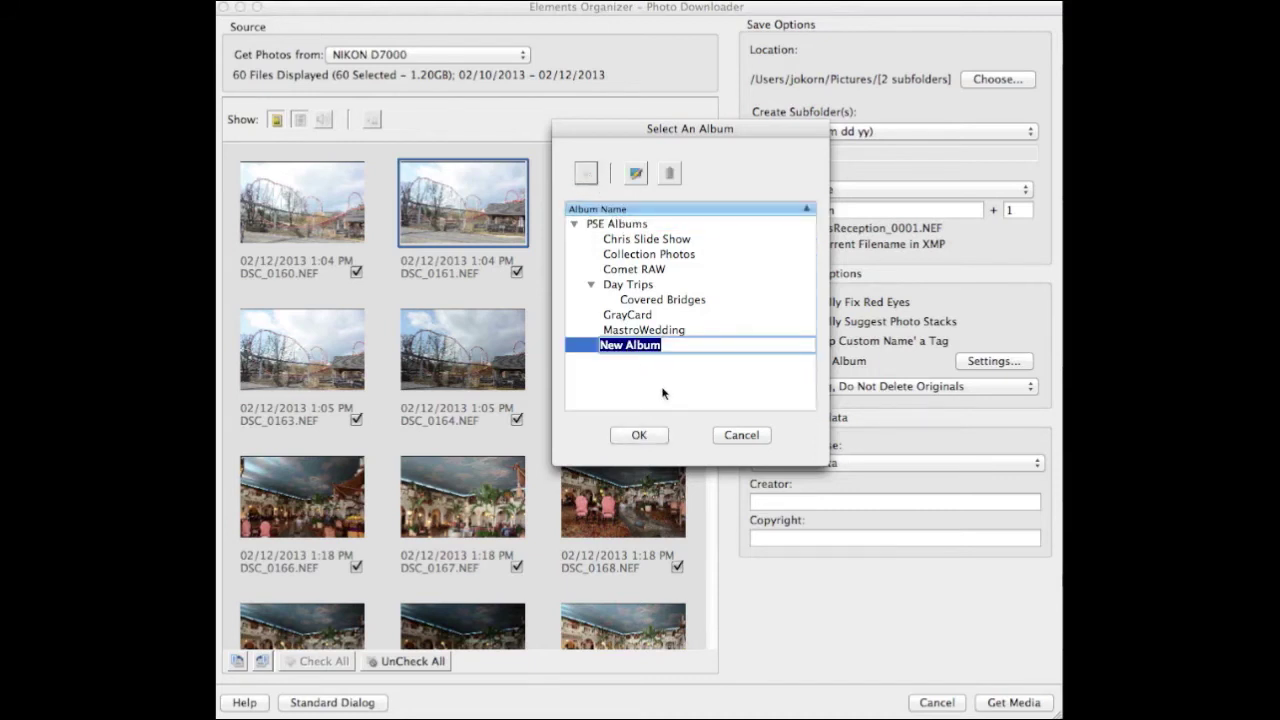
{"action": "type", "text": "Coasters"}
{"action": "key", "text": "Return"}
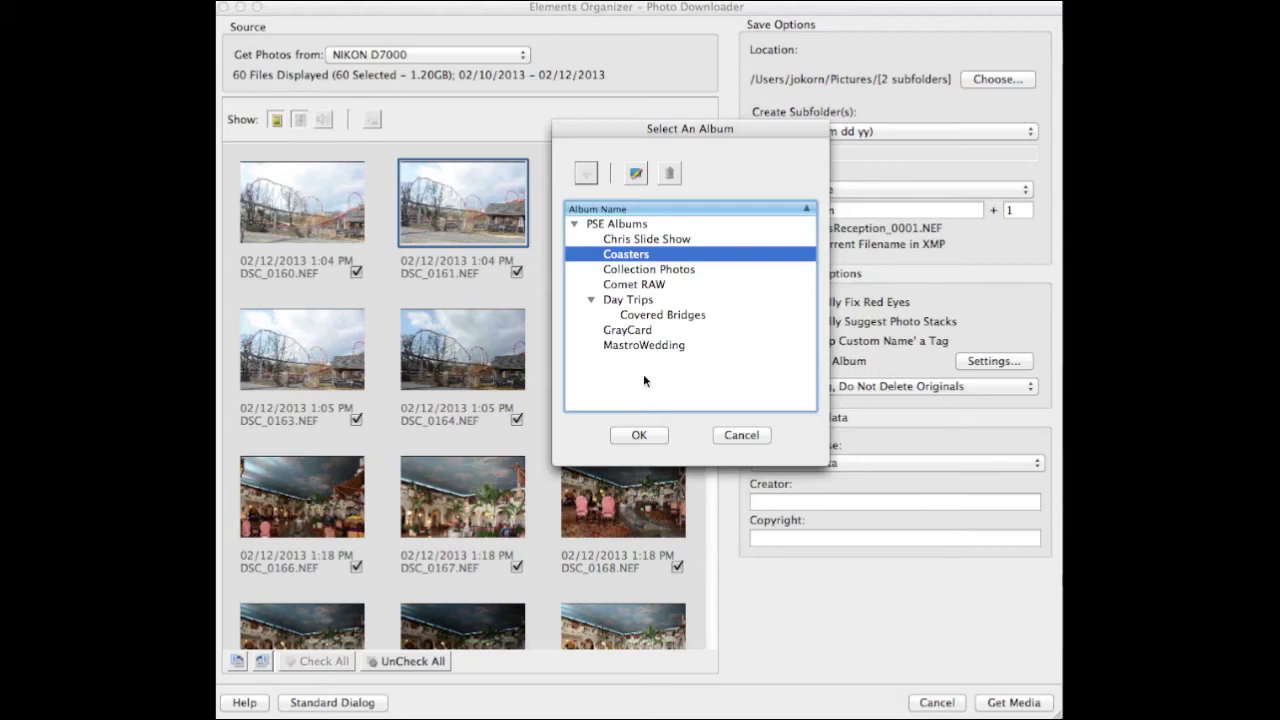
{"action": "left_click", "coordinate": [639, 435]}
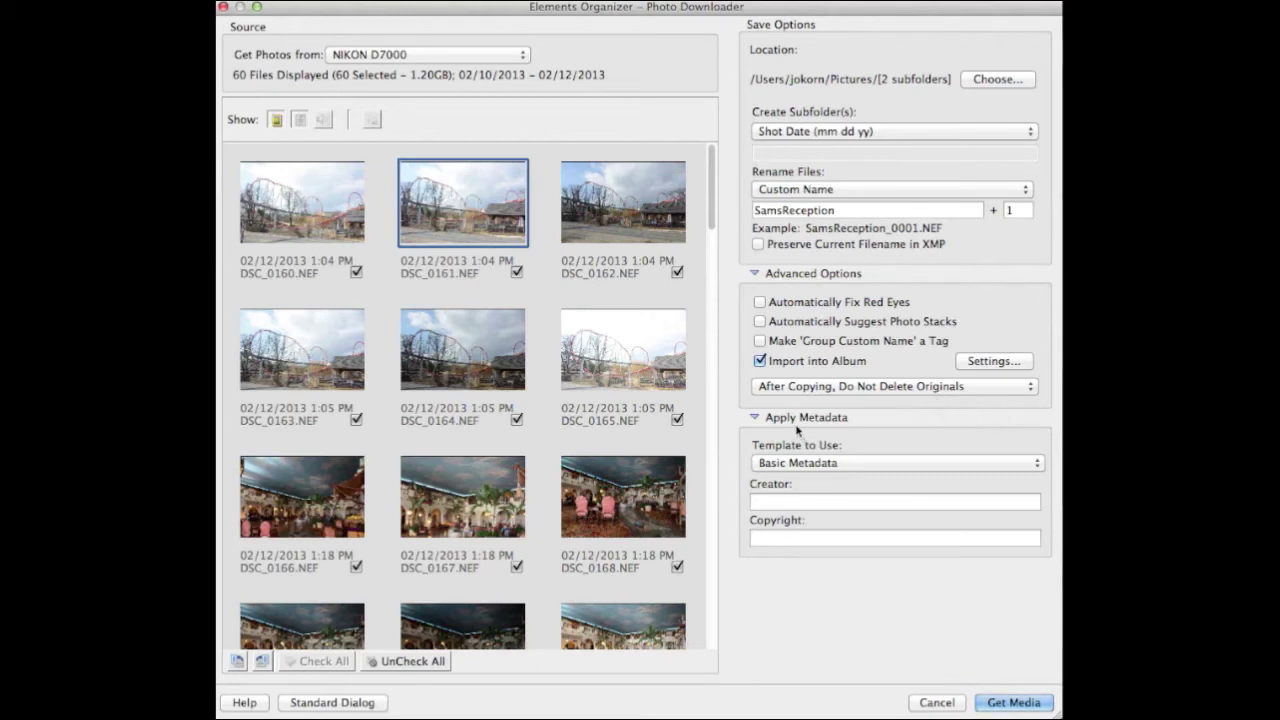
Step: Fill in the metadata with the creator's name and the photographer's copyright line, using the Basic Metadata template
{"action": "left_click", "coordinate": [862, 502]}
{"action": "type", "text": "Jack"}
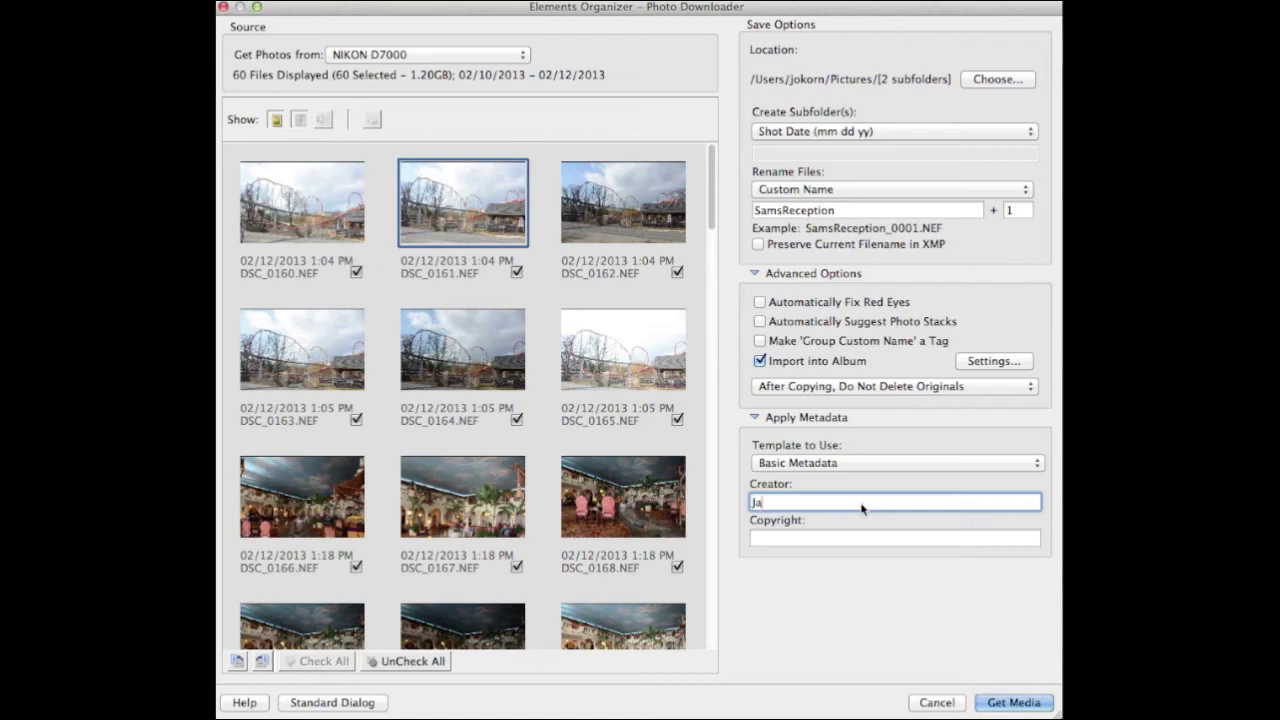
{"action": "left_click", "coordinate": [860, 540]}
{"action": "type", "text": "Memories By Jack"}
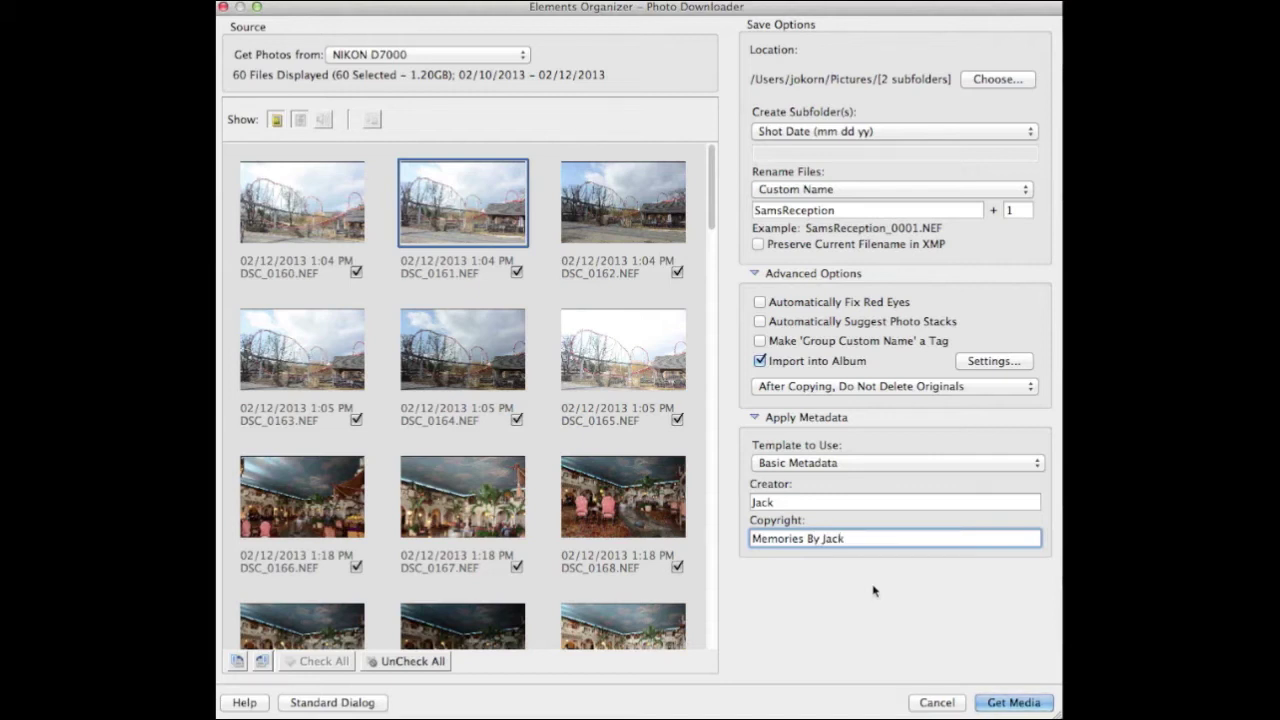
{"action": "left_click", "coordinate": [790, 505]}
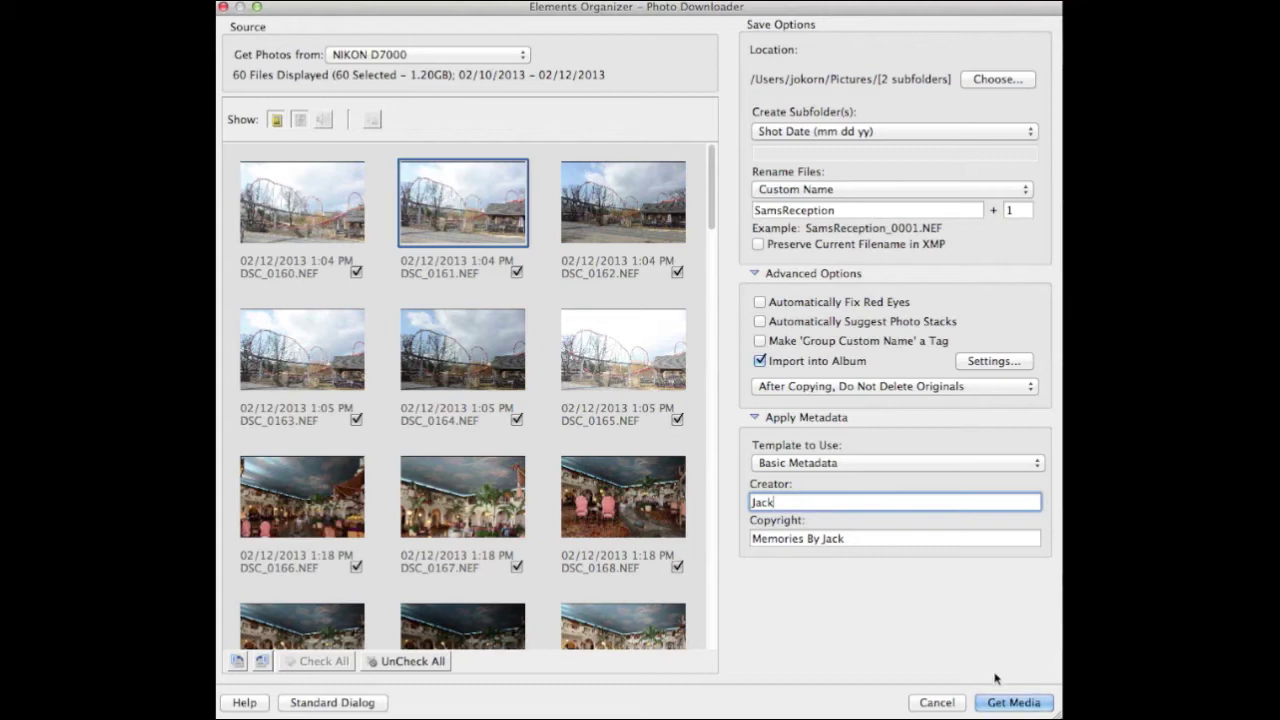
Step: Import the selected photos from the NIKON D7000 into the catalog
{"action": "left_click", "coordinate": [1012, 702]}
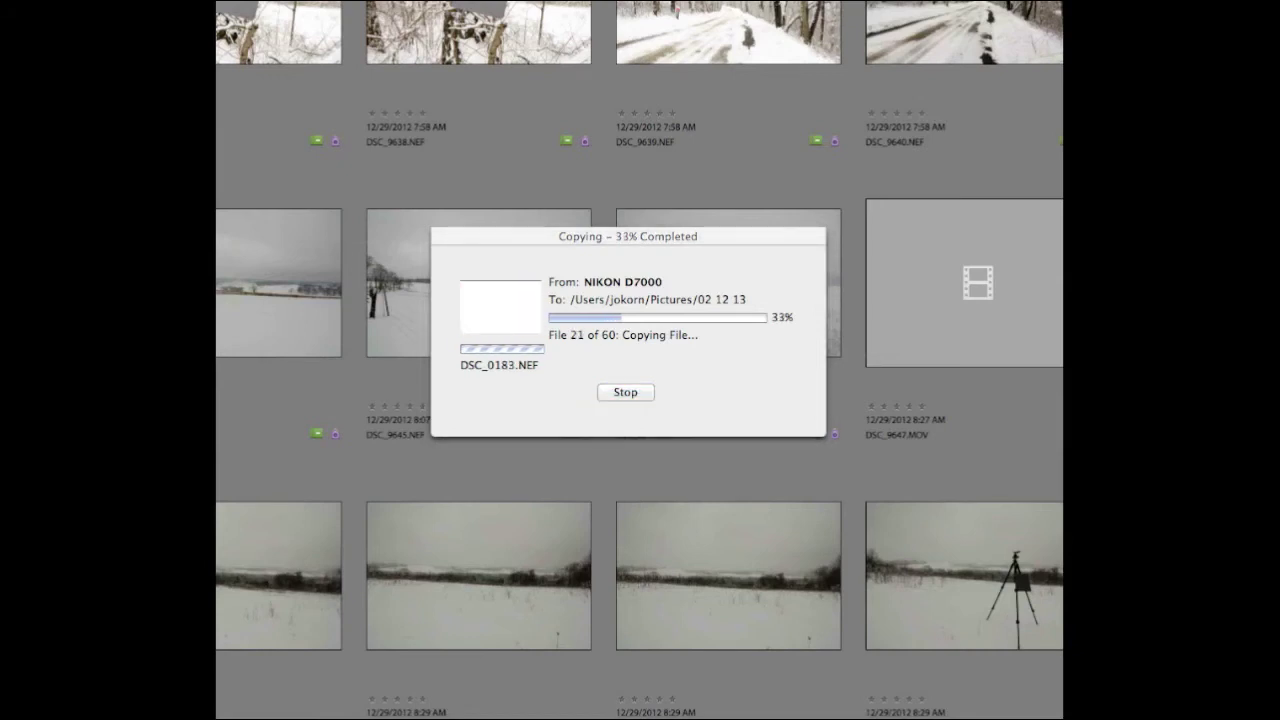
{"action": "left_click_drag", "start_coordinate": [650, 236], "coordinate": [657, 216]}
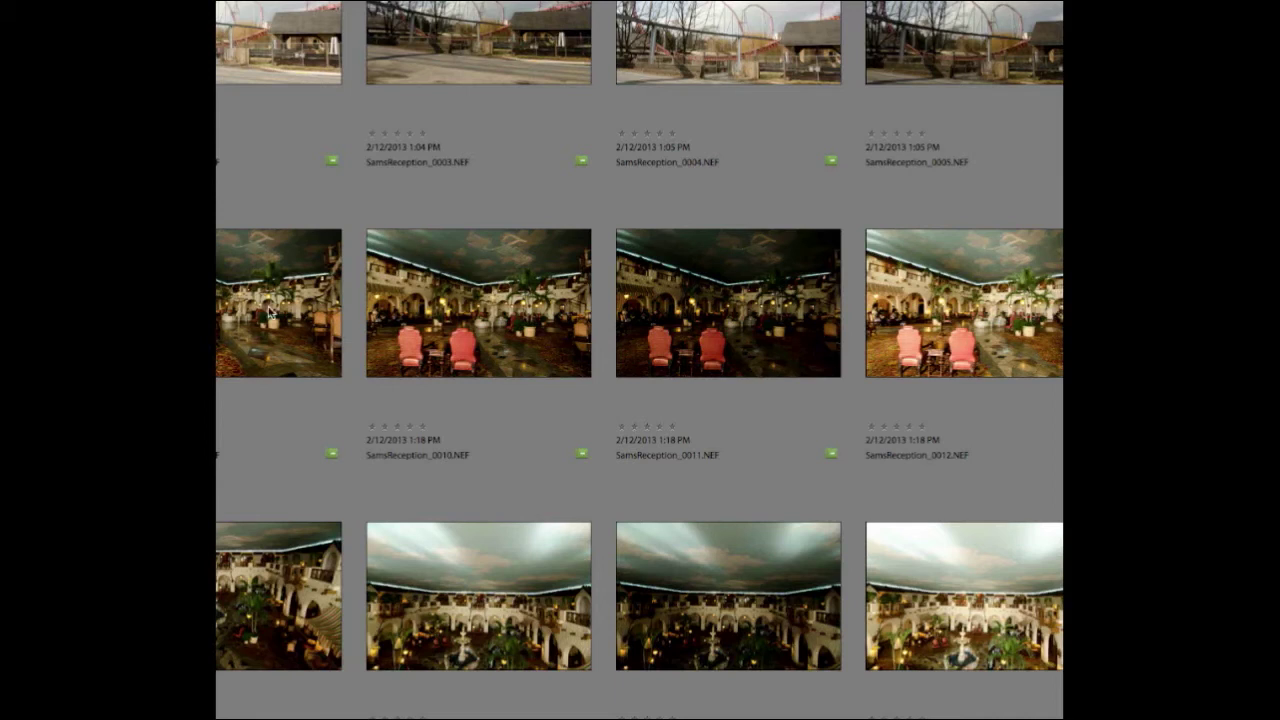
Step: Look through the newly imported photos and open the Coasters album
{"action": "scroll", "coordinate": [326, 362], "scroll_direction": "down", "scroll_amount": 6}
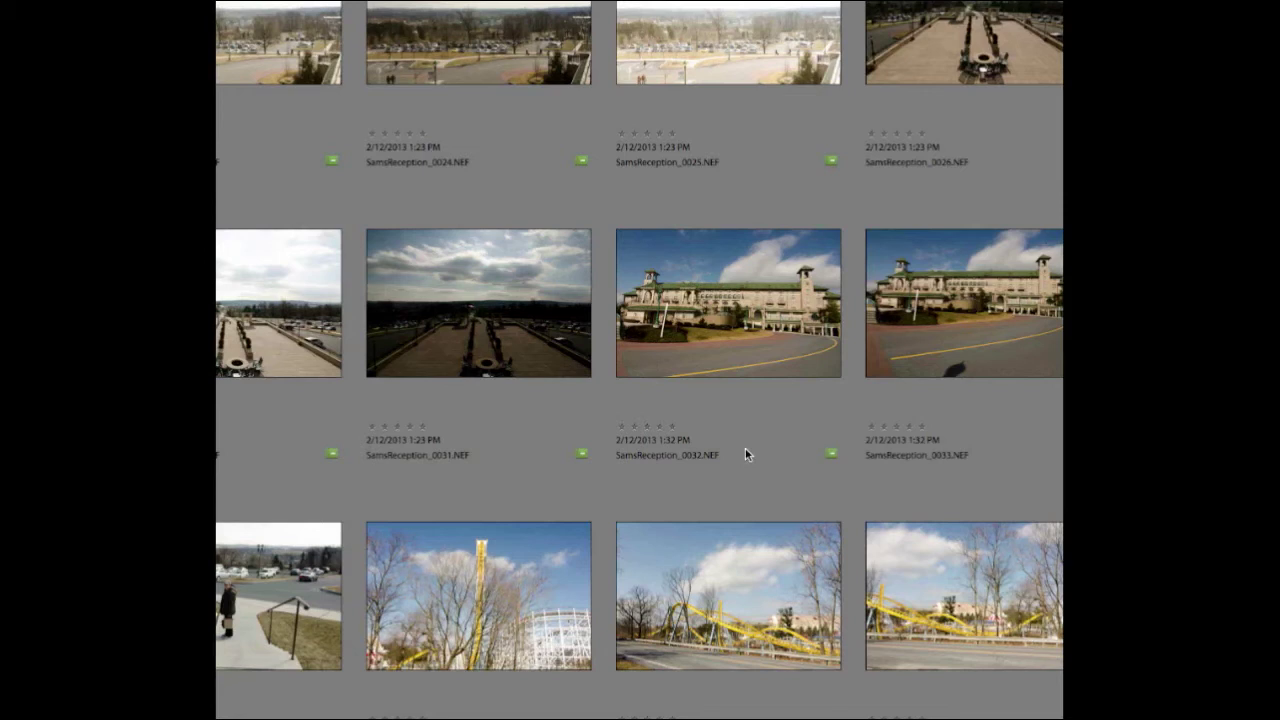
{"action": "scroll", "coordinate": [745, 454], "scroll_direction": "up", "scroll_amount": 2}
{"action": "scroll", "coordinate": [745, 454], "scroll_direction": "up", "scroll_amount": 2}
{"action": "scroll", "coordinate": [745, 454], "scroll_direction": "down", "scroll_amount": 8}
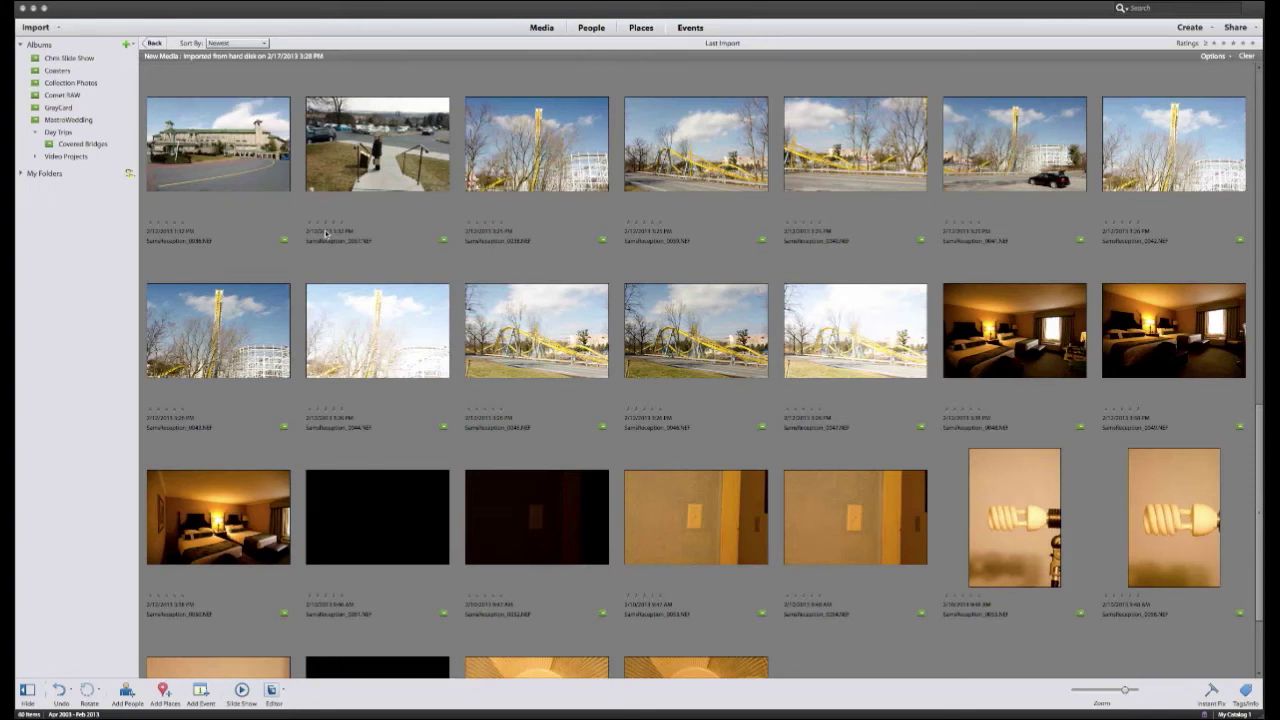
{"action": "scroll", "coordinate": [325, 233], "scroll_direction": "up", "scroll_amount": 2}
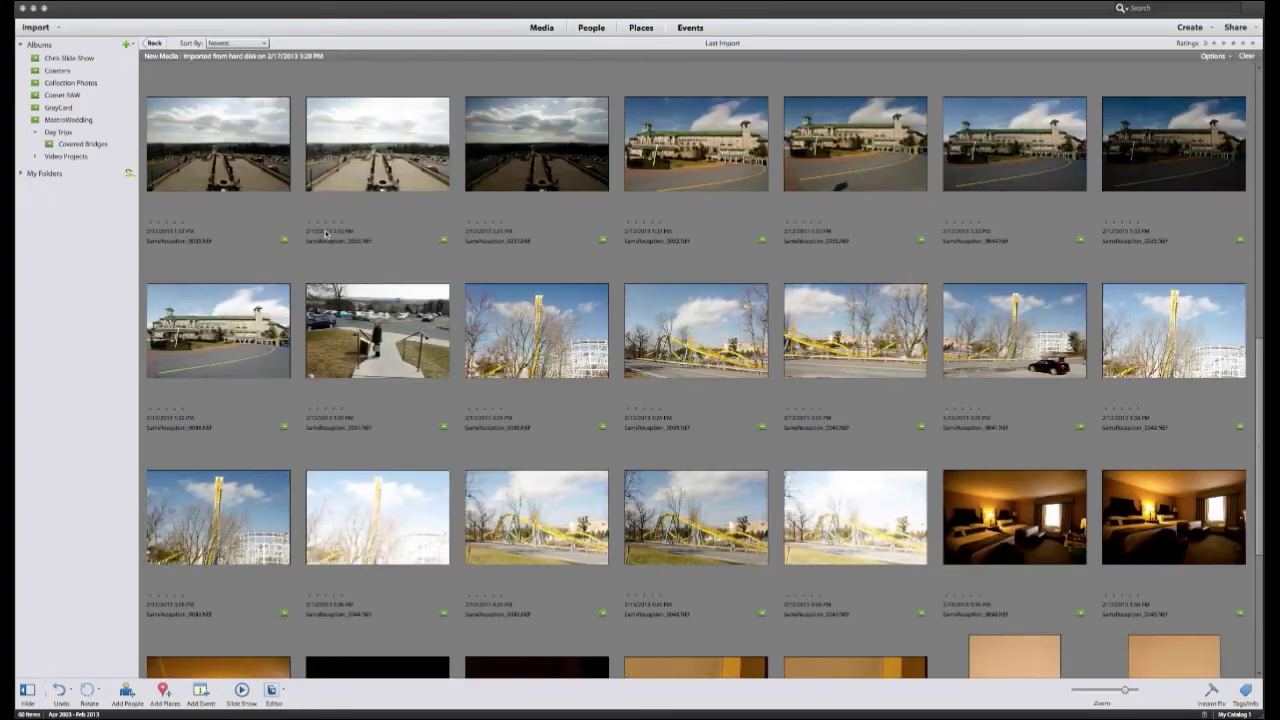
{"action": "scroll", "coordinate": [325, 233], "scroll_direction": "up", "scroll_amount": 4}
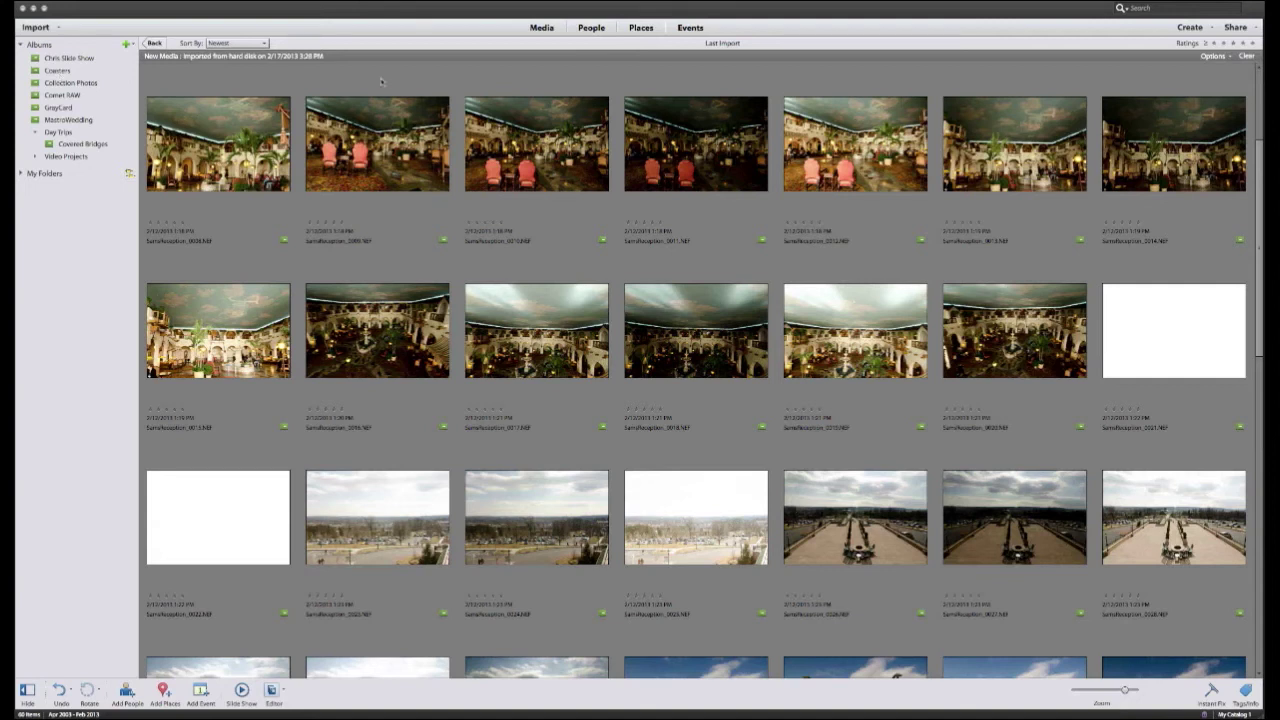
{"action": "key", "text": "ctrl+super+f"}
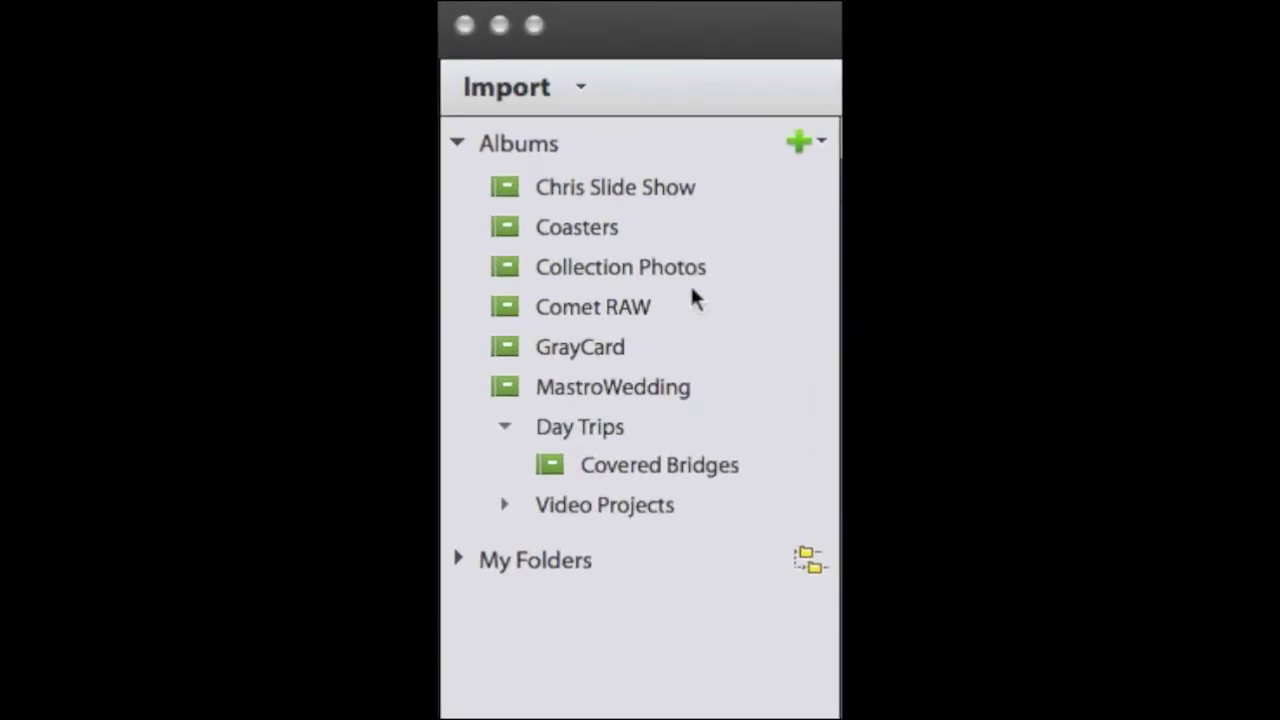
{"action": "left_click", "coordinate": [565, 230]}
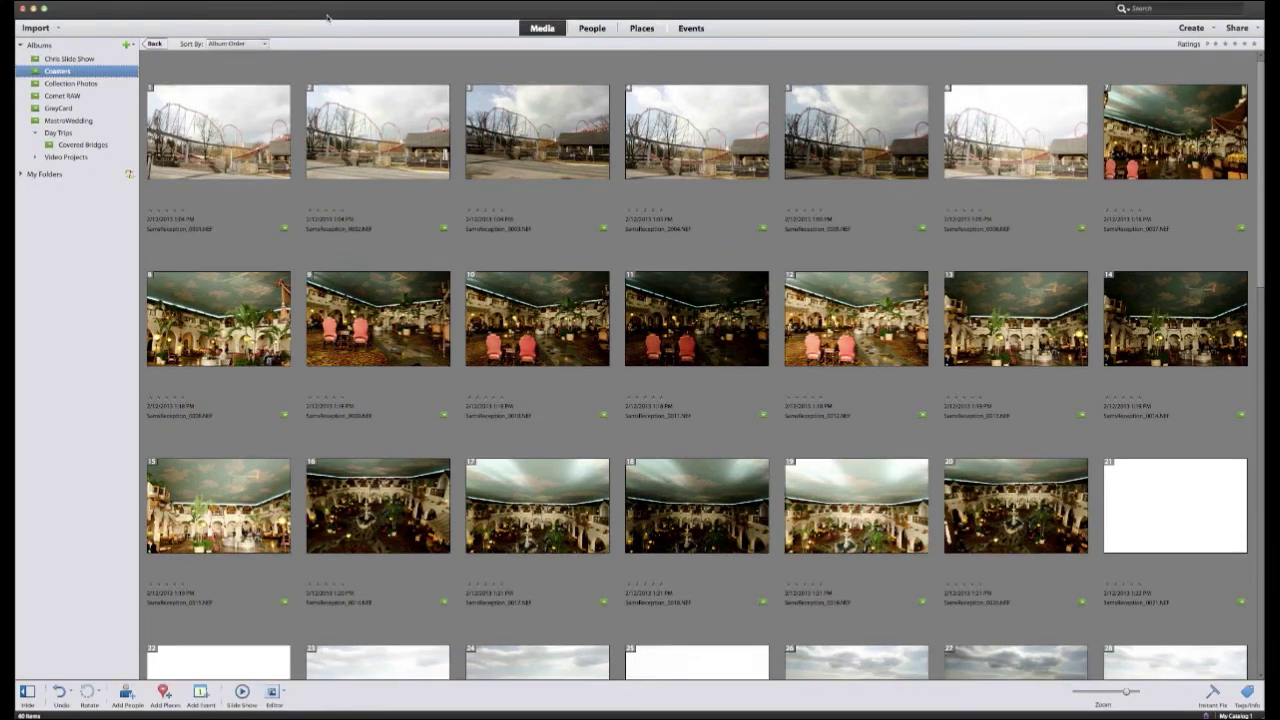
Step: Open the window for getting photos and videos from files and folders, and move and enlarge it
{"action": "left_click", "coordinate": [142, 11]}
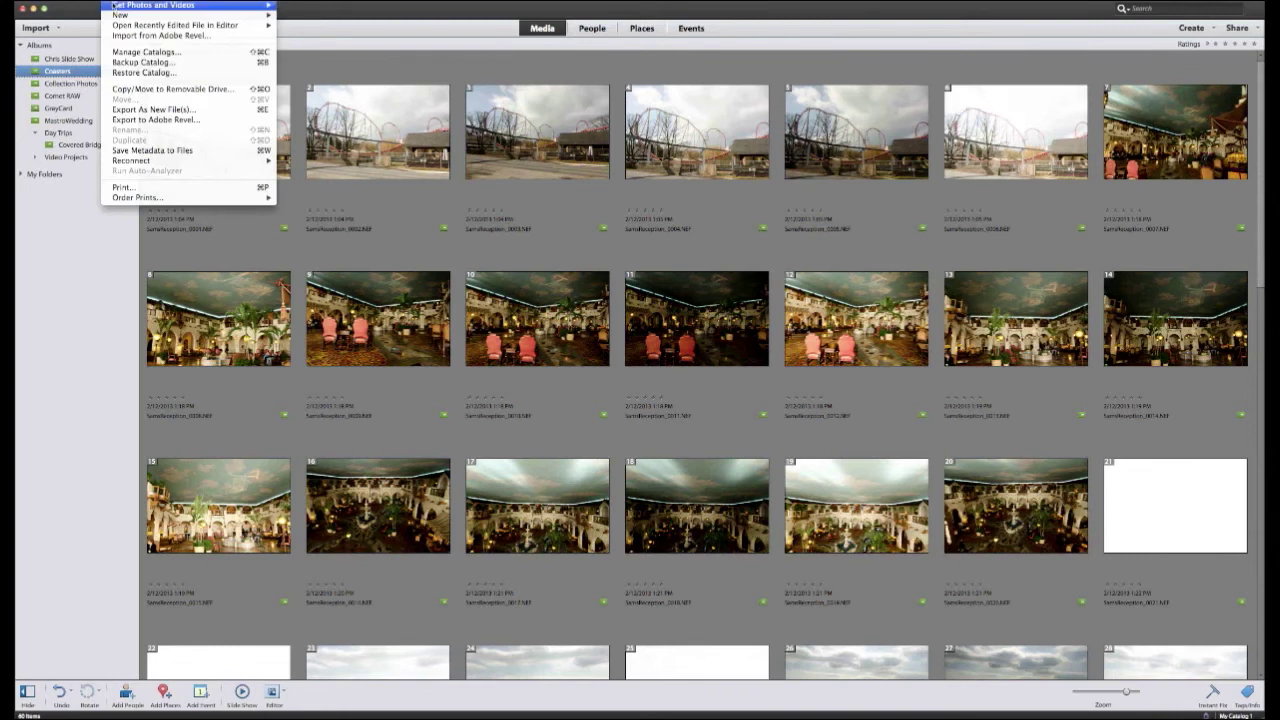
{"action": "mouse_move", "coordinate": [114, 6]}
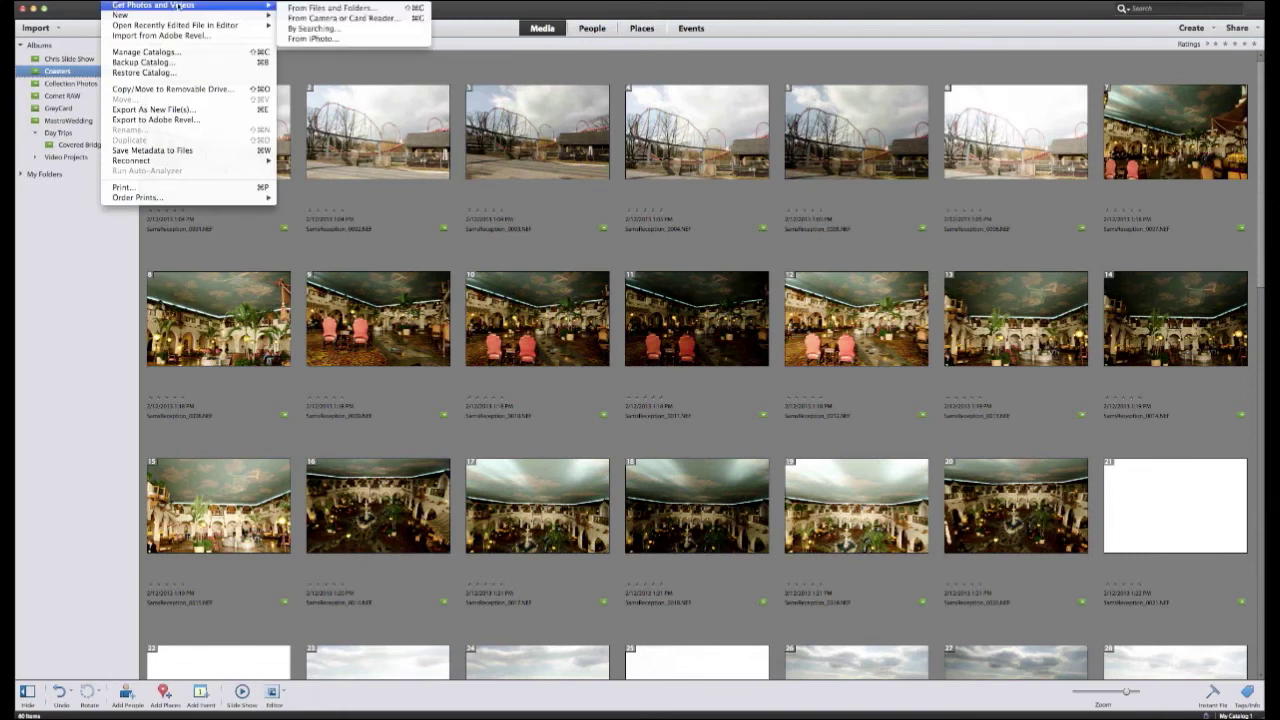
{"action": "left_click", "coordinate": [338, 8]}
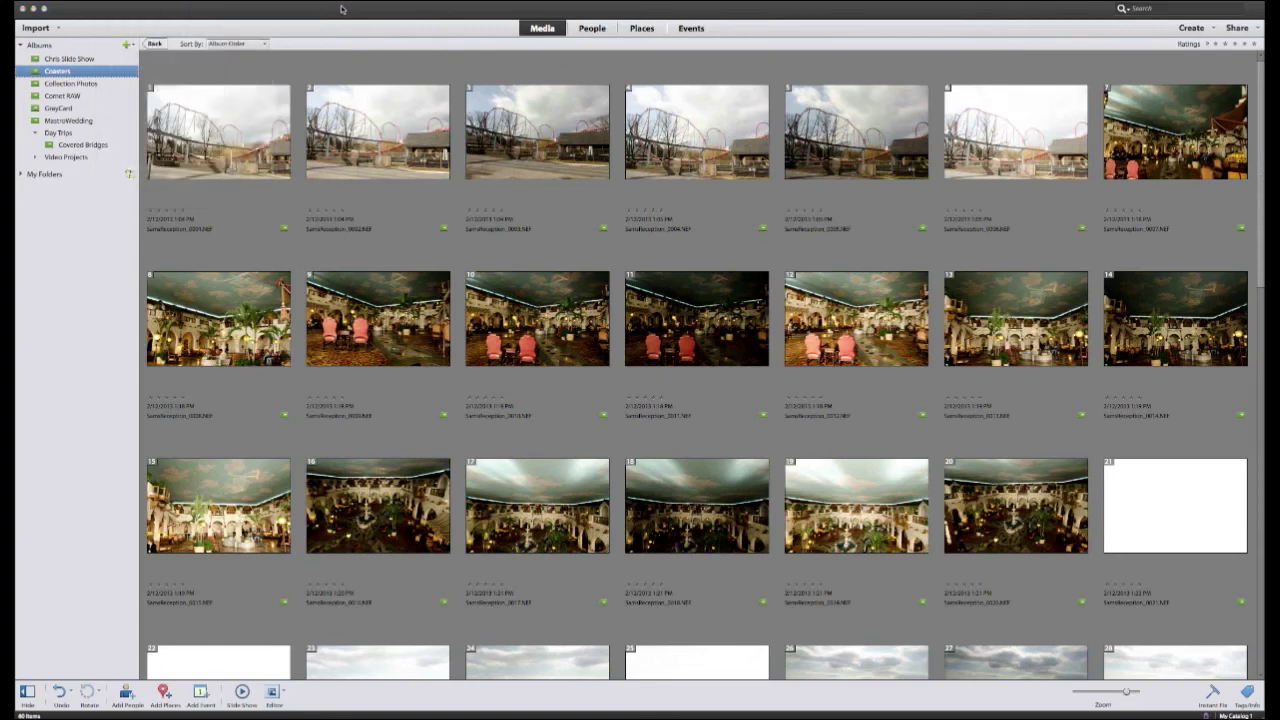
{"action": "left_click_drag", "start_coordinate": [794, 372], "coordinate": [577, 134]}
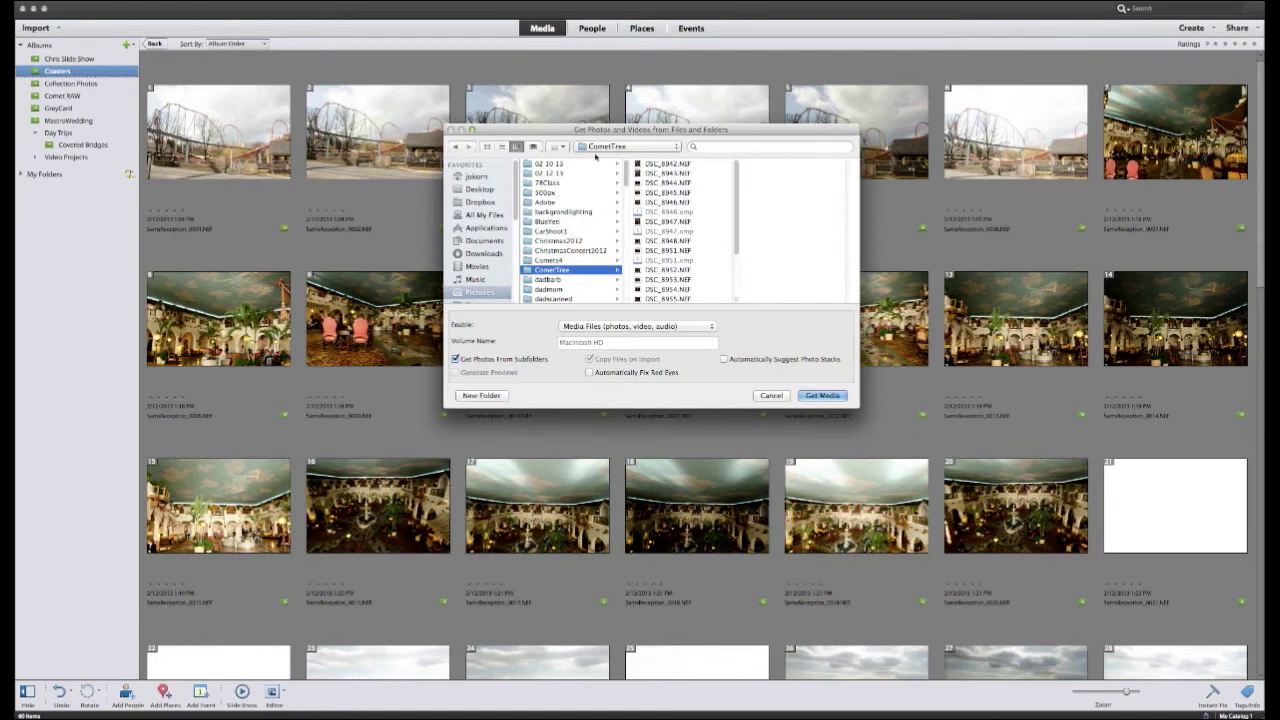
{"action": "left_click_drag", "start_coordinate": [600, 131], "coordinate": [597, 127]}
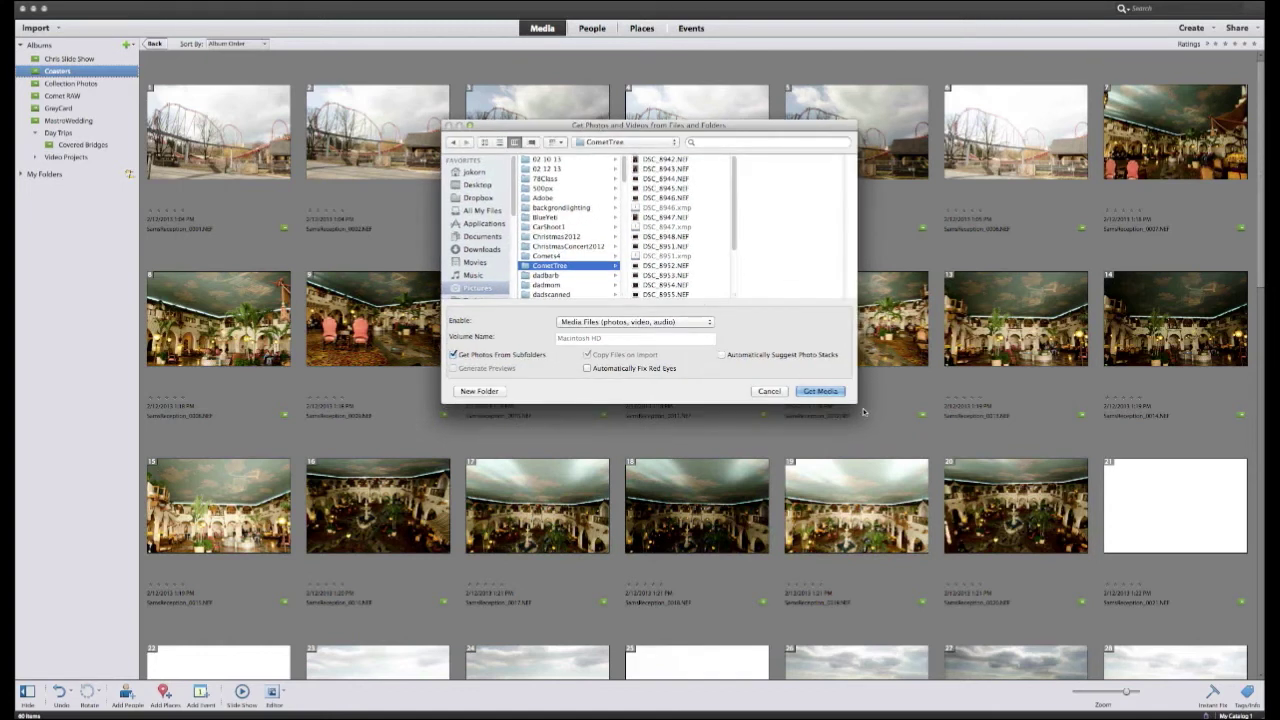
{"action": "left_click_drag", "start_coordinate": [856, 403], "coordinate": [892, 455]}
{"action": "left_click_drag", "start_coordinate": [677, 128], "coordinate": [666, 123]}
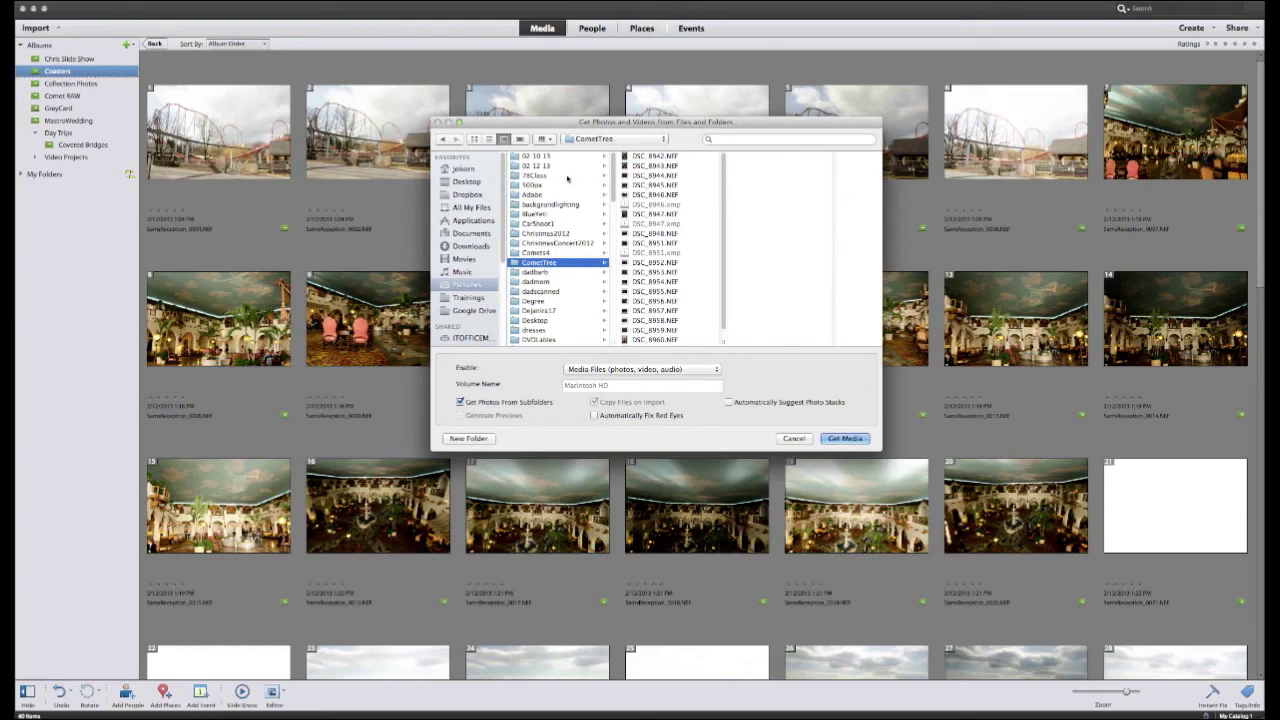
Step: Browse the picture folders, including CarShoot1, Christmas2012, CometTree and 78Class, and preview photos DSC_8313.NEF and DSC_0134.NEF
{"action": "left_click", "coordinate": [549, 224]}
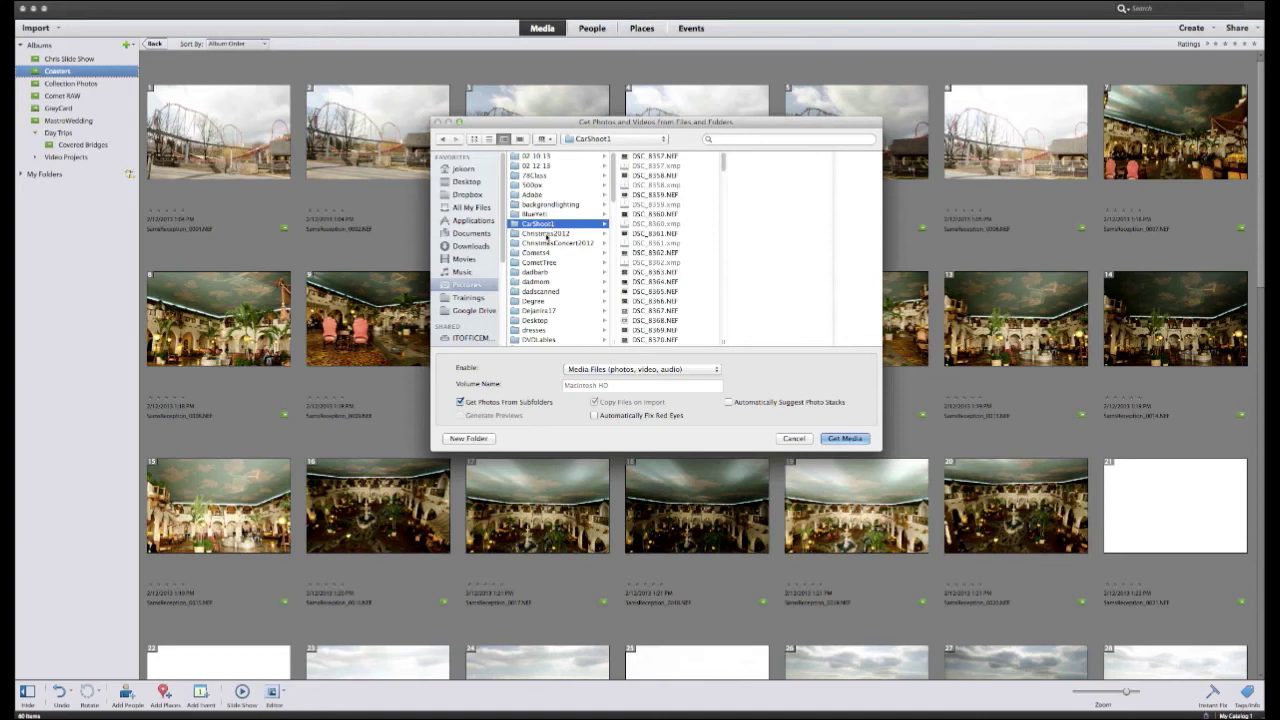
{"action": "left_click", "coordinate": [547, 235]}
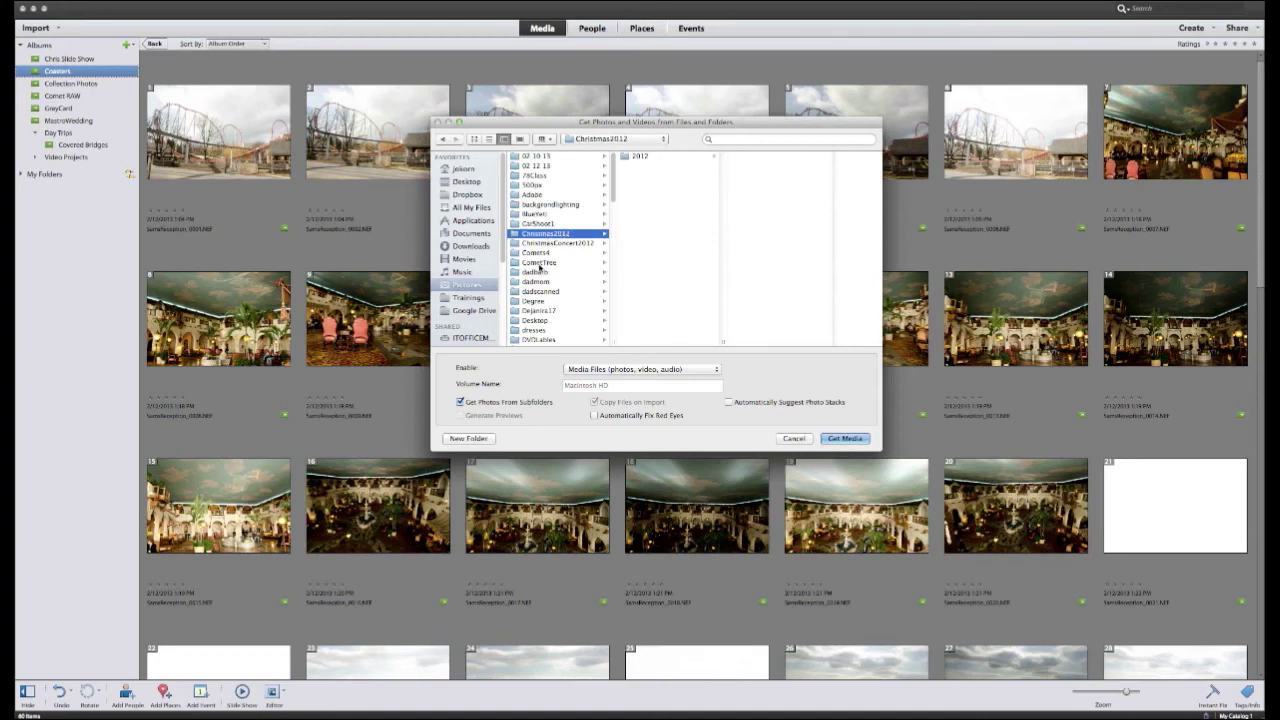
{"action": "left_click", "coordinate": [539, 265]}
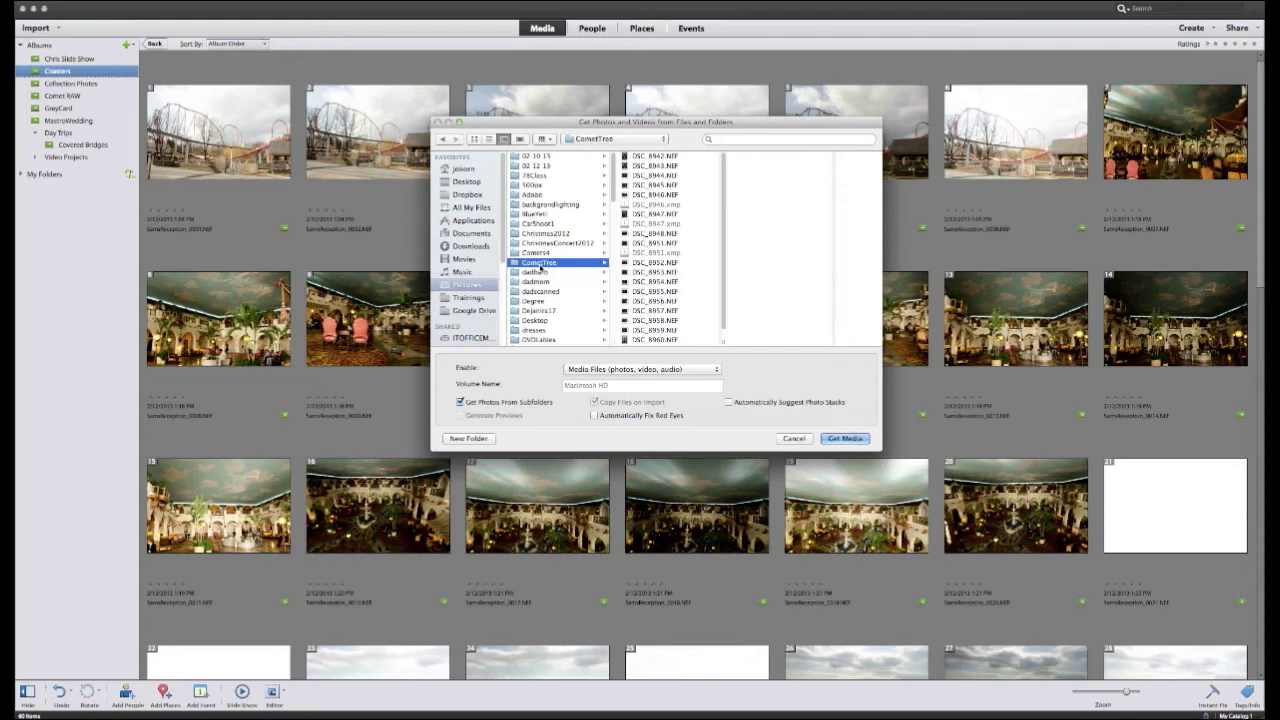
{"action": "left_click", "coordinate": [551, 312]}
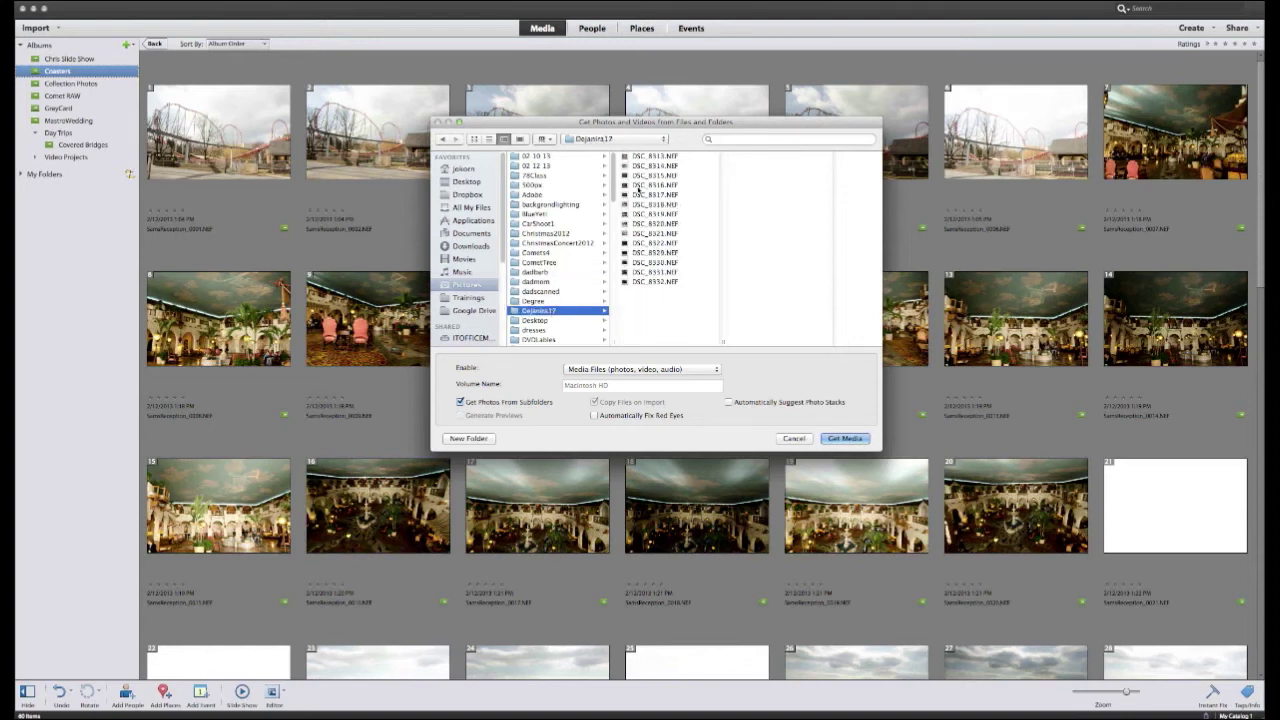
{"action": "left_click", "coordinate": [645, 157]}
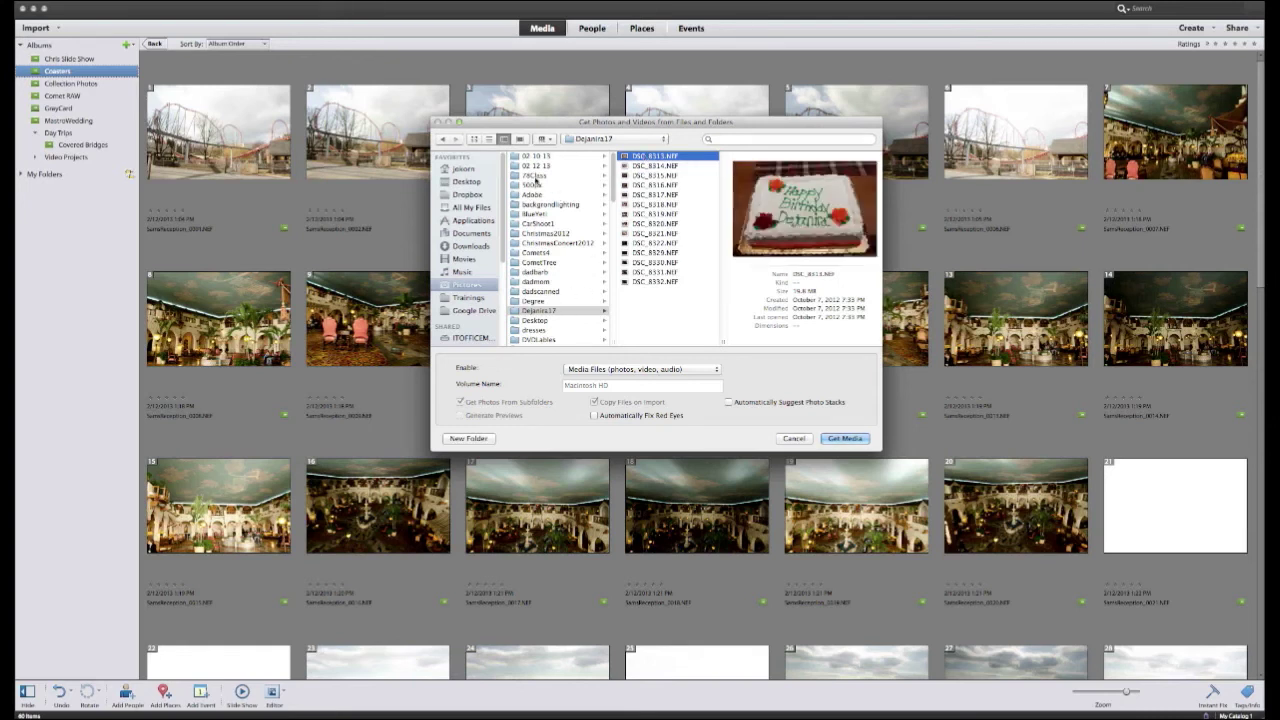
{"action": "left_click", "coordinate": [535, 176]}
{"action": "left_click", "coordinate": [652, 160]}
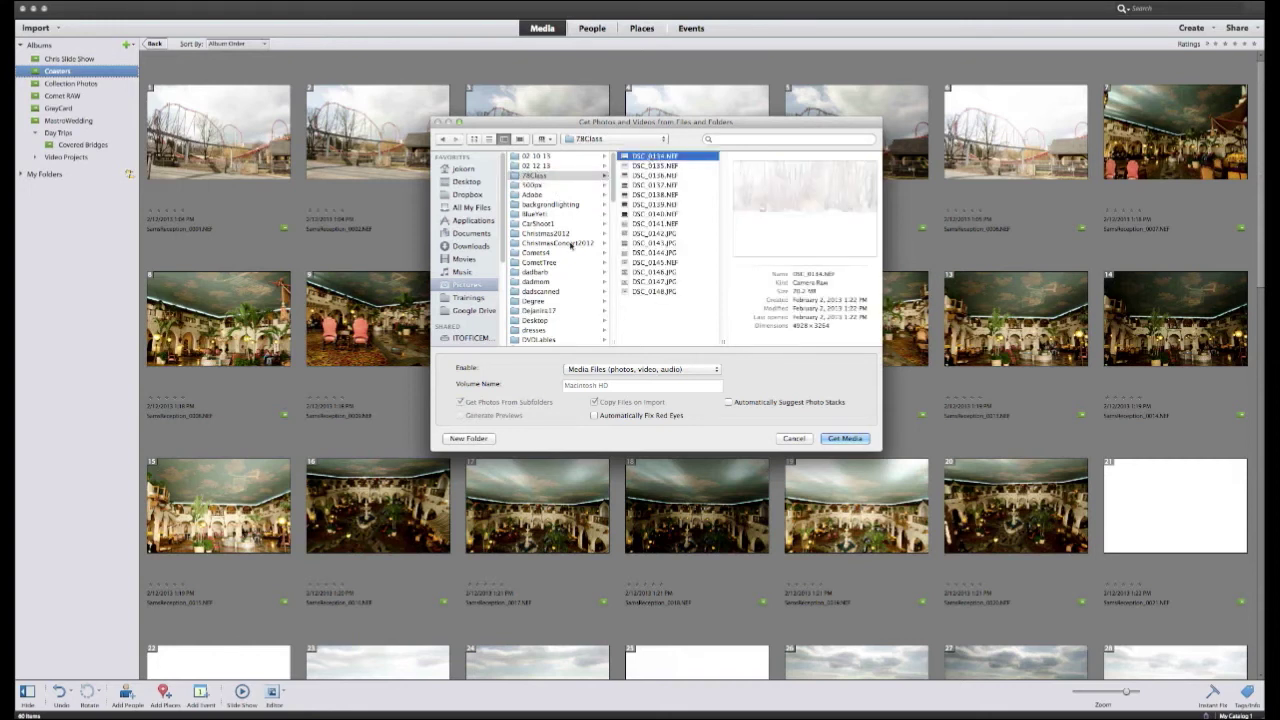
Step: Import photos DSC_8719.NEF through DSC_8732.NEF from the Comets4 folder into the catalog
{"action": "left_click", "coordinate": [541, 253]}
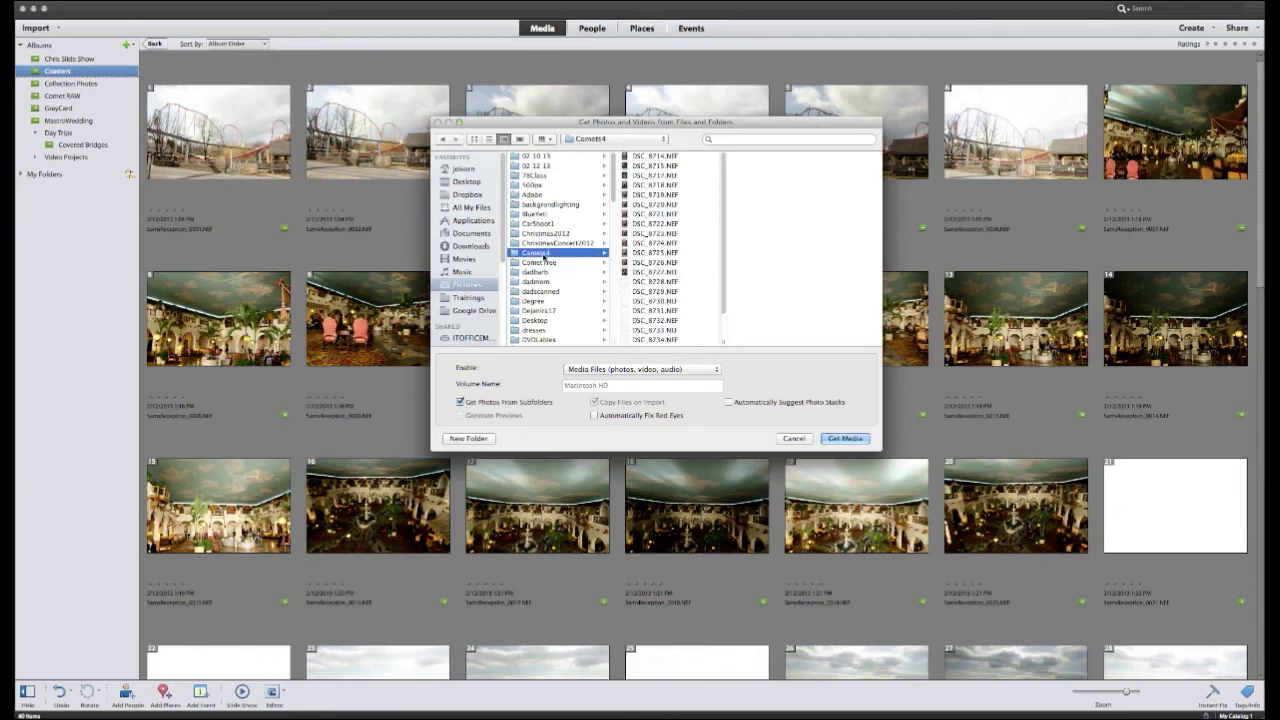
{"action": "left_click", "coordinate": [655, 157]}
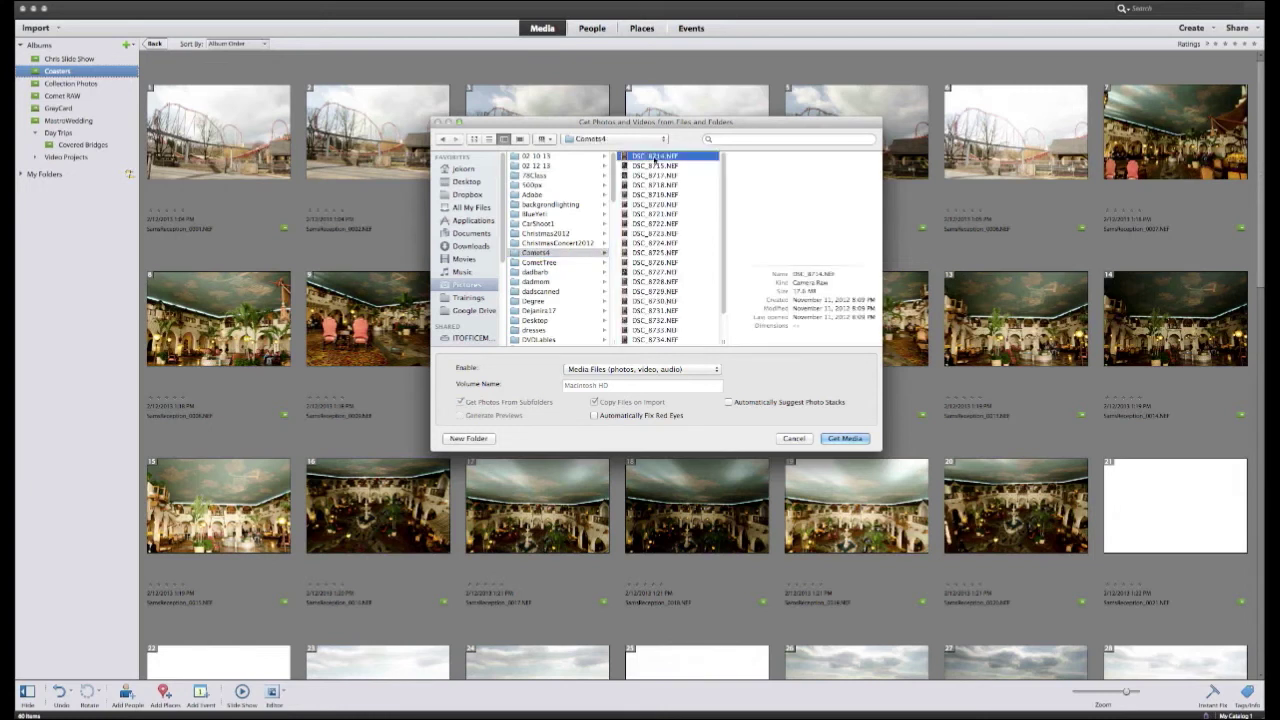
{"action": "left_click", "coordinate": [656, 234]}
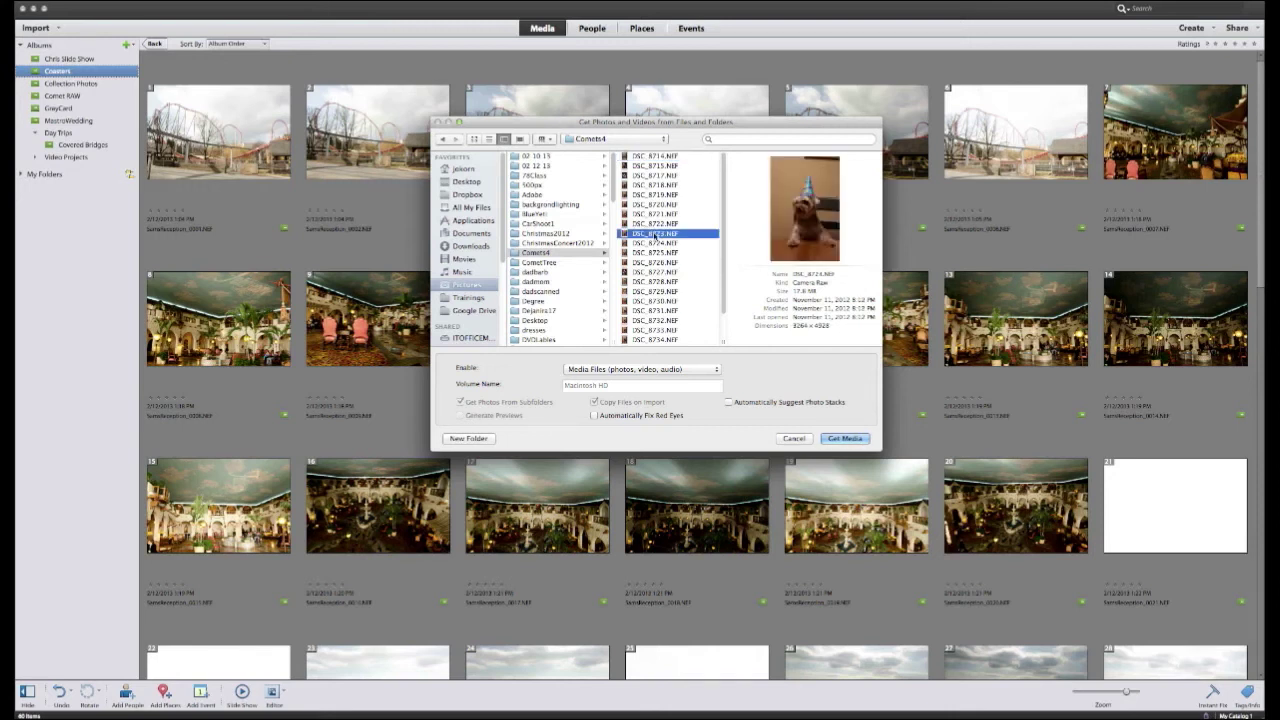
{"action": "left_click", "coordinate": [657, 195]}
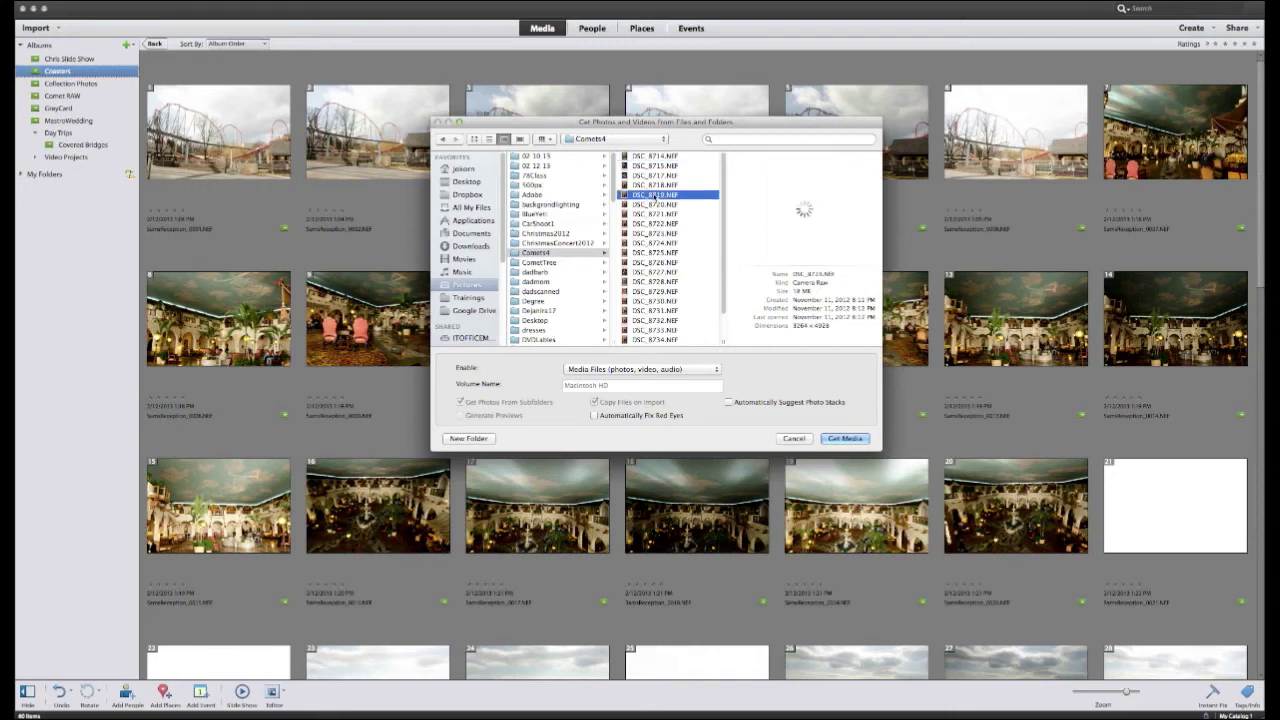
{"action": "left_click", "coordinate": [656, 320], "text": "shift"}
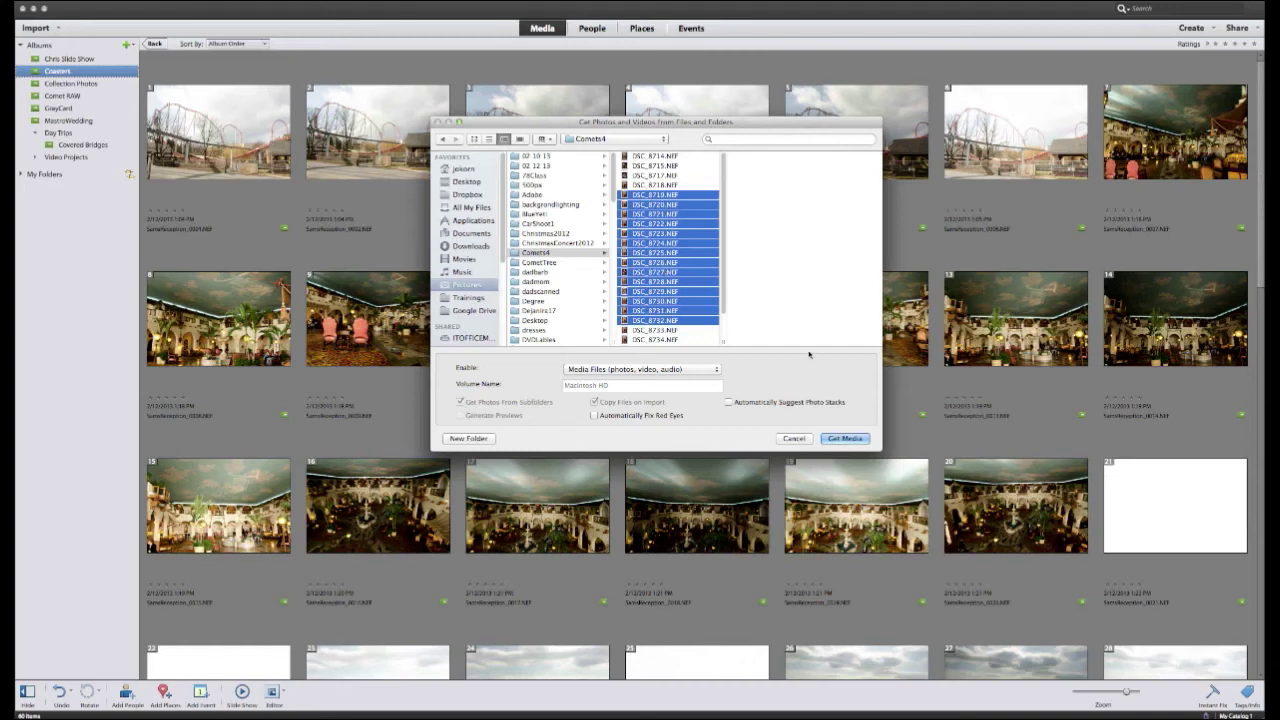
{"action": "left_click", "coordinate": [845, 438]}
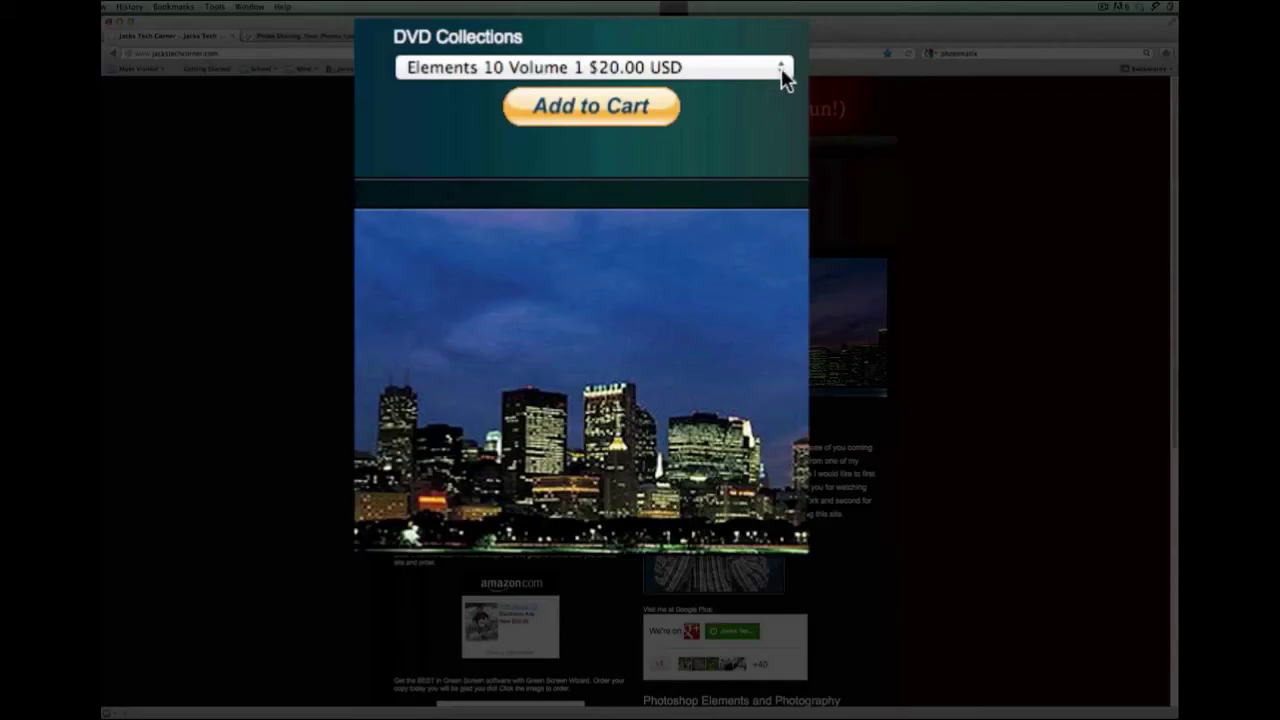
Step: Switch to the Jacks Tech Corner website in the browser and examine the DVD Collections choices, keeping Elements 10 Volume 1
{"action": "left_click", "coordinate": [781, 70]}
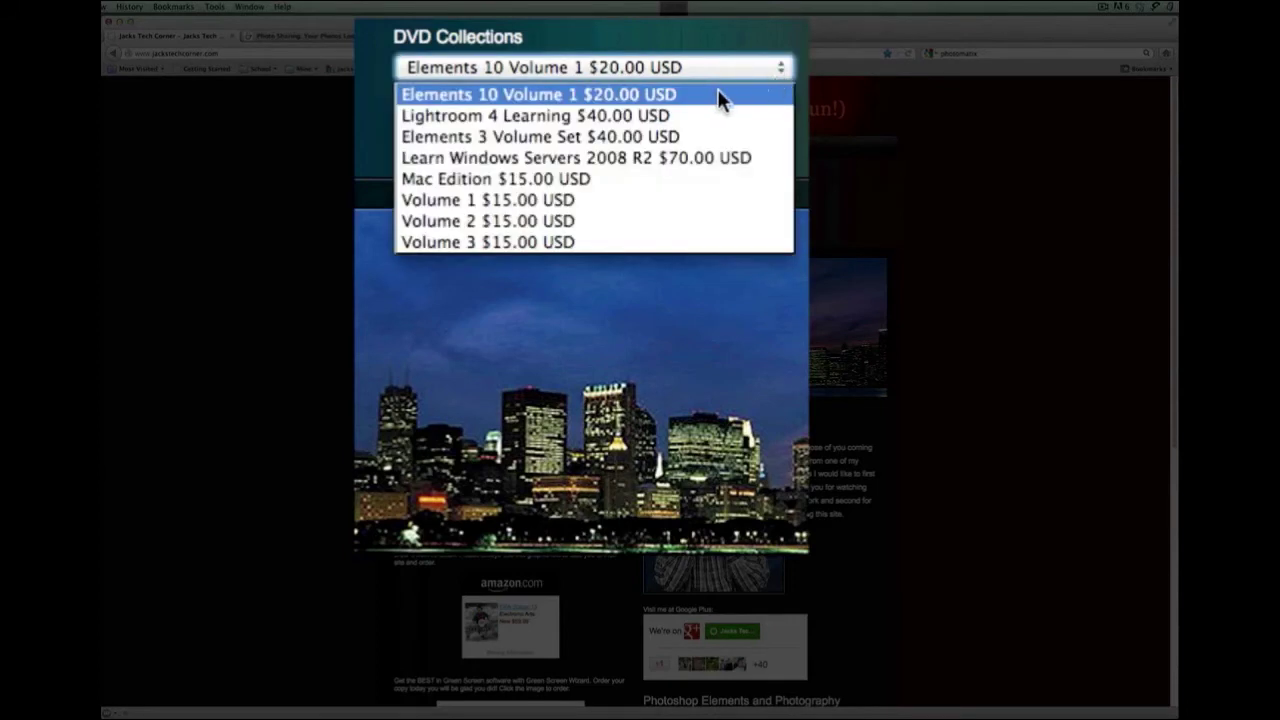
{"action": "left_click", "coordinate": [782, 72]}
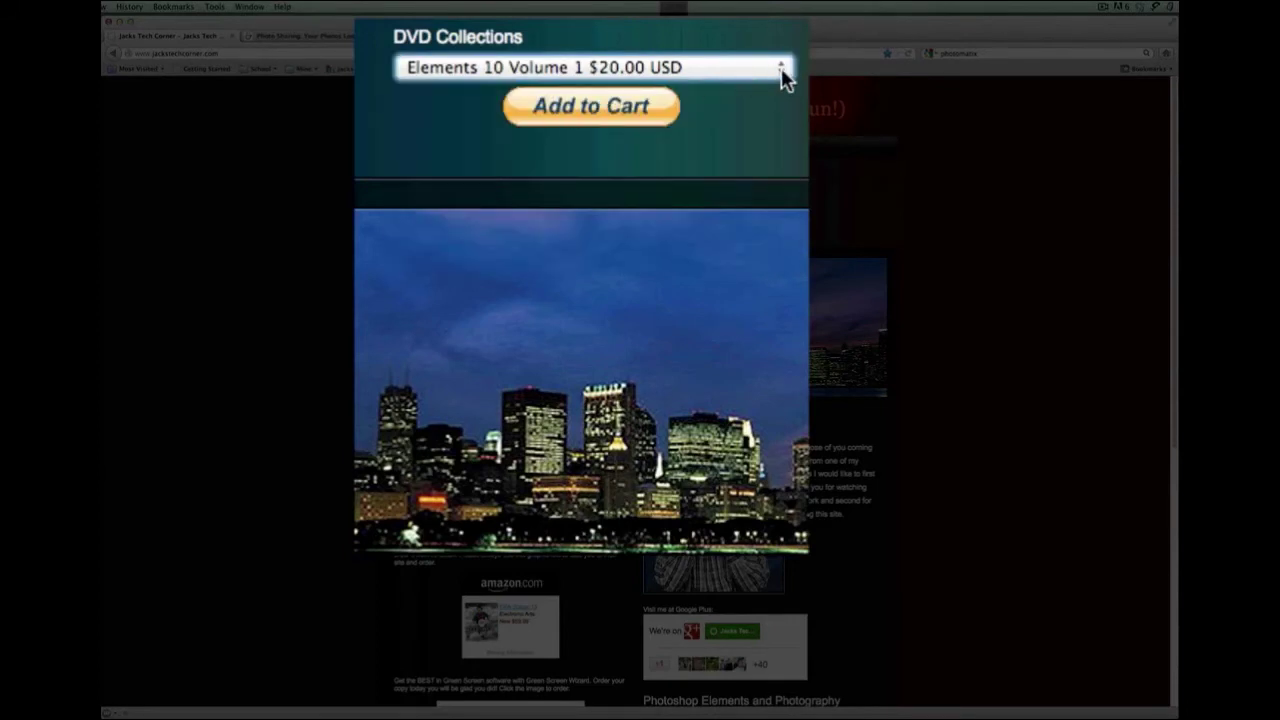
{"action": "left_click", "coordinate": [782, 72]}
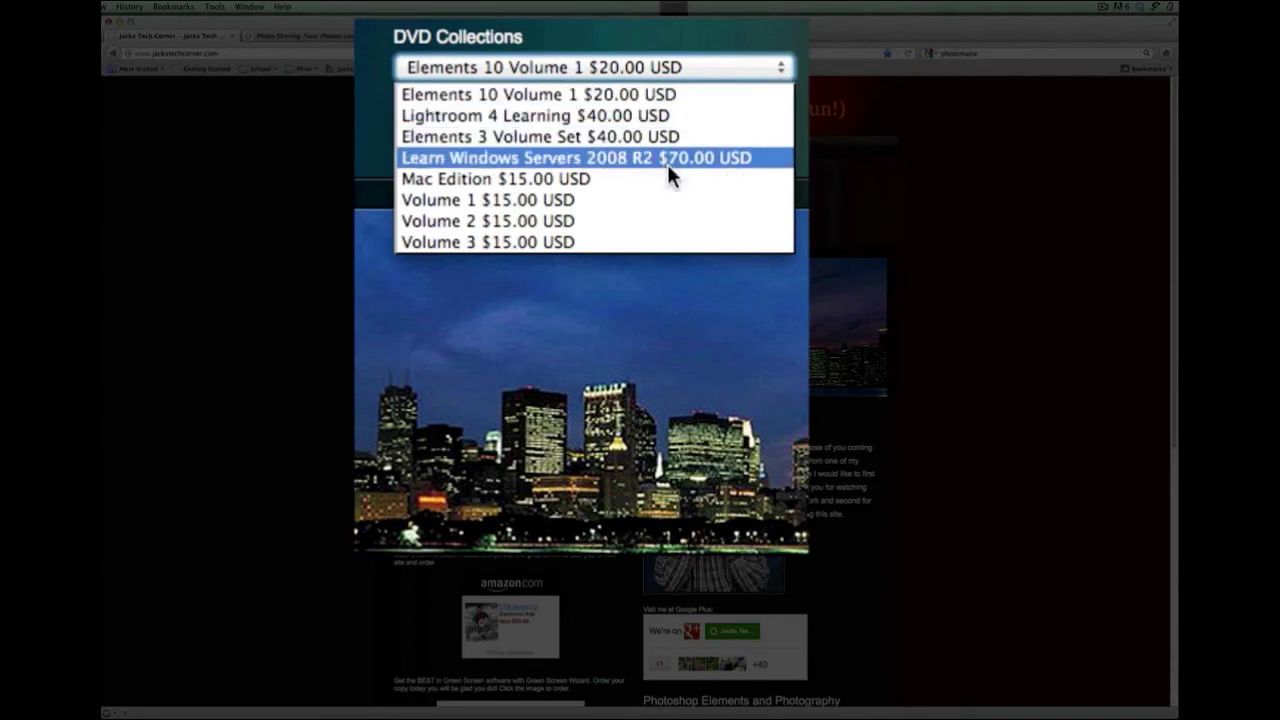
{"action": "left_click", "coordinate": [778, 77]}
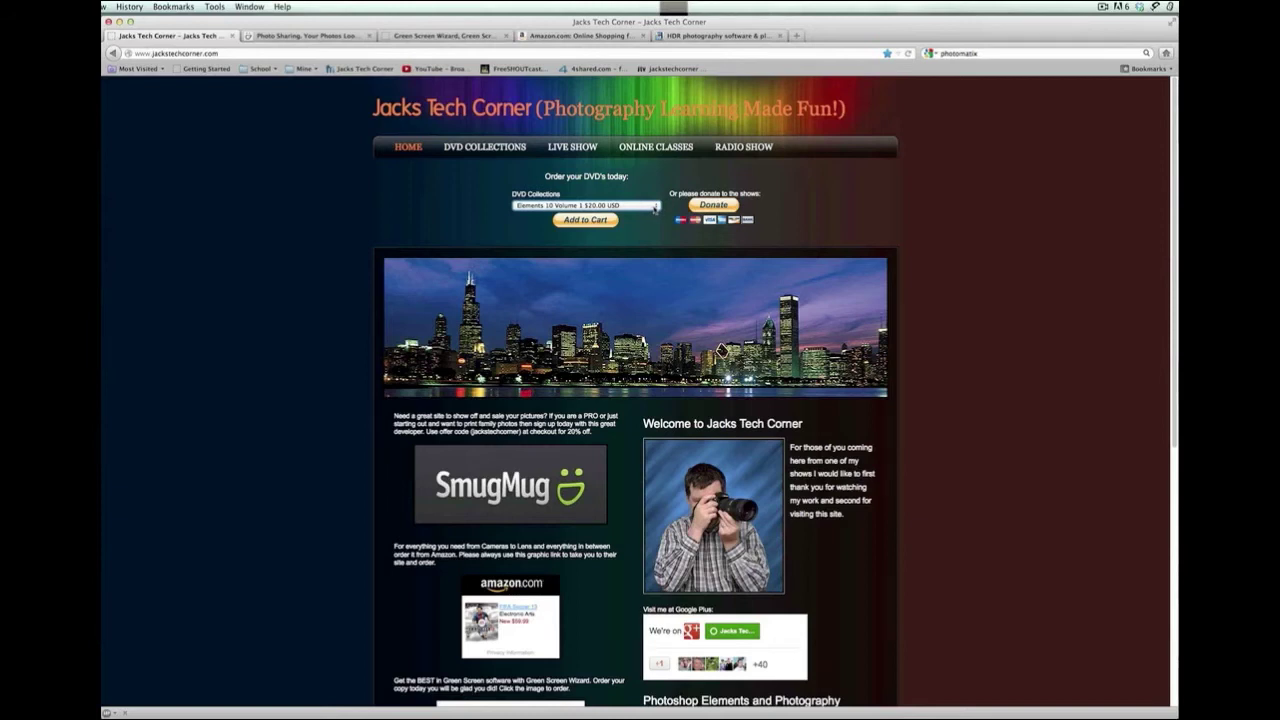
Step: View the Online Classes page and the open SmugMug, Green Screen Wizard, Amazon and Photomatix sites, and return to Online Classes
{"action": "left_click", "coordinate": [652, 150]}
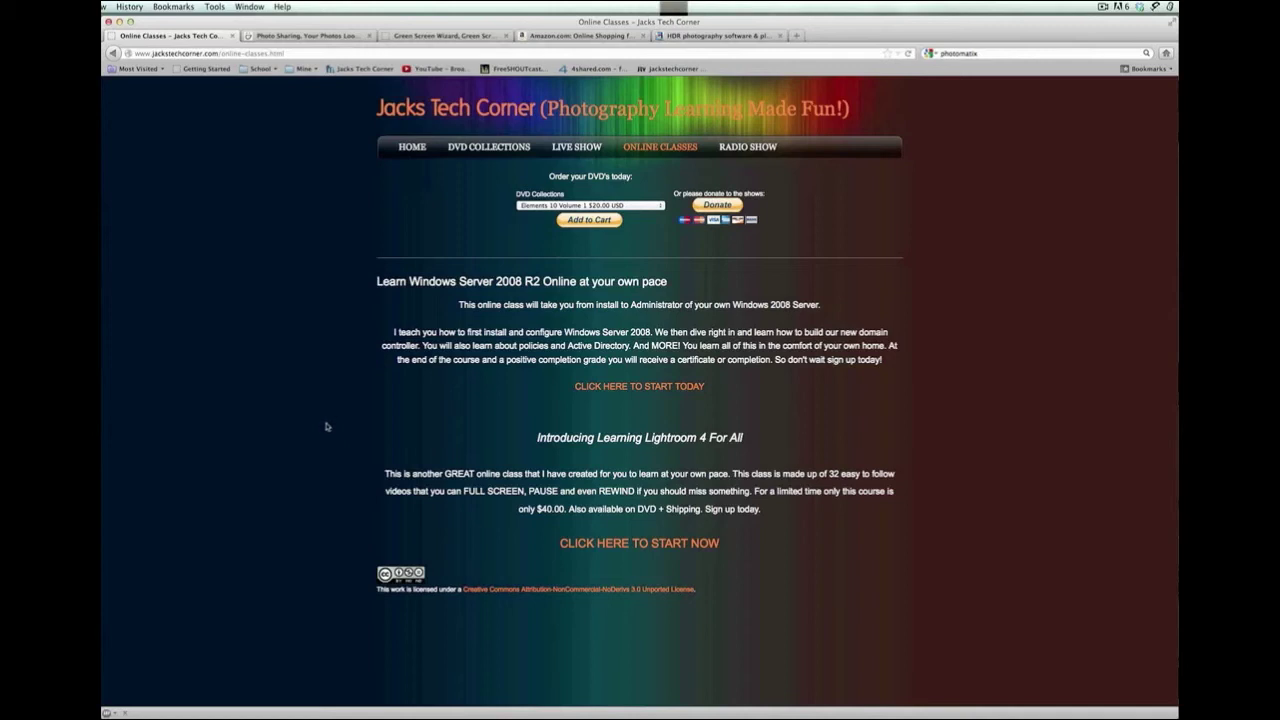
{"action": "left_click", "coordinate": [318, 38]}
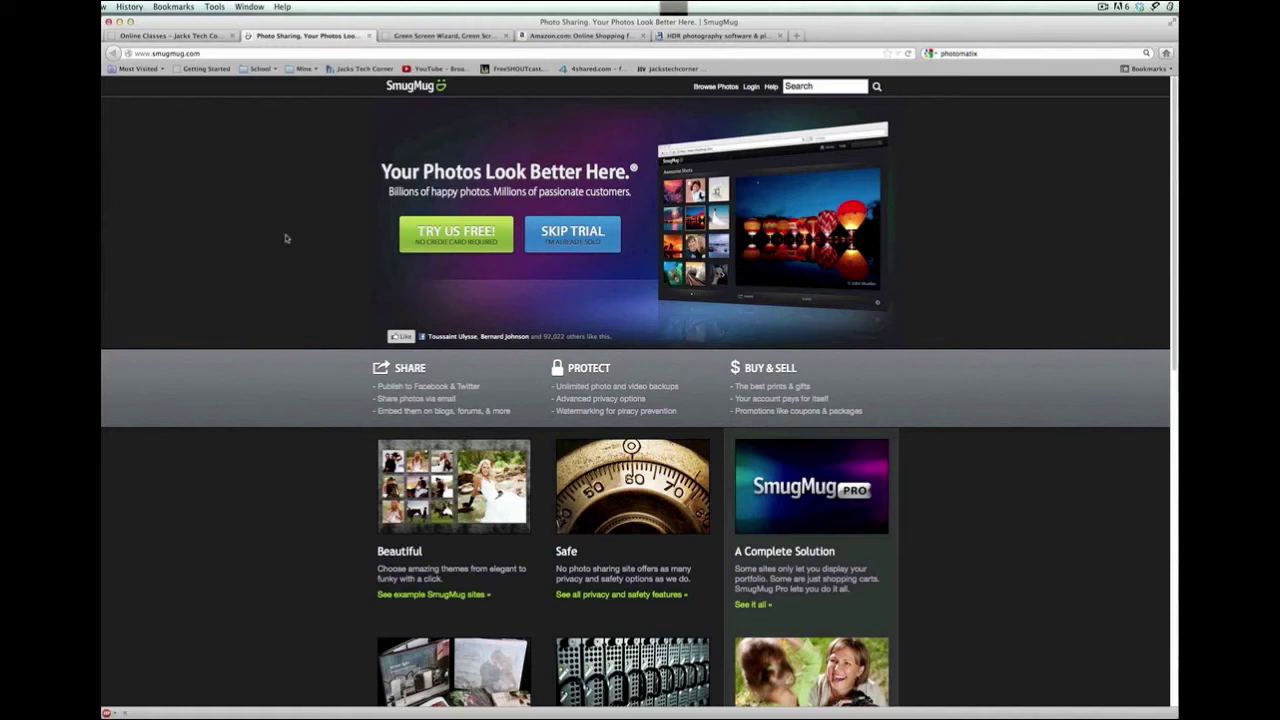
{"action": "left_click", "coordinate": [440, 38]}
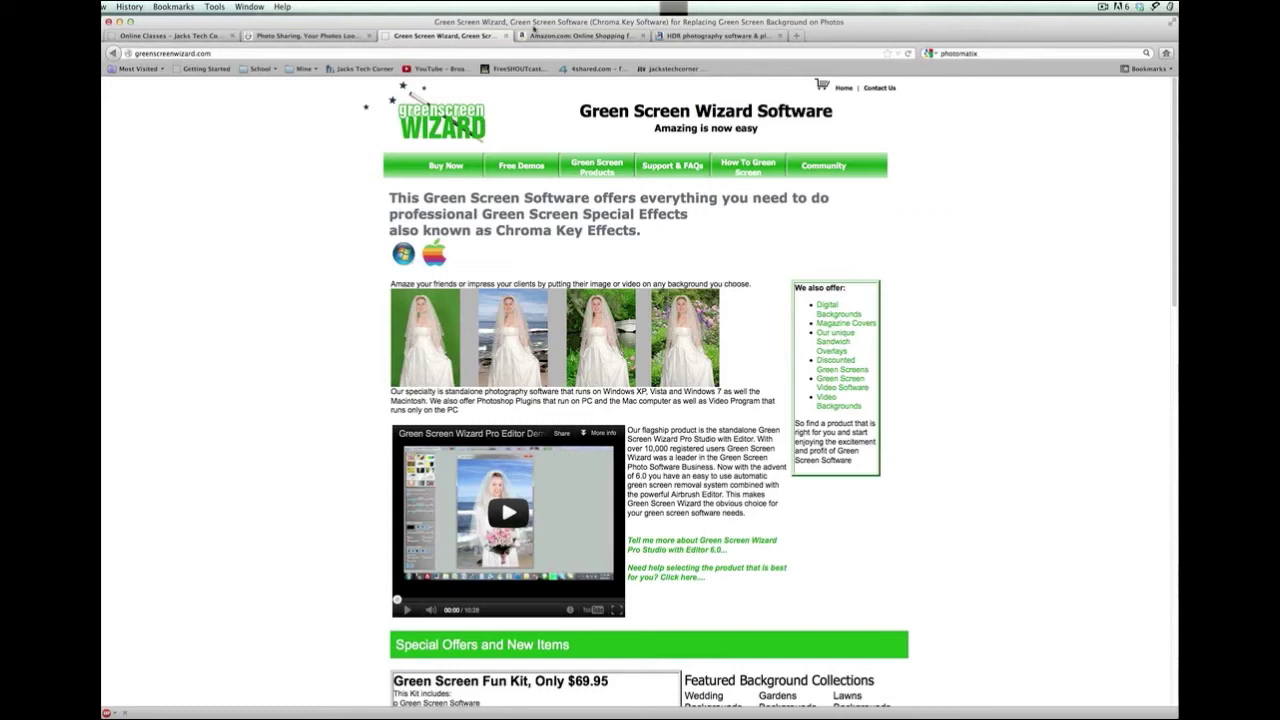
{"action": "left_click", "coordinate": [589, 36]}
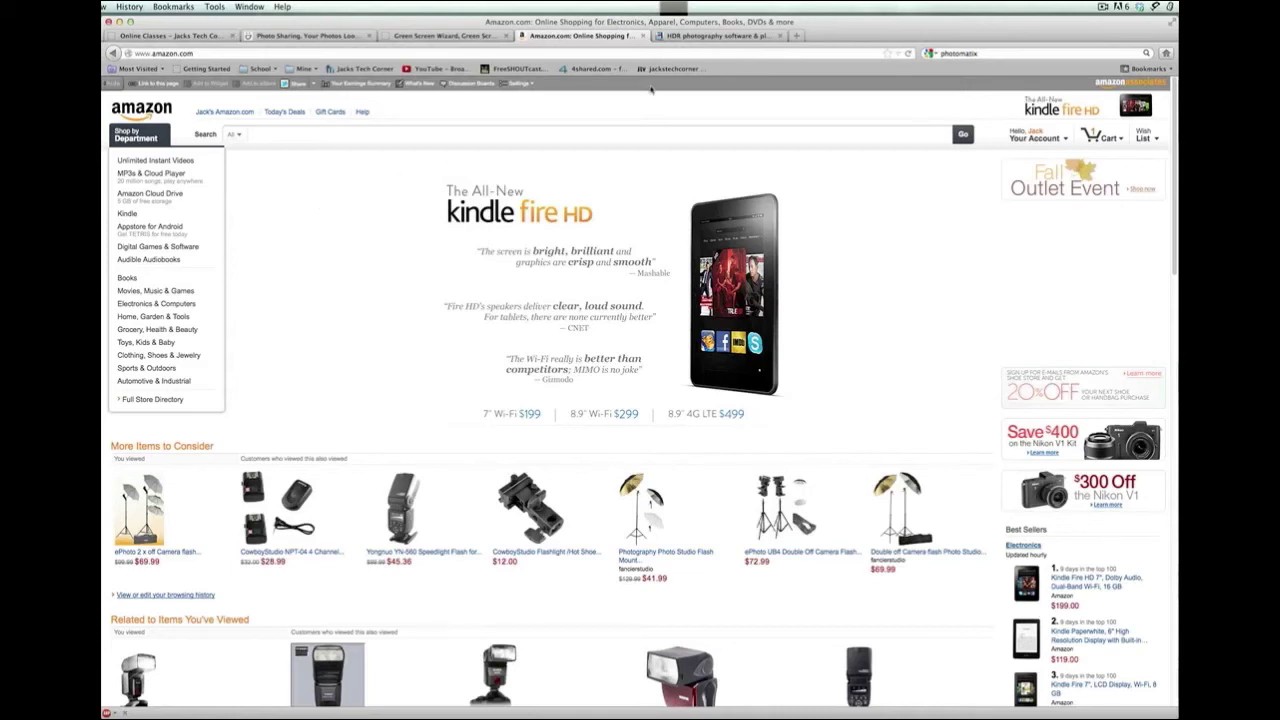
{"action": "left_click", "coordinate": [723, 37]}
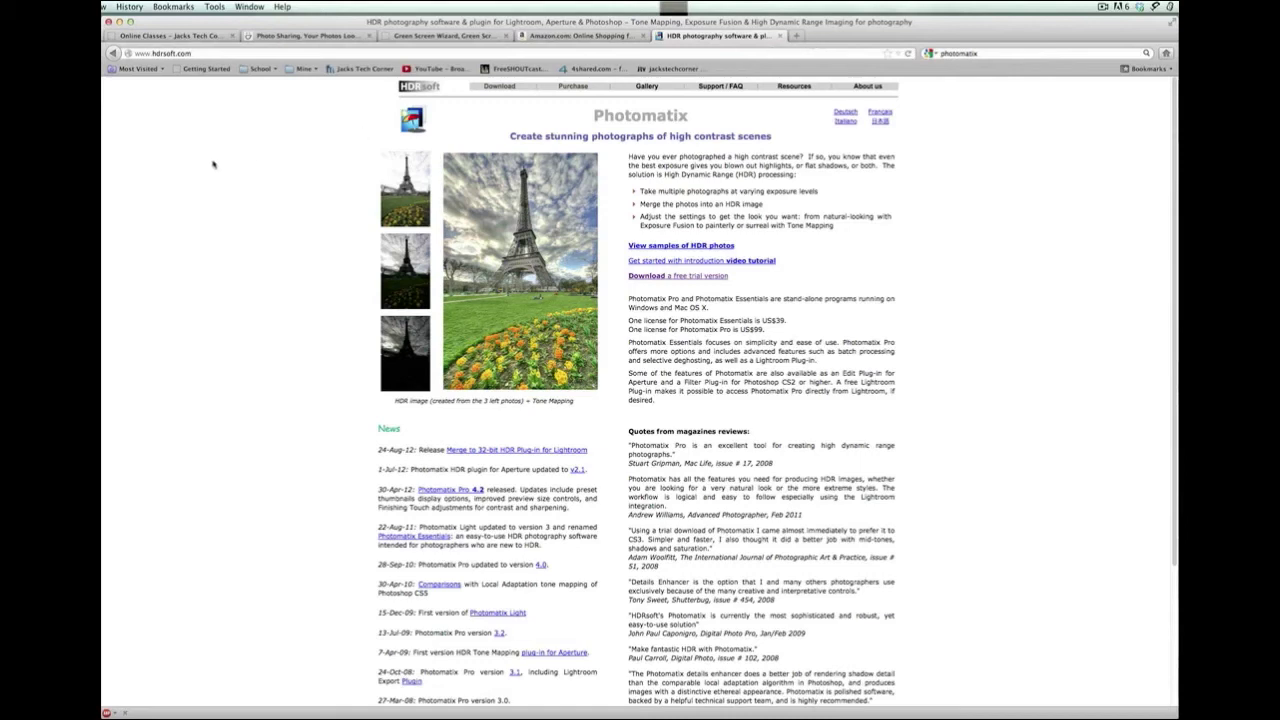
{"action": "key", "text": "ctrl+Tab"}
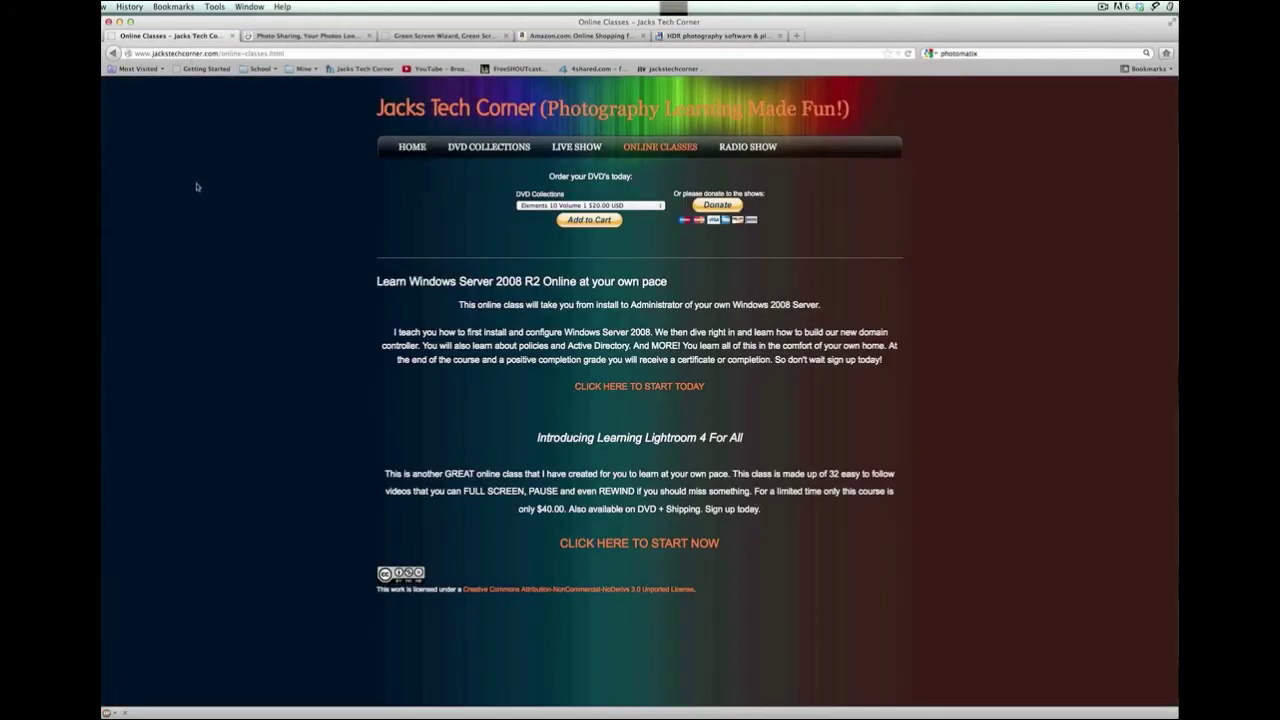
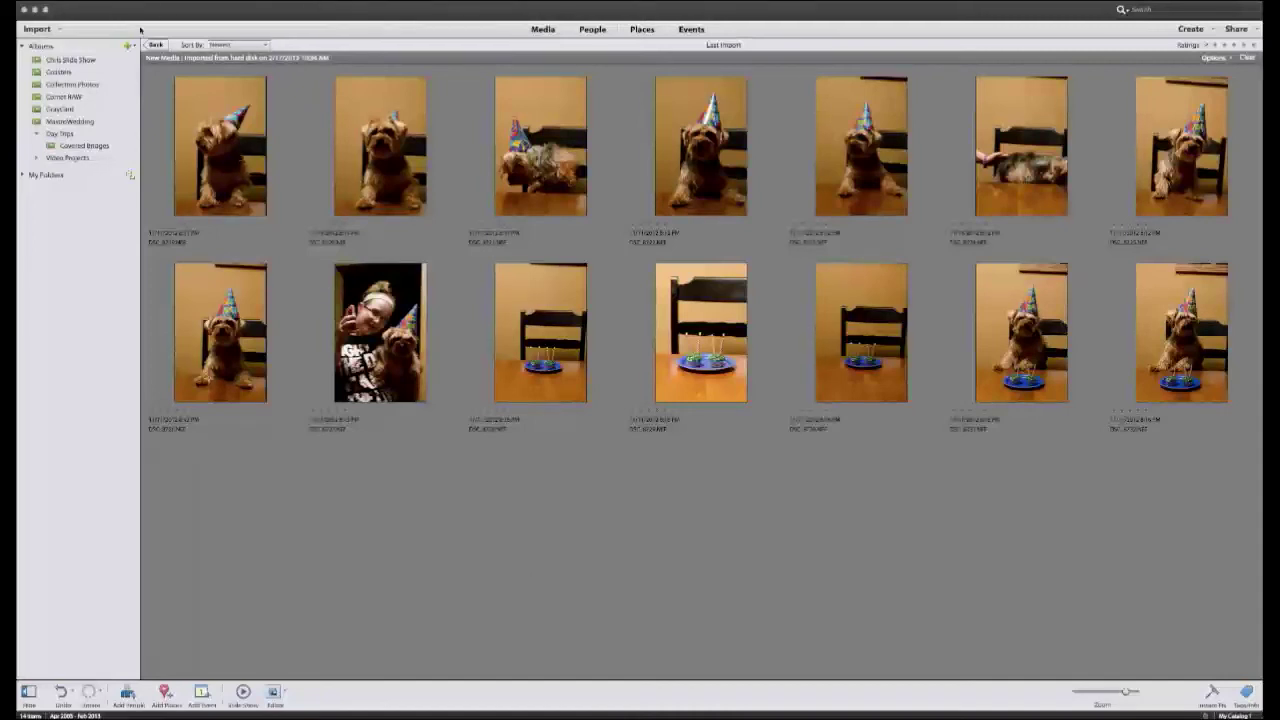
{"action": "left_click", "coordinate": [109, 5]}
{"action": "mouse_move", "coordinate": [118, 7]}
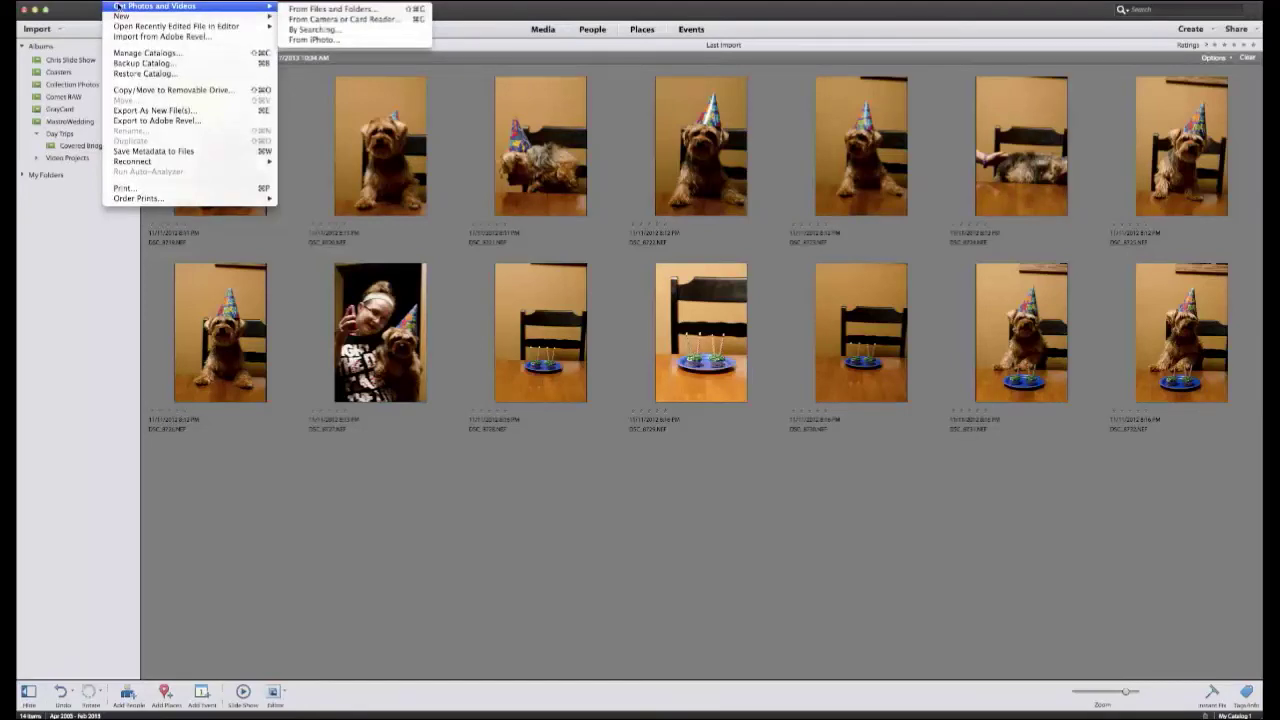
{"action": "left_click", "coordinate": [303, 9]}
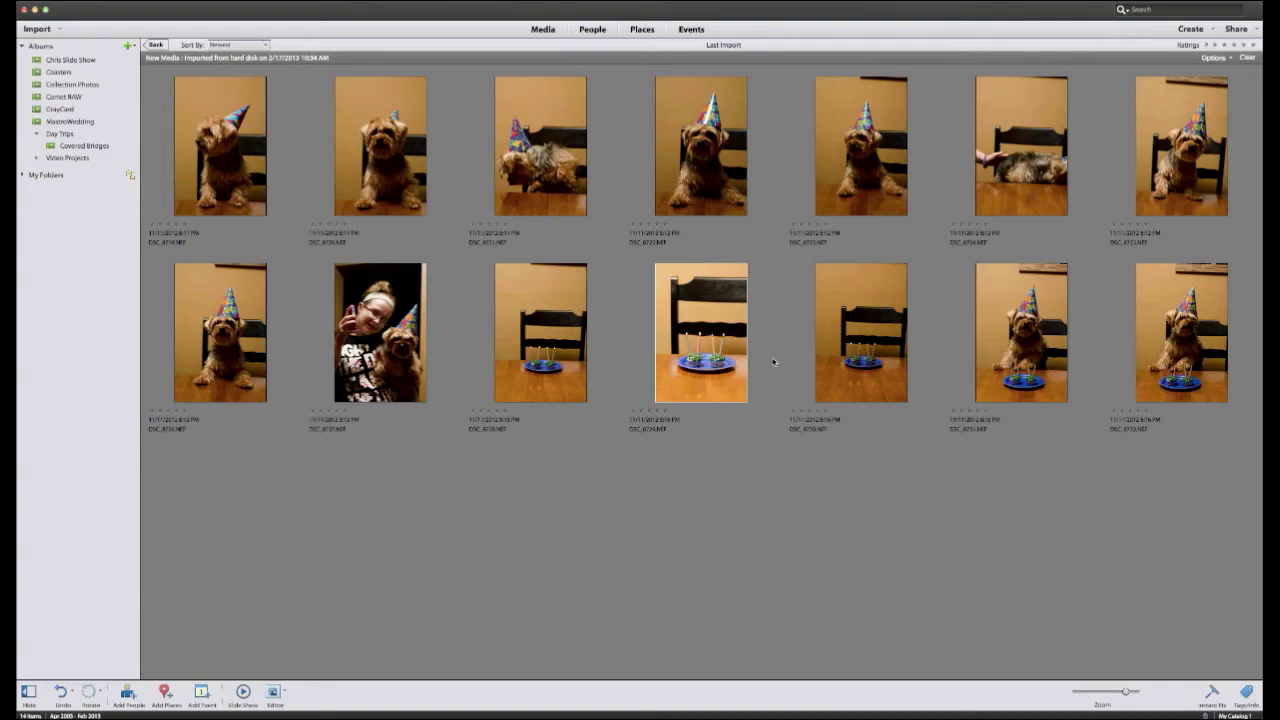
Step: Select the imported photos as a range from the first to the last, and clear the selection
{"action": "left_click", "coordinate": [242, 168]}
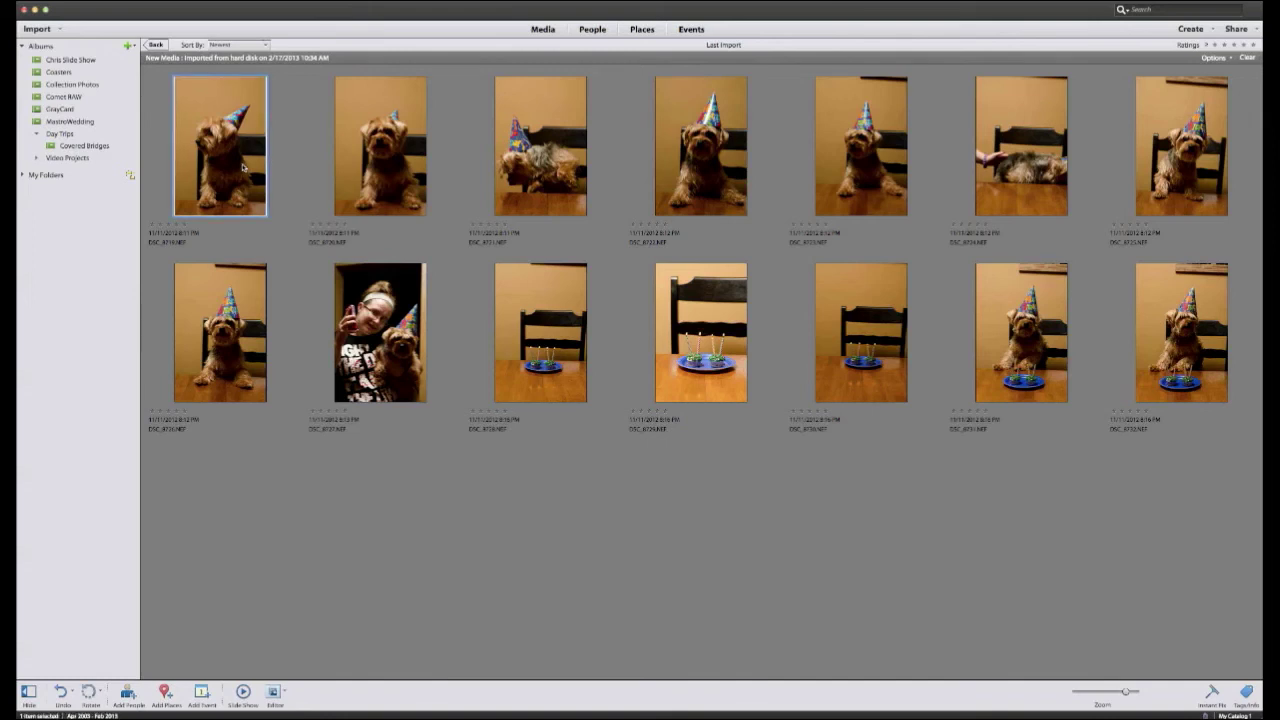
{"action": "left_click", "coordinate": [1177, 364], "text": "shift"}
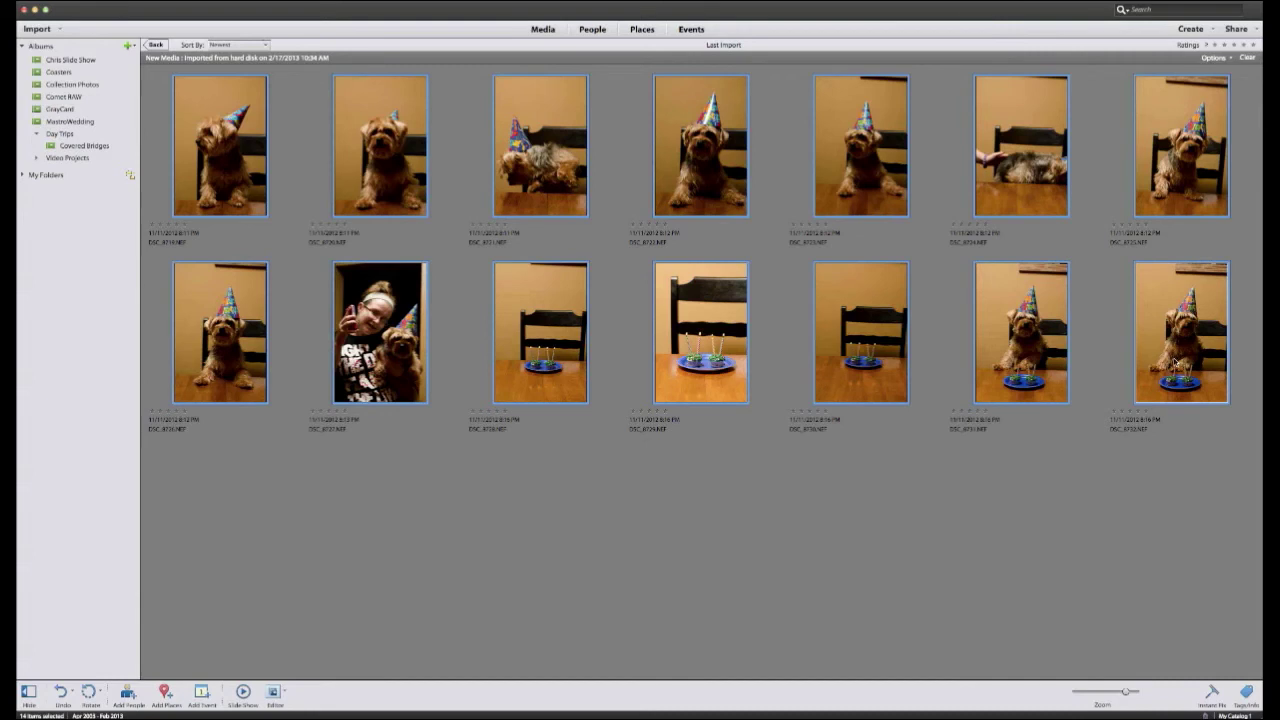
{"action": "left_click", "coordinate": [1109, 485]}
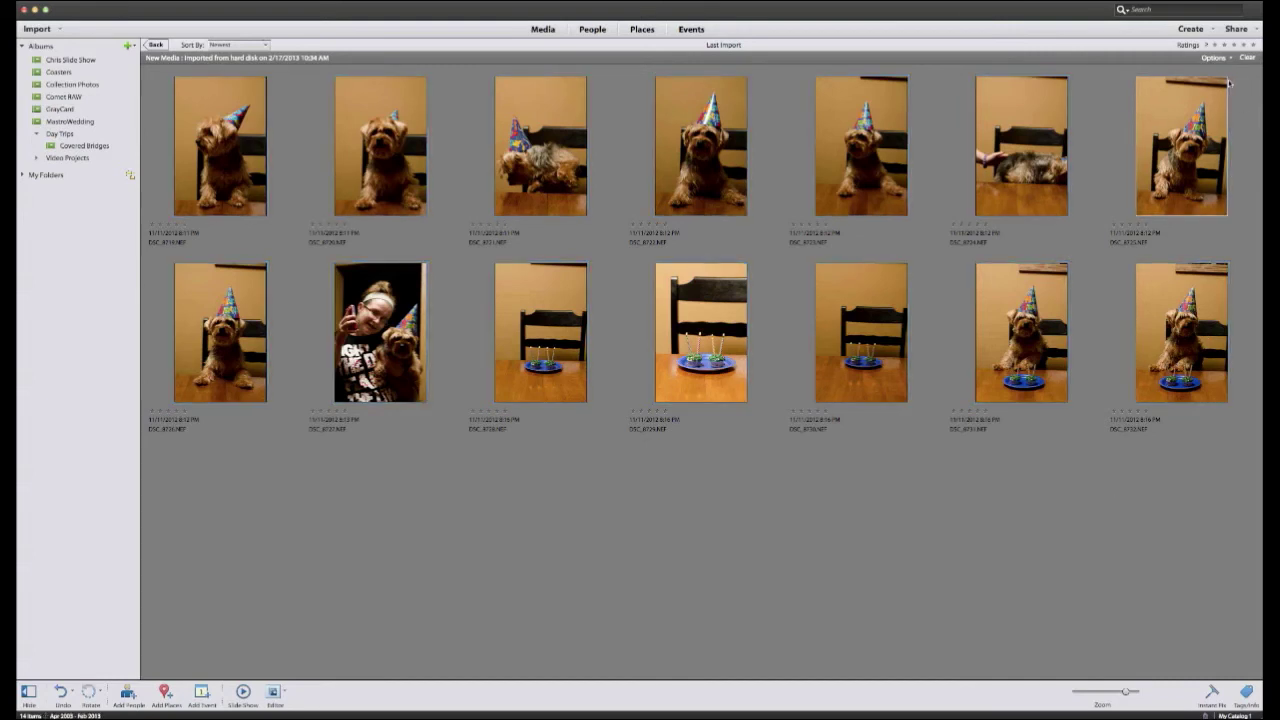
Step: Create a top-level album named CometParty from all the photos in the last import, and clear the photo selection
{"action": "left_click_drag", "start_coordinate": [1252, 78], "coordinate": [195, 471]}
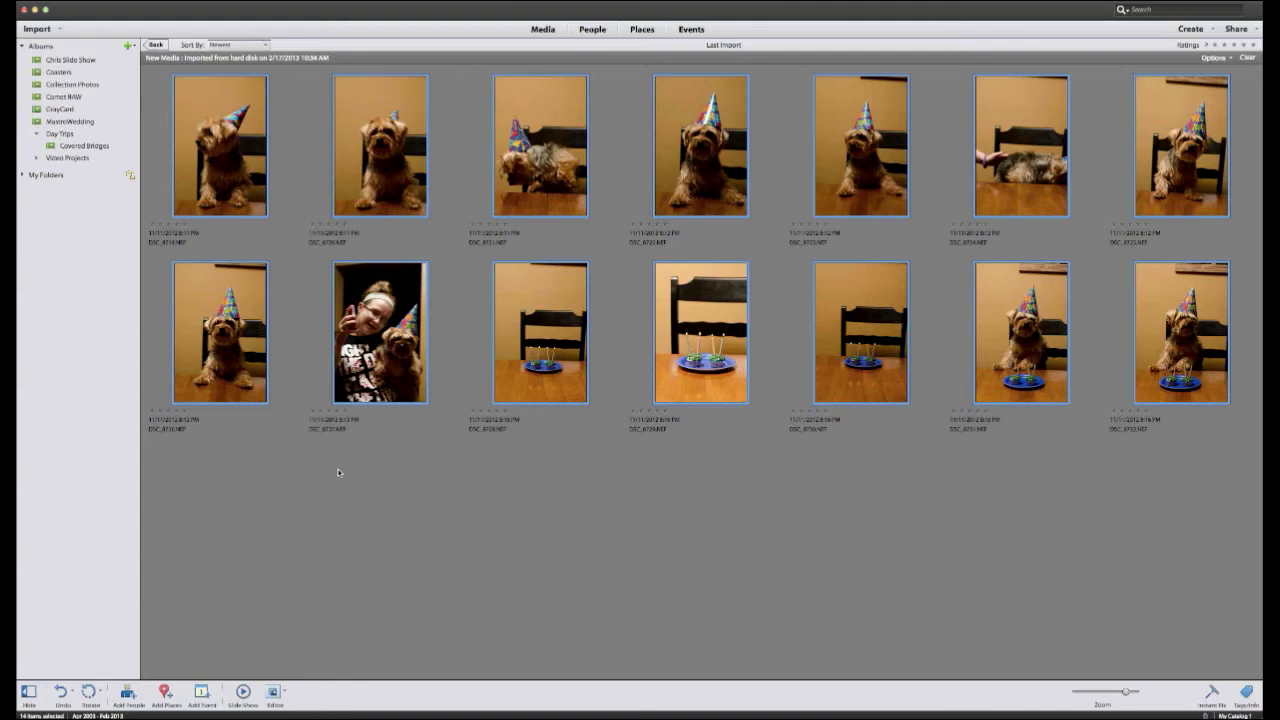
{"action": "left_click", "coordinate": [130, 46]}
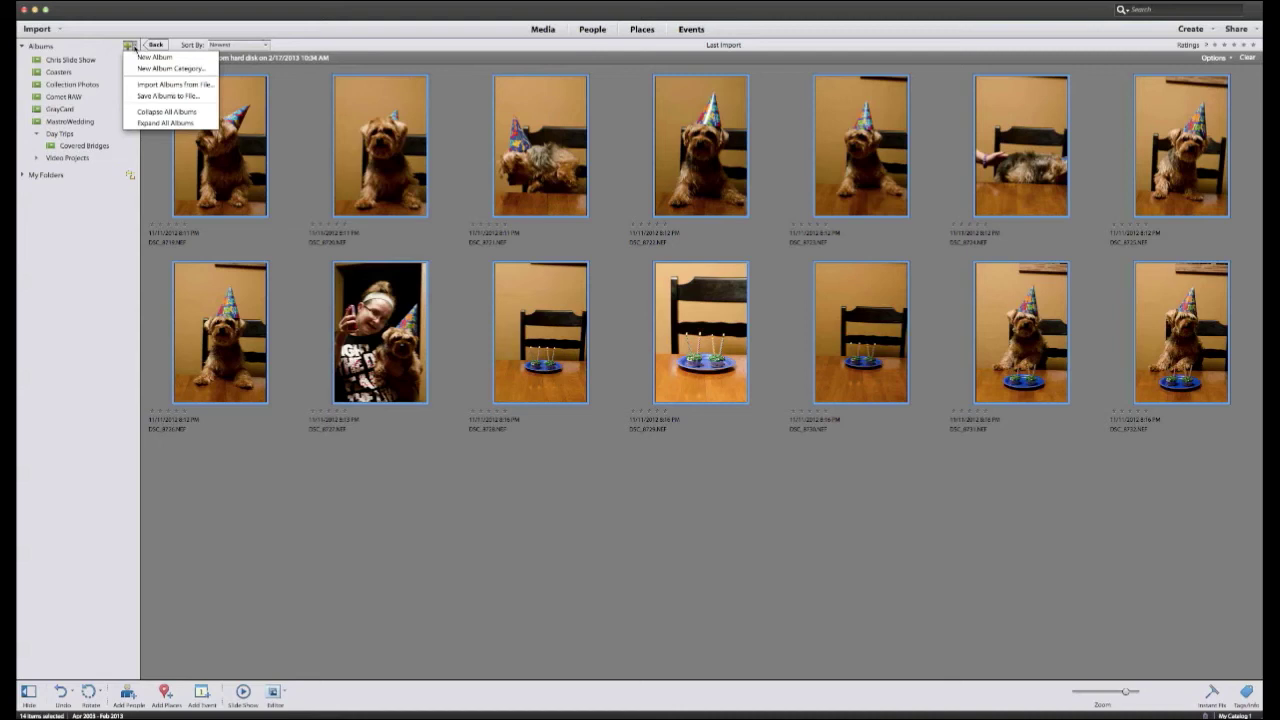
{"action": "left_click", "coordinate": [152, 59]}
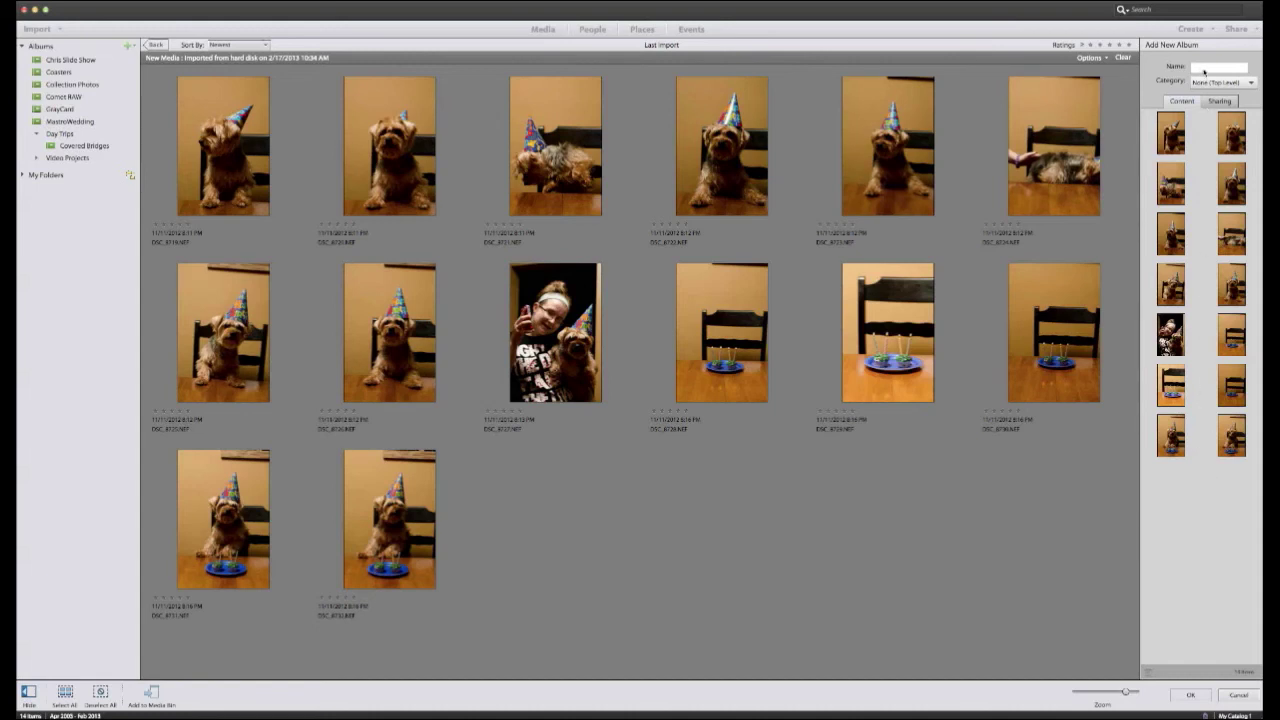
{"action": "type", "text": "Comic"}
{"action": "type", "text": " Pa"}
{"action": "left_click", "coordinate": [1198, 82]}
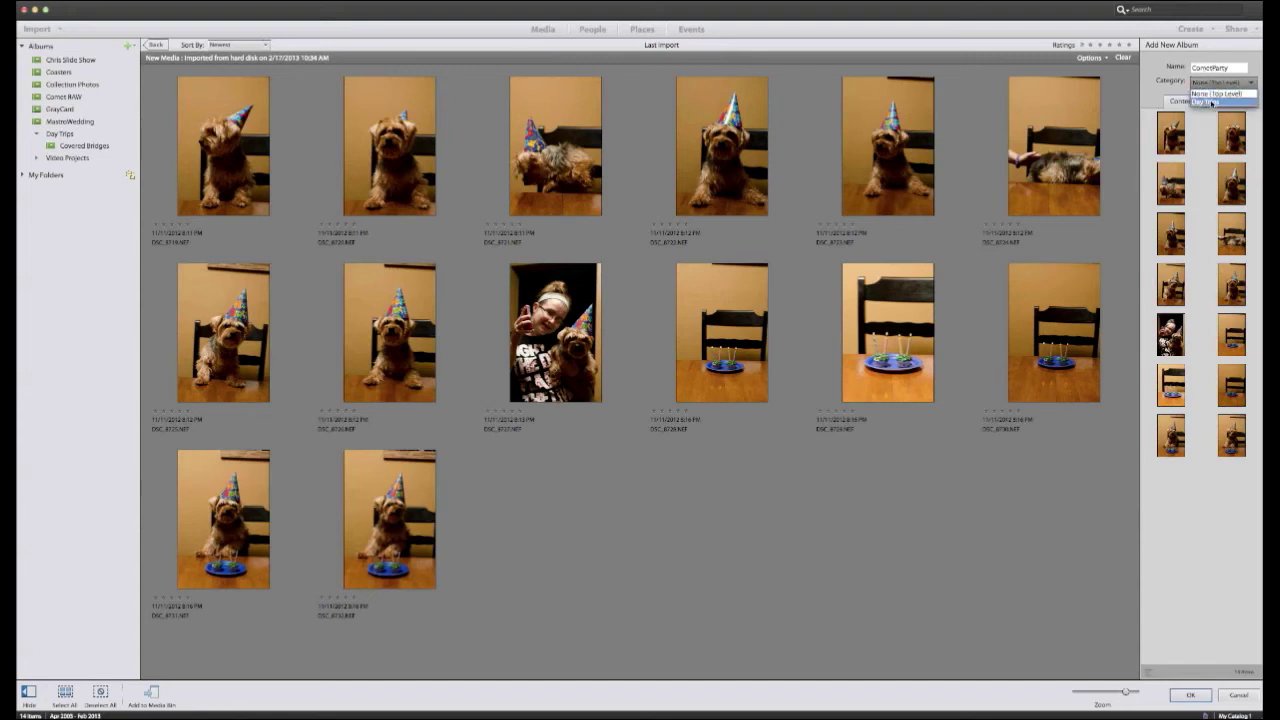
{"action": "left_click", "coordinate": [1210, 93]}
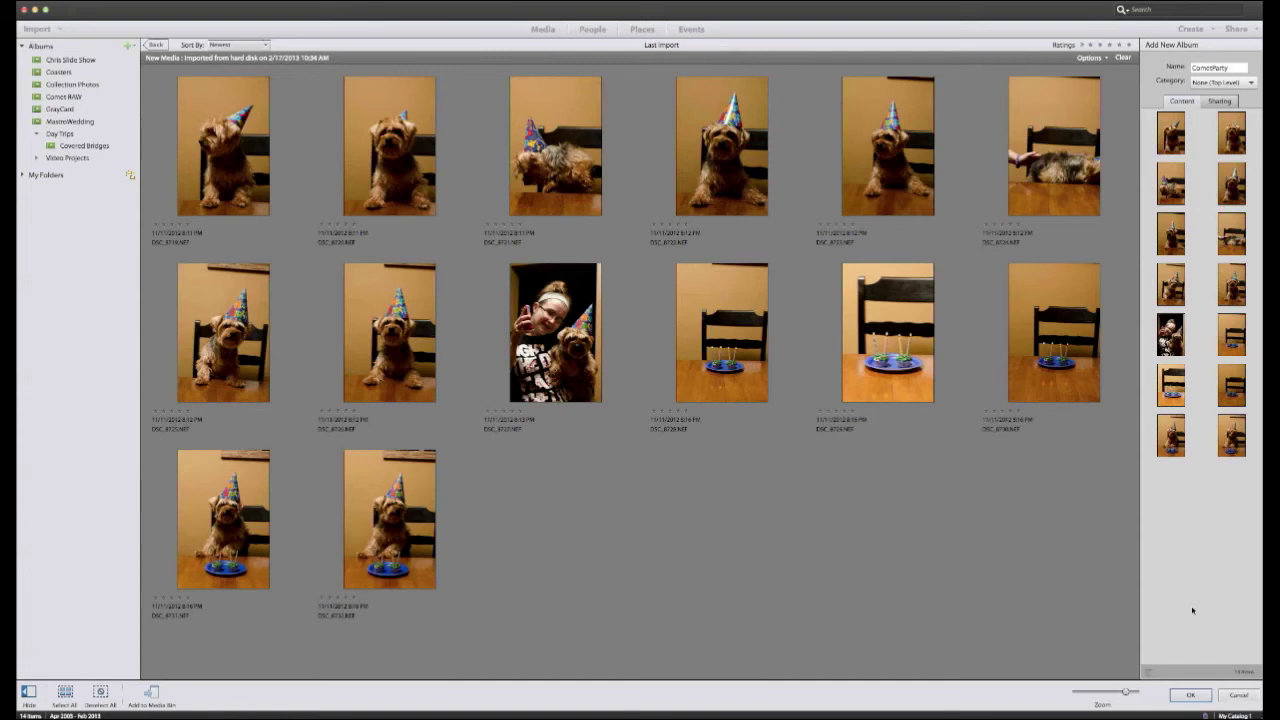
{"action": "left_click", "coordinate": [1191, 696]}
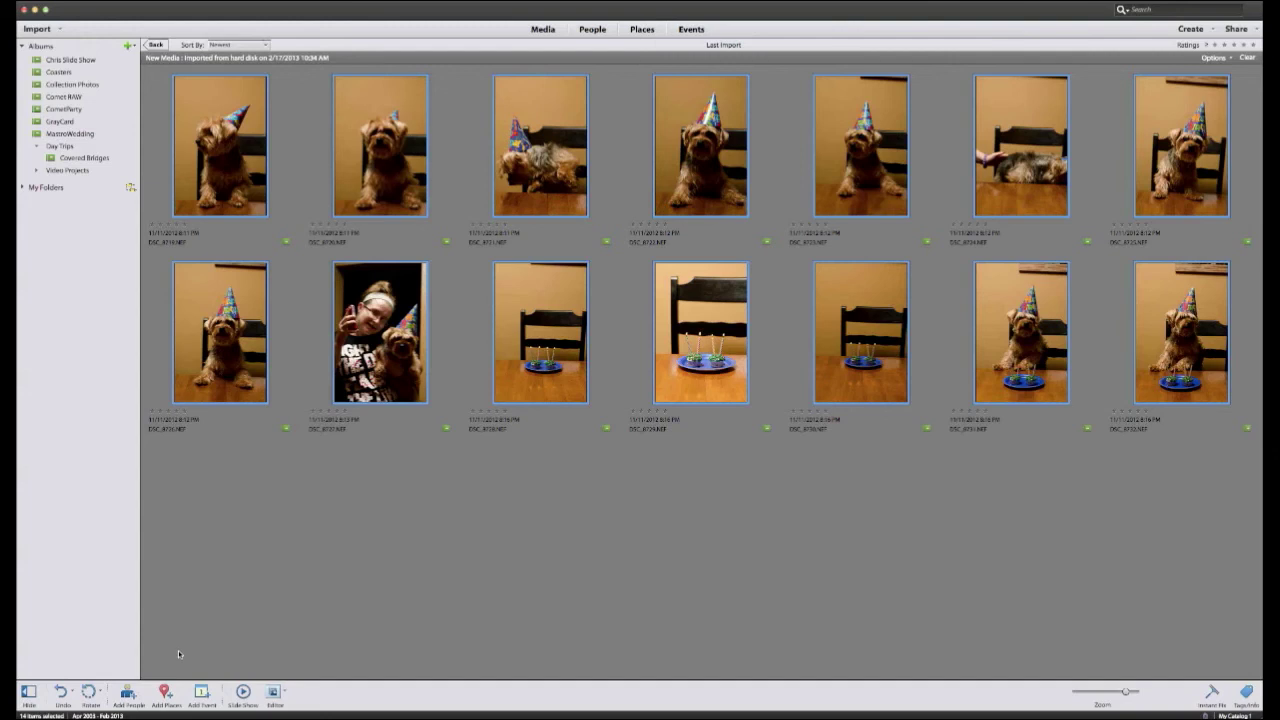
{"action": "left_click", "coordinate": [313, 607]}
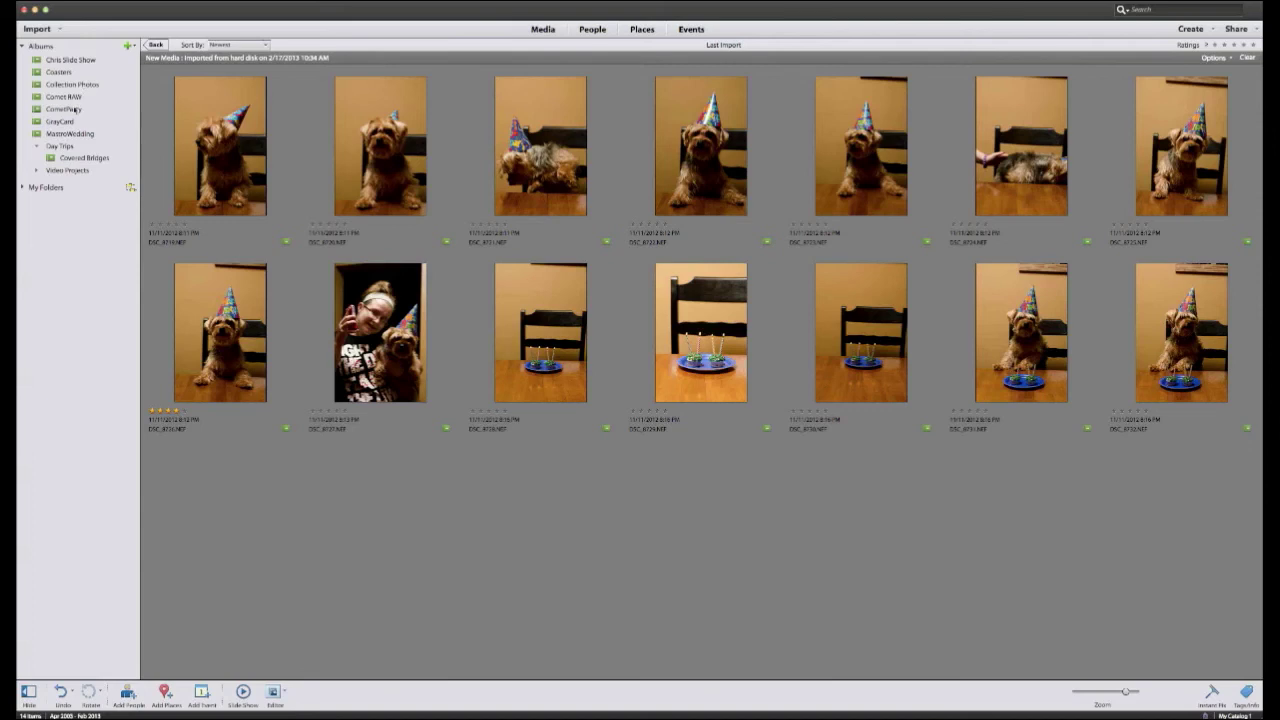
Step: View the CometParty album, look through the photos in the Coasters album, and return to CometParty
{"action": "left_click", "coordinate": [62, 109]}
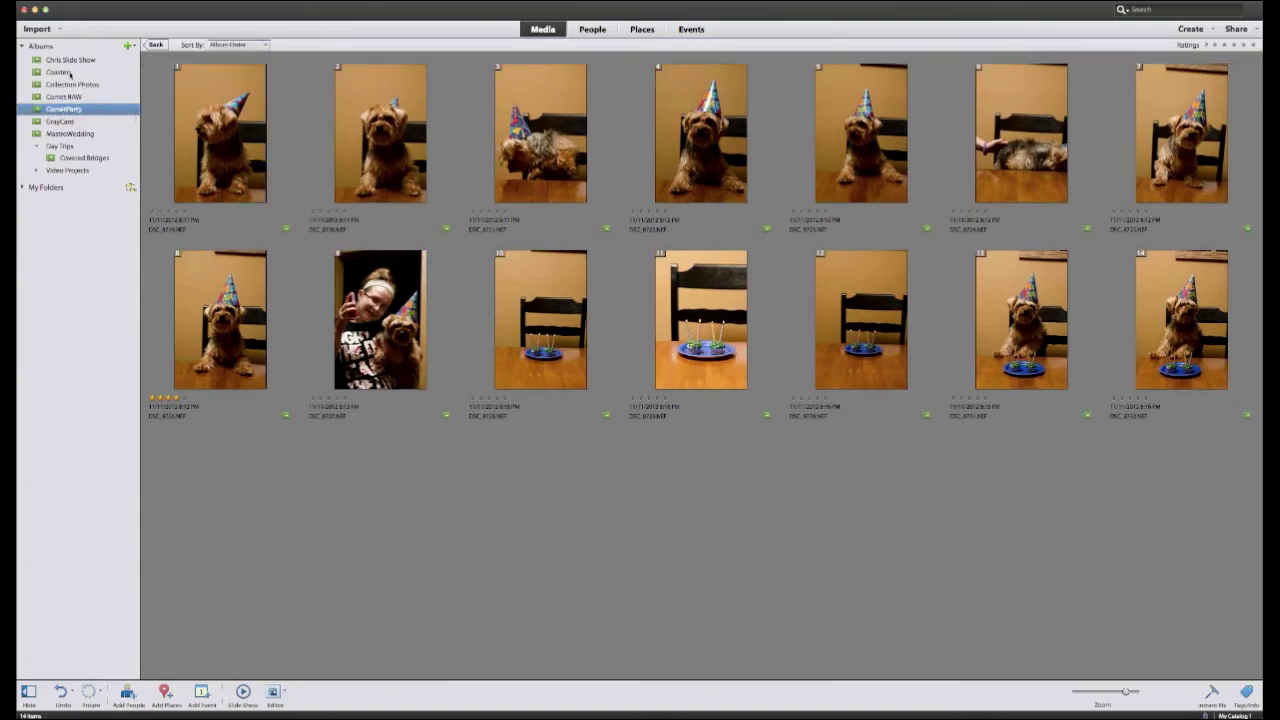
{"action": "left_click", "coordinate": [70, 73]}
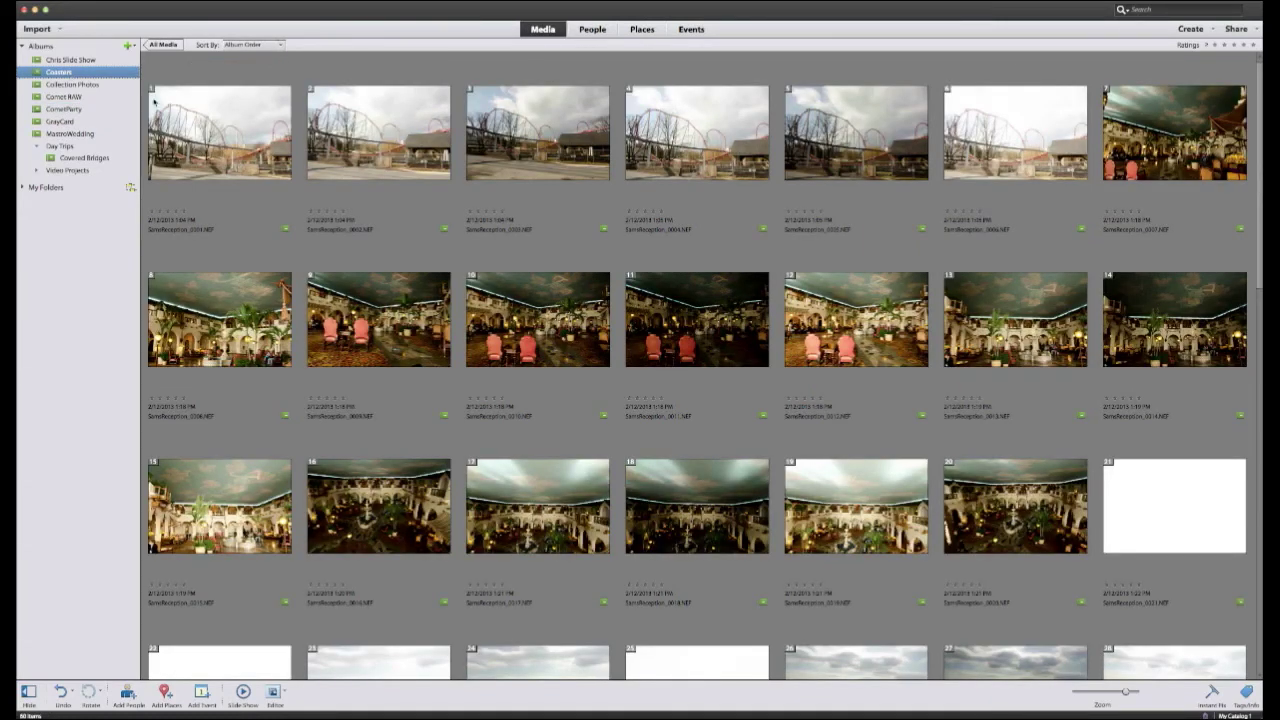
{"action": "scroll", "coordinate": [322, 256], "scroll_direction": "down", "scroll_amount": 5}
{"action": "scroll", "coordinate": [322, 256], "scroll_direction": "up", "scroll_amount": 3}
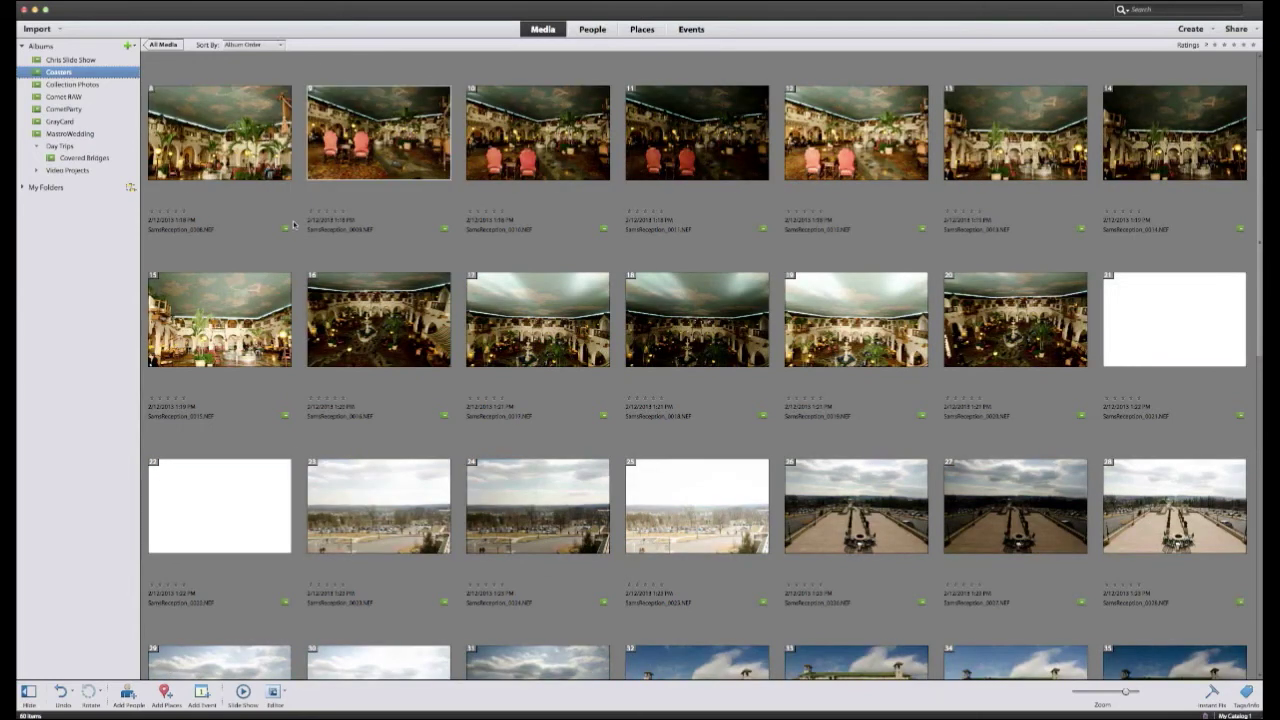
{"action": "left_click", "coordinate": [68, 110]}
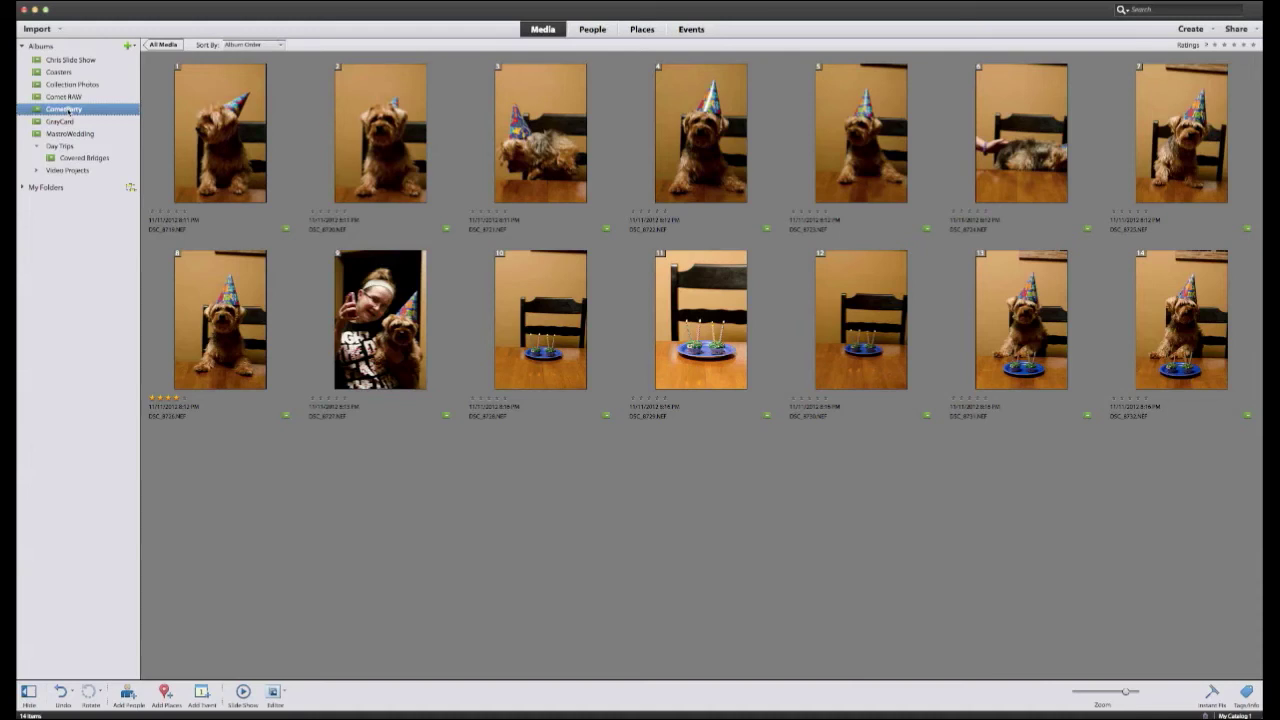
Step: Collapse the Day Trips category and create a top-level album category named Birthdays
{"action": "left_click", "coordinate": [37, 146]}
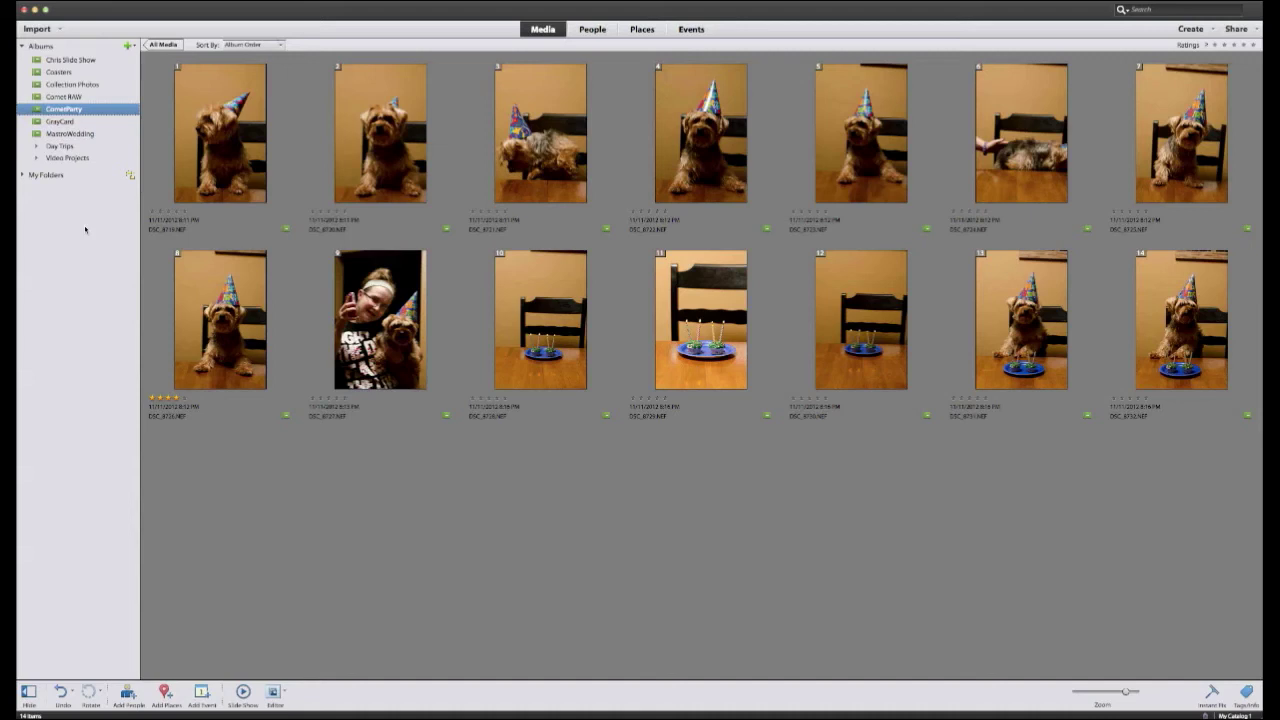
{"action": "left_click", "coordinate": [136, 48]}
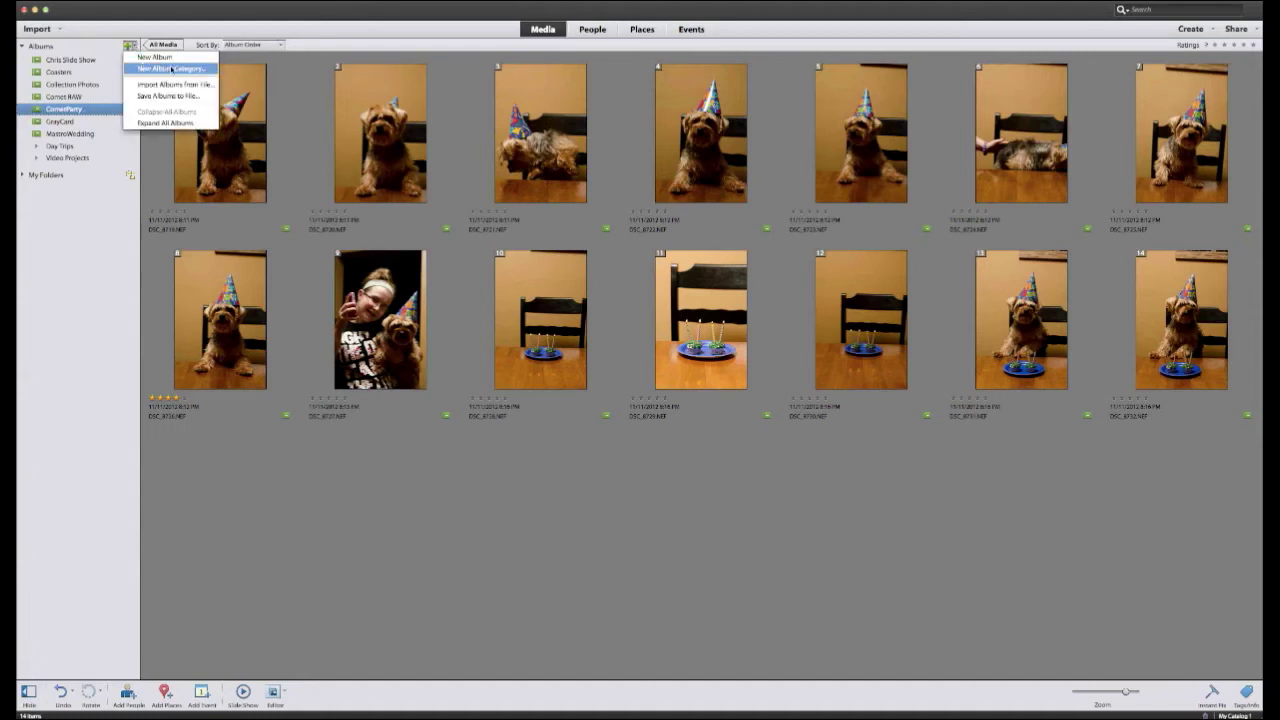
{"action": "left_click", "coordinate": [171, 69]}
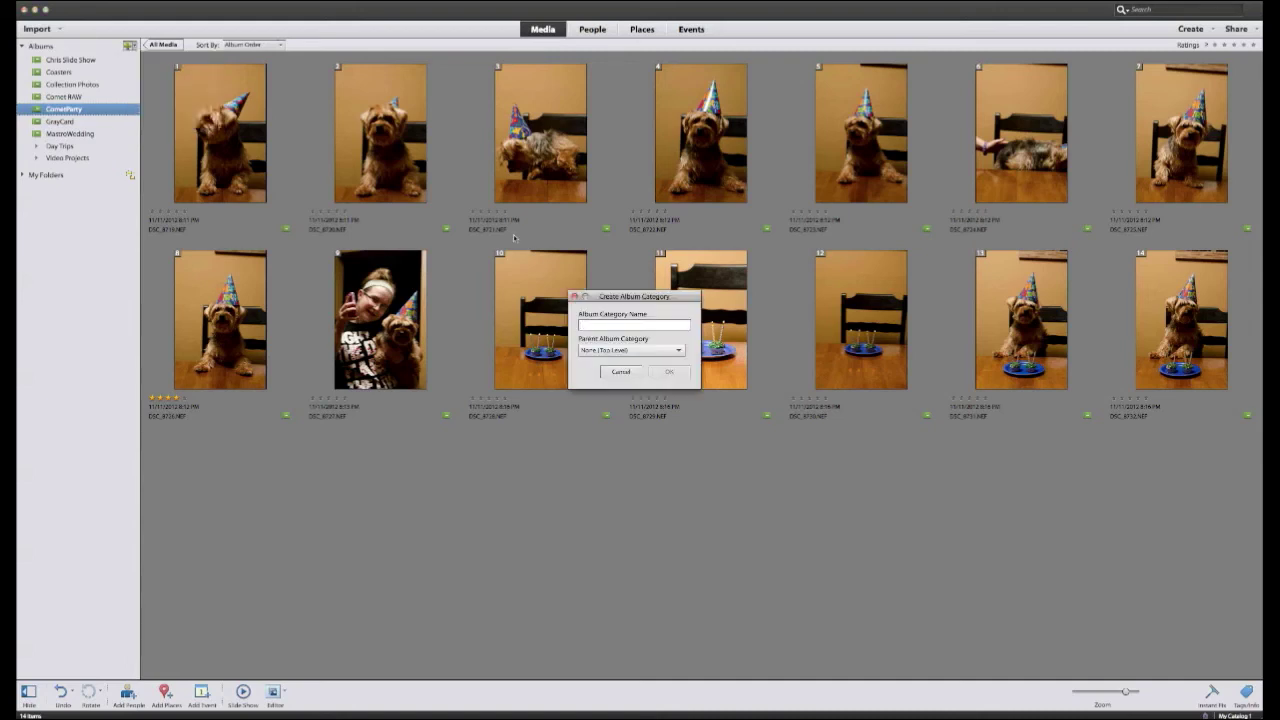
{"action": "left_click_drag", "start_coordinate": [620, 296], "coordinate": [642, 254]}
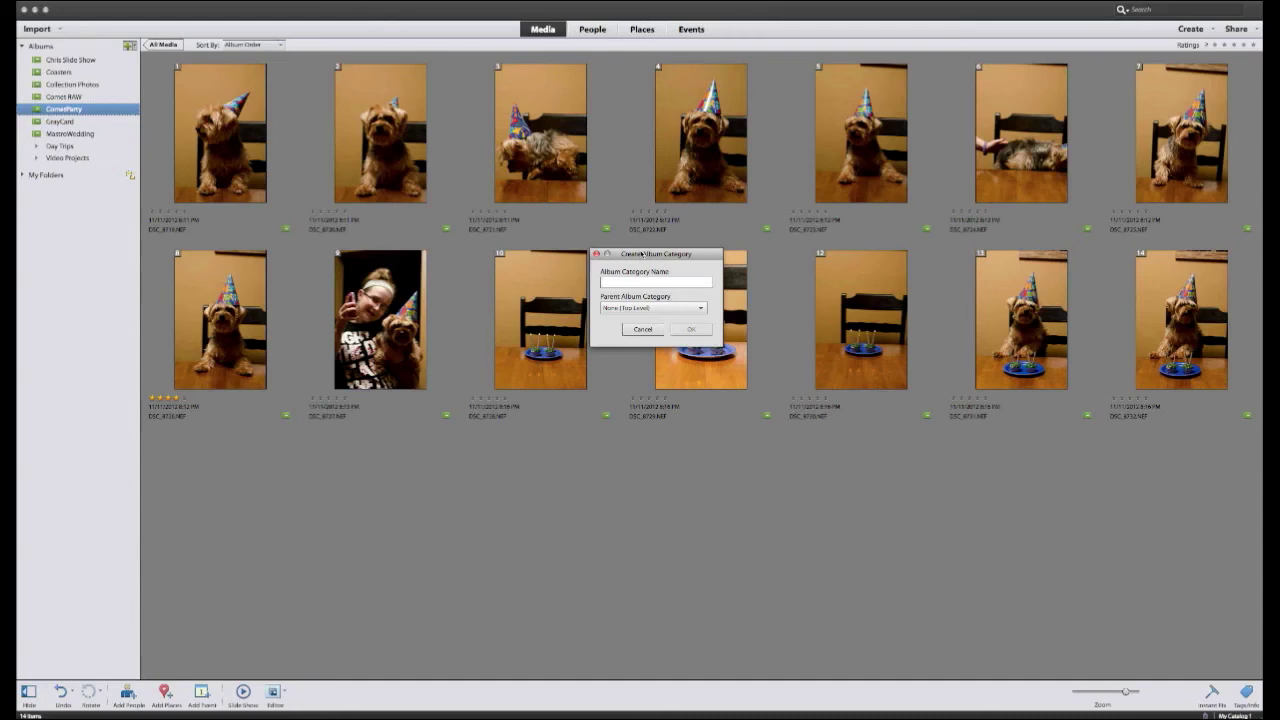
{"action": "type", "text": "Birthdays"}
{"action": "left_click", "coordinate": [690, 329]}
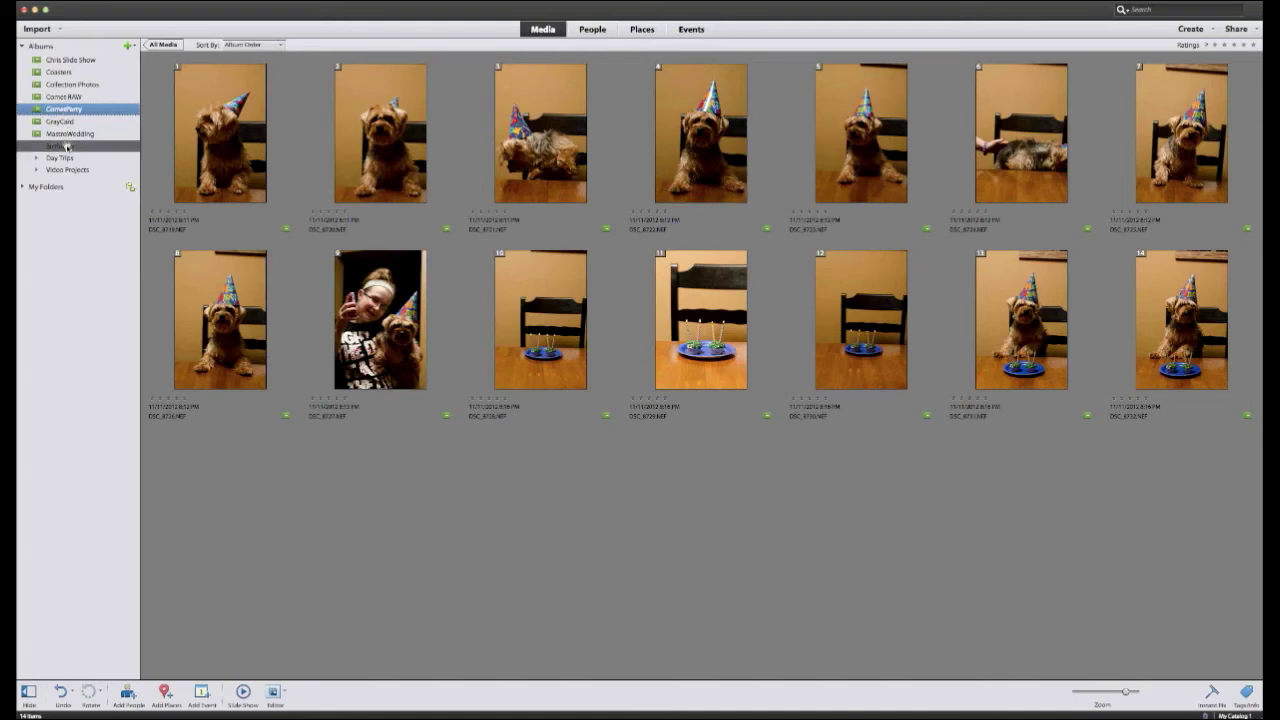
Step: Move the CometParty album into the Birthdays category, and collapse and reopen the category to check its contents
{"action": "left_click_drag", "start_coordinate": [66, 146], "coordinate": [67, 148]}
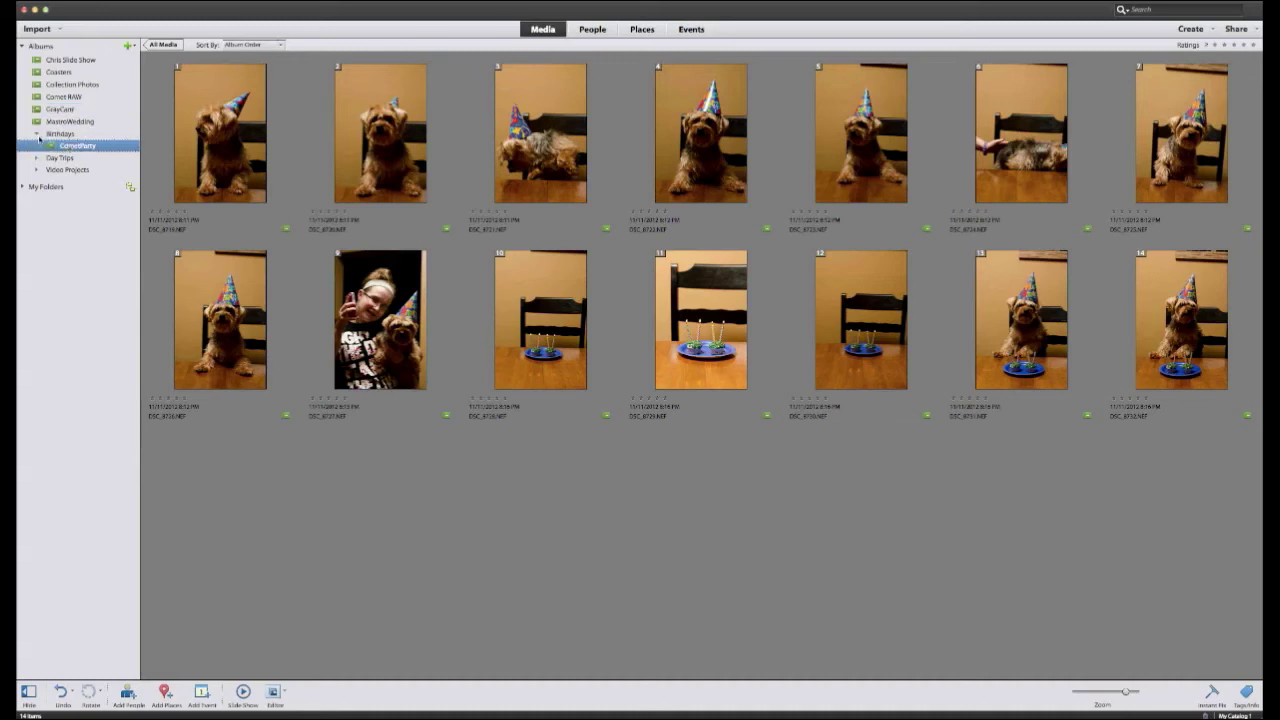
{"action": "left_click", "coordinate": [37, 134]}
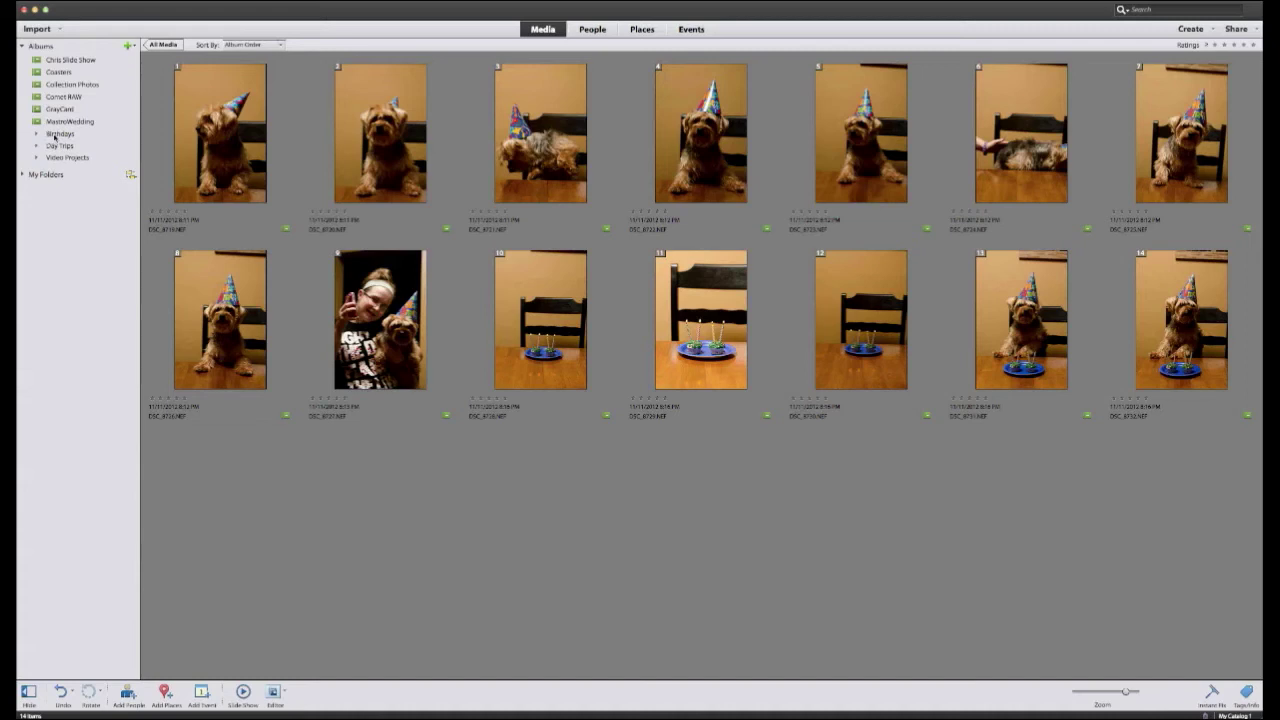
{"action": "left_click", "coordinate": [55, 135]}
{"action": "left_click", "coordinate": [37, 134]}
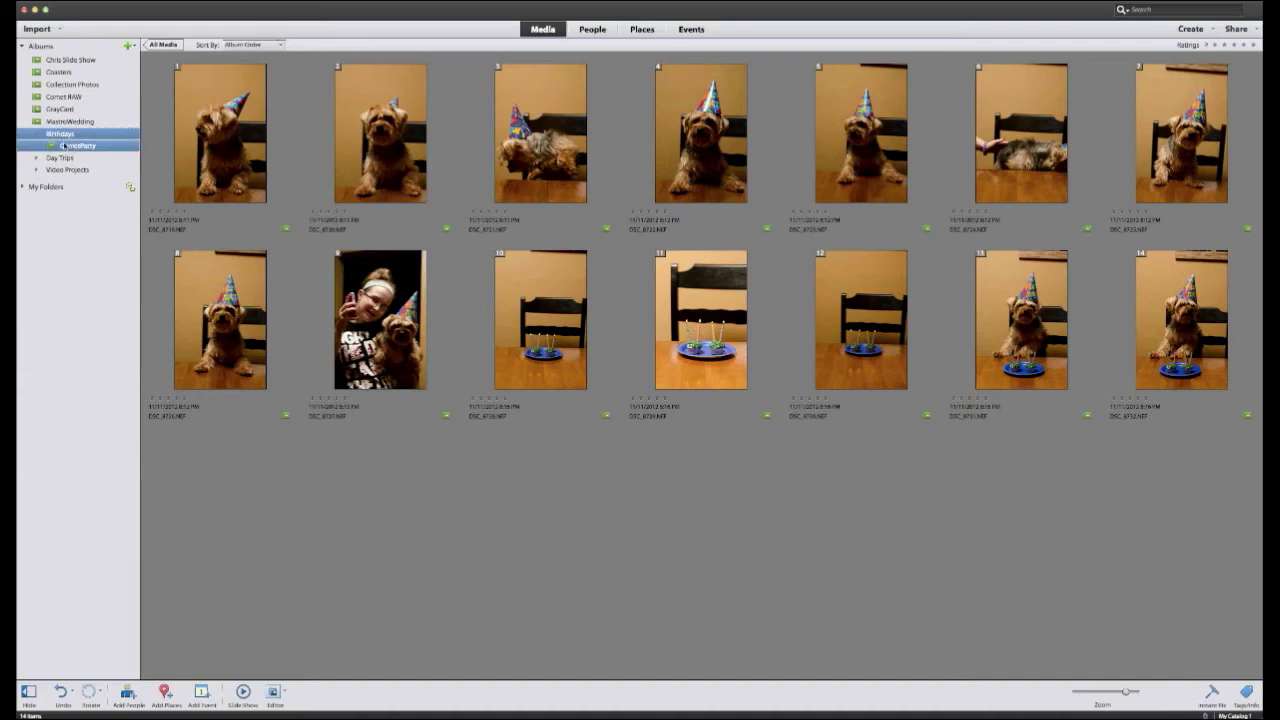
Step: View the list of folders under My Folders, and collapse it and the Birthdays category
{"action": "left_click", "coordinate": [45, 187]}
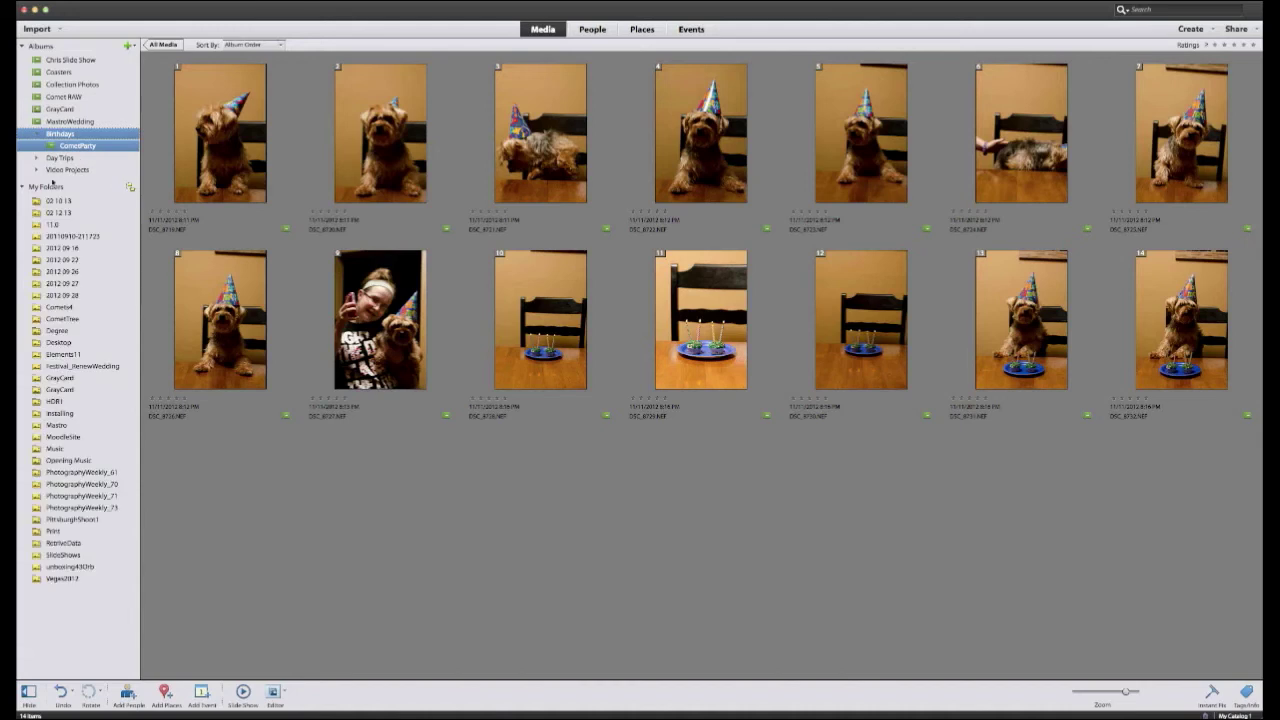
{"action": "left_click", "coordinate": [24, 188]}
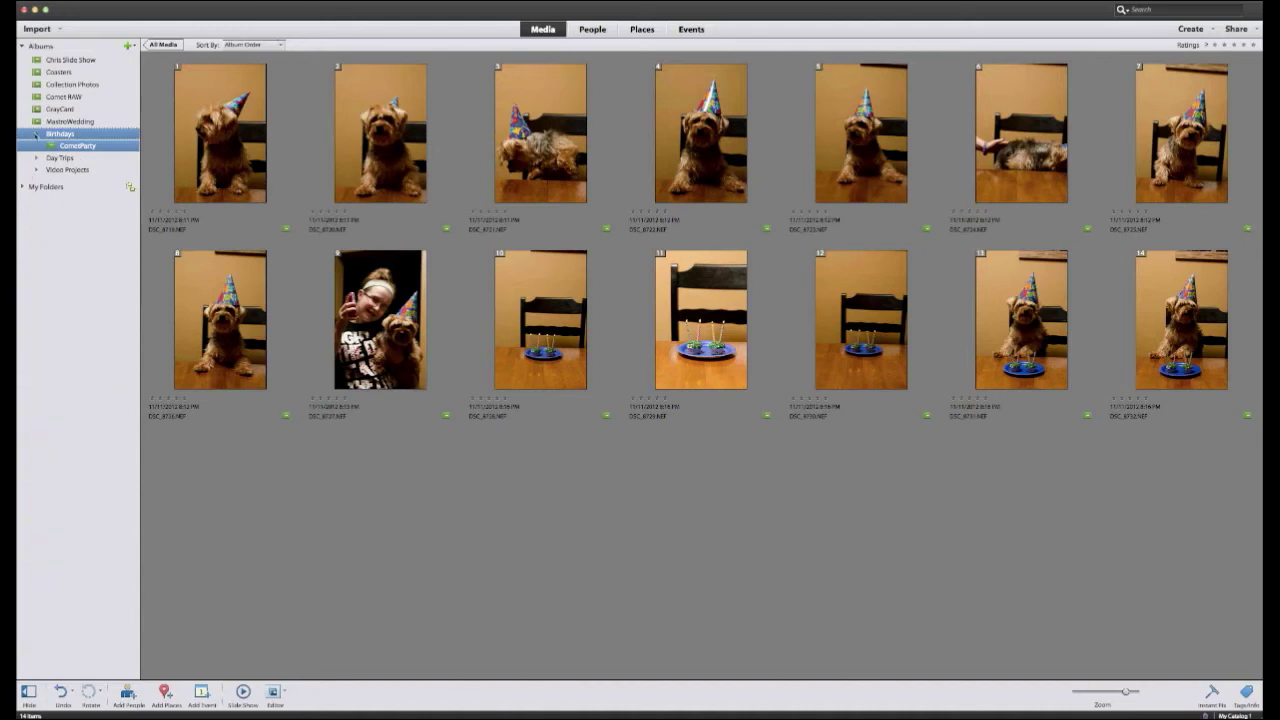
{"action": "left_click", "coordinate": [36, 134]}
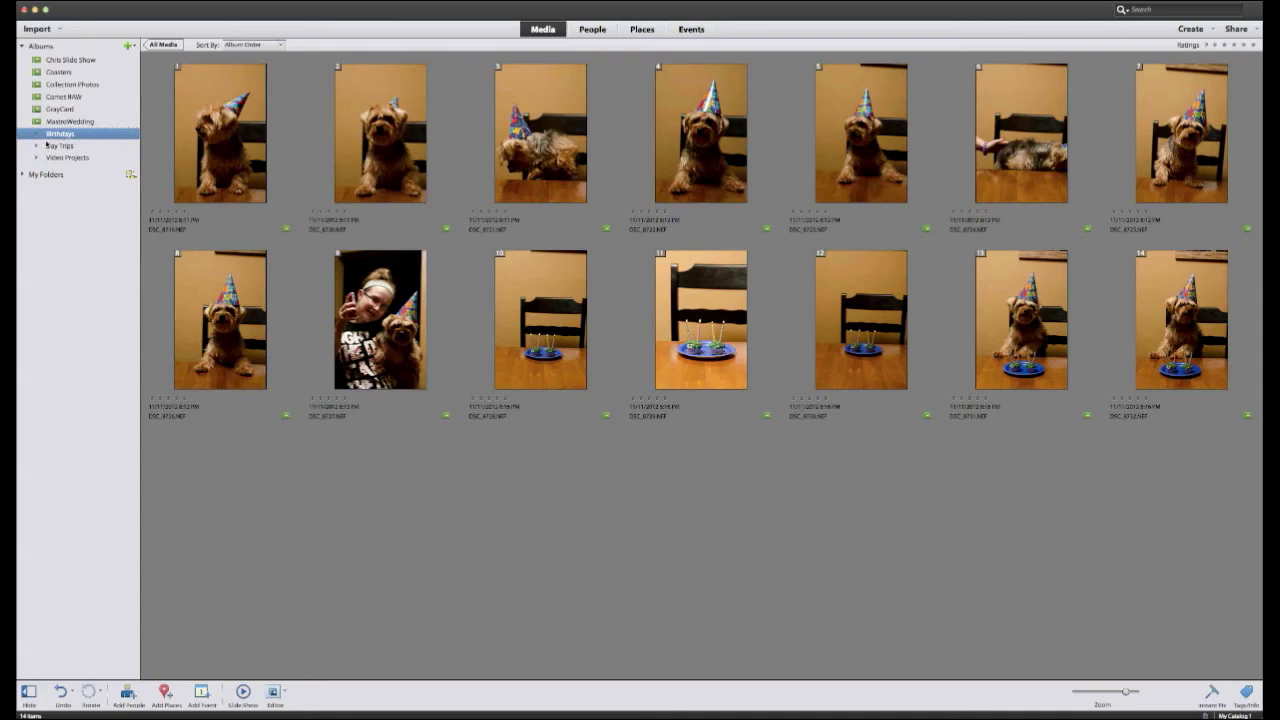
{"action": "left_click", "coordinate": [88, 86]}
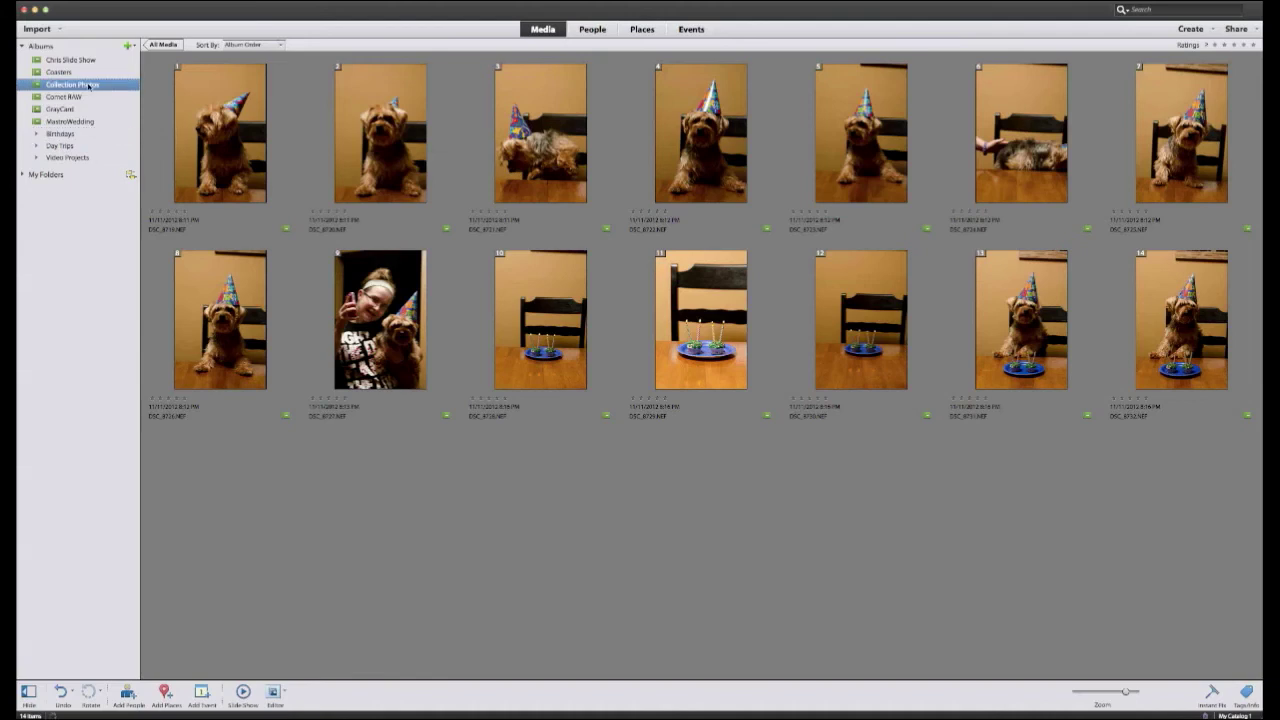
{"action": "right_click", "coordinate": [88, 86]}
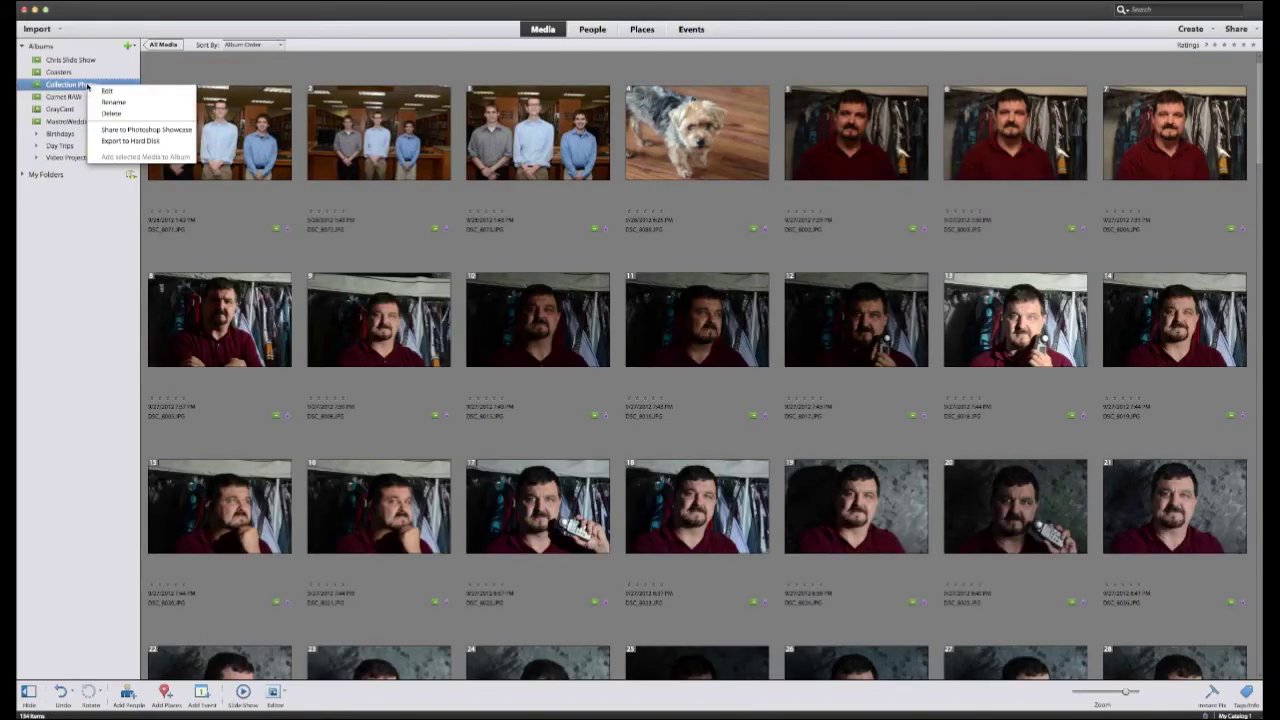
{"action": "left_click", "coordinate": [85, 223]}
Step: Edit the Coasters album to place it in the Day Trips category
{"action": "left_click", "coordinate": [66, 72]}
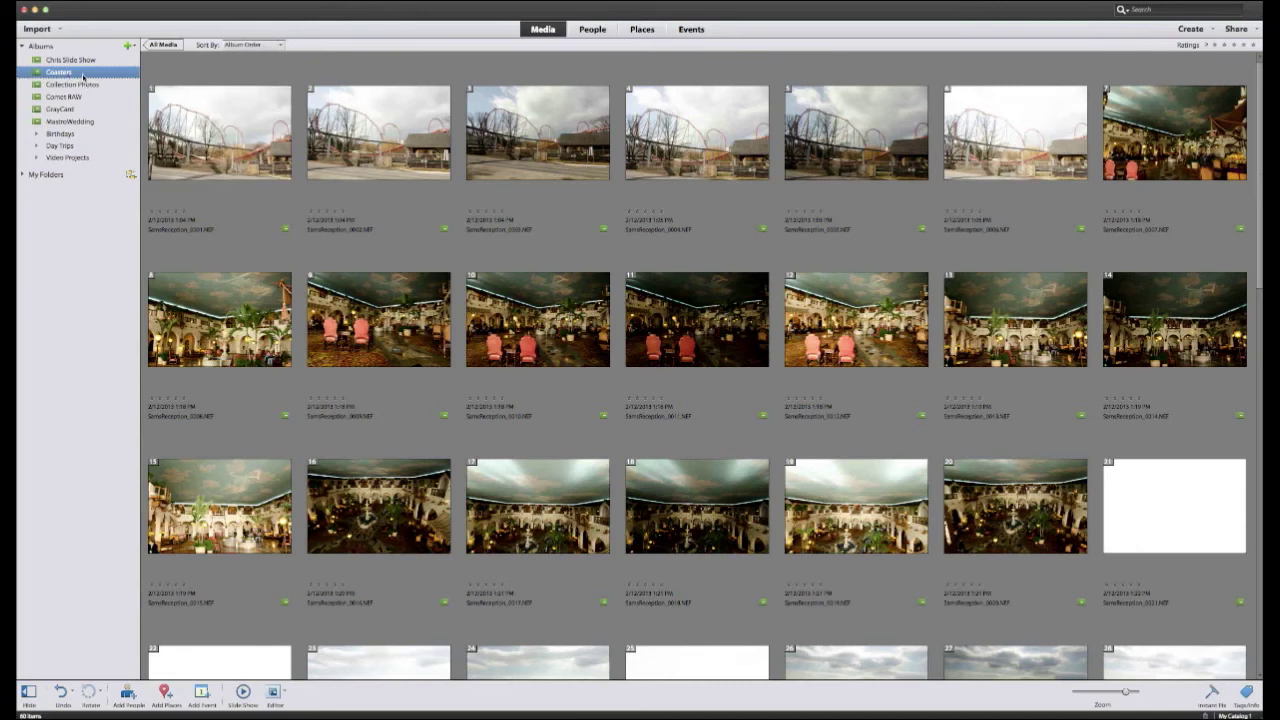
{"action": "right_click", "coordinate": [83, 74]}
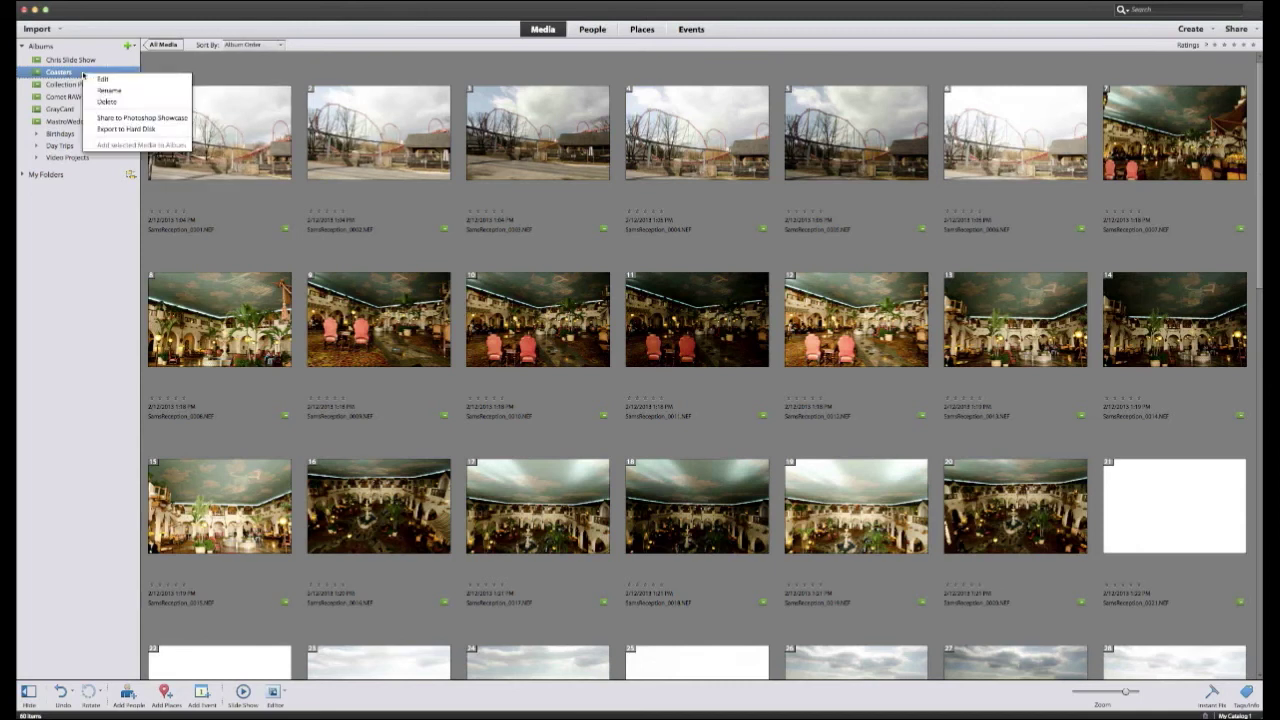
{"action": "left_click", "coordinate": [91, 81]}
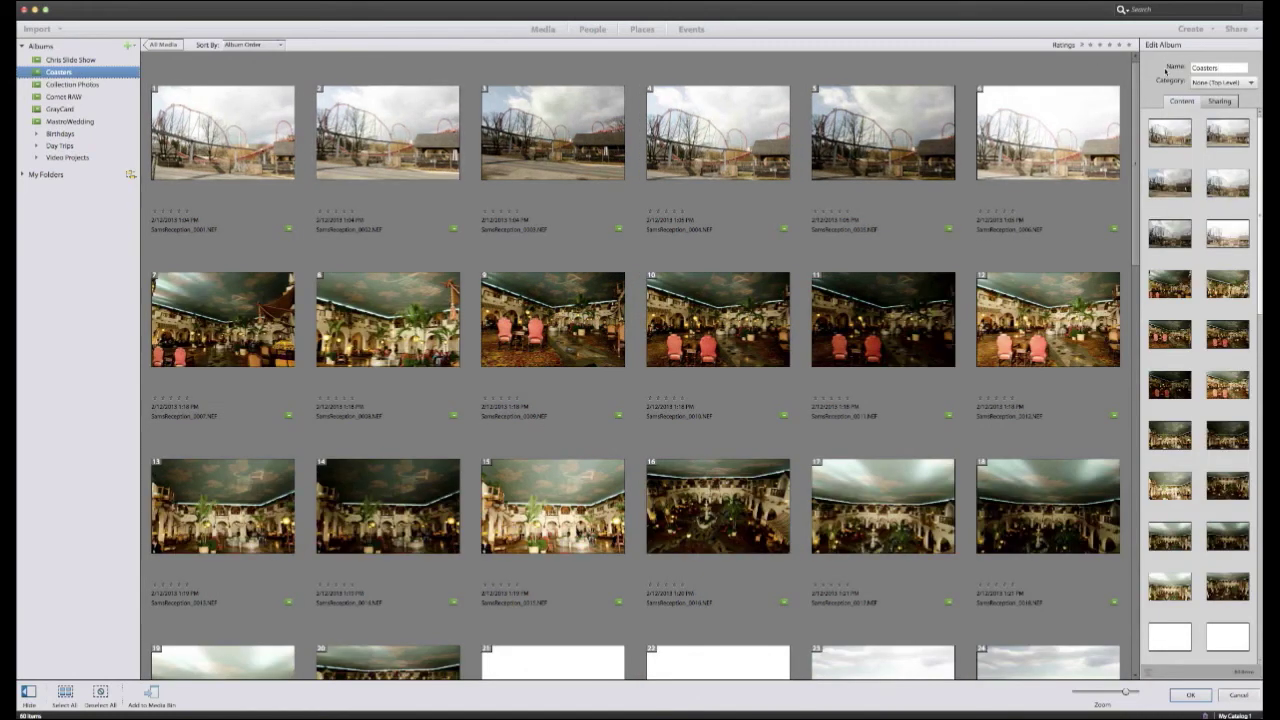
{"action": "left_click", "coordinate": [1229, 82]}
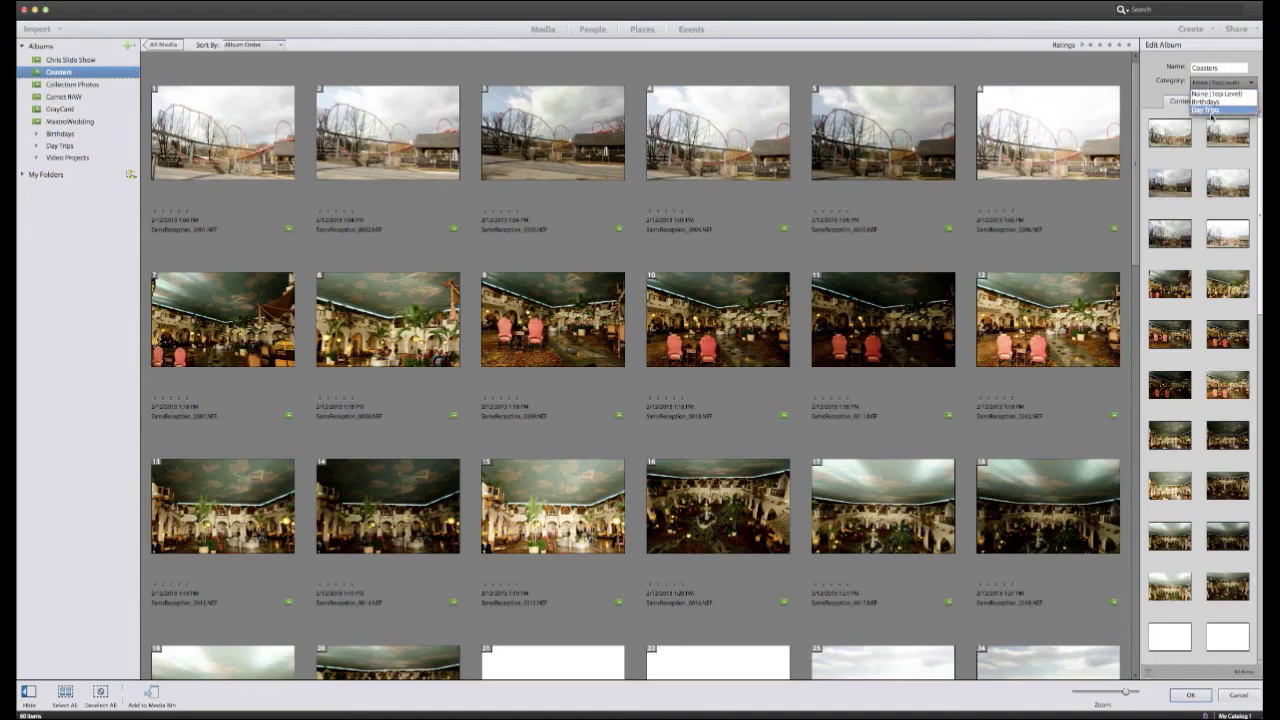
{"action": "left_click", "coordinate": [1209, 111]}
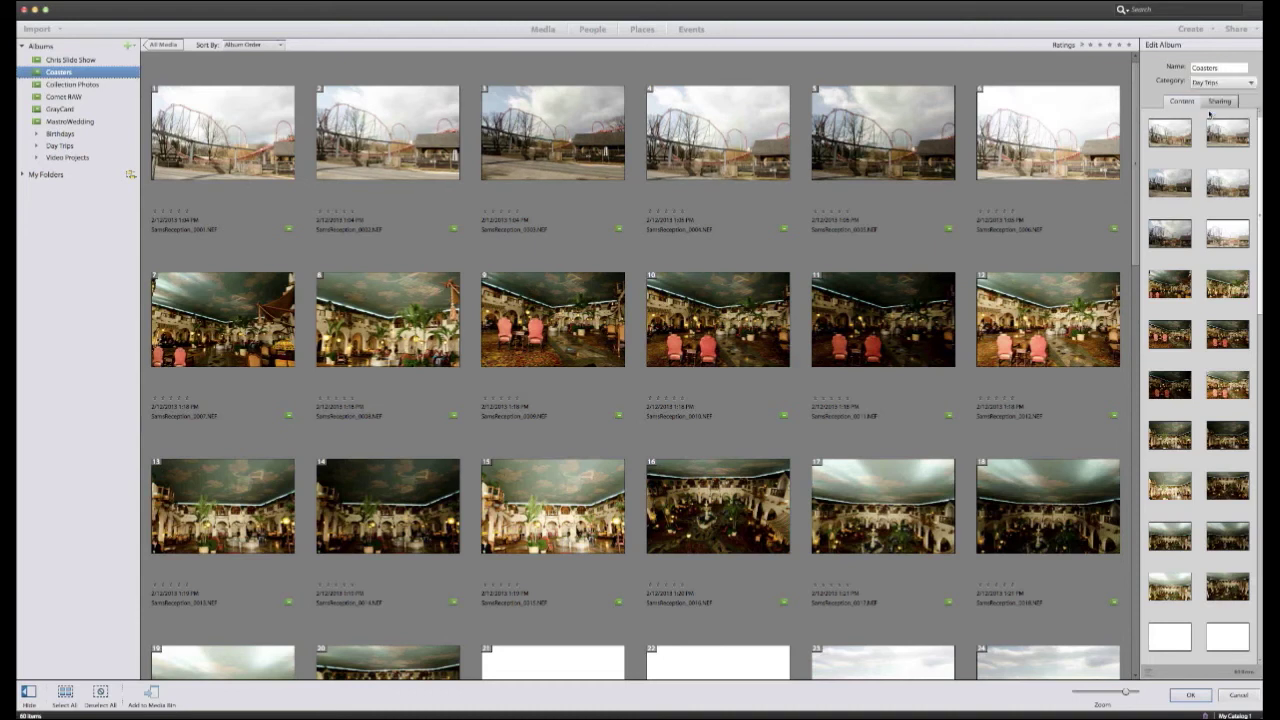
{"action": "left_click", "coordinate": [1190, 697]}
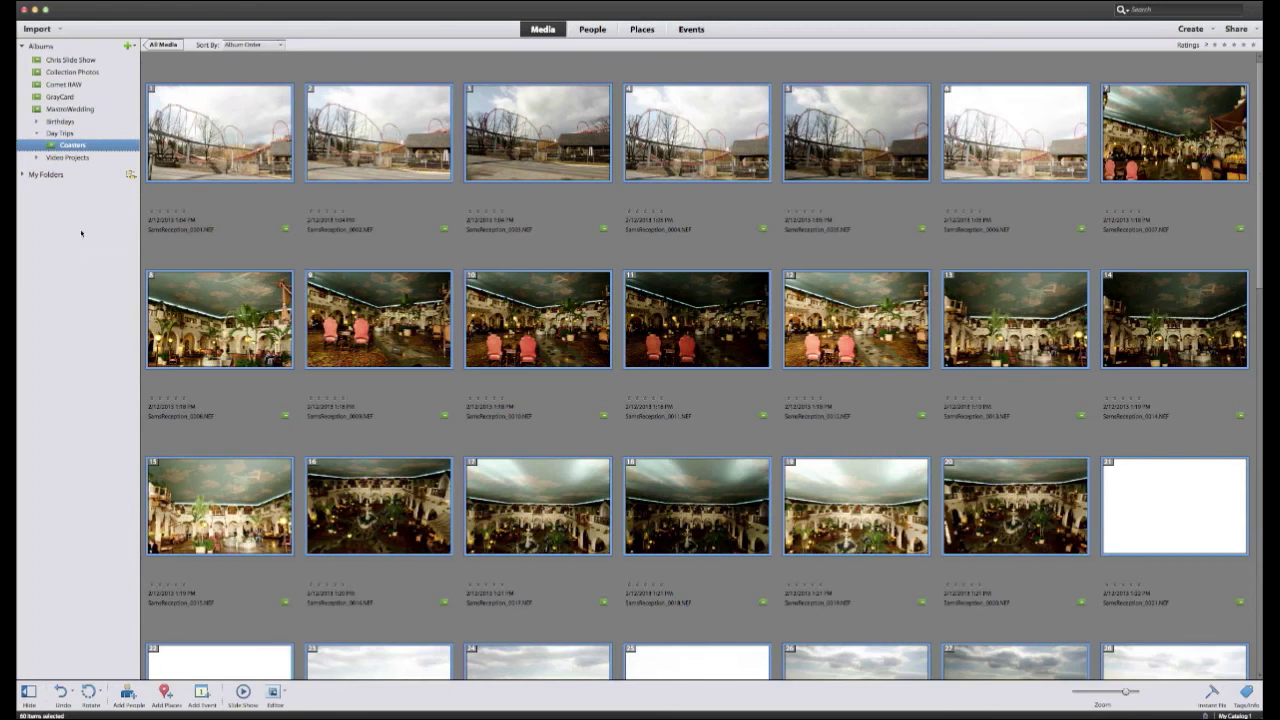
Step: Collapse the Day Trips album category and reopen it to check its contents
{"action": "left_click", "coordinate": [37, 133]}
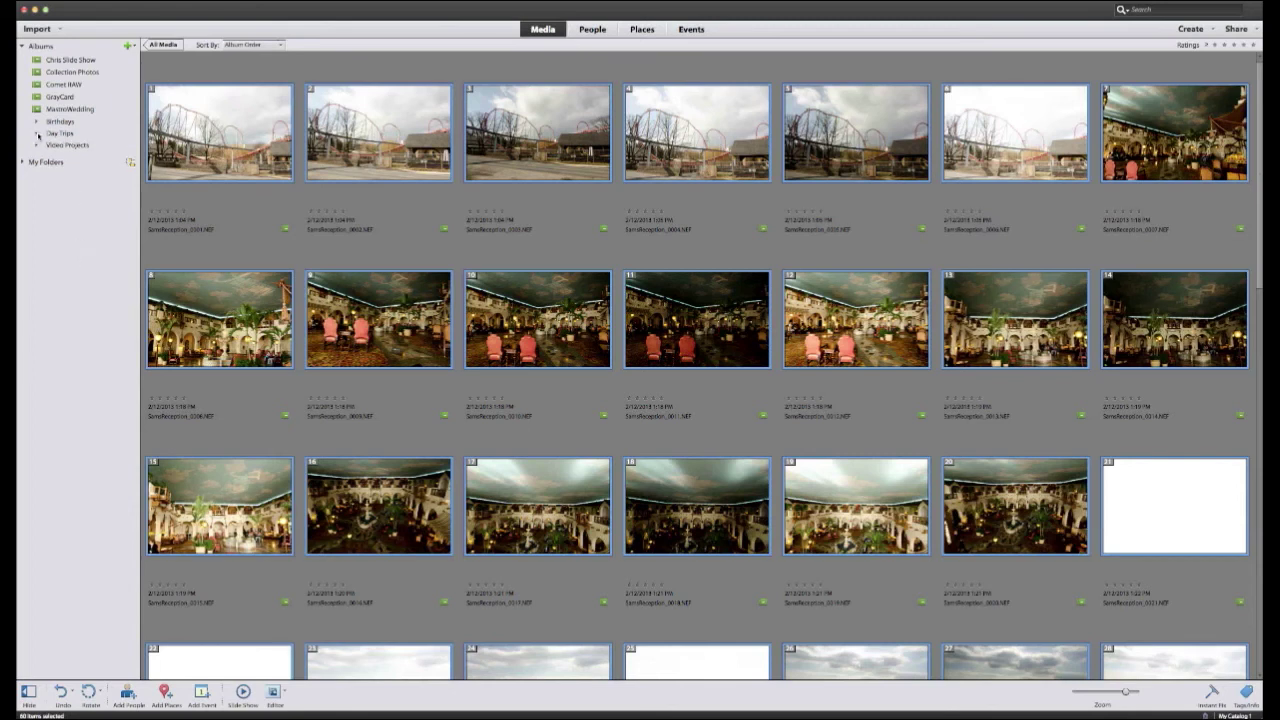
{"action": "left_click", "coordinate": [37, 133]}
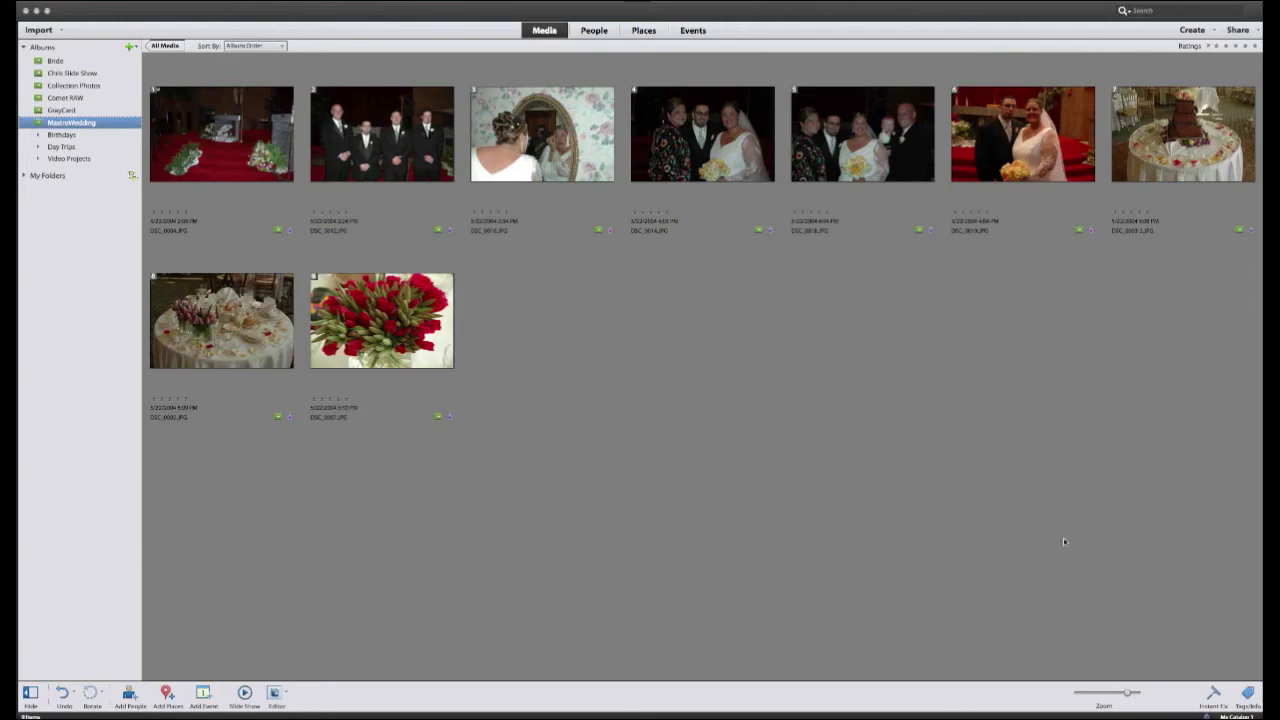
Step: Show the tags and image information beside the MastroWedding photos, hide them and bring them back
{"action": "left_click", "coordinate": [1247, 692]}
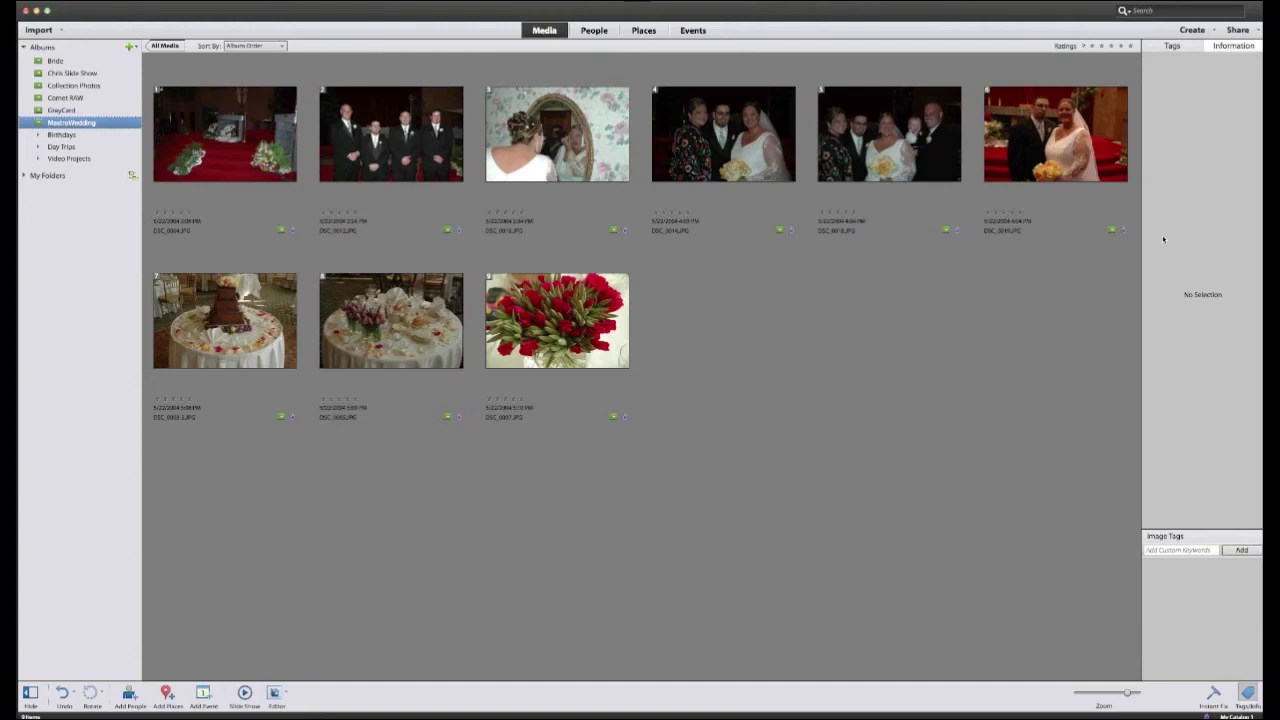
{"action": "left_click", "coordinate": [1250, 703]}
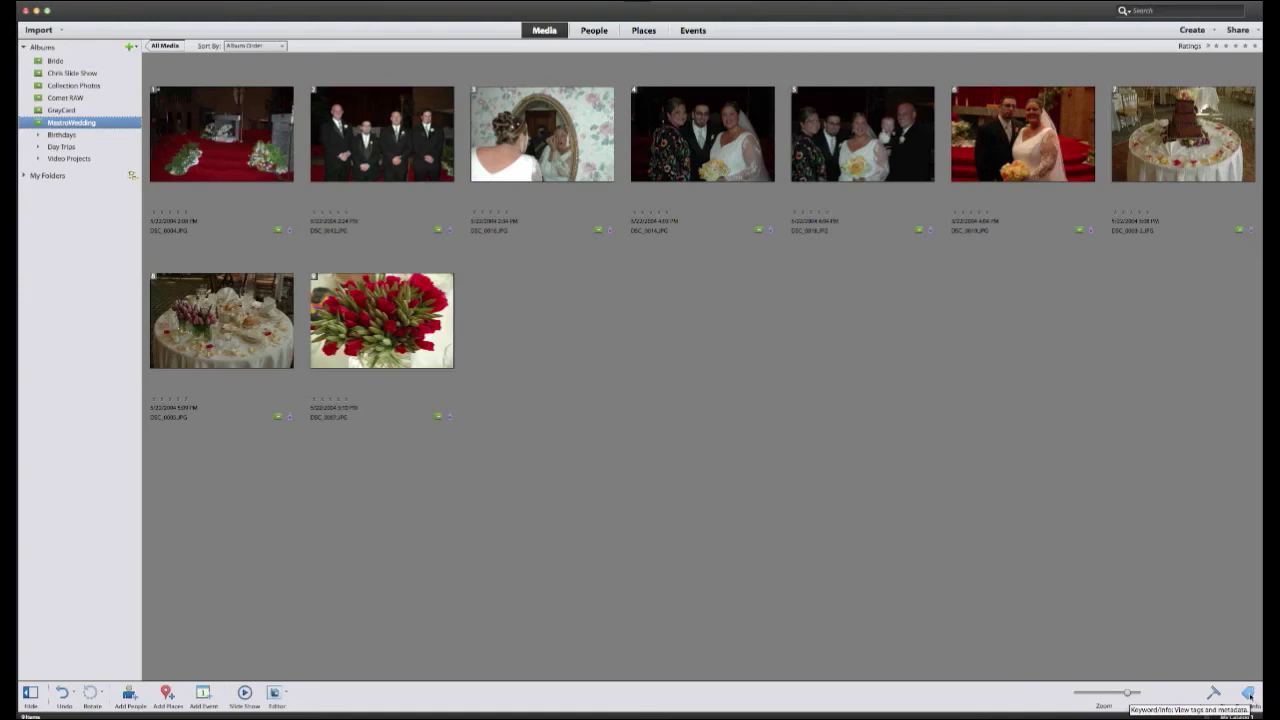
{"action": "left_click", "coordinate": [1249, 695]}
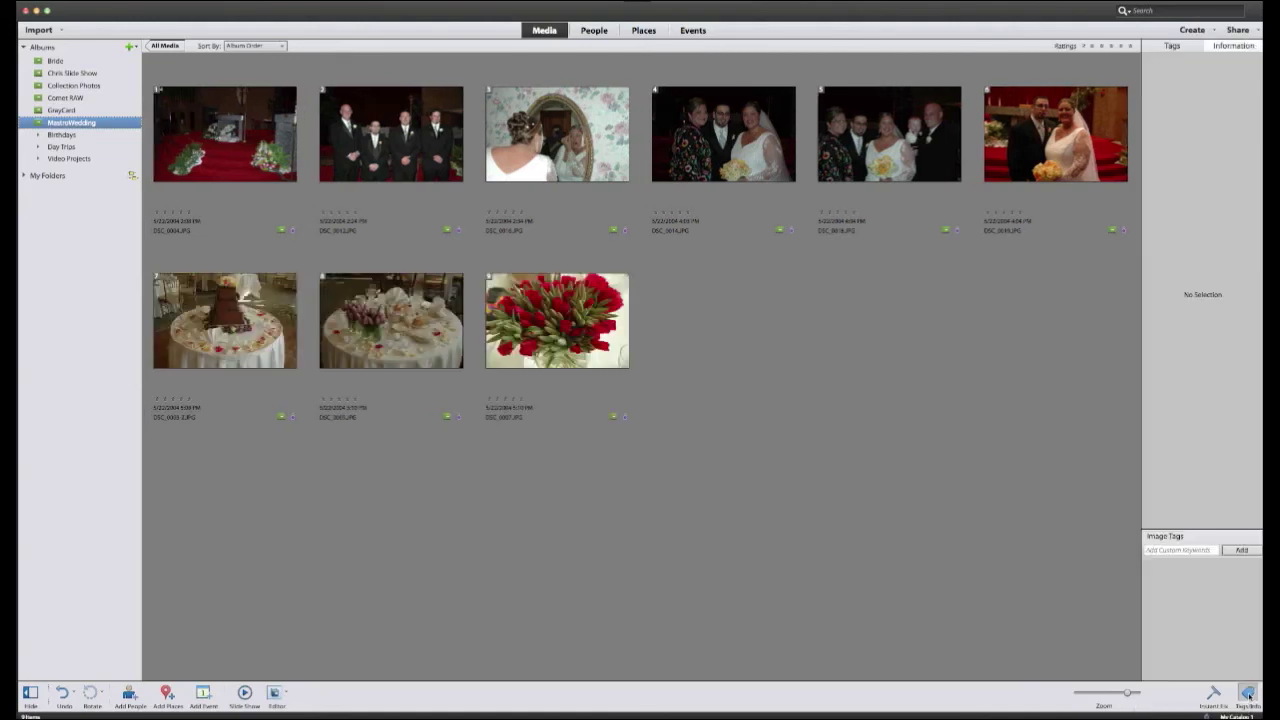
Step: Look through the existing tags suggested for custom image keywords
{"action": "left_click", "coordinate": [1191, 552]}
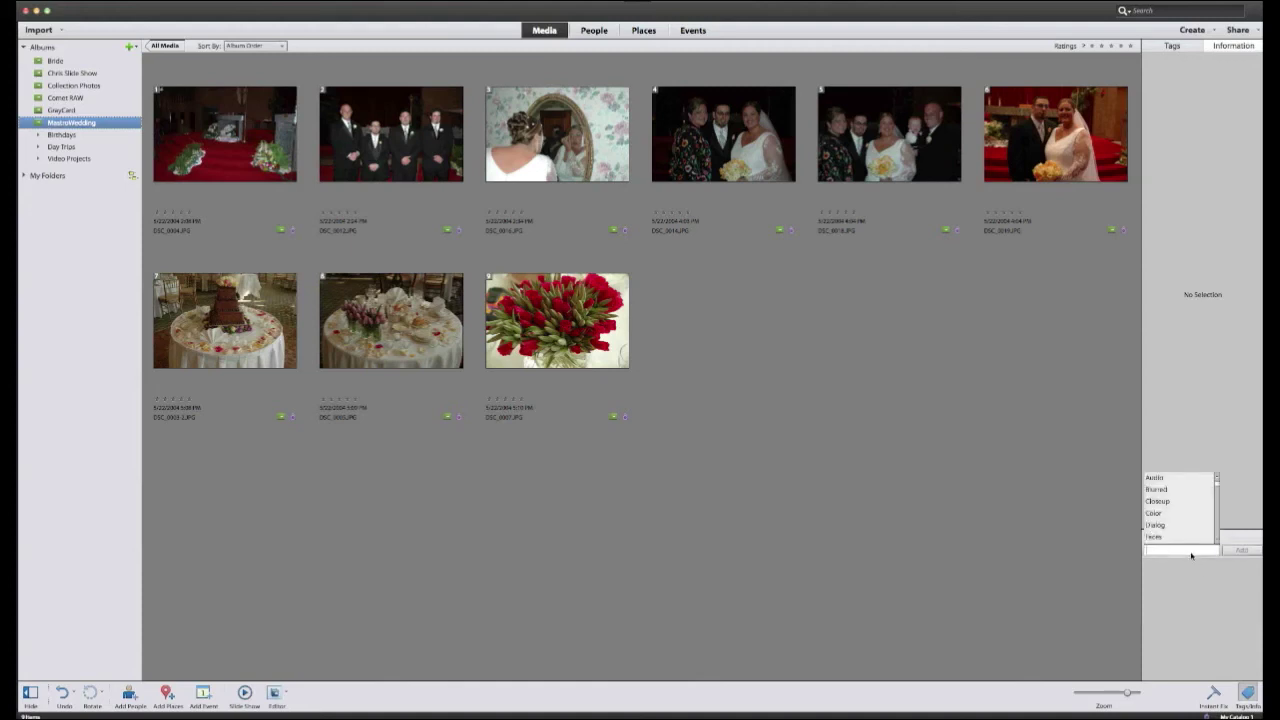
{"action": "scroll", "coordinate": [1217, 492], "scroll_direction": "down", "scroll_amount": 5}
{"action": "scroll", "coordinate": [1217, 492], "scroll_direction": "down", "scroll_amount": 6}
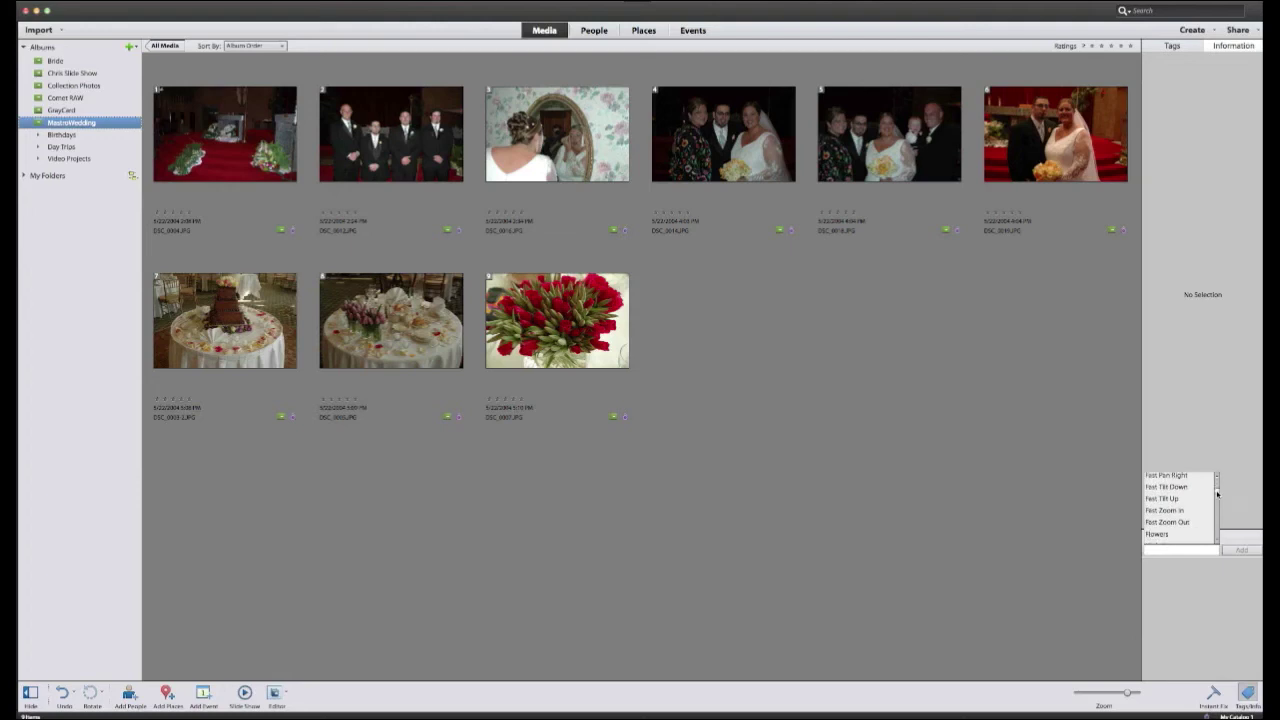
{"action": "scroll", "coordinate": [1216, 497], "scroll_direction": "down", "scroll_amount": 6}
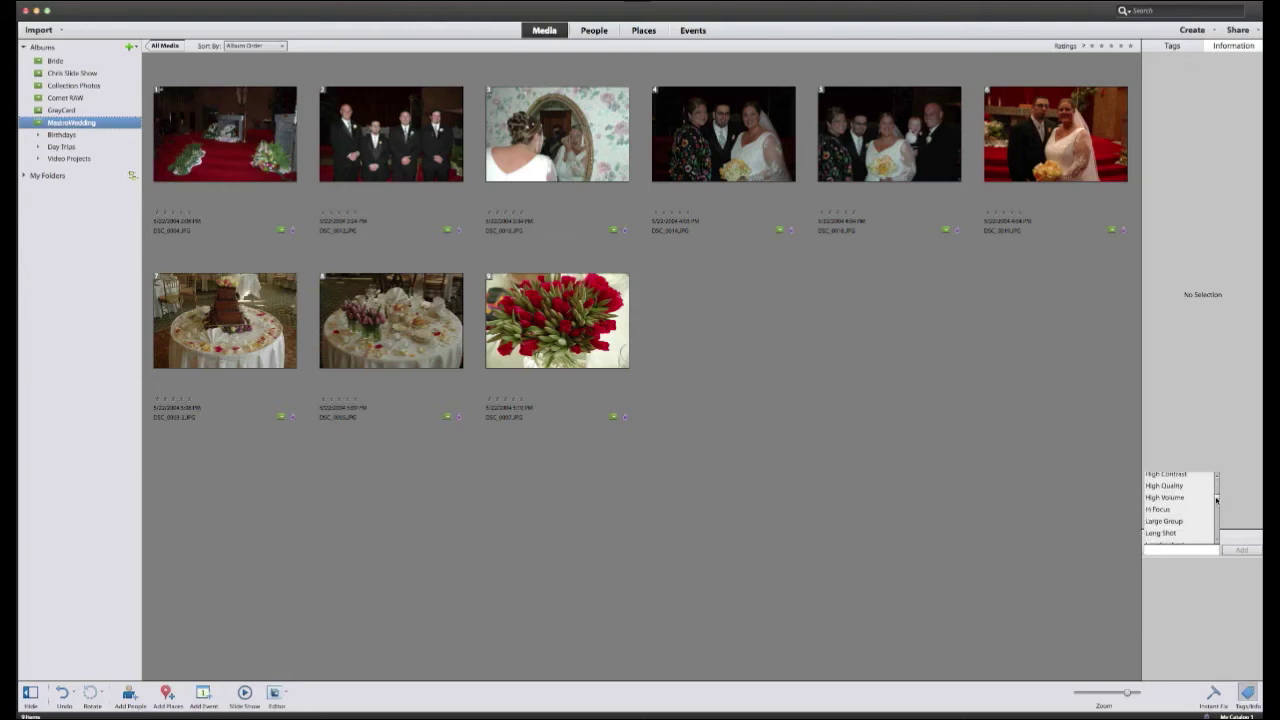
{"action": "left_click_drag", "start_coordinate": [1216, 505], "coordinate": [1215, 483]}
Step: Try to create a custom image tag named Brides with no photo selected, extending the name to Brides1
{"action": "left_click", "coordinate": [1203, 552]}
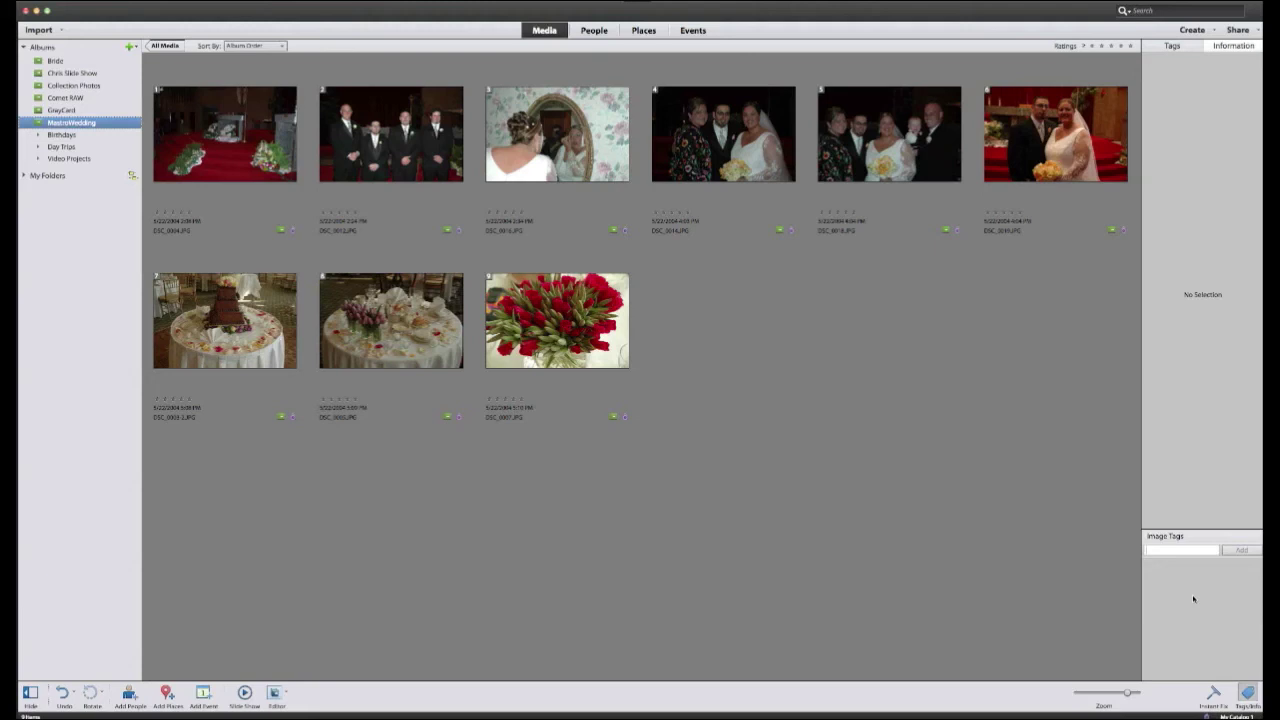
{"action": "type", "text": "Brides"}
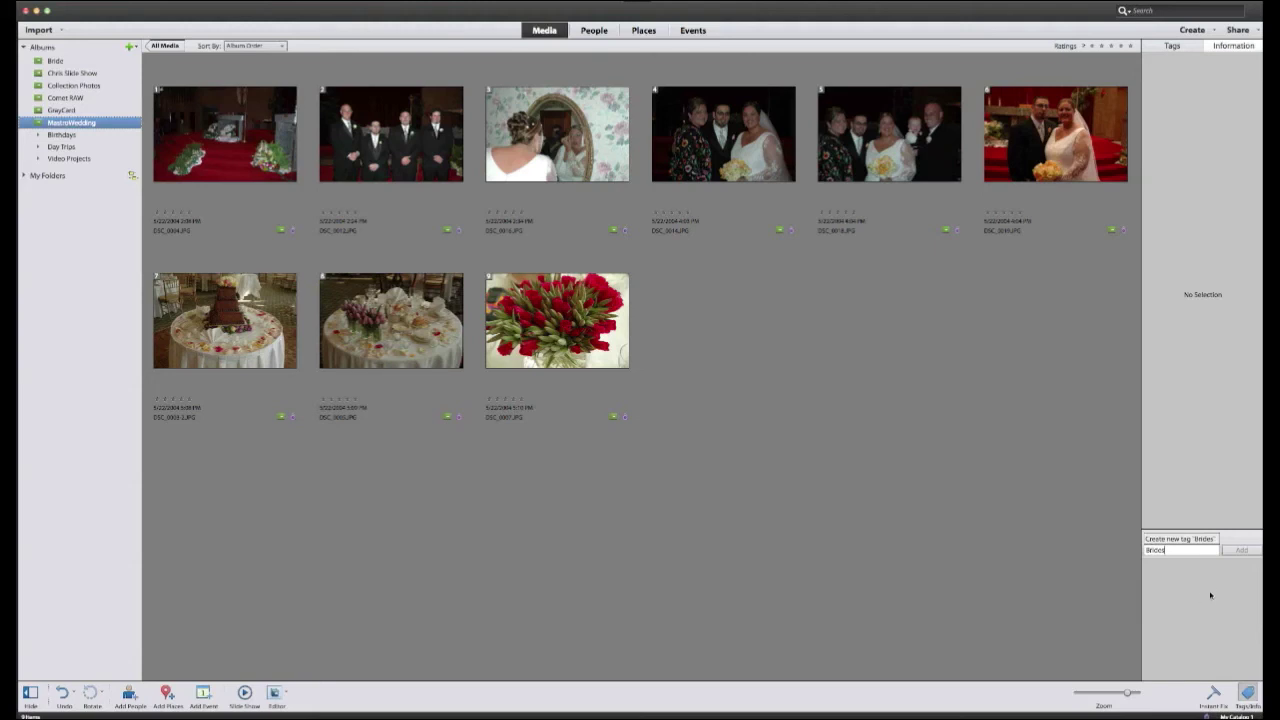
{"action": "left_click", "coordinate": [1192, 540]}
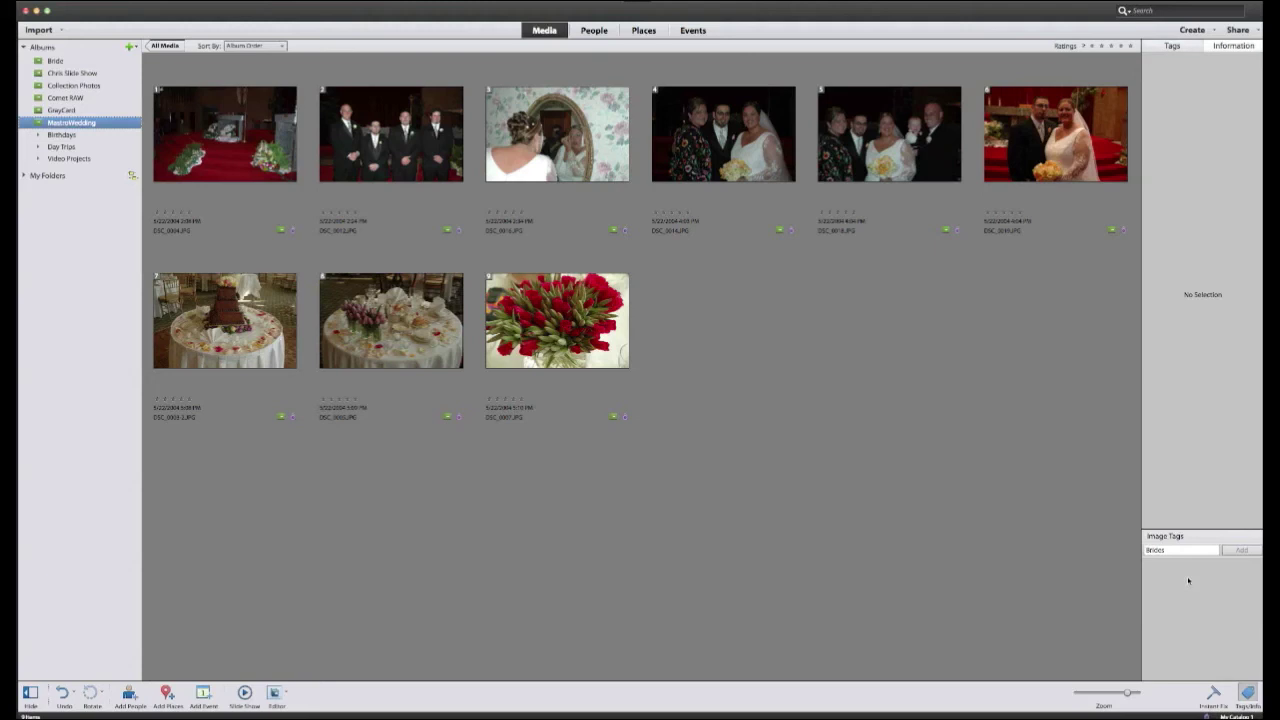
{"action": "left_click", "coordinate": [1182, 551]}
{"action": "type", "text": "1"}
{"action": "key", "text": "Return"}
Step: Correct the new tag name to Brides and apply it to the third, fourth and fifth photos of the MastroWedding album
{"action": "left_click", "coordinate": [626, 140]}
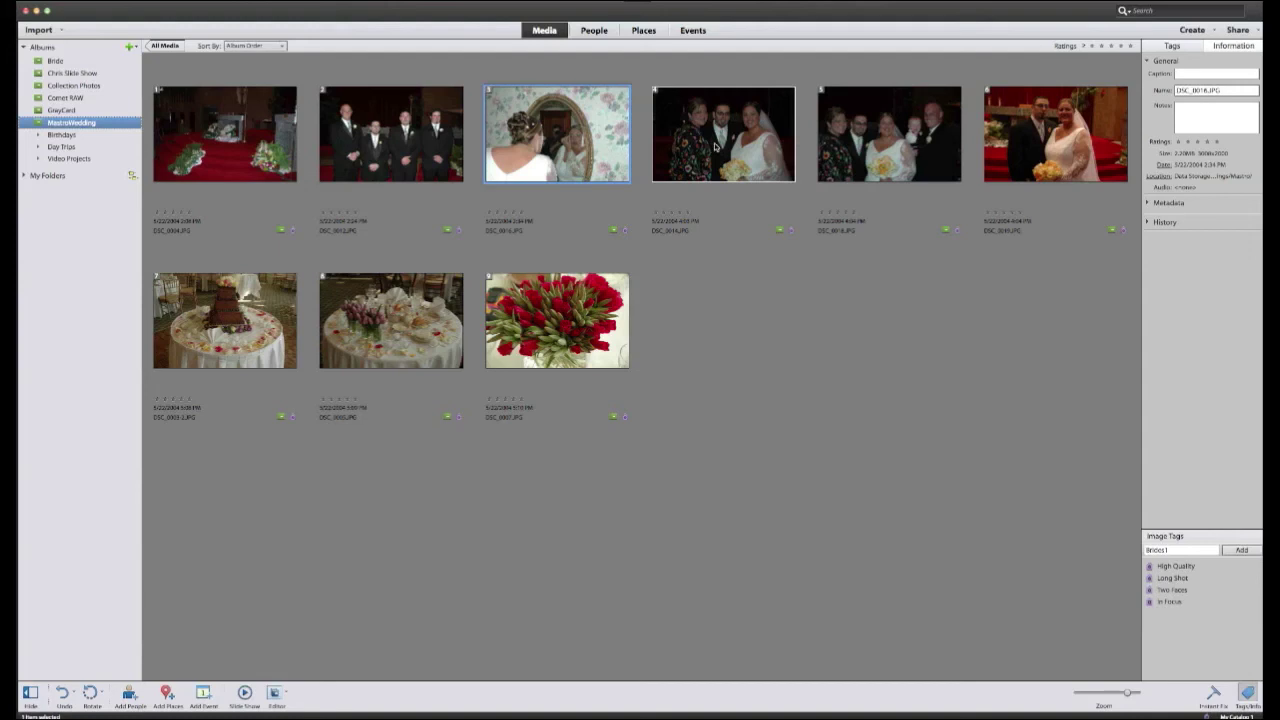
{"action": "left_click", "coordinate": [714, 147], "text": "super"}
{"action": "left_click", "coordinate": [900, 140], "text": "super"}
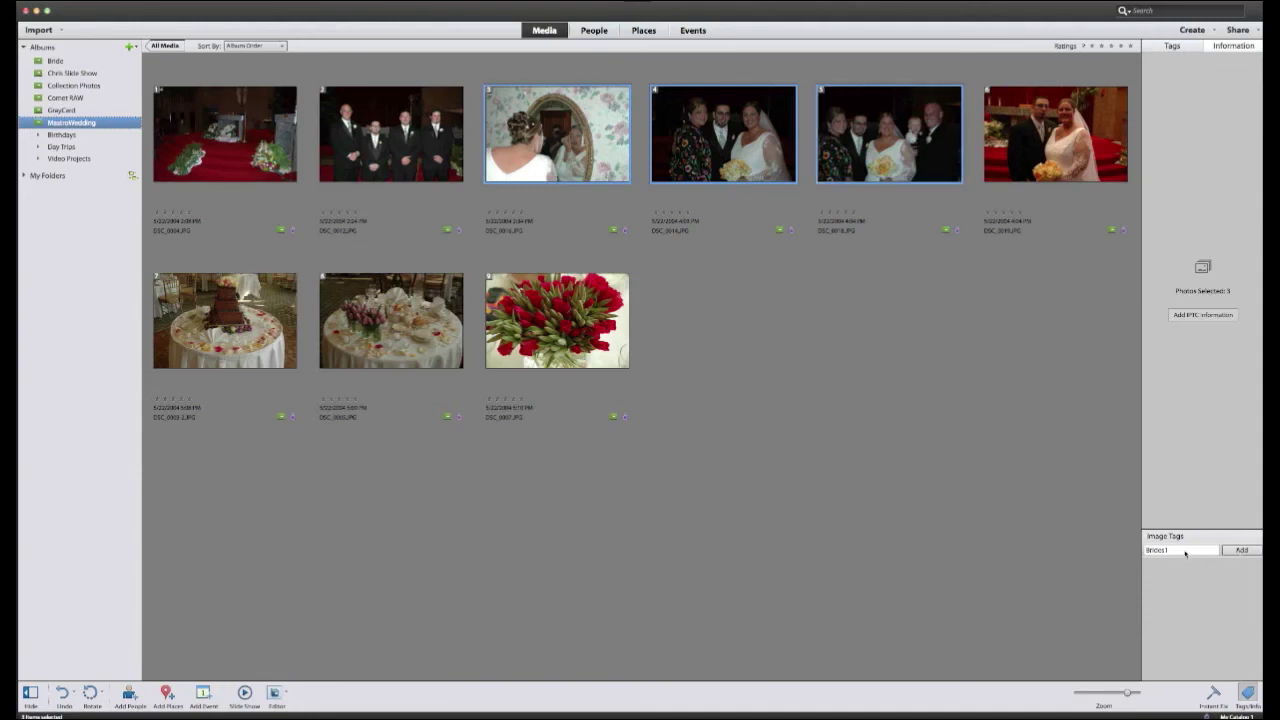
{"action": "key", "text": "BackSpace"}
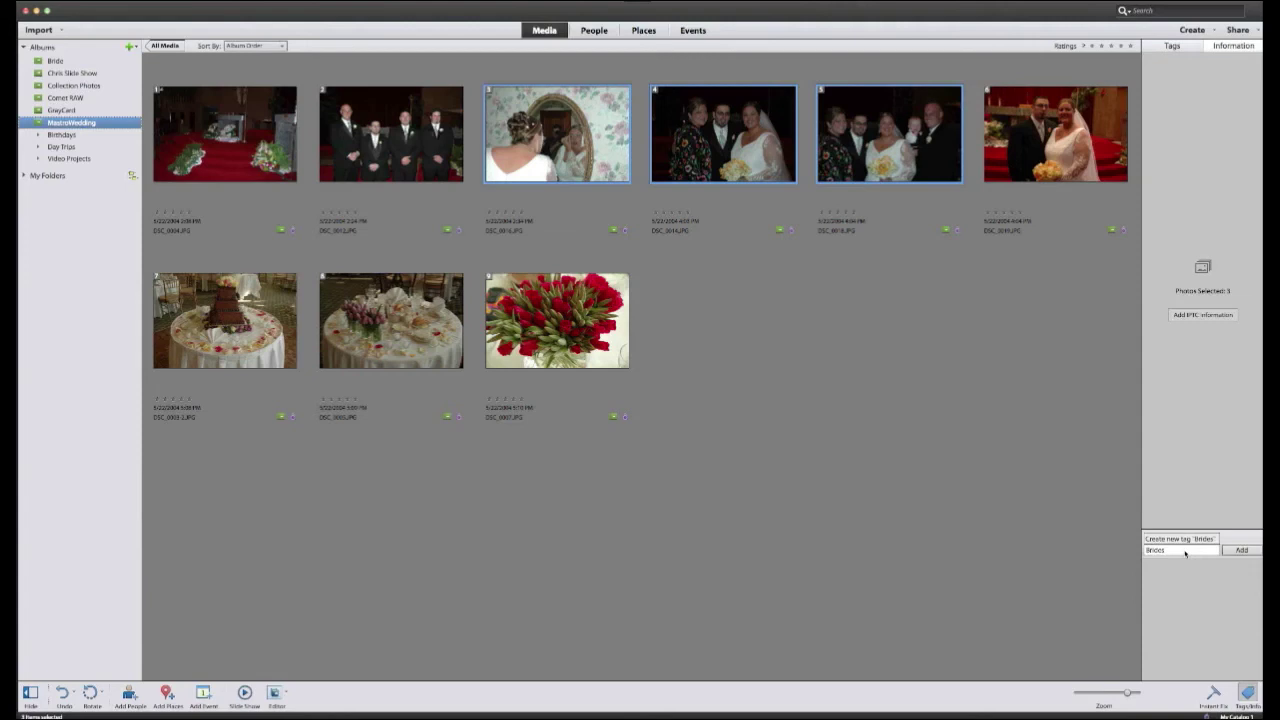
{"action": "left_click", "coordinate": [1241, 550]}
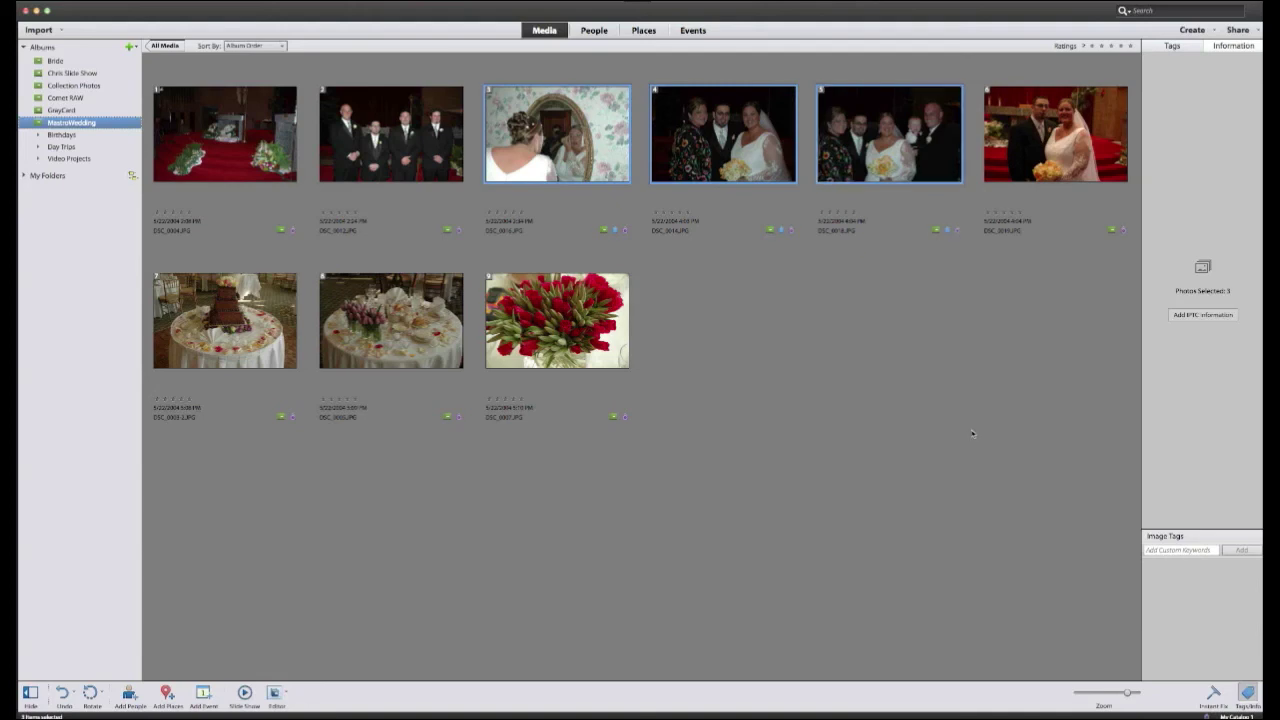
Step: Review the keyword tags and examine the Smart Tags such as Blurred, Medium Quality and High Quality
{"action": "left_click", "coordinate": [1170, 46]}
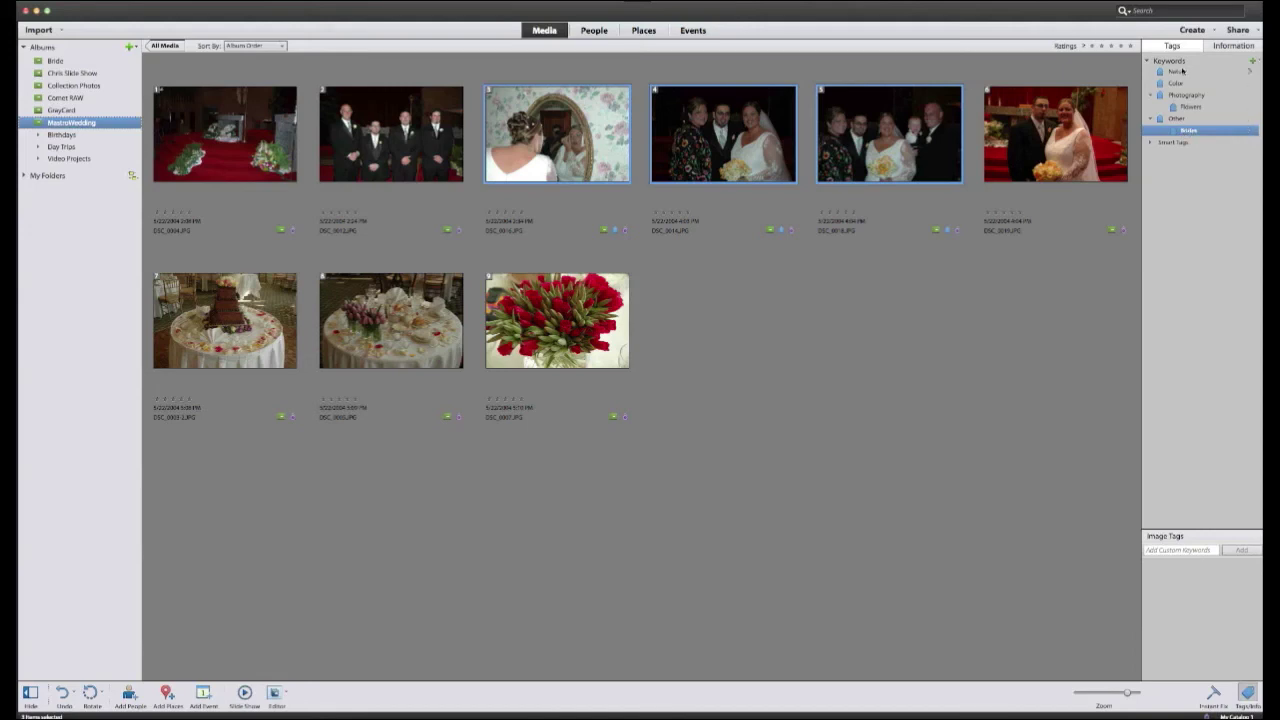
{"action": "left_click", "coordinate": [1151, 143]}
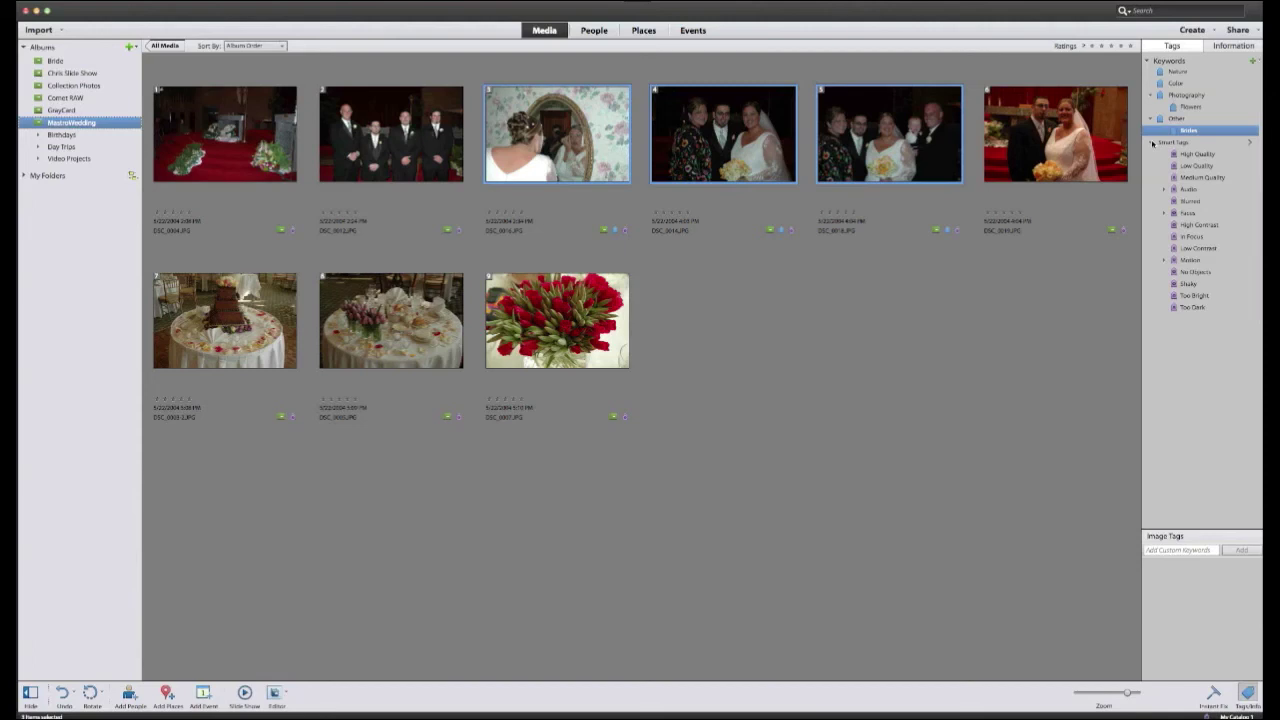
{"action": "left_click", "coordinate": [1151, 143]}
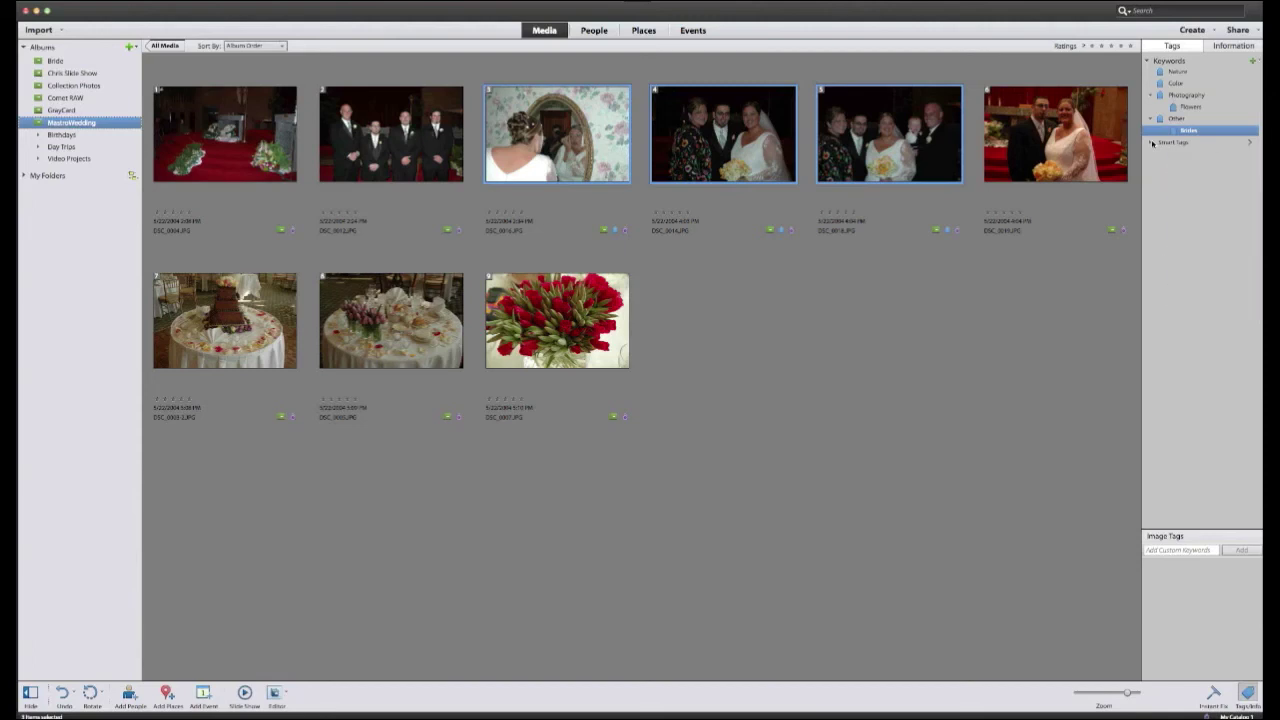
{"action": "left_click", "coordinate": [1151, 143]}
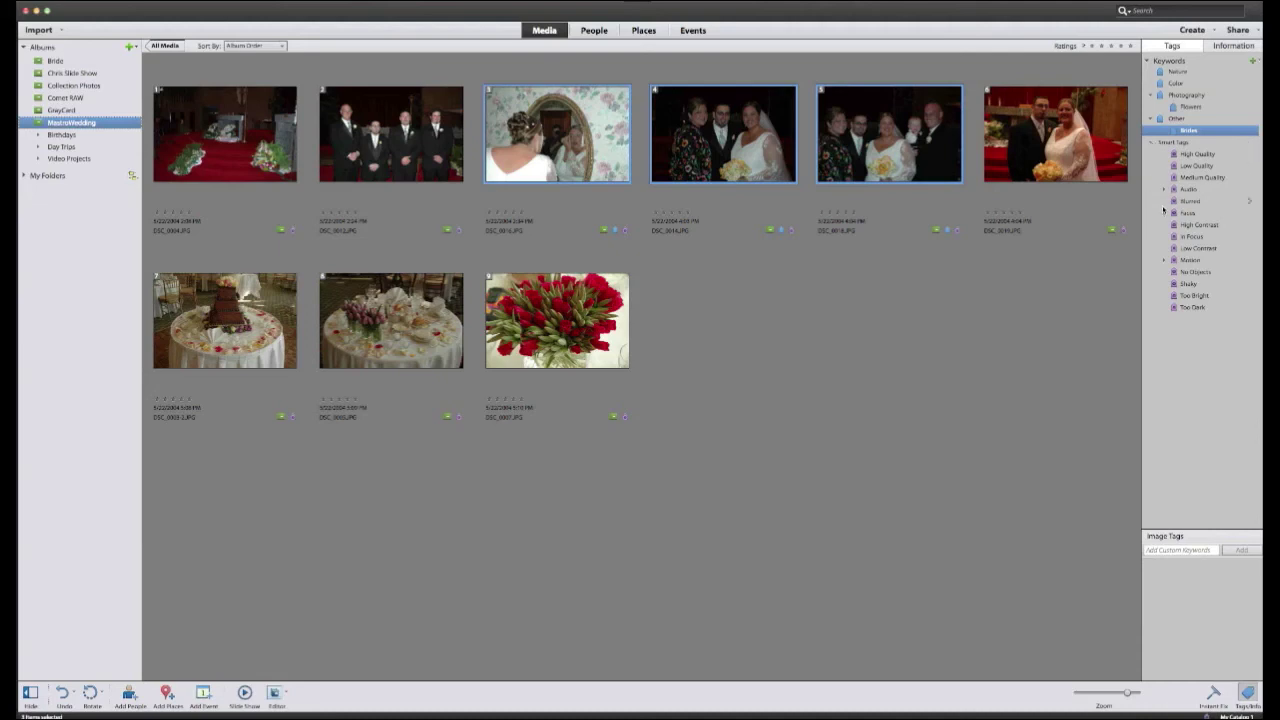
{"action": "left_click", "coordinate": [1188, 202]}
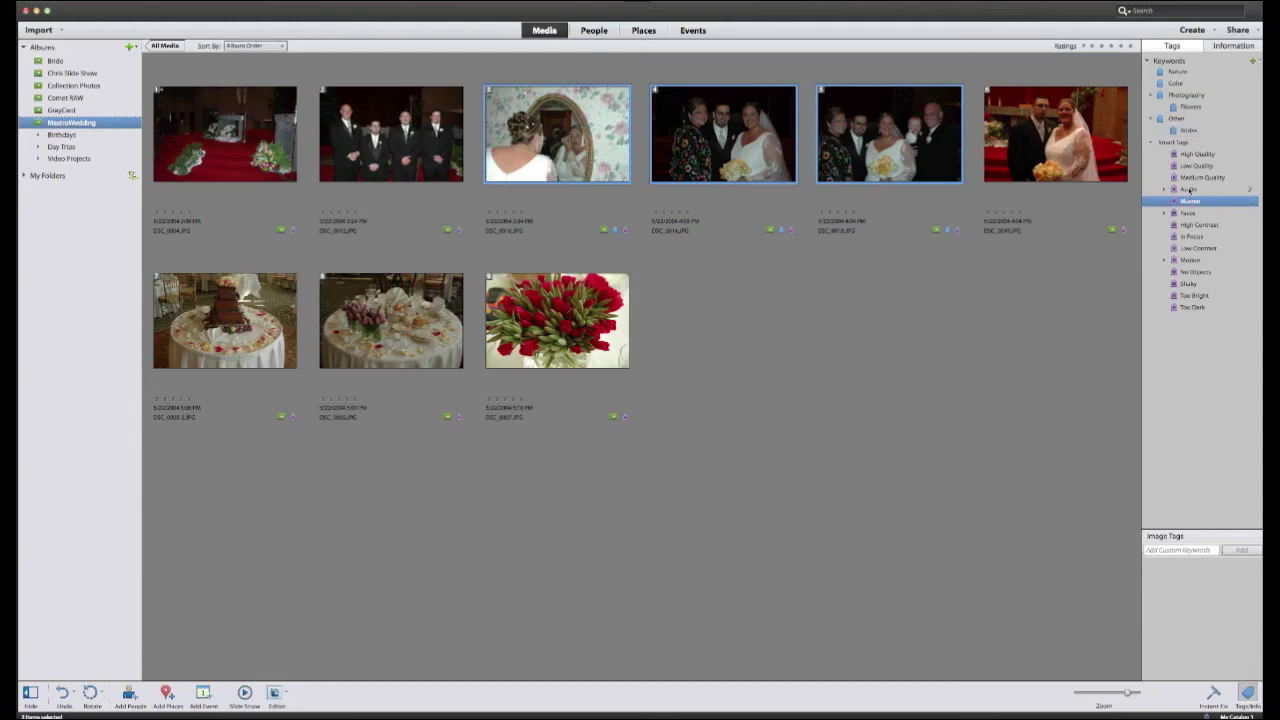
{"action": "left_click", "coordinate": [1192, 178]}
{"action": "left_click", "coordinate": [1190, 156]}
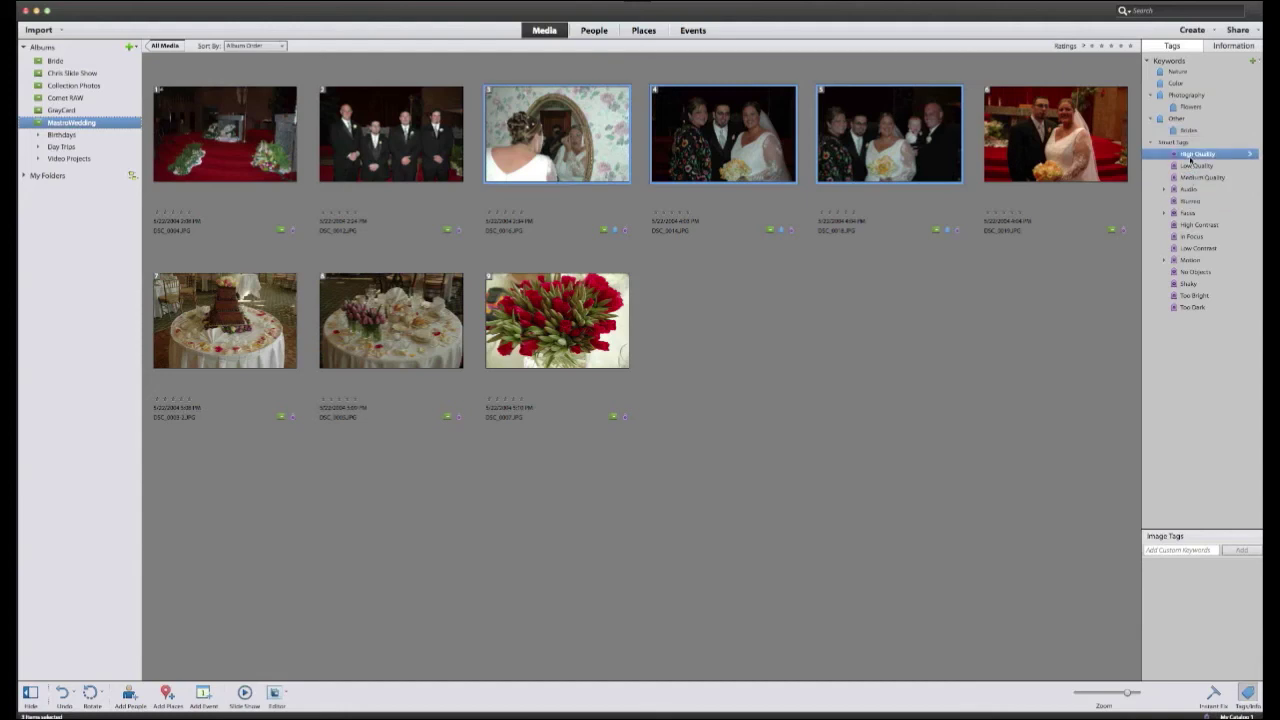
{"action": "left_click", "coordinate": [1151, 143]}
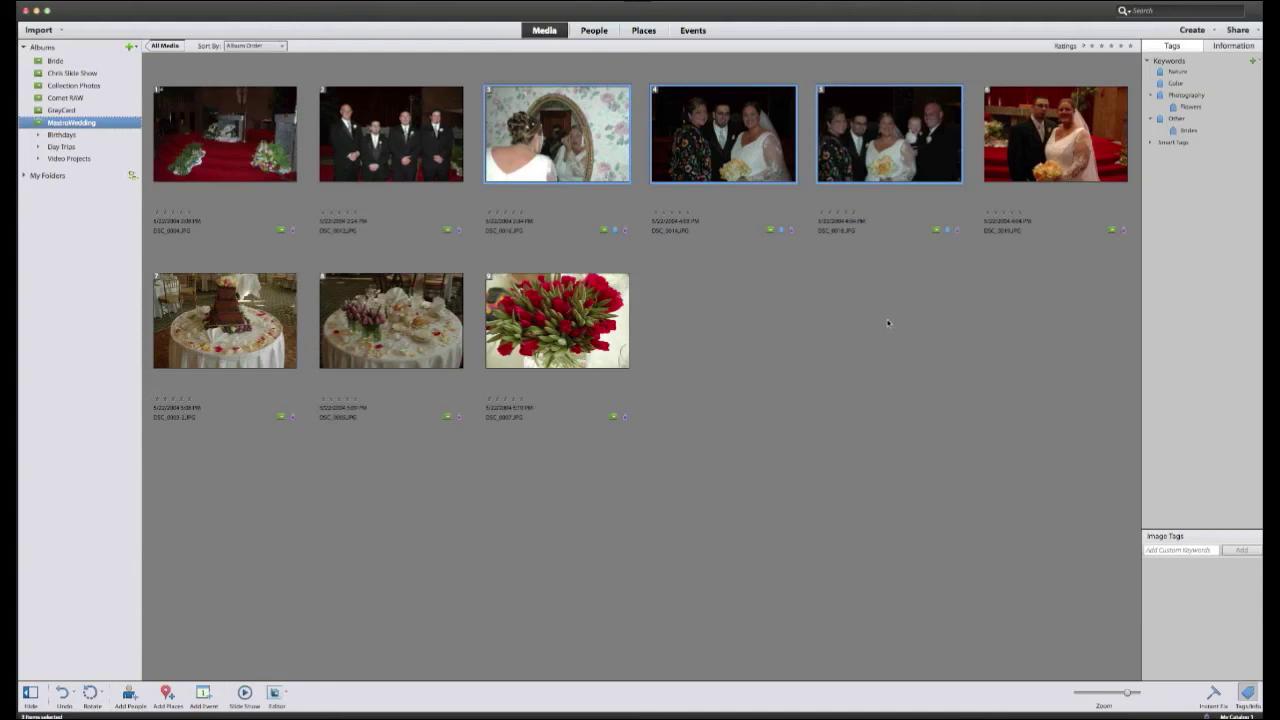
Step: Leave the album for the full media collection and show only the photos tagged Brides
{"action": "left_click", "coordinate": [1187, 130]}
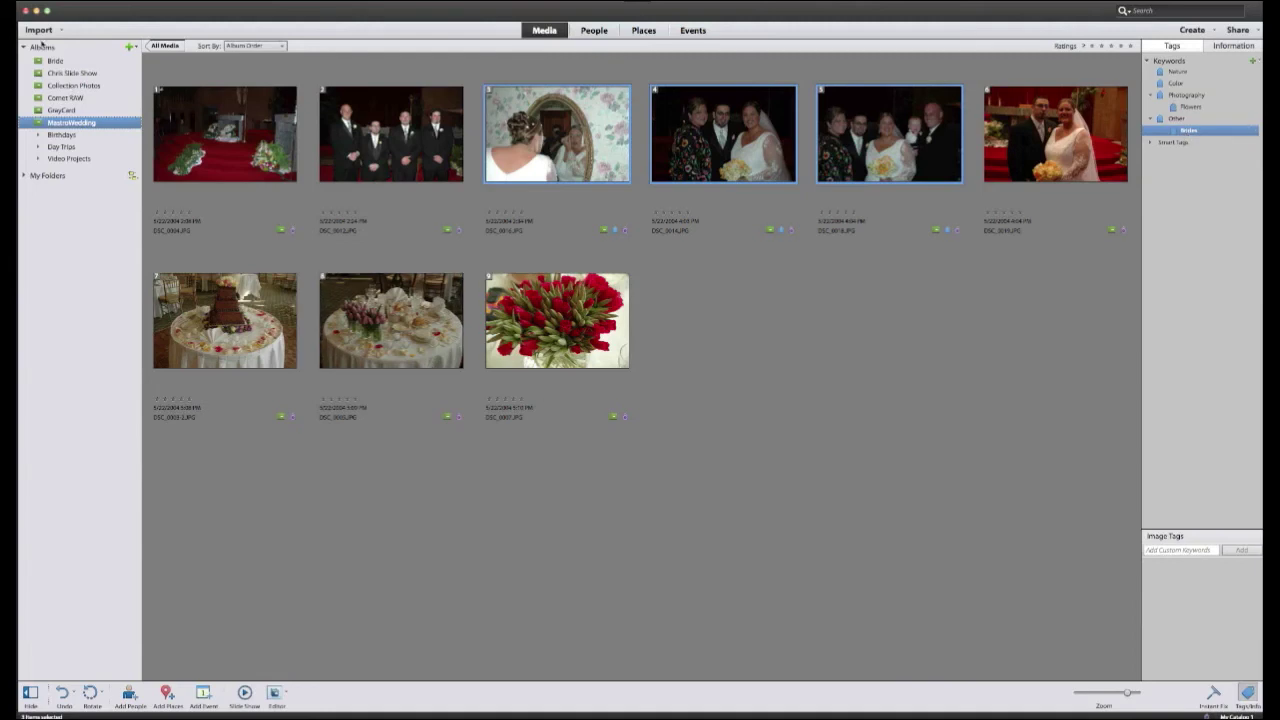
{"action": "left_click", "coordinate": [42, 46]}
{"action": "left_click", "coordinate": [58, 125]}
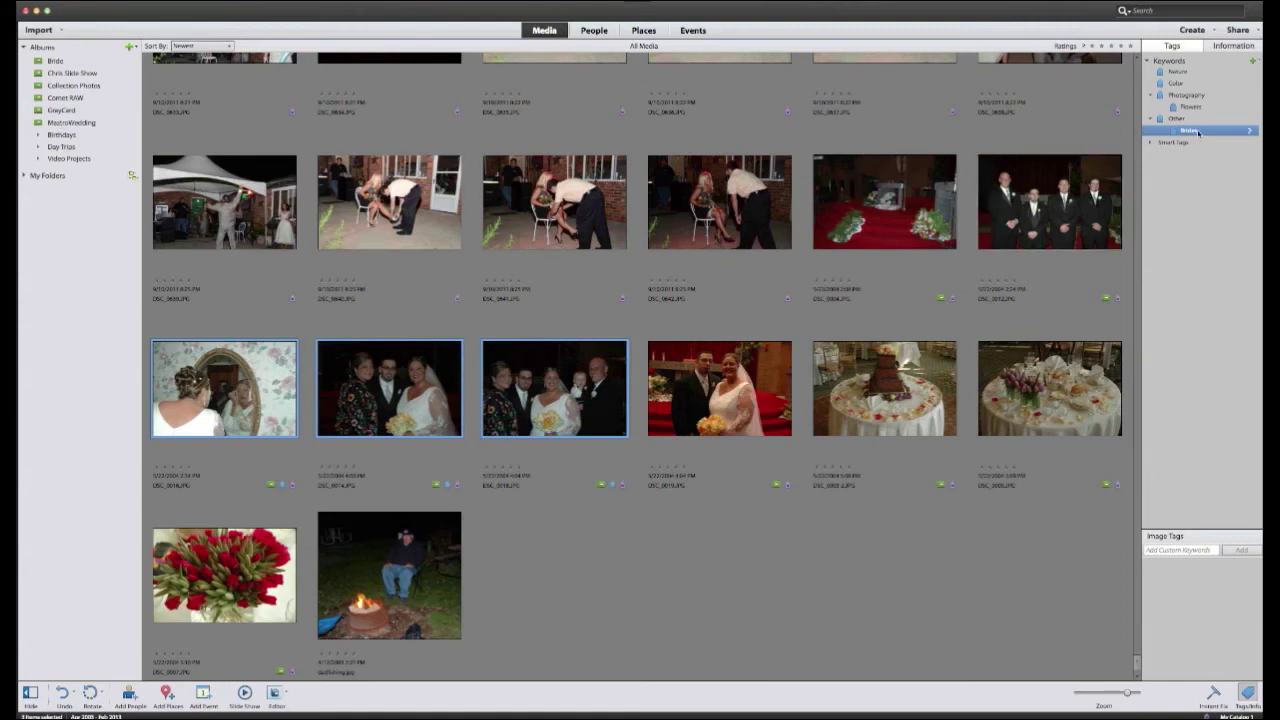
{"action": "left_click", "coordinate": [1250, 131]}
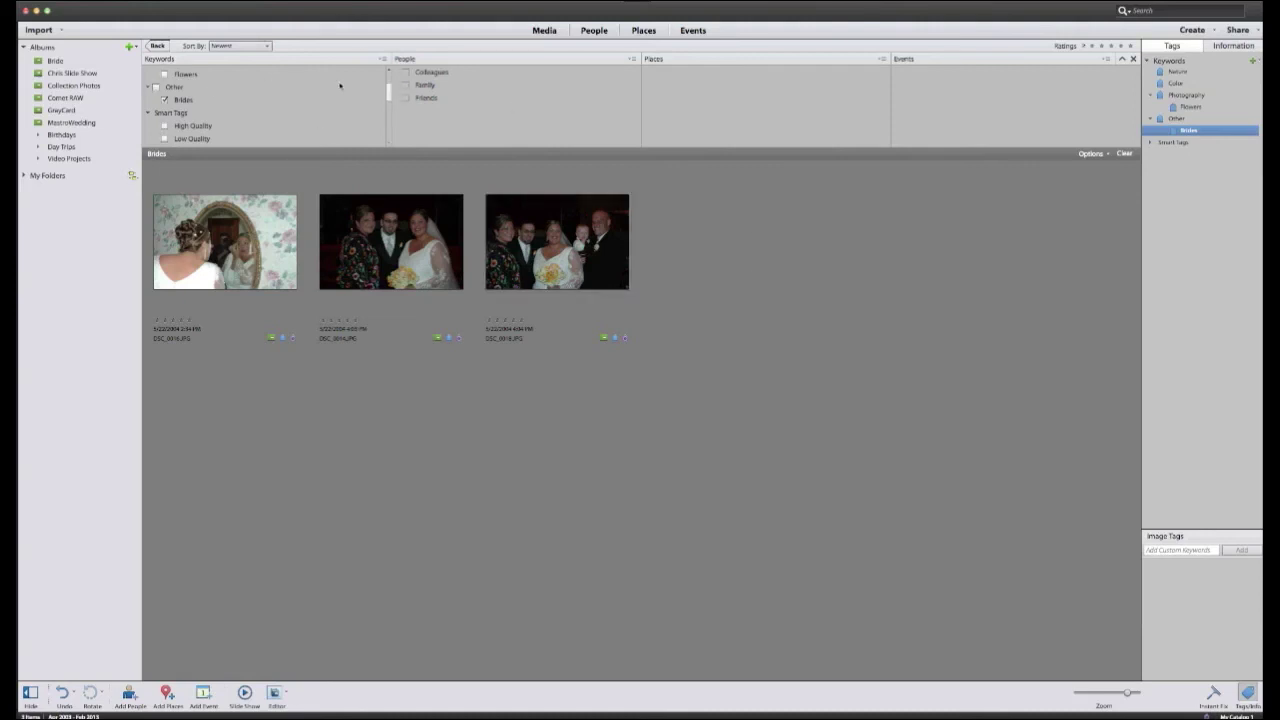
Step: Clear the Brides keyword filter, and try filtering the photos by the Family people group before clearing that too
{"action": "left_click", "coordinate": [165, 101]}
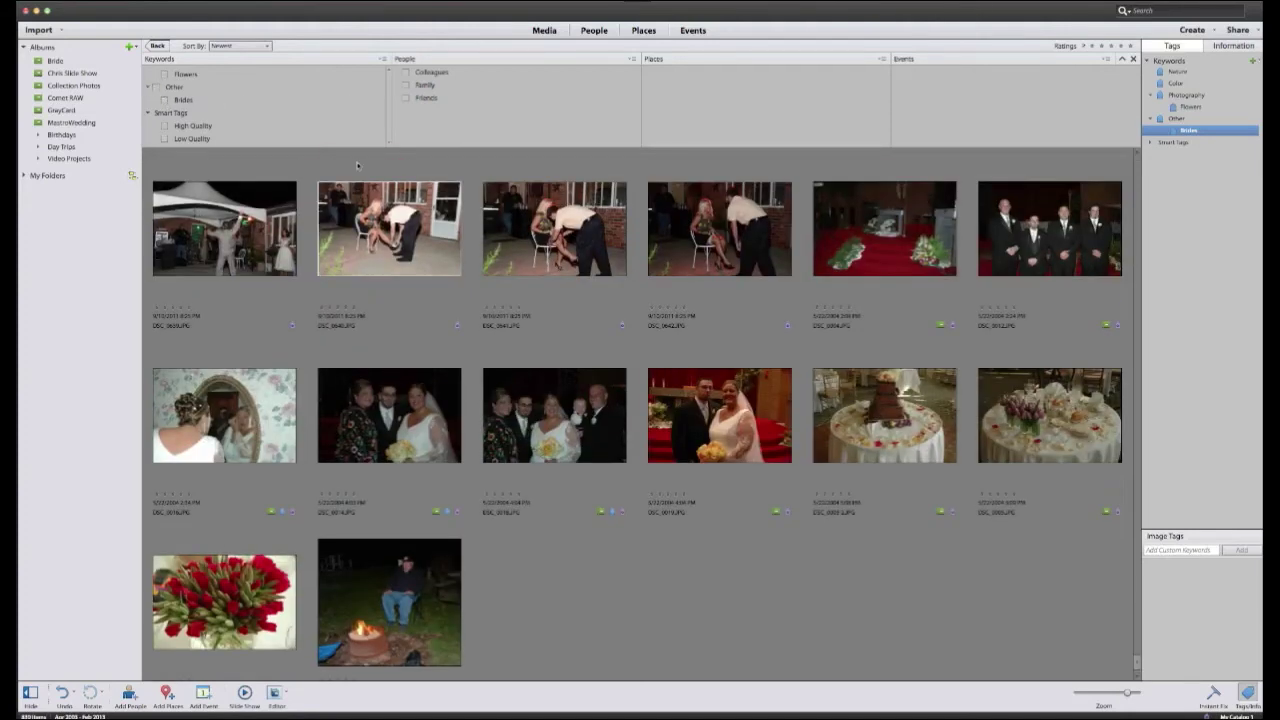
{"action": "left_click", "coordinate": [406, 85]}
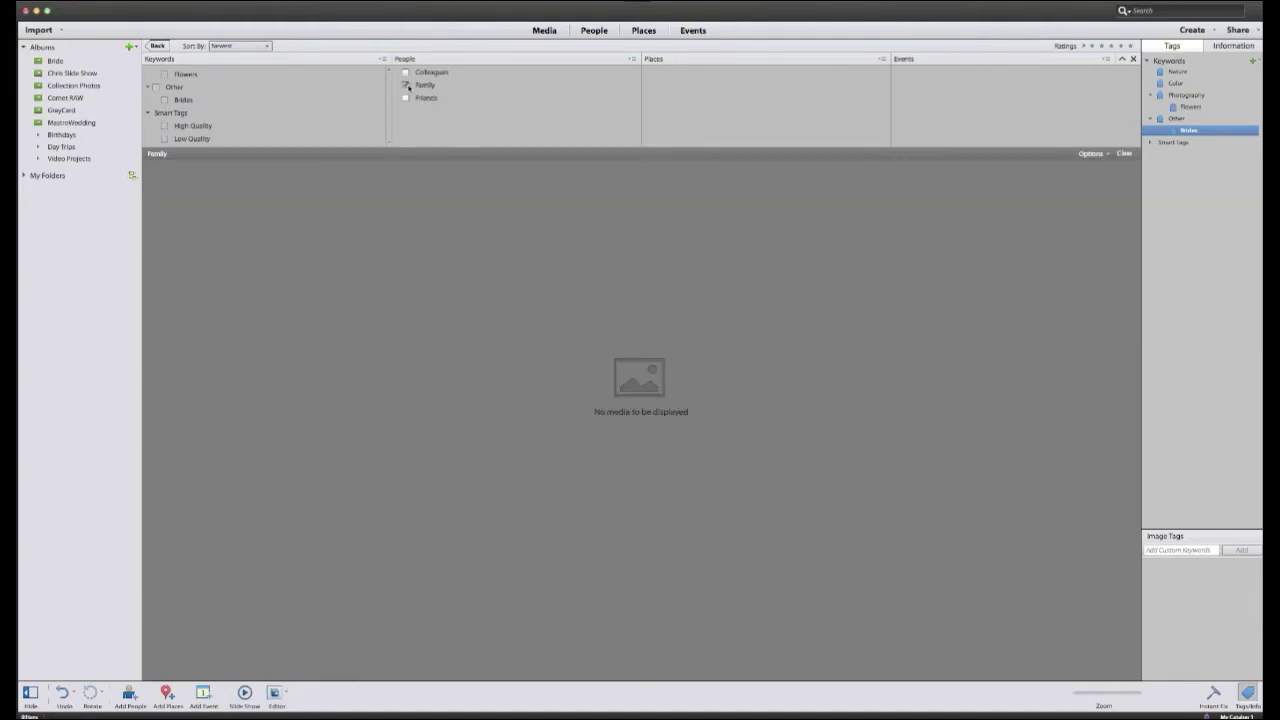
{"action": "left_click", "coordinate": [406, 85]}
Step: Leave the filtered view and browse the Bride and Comet RAW albums
{"action": "left_click", "coordinate": [157, 46]}
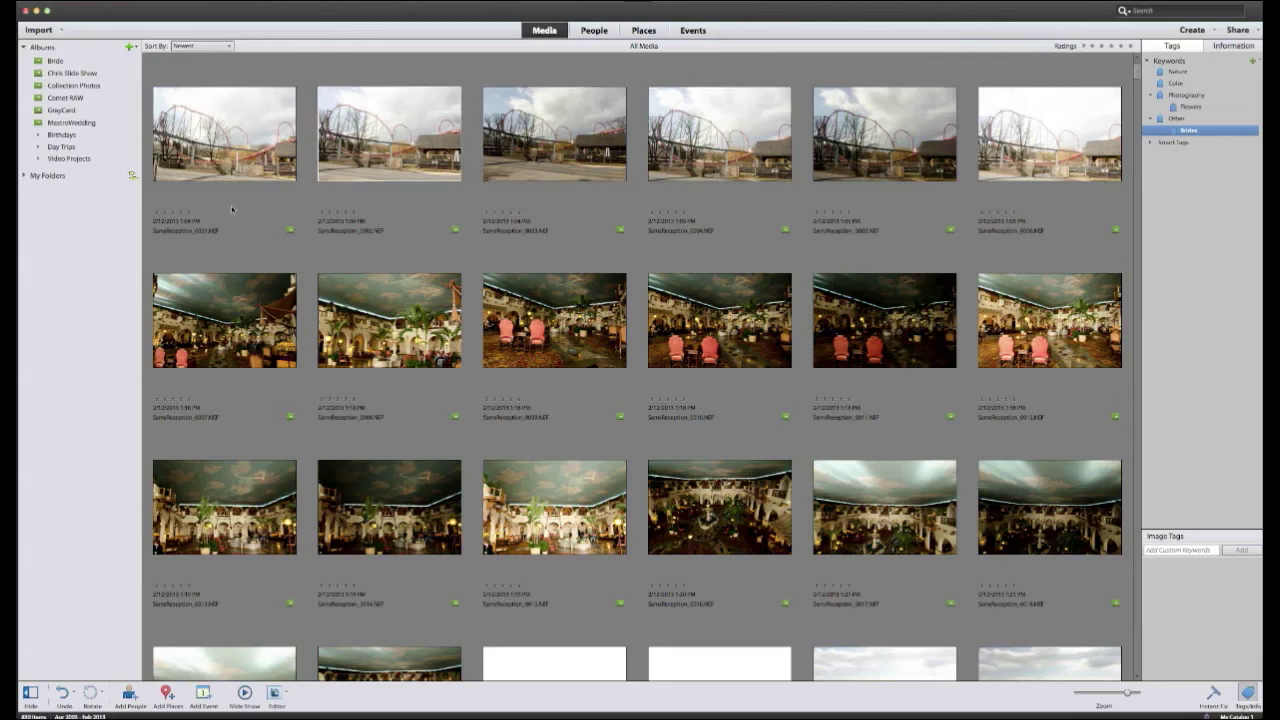
{"action": "left_click", "coordinate": [58, 62]}
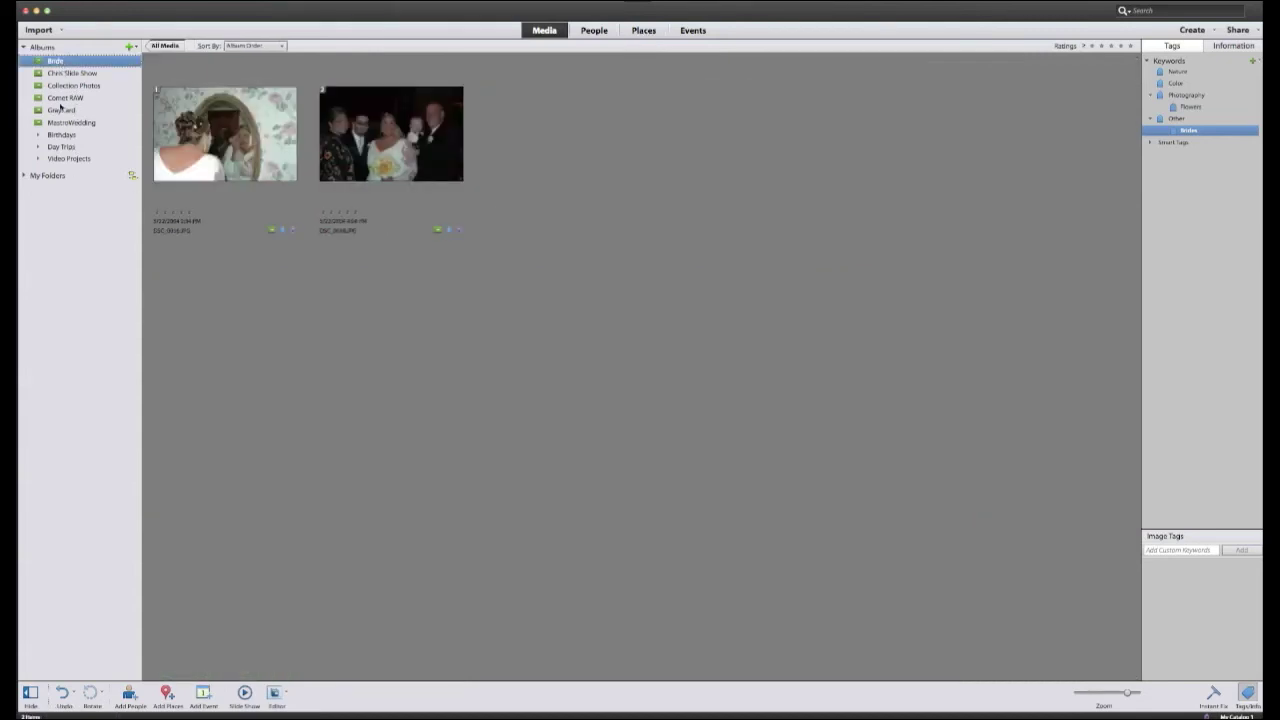
{"action": "left_click", "coordinate": [63, 98]}
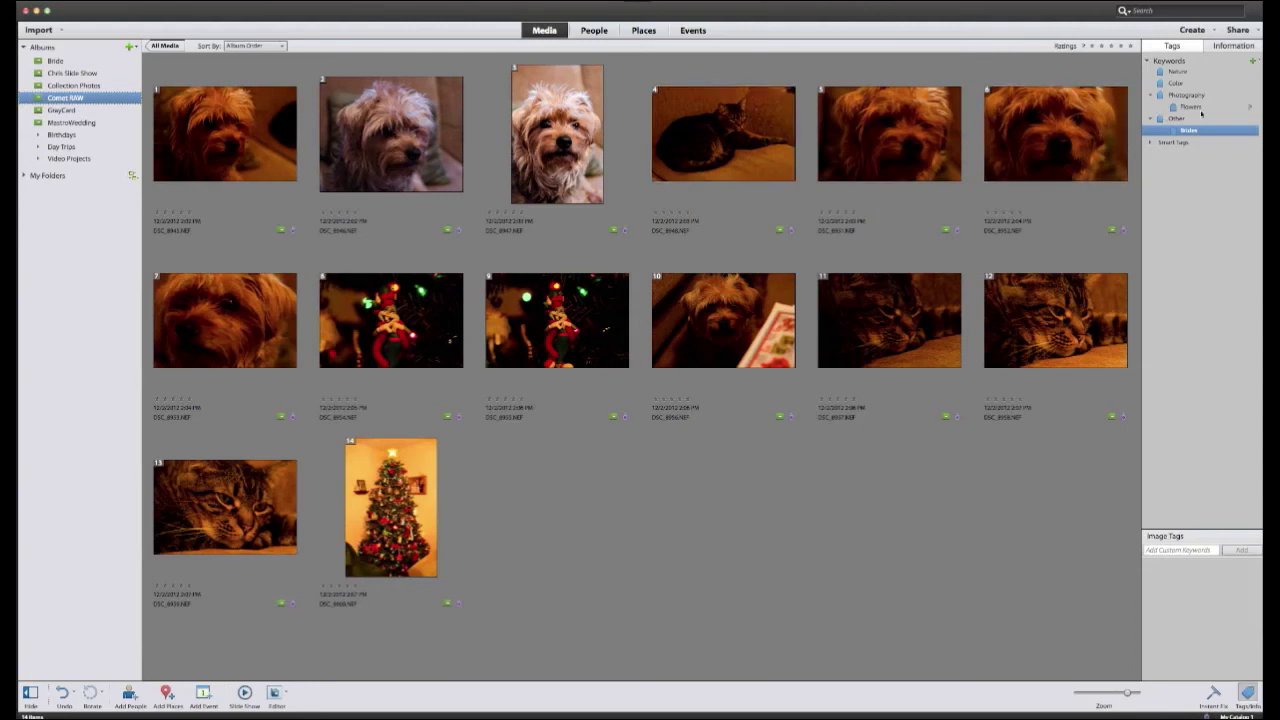
Step: Create a keyword tag category named Birthdays with a chosen category icon, accepting the duplicate of the album category's name
{"action": "left_click", "coordinate": [1253, 61]}
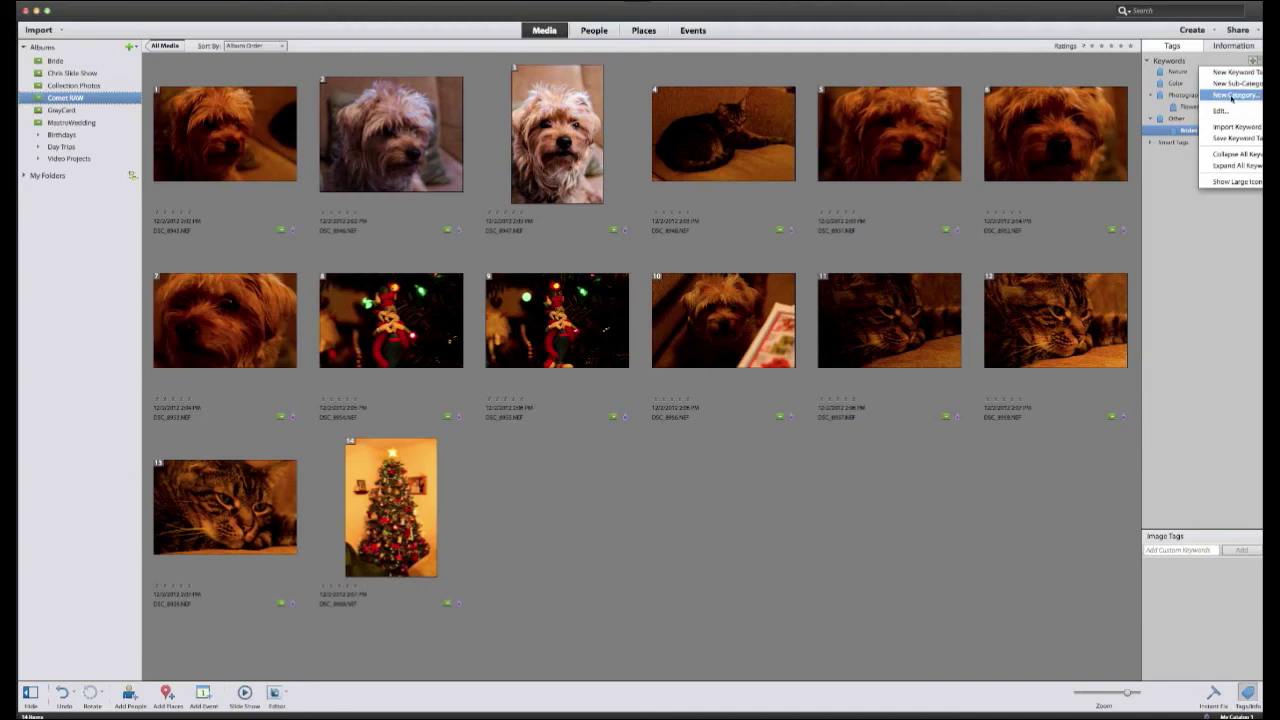
{"action": "left_click", "coordinate": [1226, 96]}
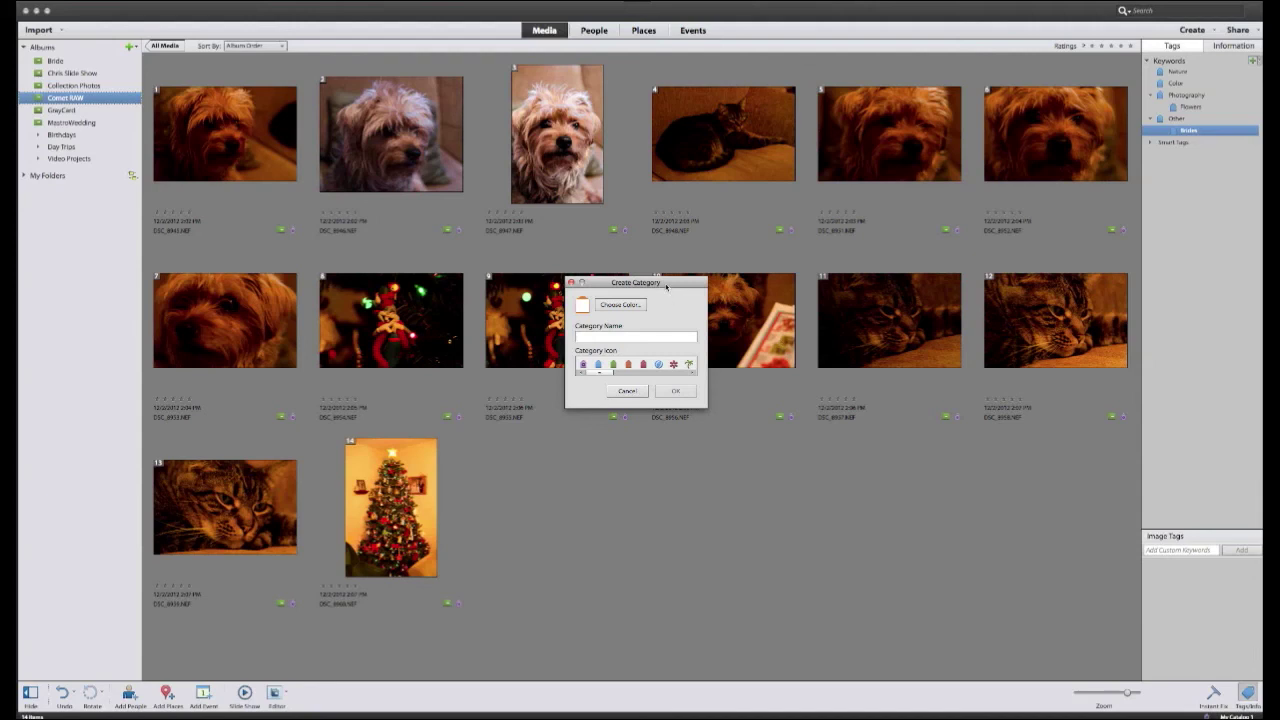
{"action": "left_click_drag", "start_coordinate": [666, 286], "coordinate": [697, 308]}
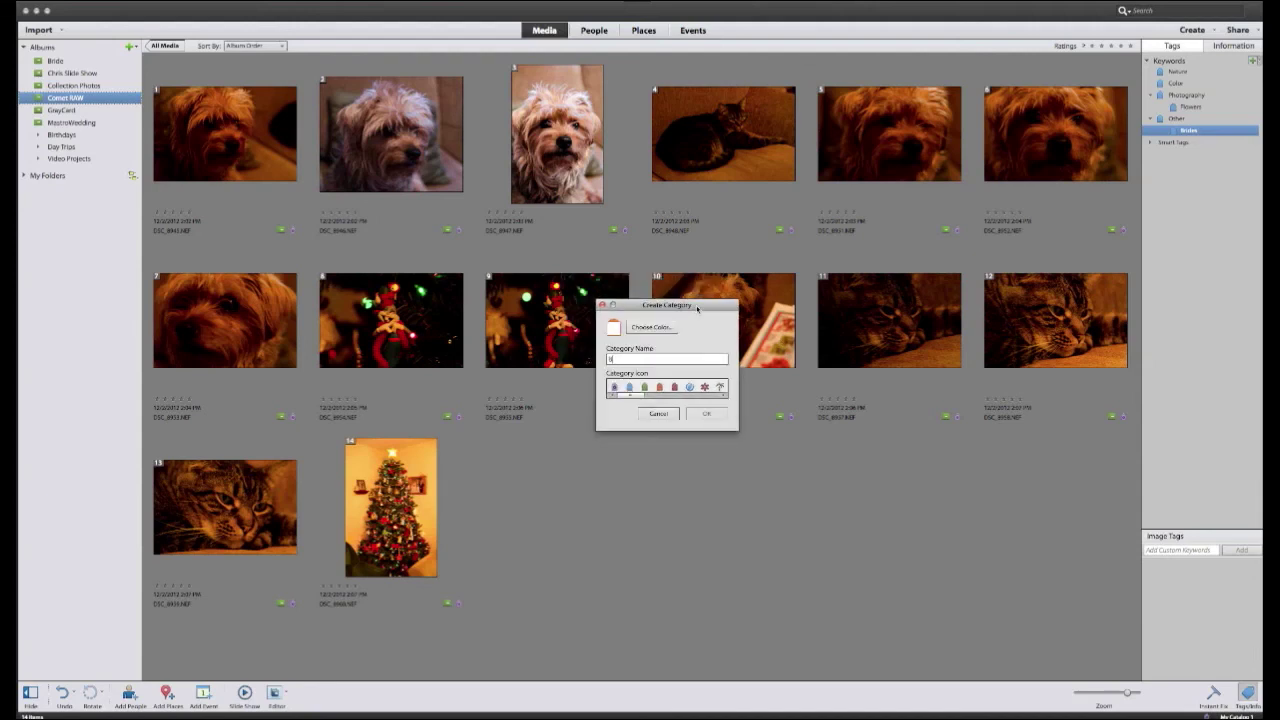
{"action": "type", "text": "Birthdays"}
{"action": "left_click", "coordinate": [659, 387]}
{"action": "left_click", "coordinate": [705, 413]}
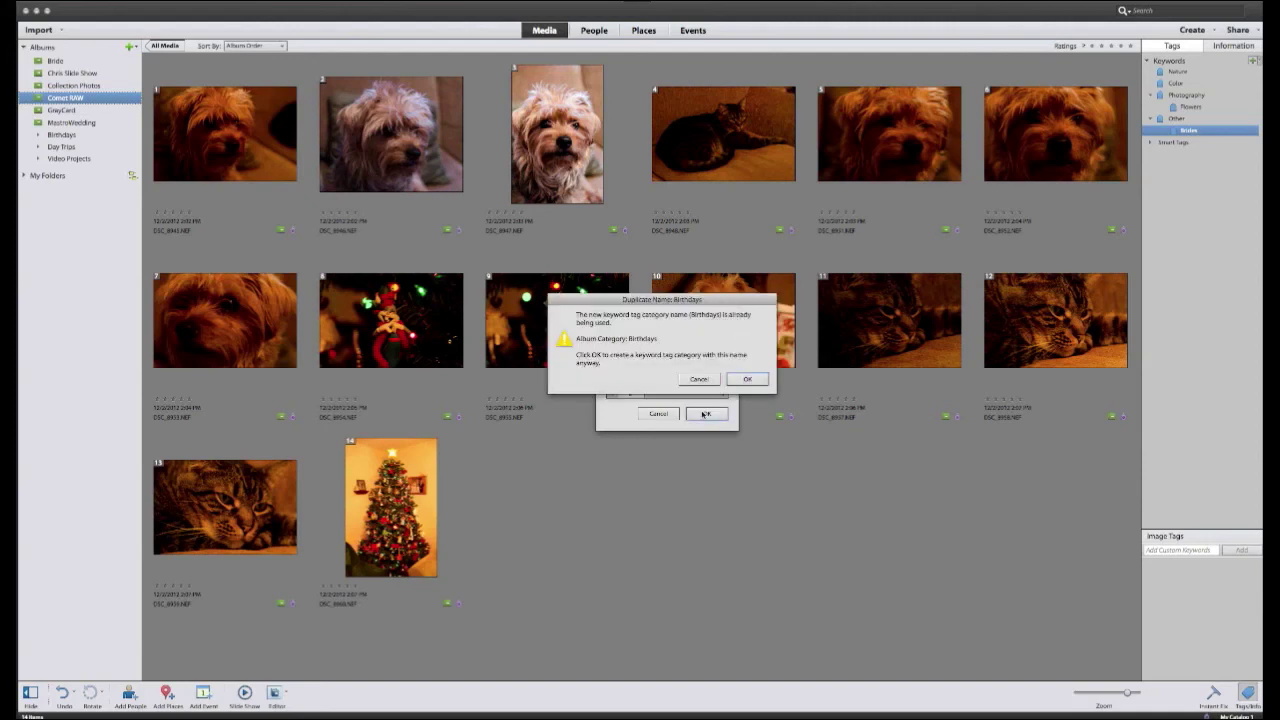
{"action": "left_click", "coordinate": [697, 380]}
{"action": "left_click", "coordinate": [747, 379]}
{"action": "left_click", "coordinate": [747, 379]}
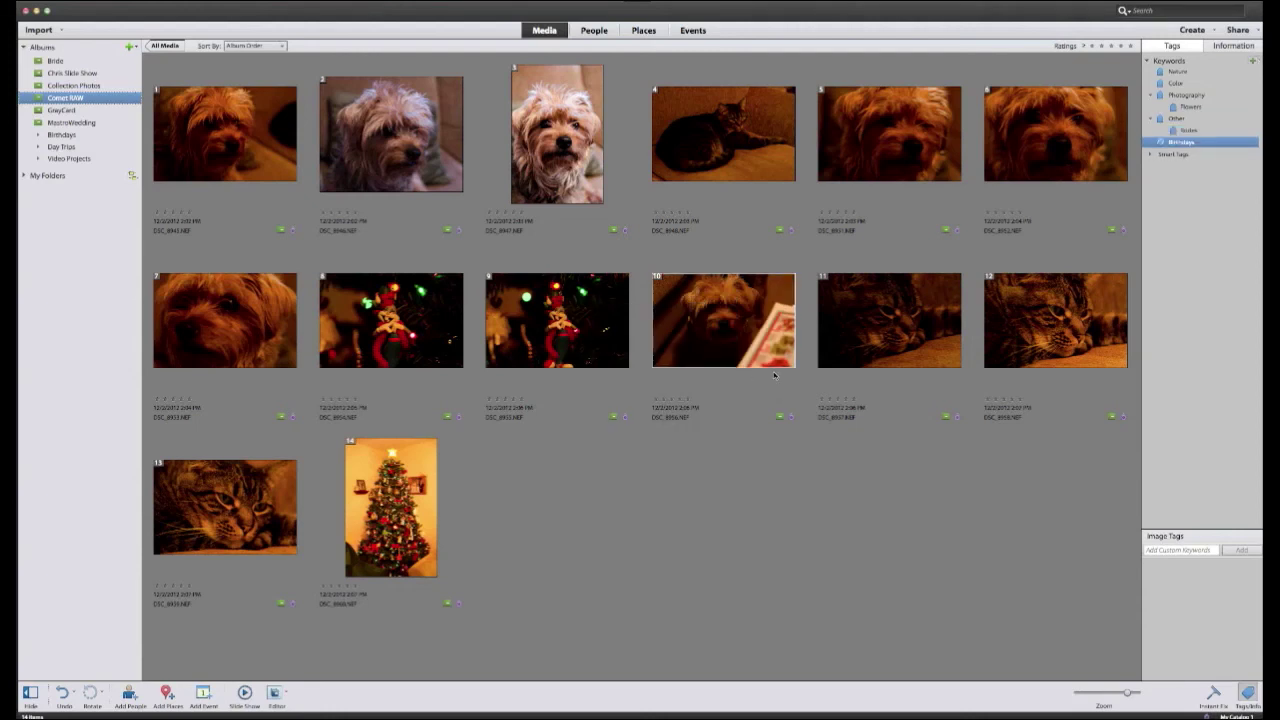
Step: Create a keyword tag named Comets inside the Birthdays keyword category
{"action": "right_click", "coordinate": [1200, 145]}
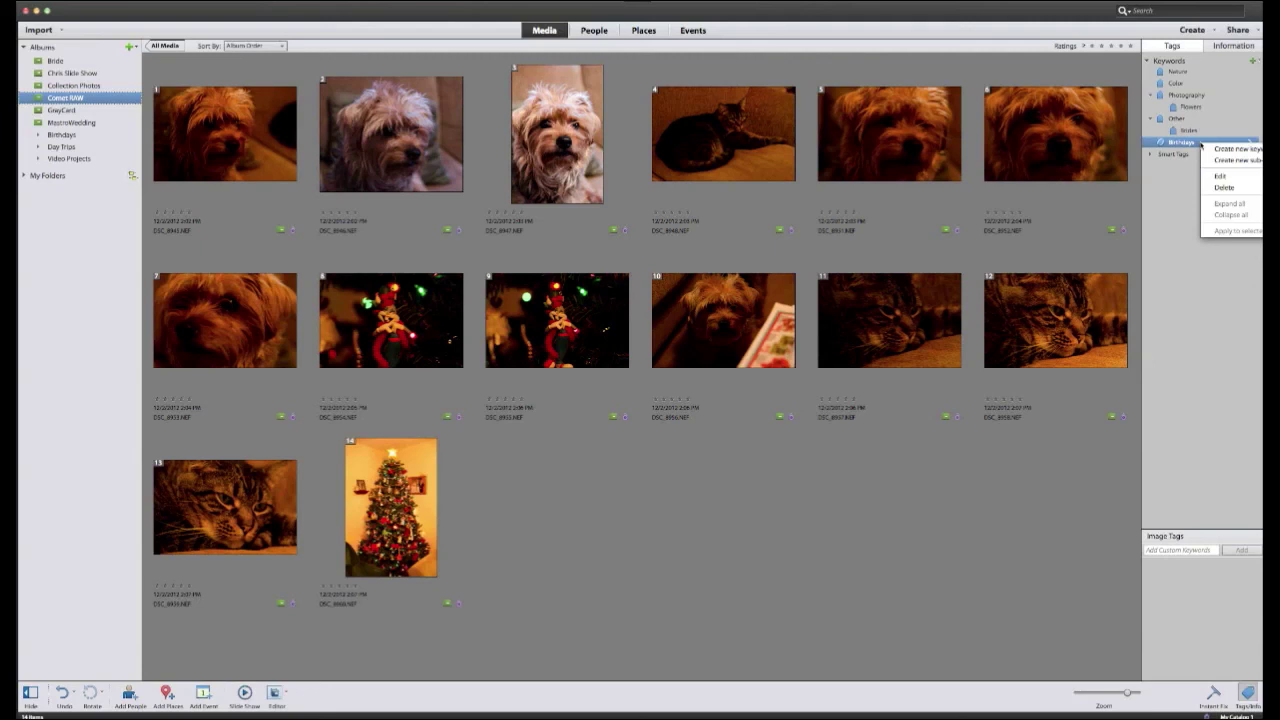
{"action": "left_click", "coordinate": [1199, 144]}
{"action": "right_click", "coordinate": [1195, 142]}
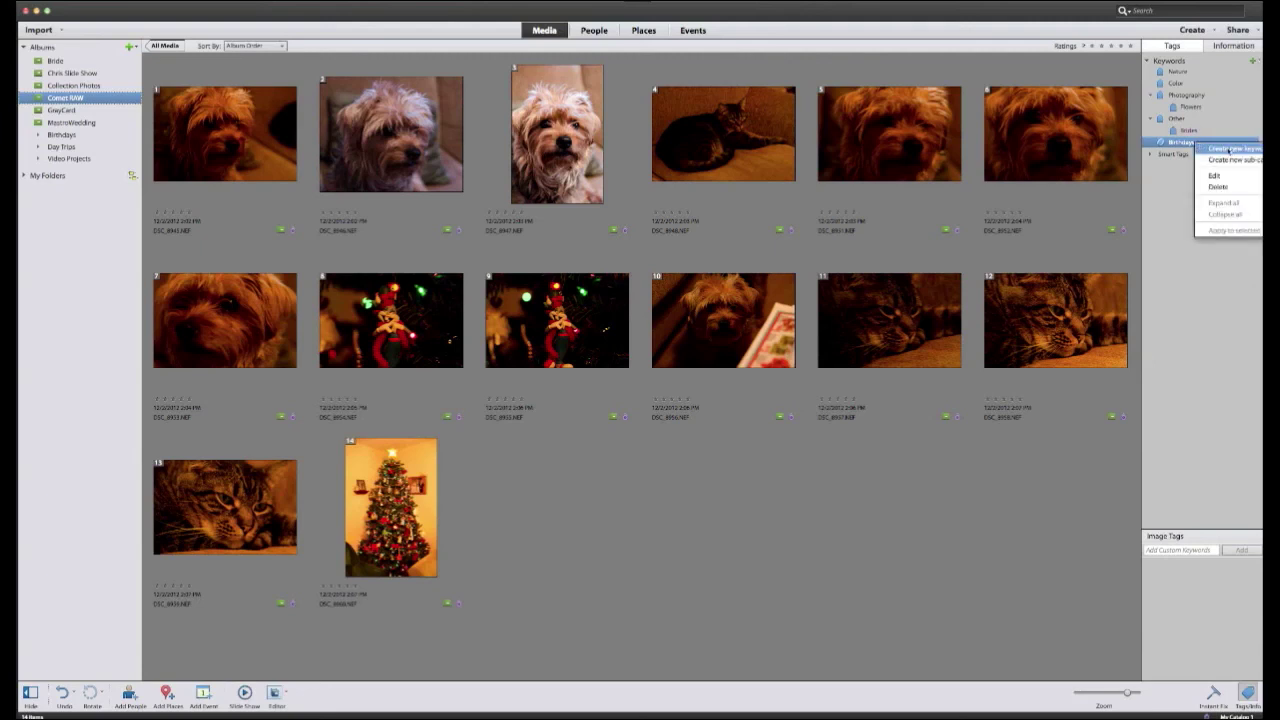
{"action": "left_click", "coordinate": [1229, 149]}
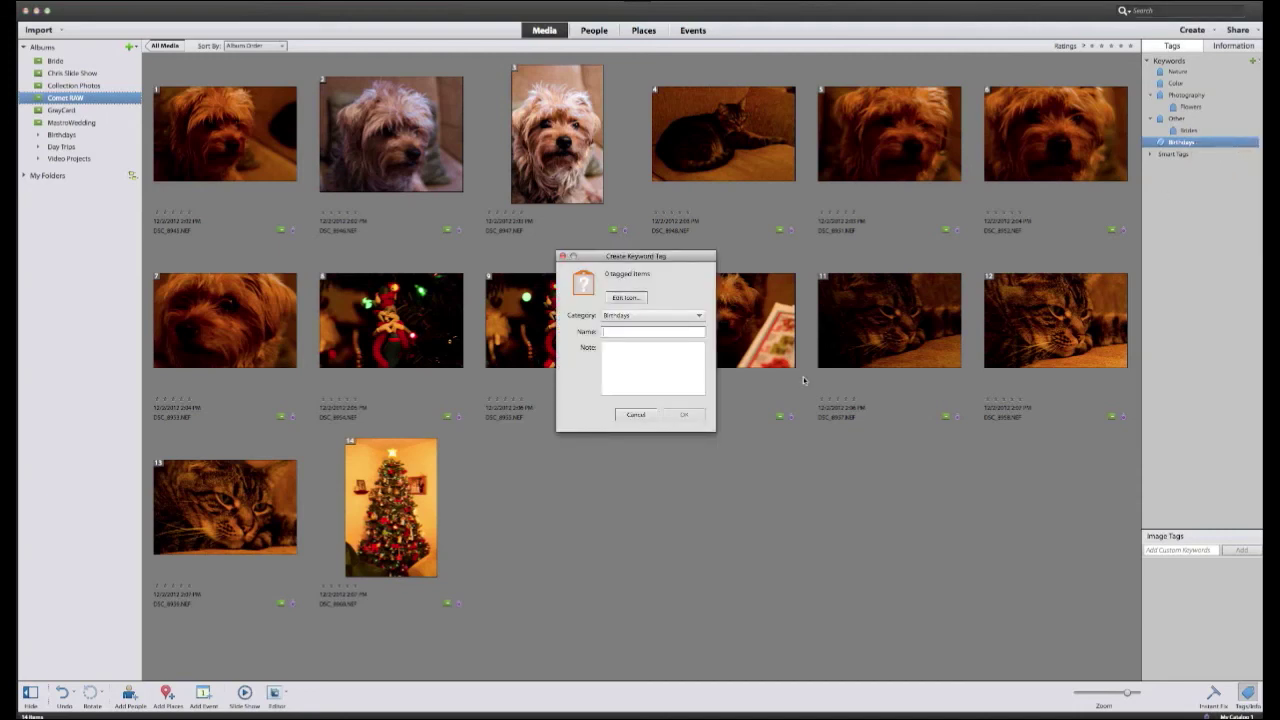
{"action": "type", "text": "Comets"}
{"action": "left_click", "coordinate": [680, 415]}
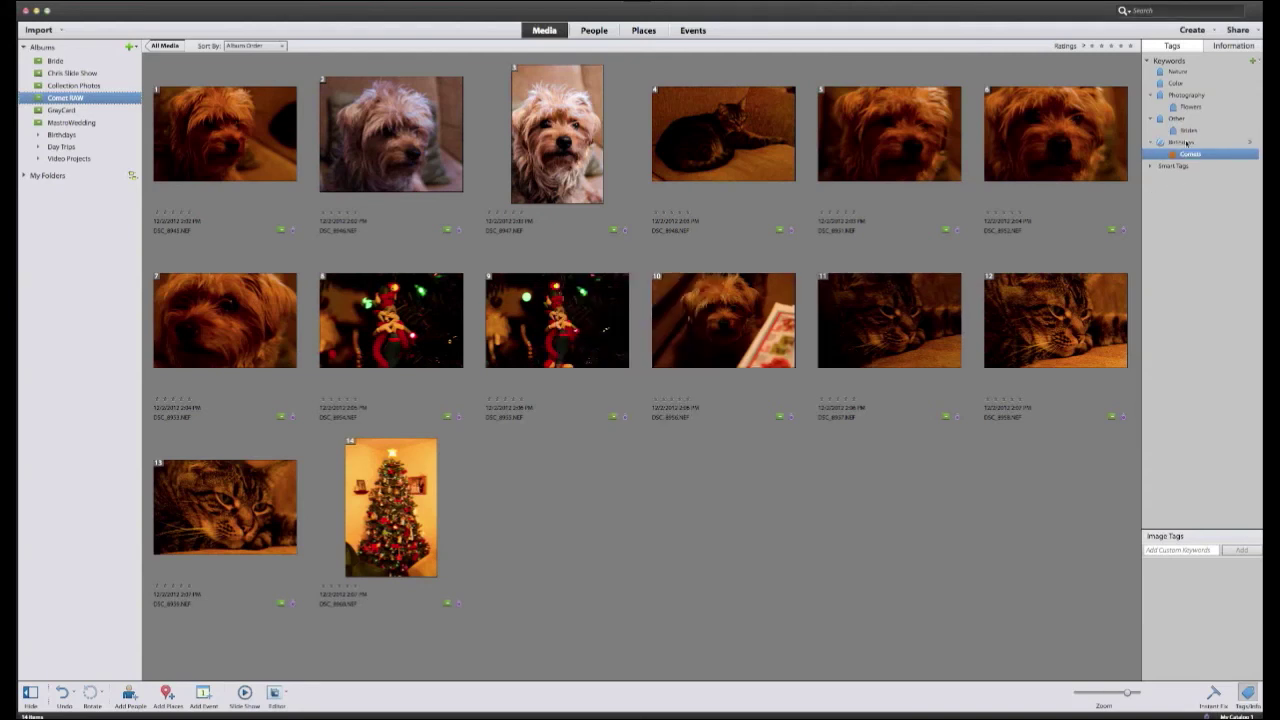
Step: Apply the Comets keyword tag to the second, third, fifth and sixth dog photos in the album, and deselect them
{"action": "left_click_drag", "start_coordinate": [1190, 154], "coordinate": [782, 84]}
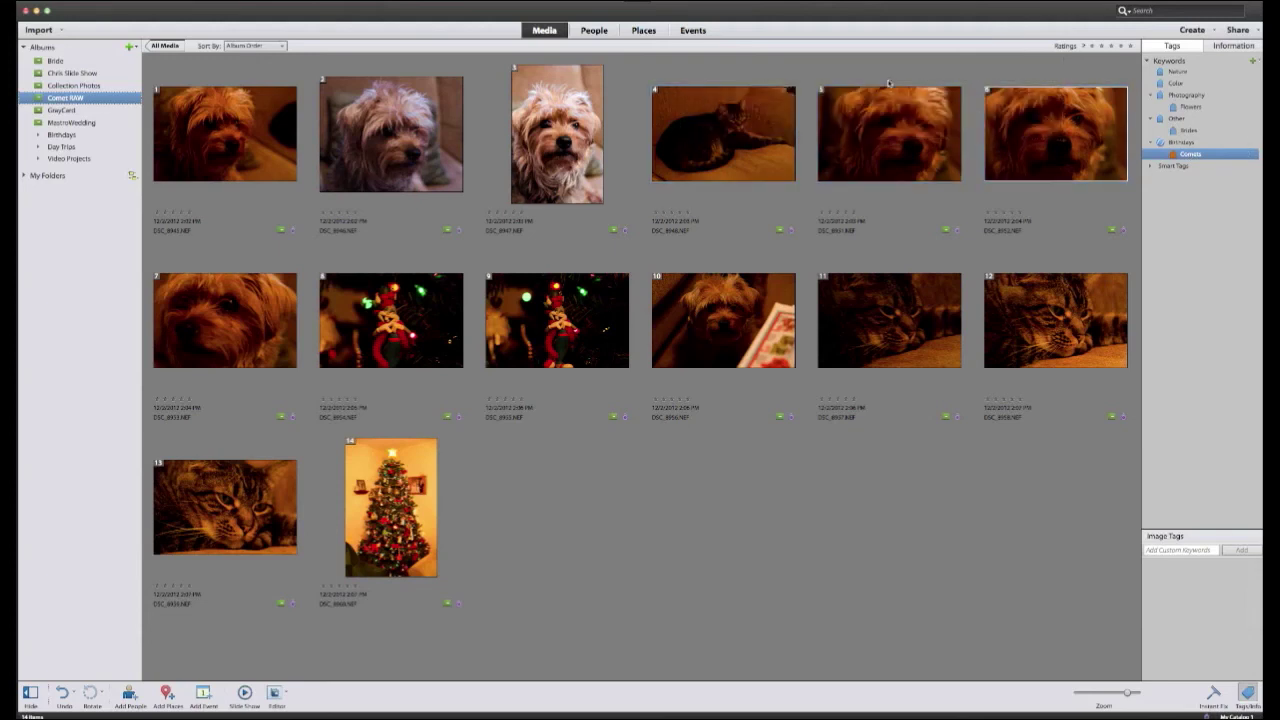
{"action": "left_click", "coordinate": [918, 155], "text": "super"}
{"action": "left_click", "coordinate": [572, 166], "text": "super"}
{"action": "left_click", "coordinate": [416, 178], "text": "super"}
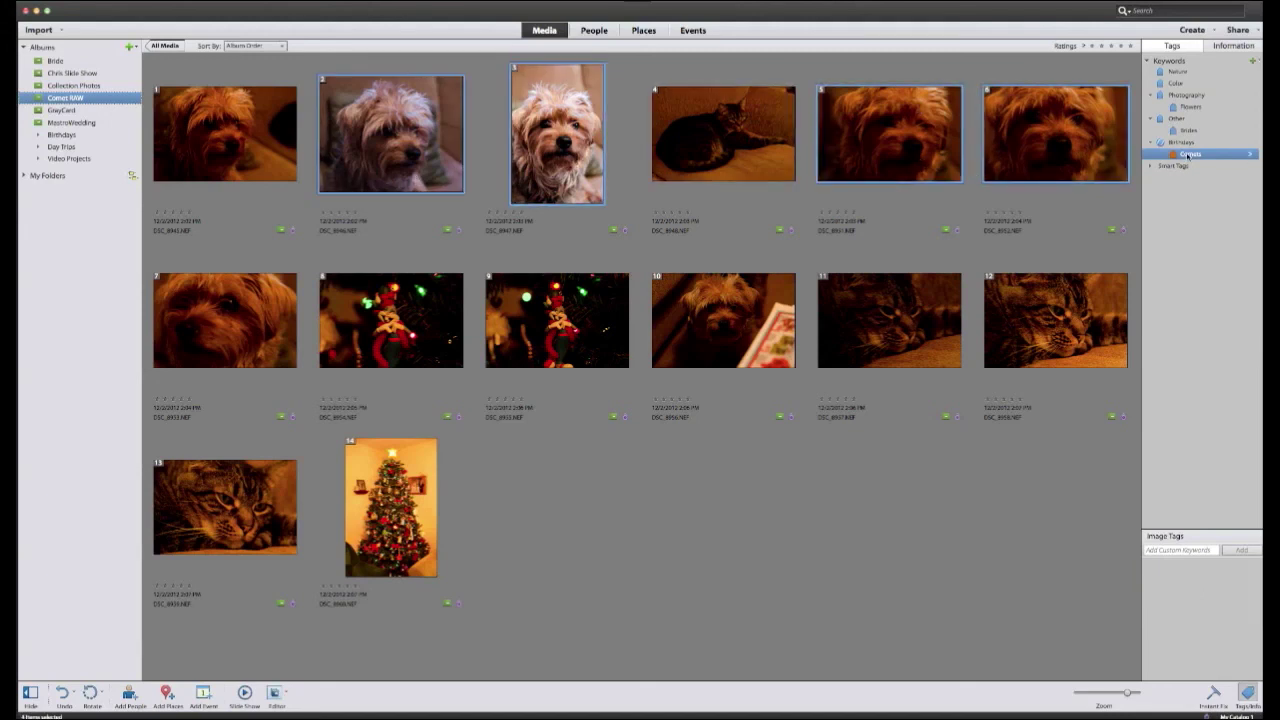
{"action": "left_click_drag", "start_coordinate": [1186, 167], "coordinate": [1064, 167]}
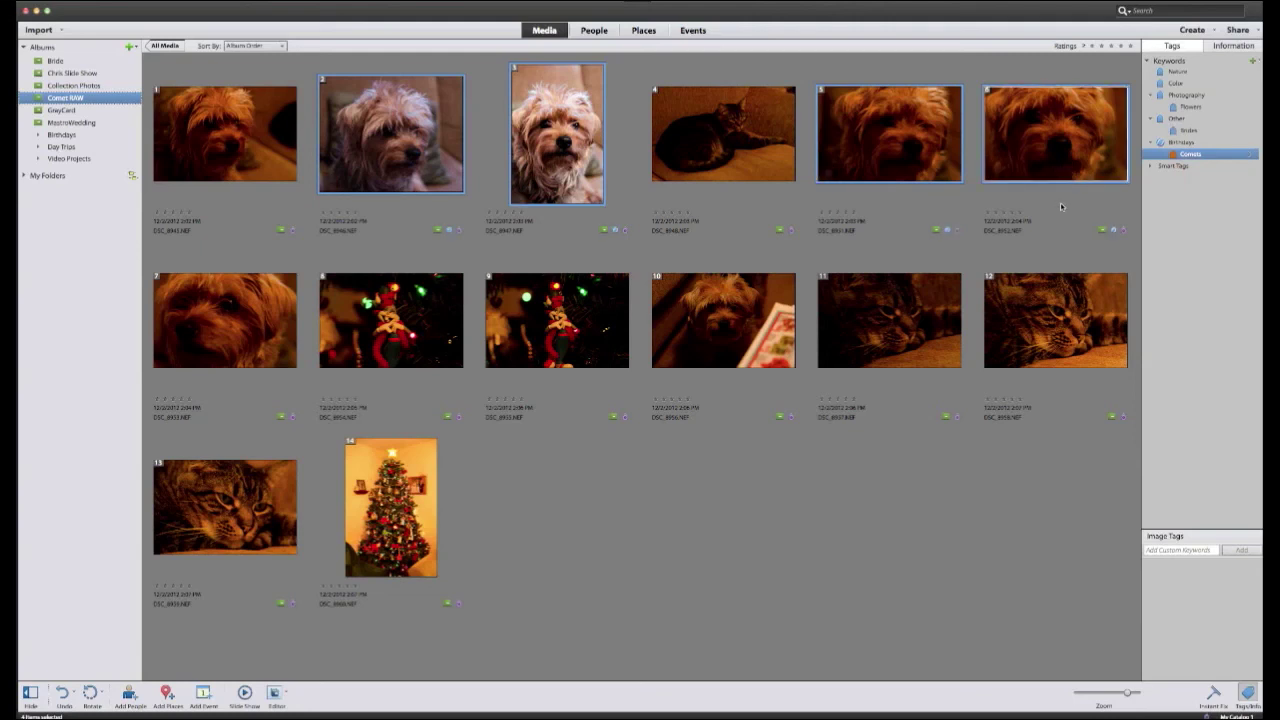
{"action": "left_click", "coordinate": [1062, 207]}
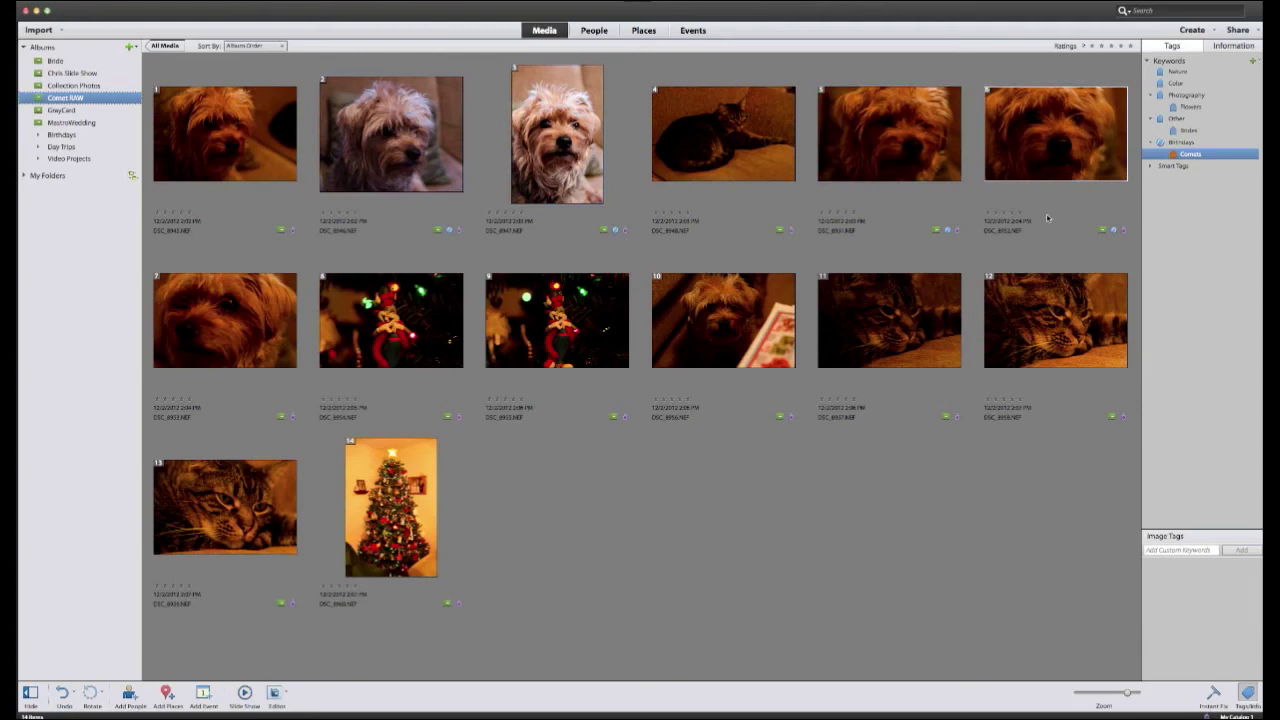
Step: Show only the photos tagged Comets, and return to the full media collection
{"action": "left_click", "coordinate": [1251, 155]}
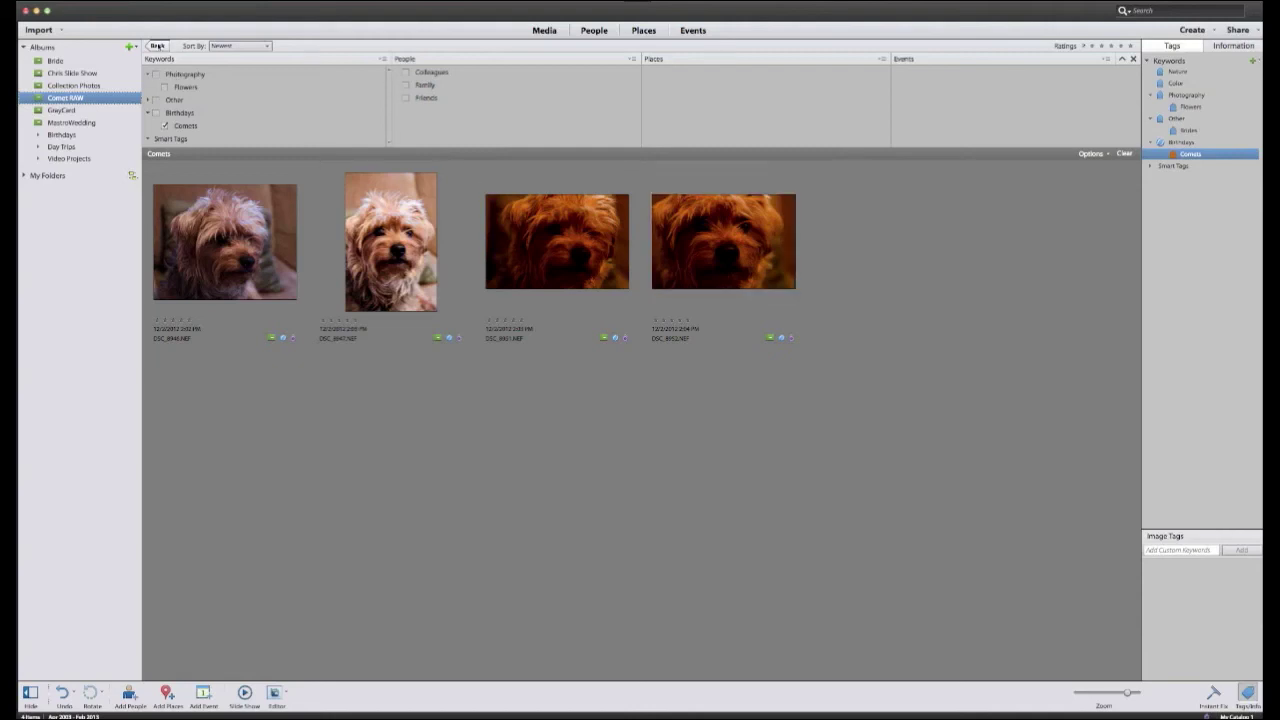
{"action": "left_click", "coordinate": [158, 46]}
{"action": "left_click", "coordinate": [158, 46]}
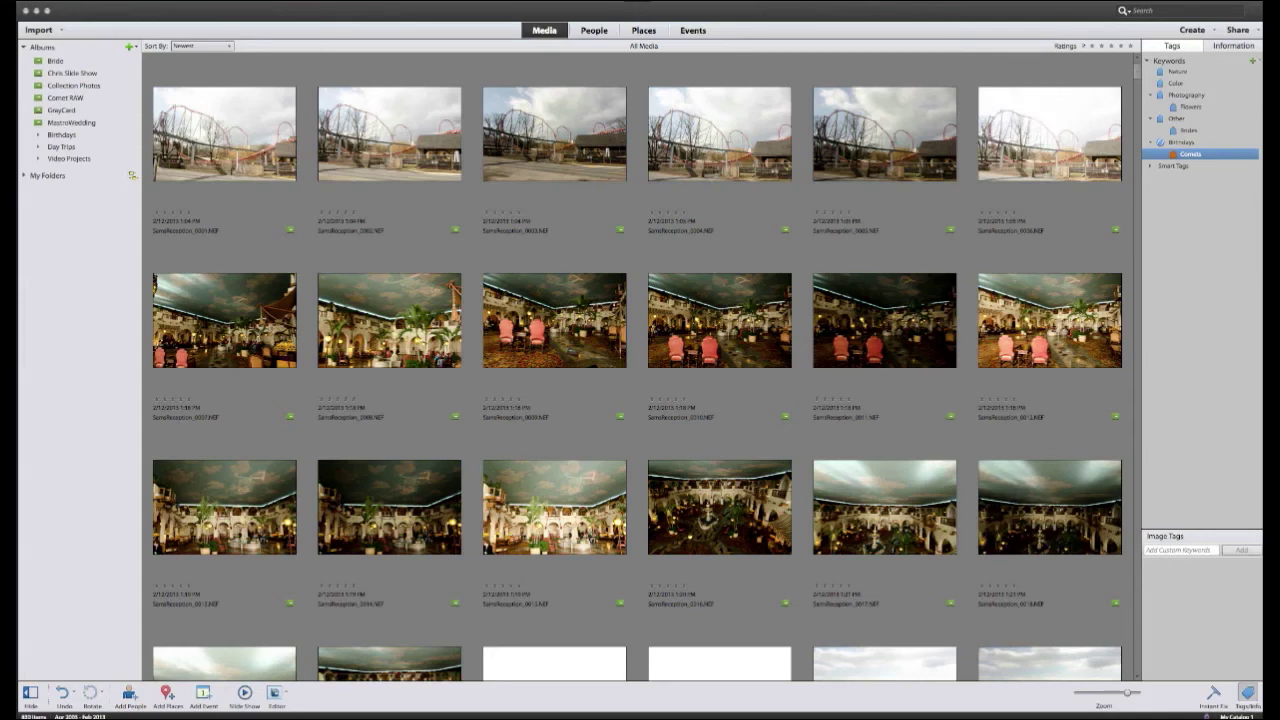
Step: Switch to the chat room app, reposition its window to read the viewers' messages, and hide it again
{"action": "key", "text": "super+Tab"}
{"action": "left_click_drag", "start_coordinate": [506, 14], "coordinate": [609, 52]}
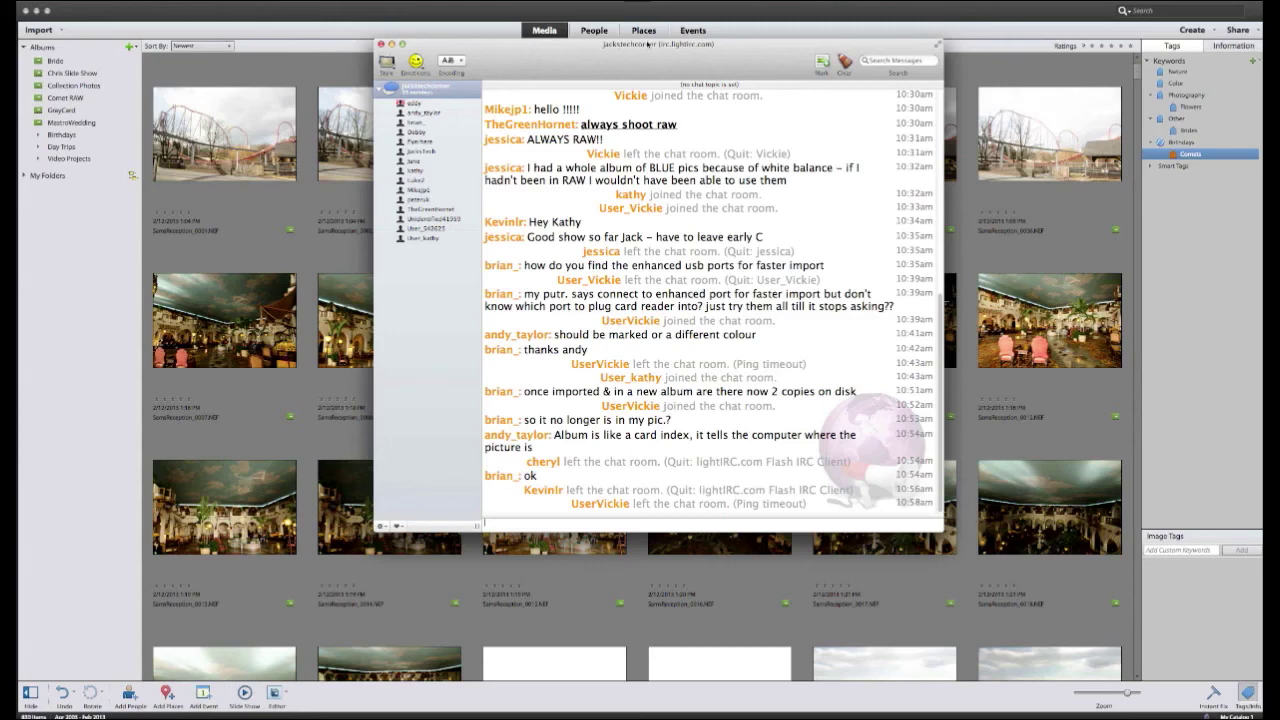
{"action": "left_click_drag", "start_coordinate": [648, 45], "coordinate": [422, 45]}
{"action": "key", "text": "super+h"}
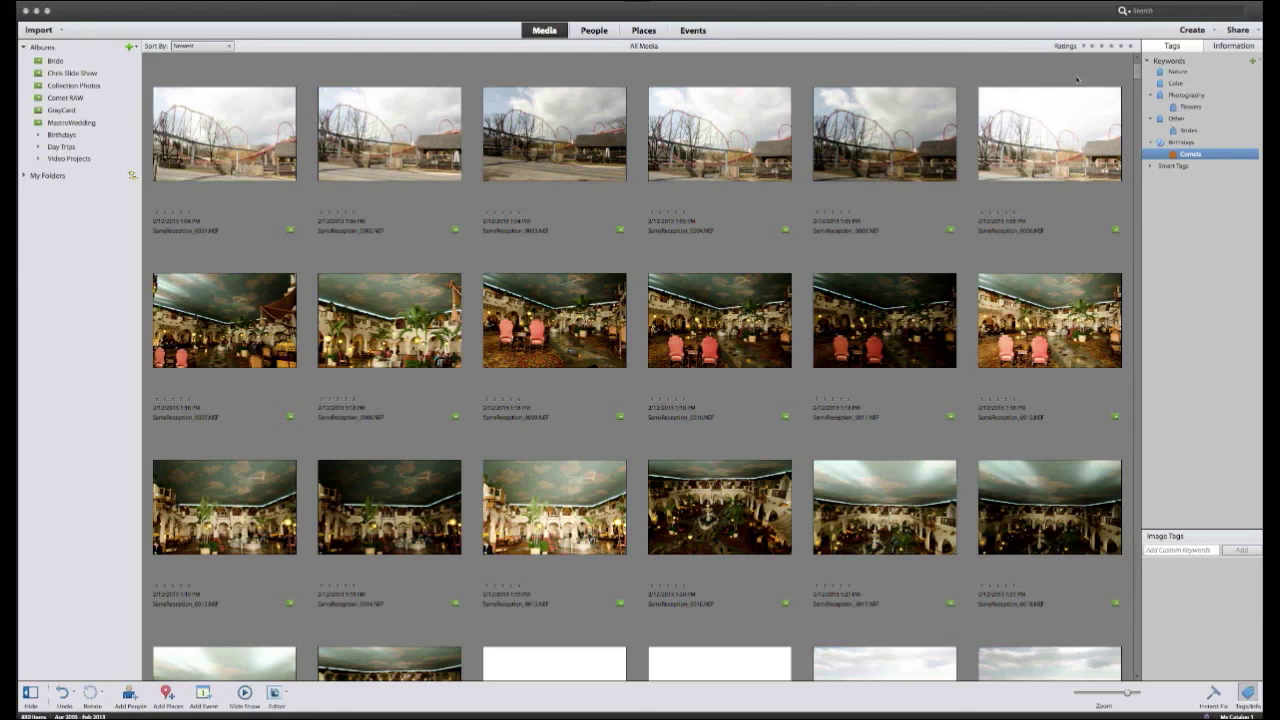
Step: Stack the six roller coaster photos together, and expand and collapse the stack to check its contents
{"action": "left_click_drag", "start_coordinate": [1126, 73], "coordinate": [183, 180]}
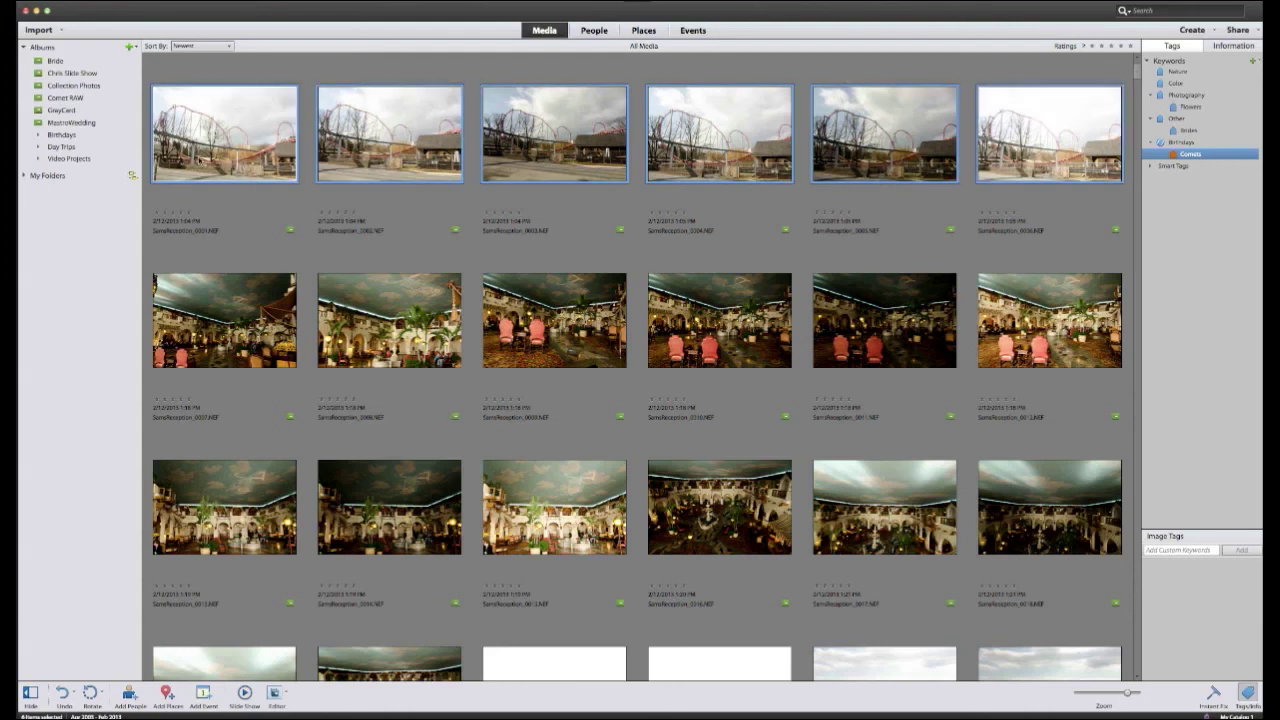
{"action": "right_click", "coordinate": [247, 139]}
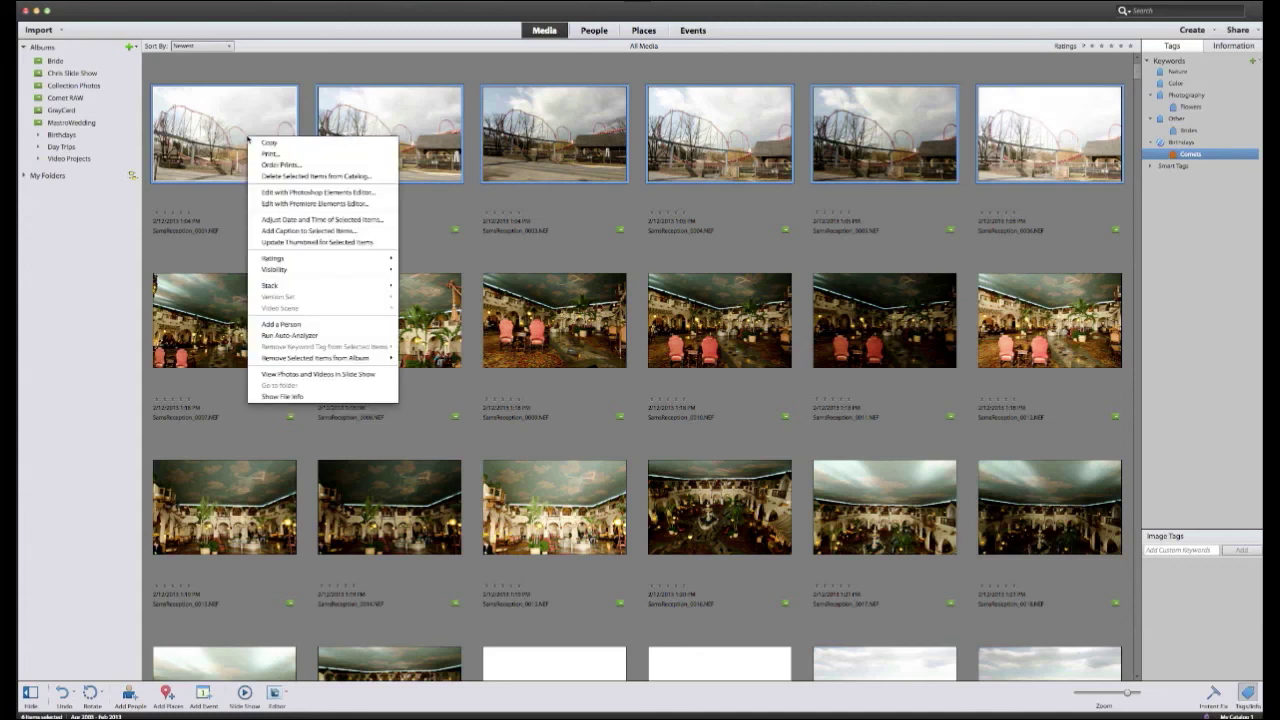
{"action": "mouse_move", "coordinate": [266, 289]}
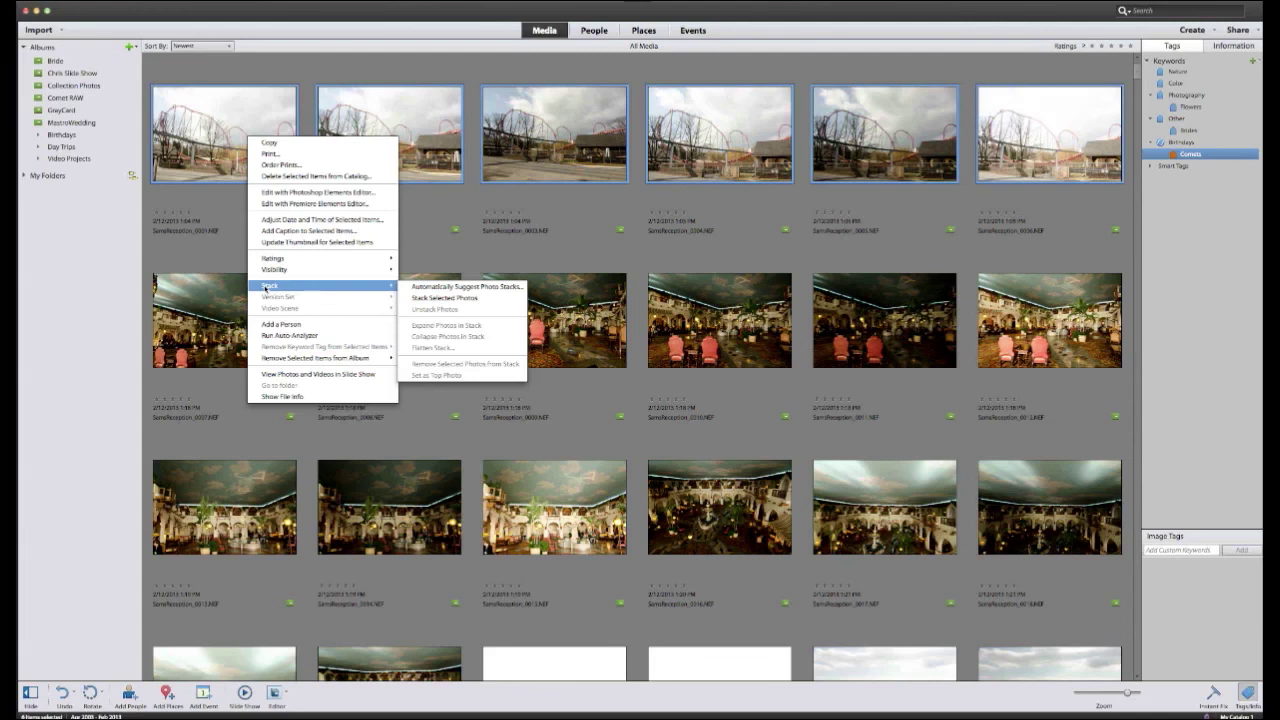
{"action": "left_click", "coordinate": [447, 299]}
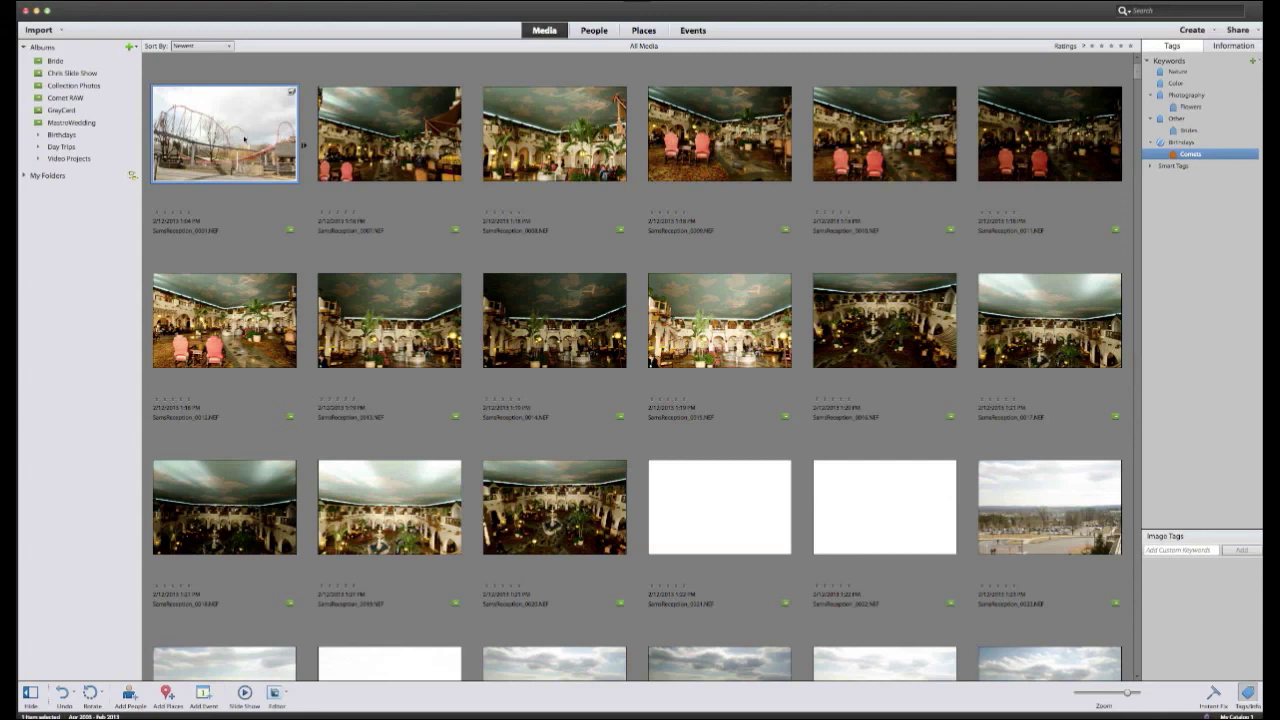
{"action": "left_click", "coordinate": [305, 148]}
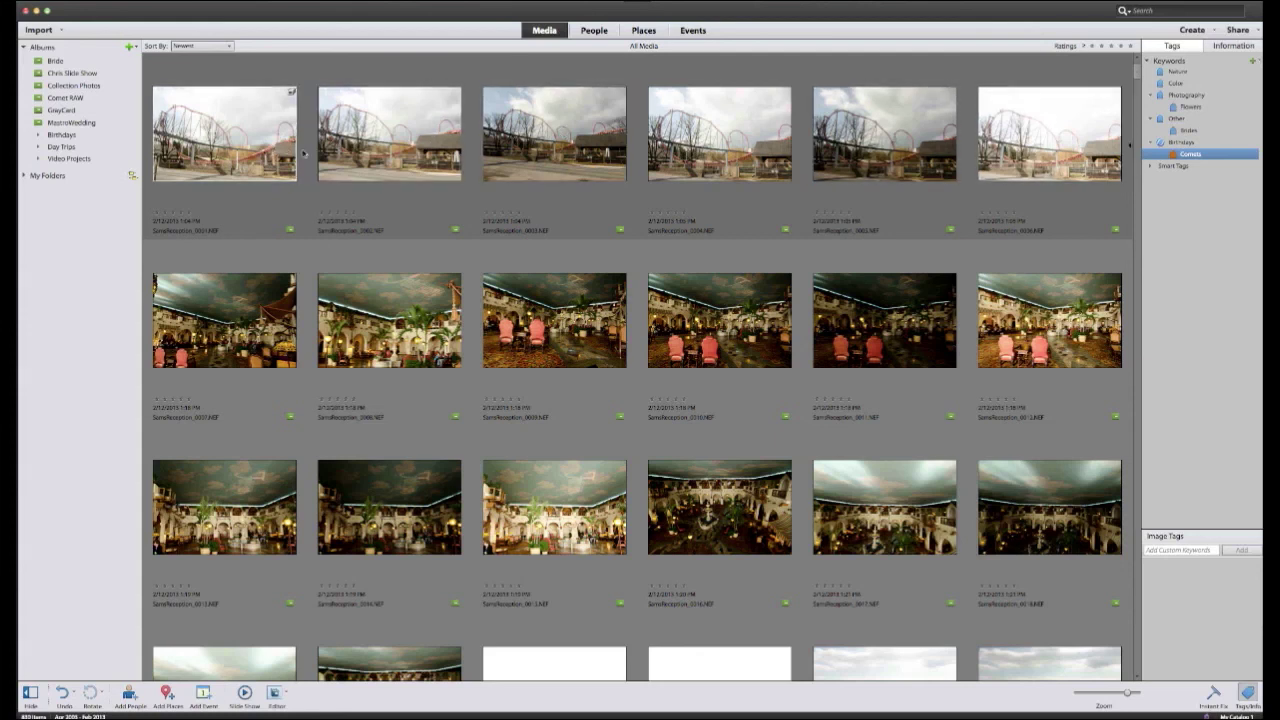
{"action": "left_click", "coordinate": [1131, 147]}
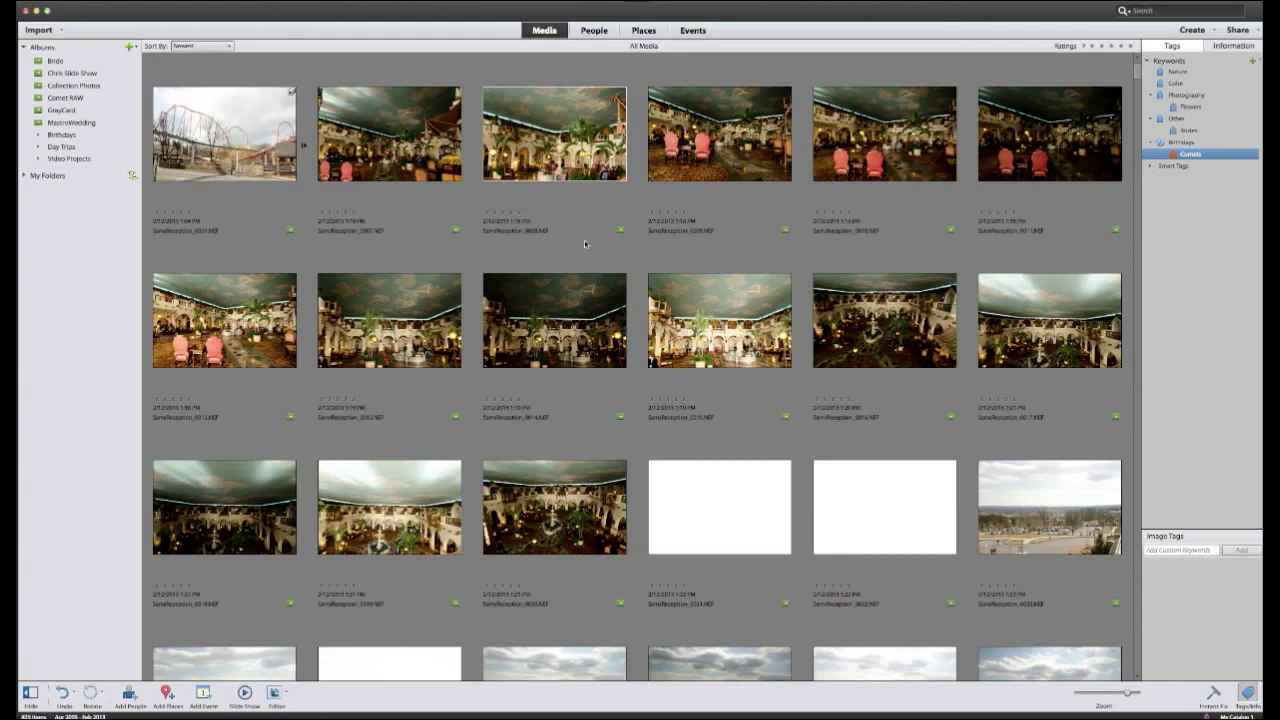
Step: Select all fourteen hotel lobby interior photos and stack them together
{"action": "left_click_drag", "start_coordinate": [612, 440], "coordinate": [123, 267]}
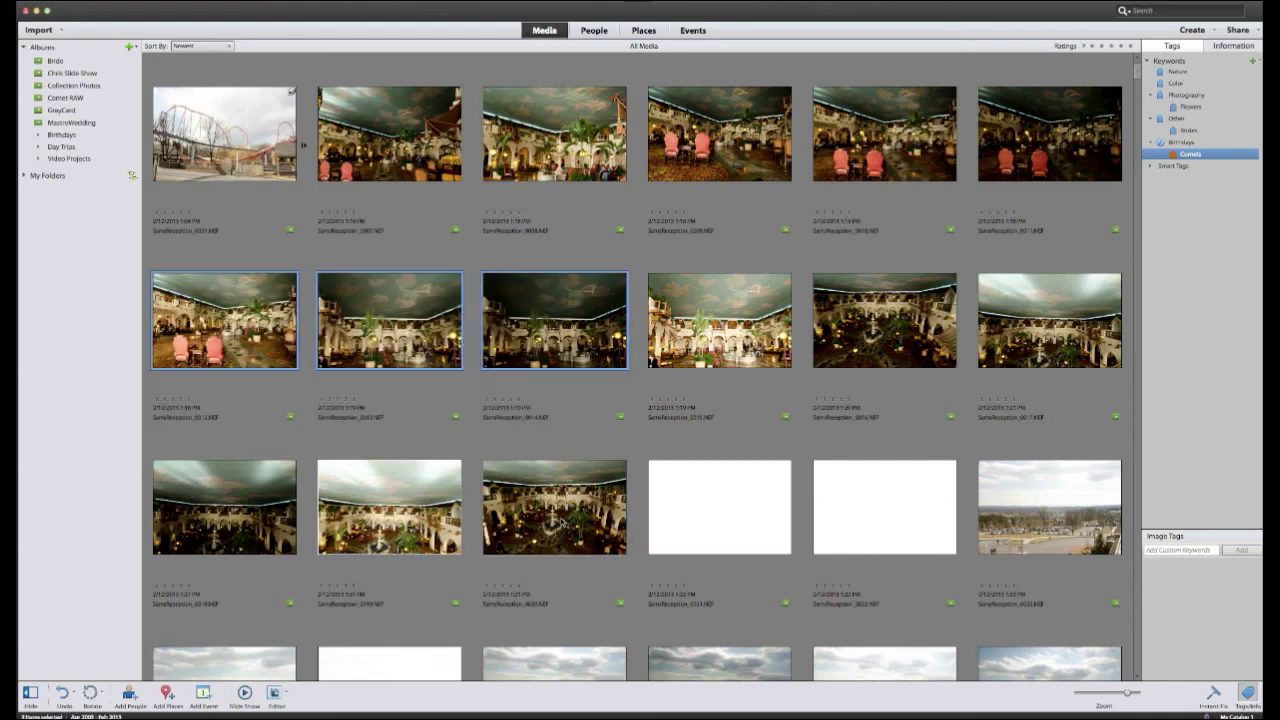
{"action": "left_click_drag", "start_coordinate": [636, 568], "coordinate": [108, 233]}
{"action": "left_click", "coordinate": [757, 318], "text": "super"}
{"action": "left_click", "coordinate": [884, 320], "text": "super"}
{"action": "left_click", "coordinate": [1049, 320], "text": "super"}
{"action": "left_click", "coordinate": [1045, 170], "text": "super"}
{"action": "left_click", "coordinate": [880, 165], "text": "super"}
{"action": "left_click", "coordinate": [744, 162], "text": "super"}
{"action": "left_click", "coordinate": [560, 160], "text": "super"}
{"action": "left_click", "coordinate": [380, 160], "text": "super"}
{"action": "right_click", "coordinate": [378, 157]}
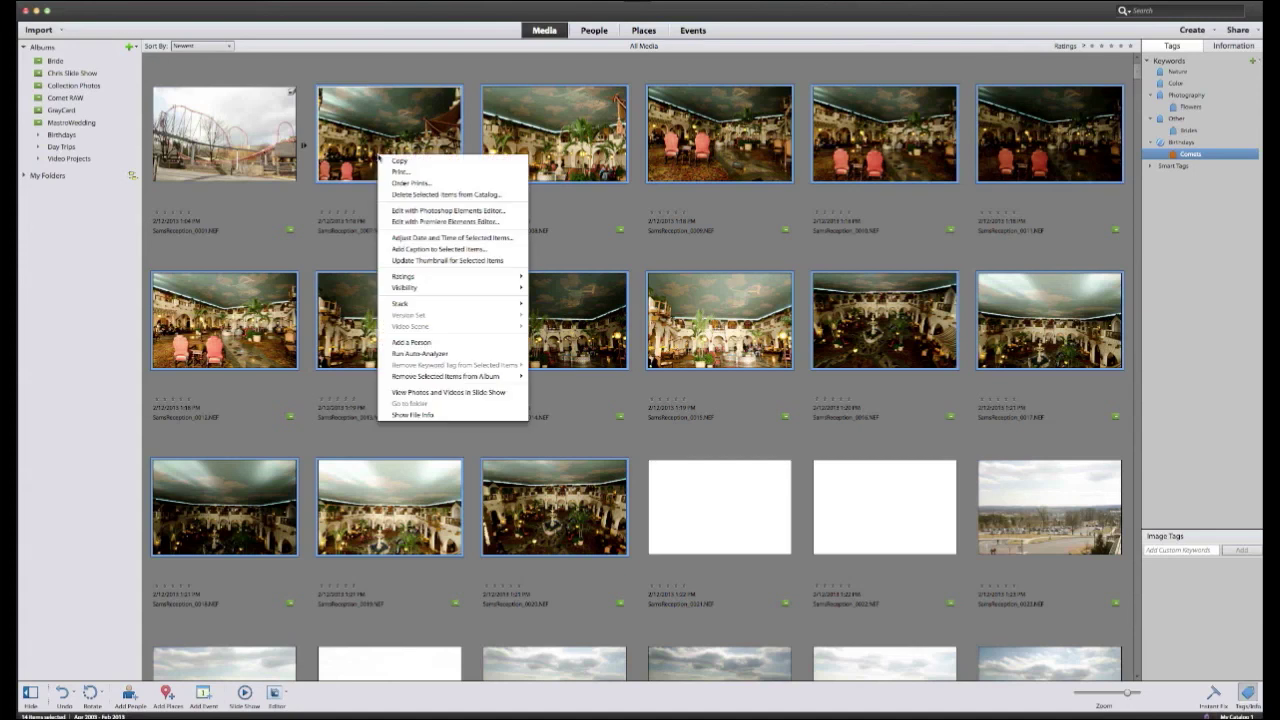
{"action": "mouse_move", "coordinate": [399, 303]}
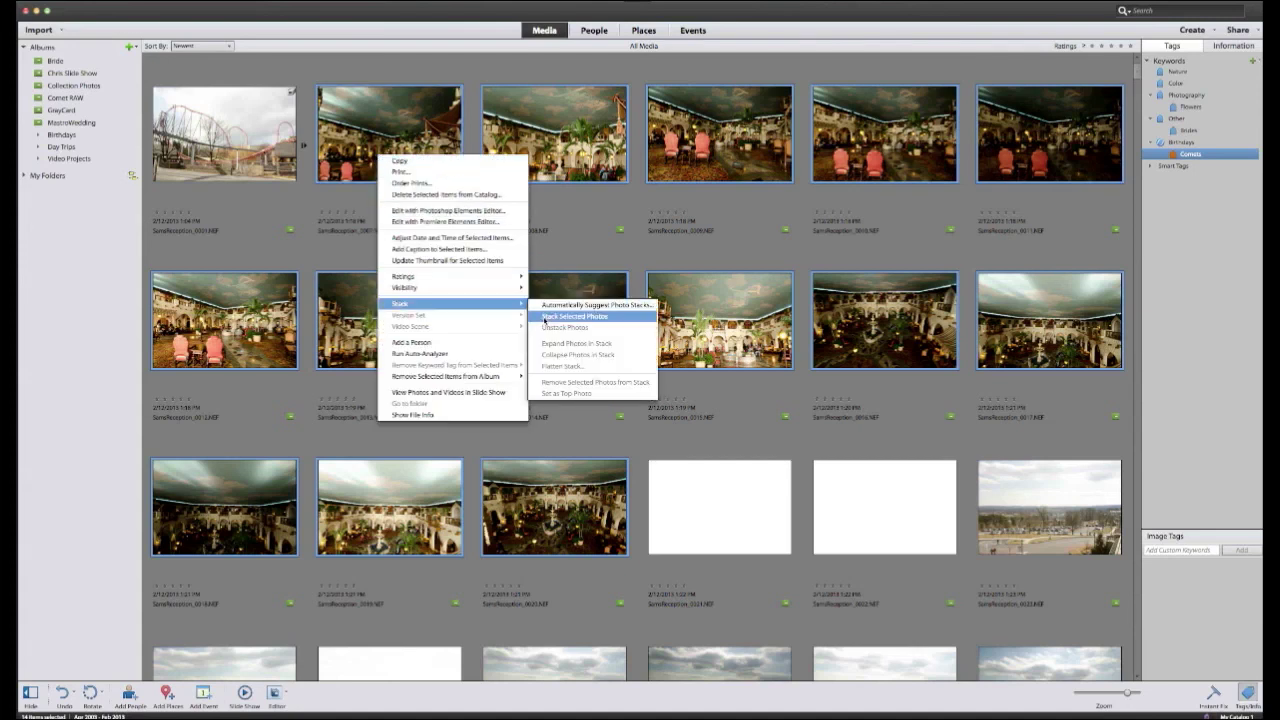
{"action": "left_click", "coordinate": [574, 316]}
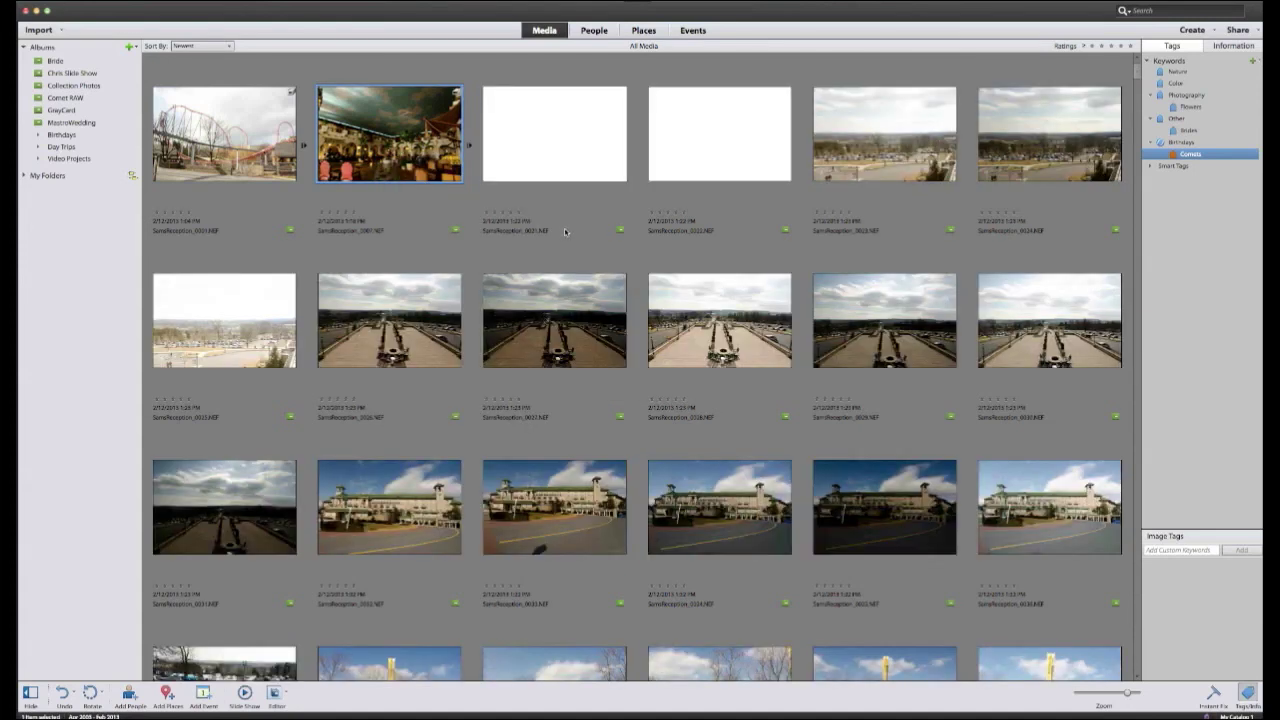
Step: Remove the two blank white photos from their album
{"action": "left_click_drag", "start_coordinate": [793, 72], "coordinate": [567, 144]}
{"action": "right_click", "coordinate": [567, 144]}
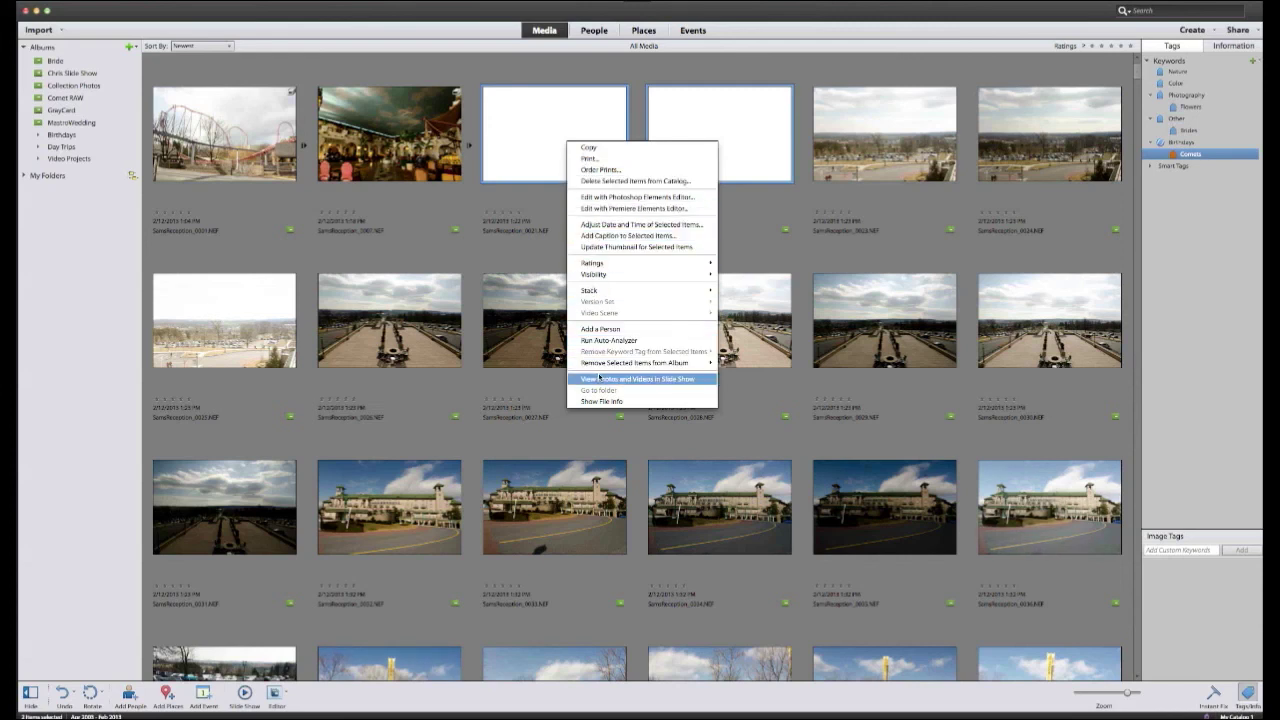
{"action": "mouse_move", "coordinate": [608, 365]}
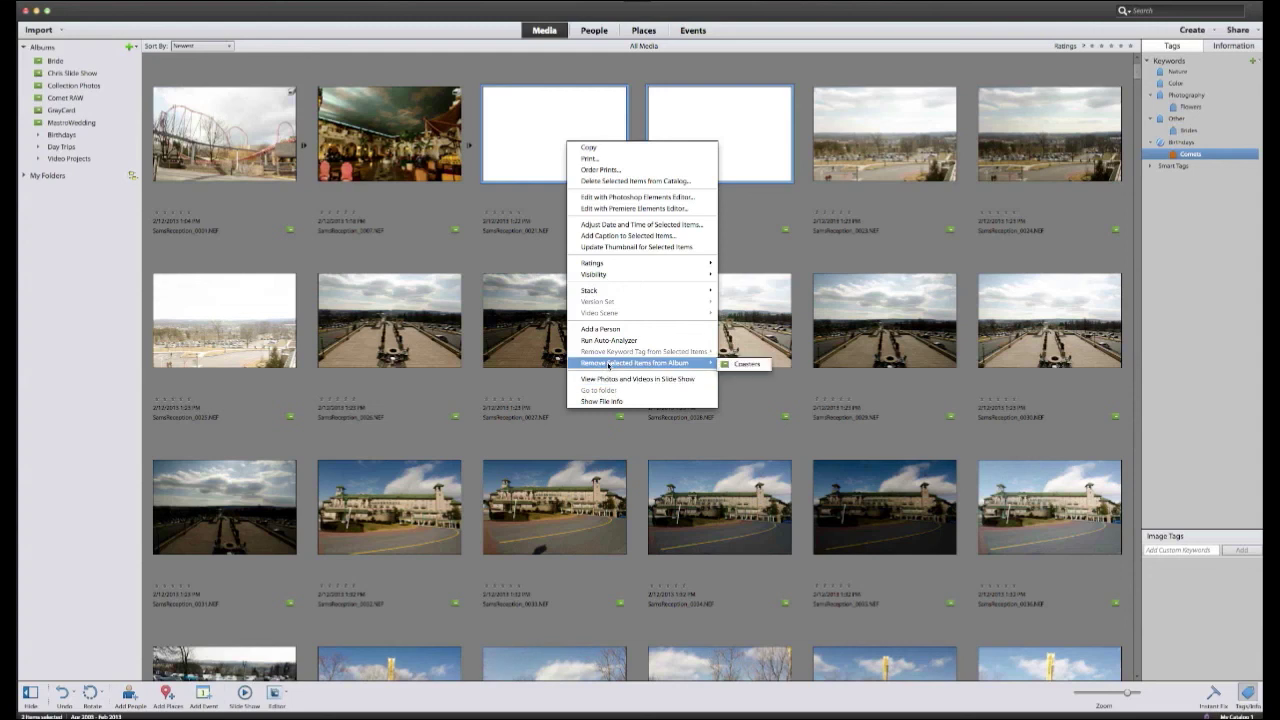
{"action": "left_click", "coordinate": [740, 364]}
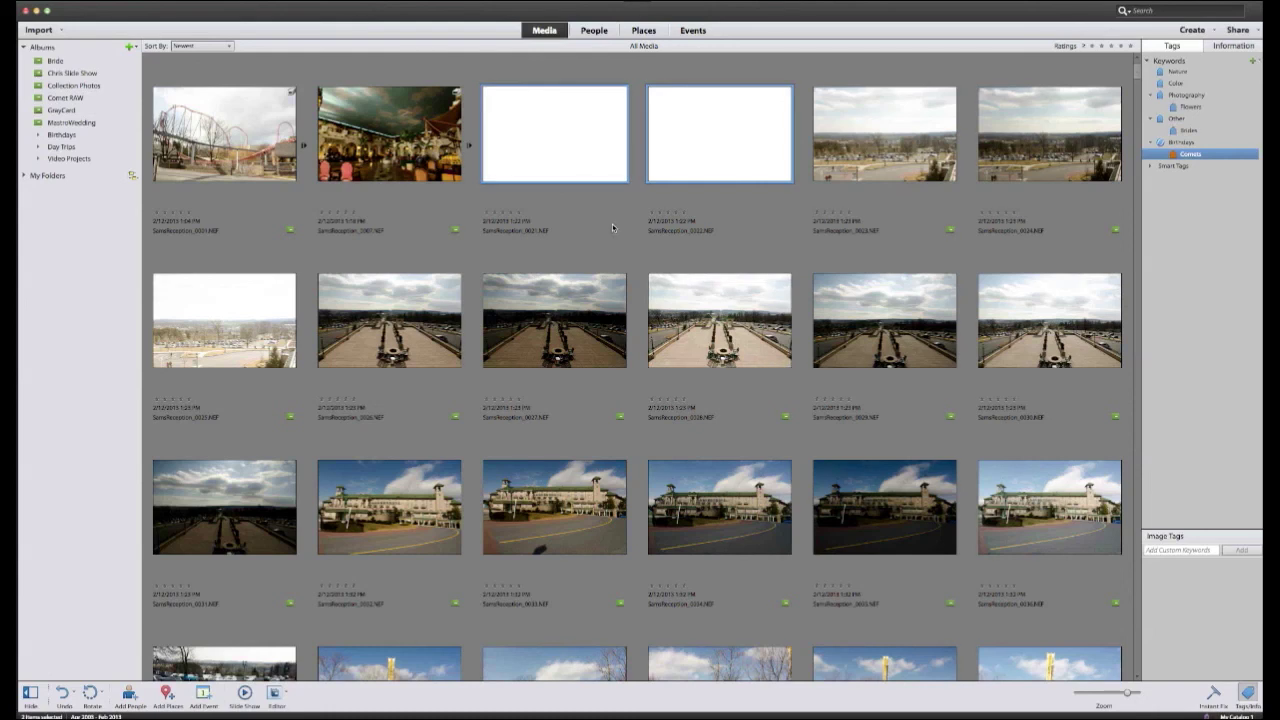
Step: Delete the two blank white photos from the catalog while keeping their files on the hard disk
{"action": "right_click", "coordinate": [594, 152]}
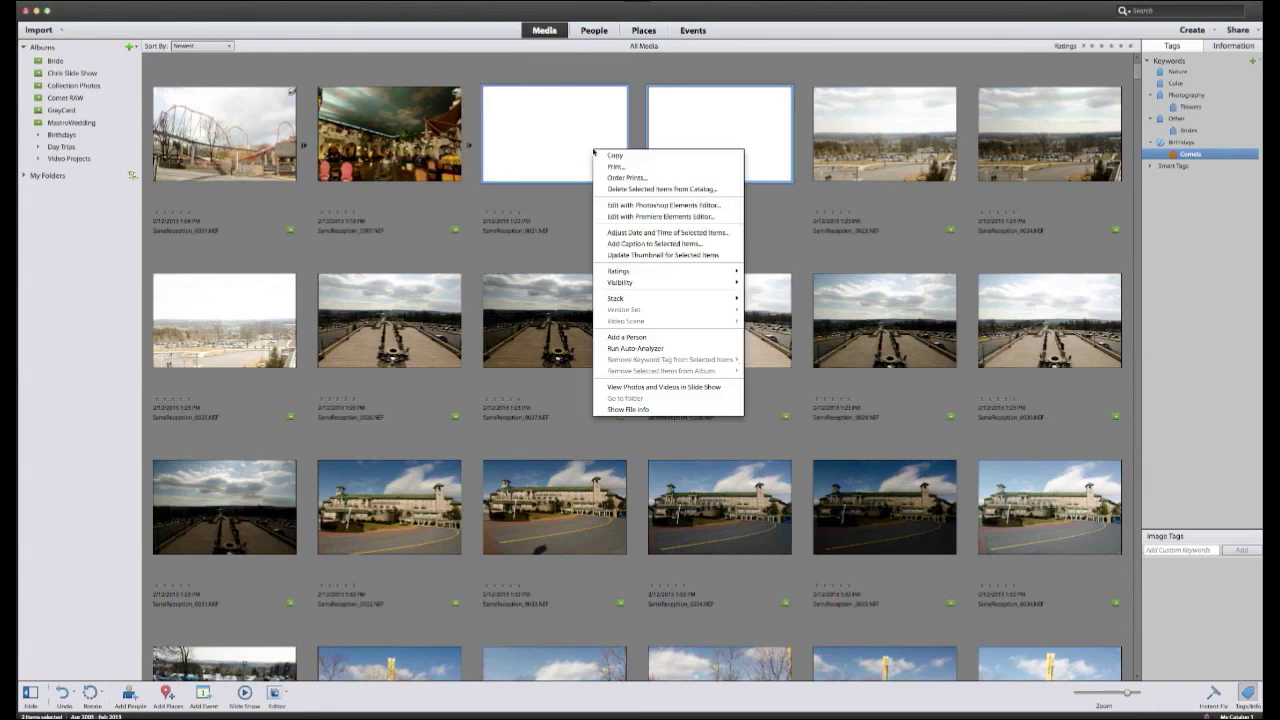
{"action": "left_click", "coordinate": [572, 152]}
{"action": "key", "text": "Delete"}
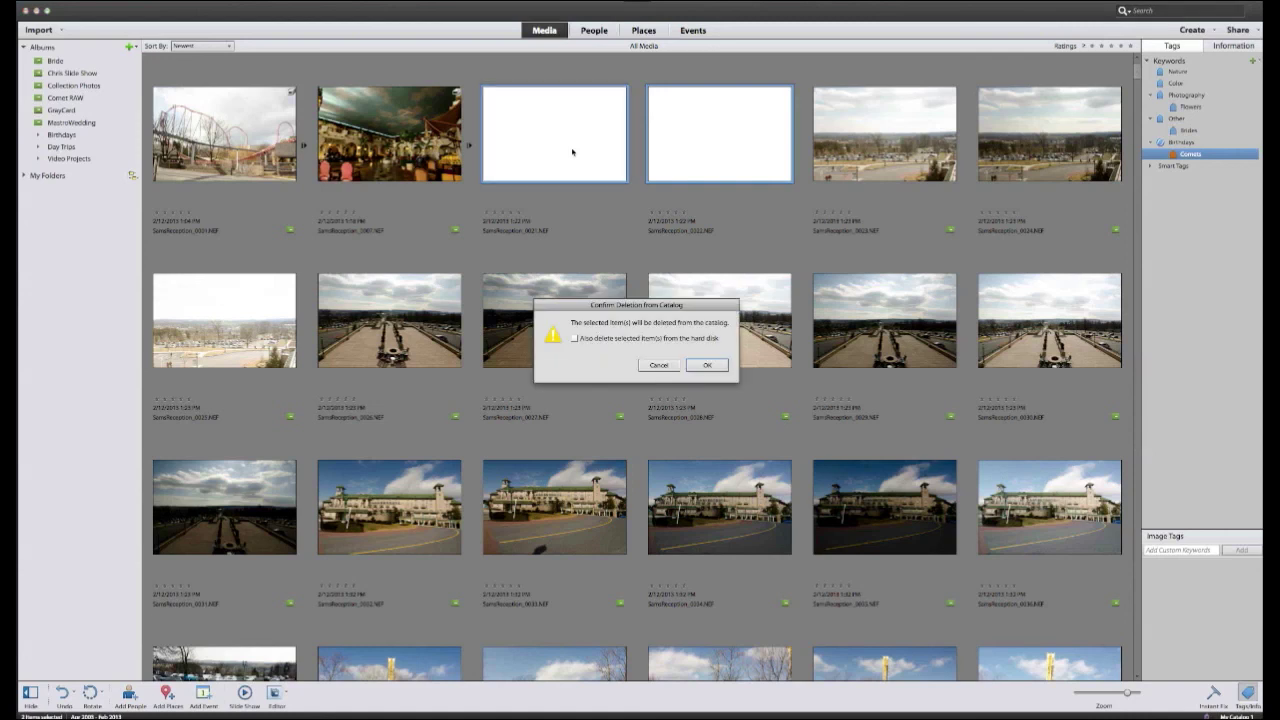
{"action": "left_click", "coordinate": [715, 367]}
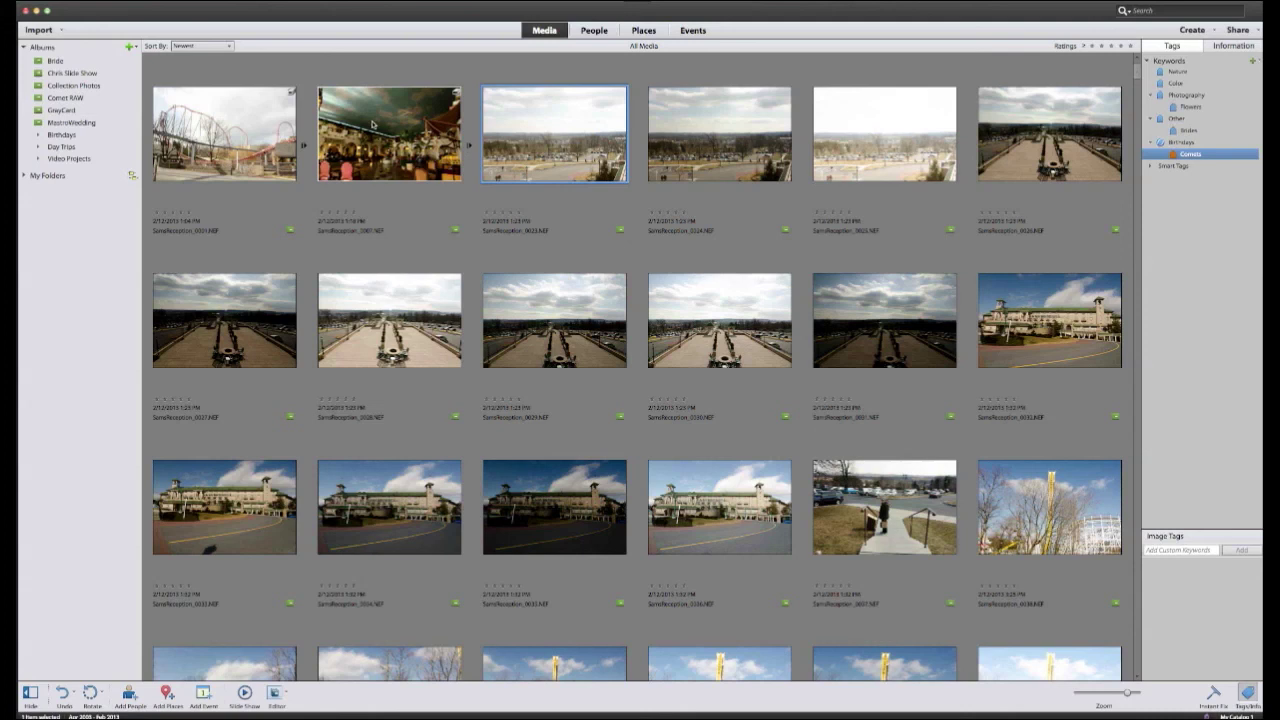
Step: Expand the stack of lobby interior photos to view its contents, and collapse it again
{"action": "left_click", "coordinate": [469, 146]}
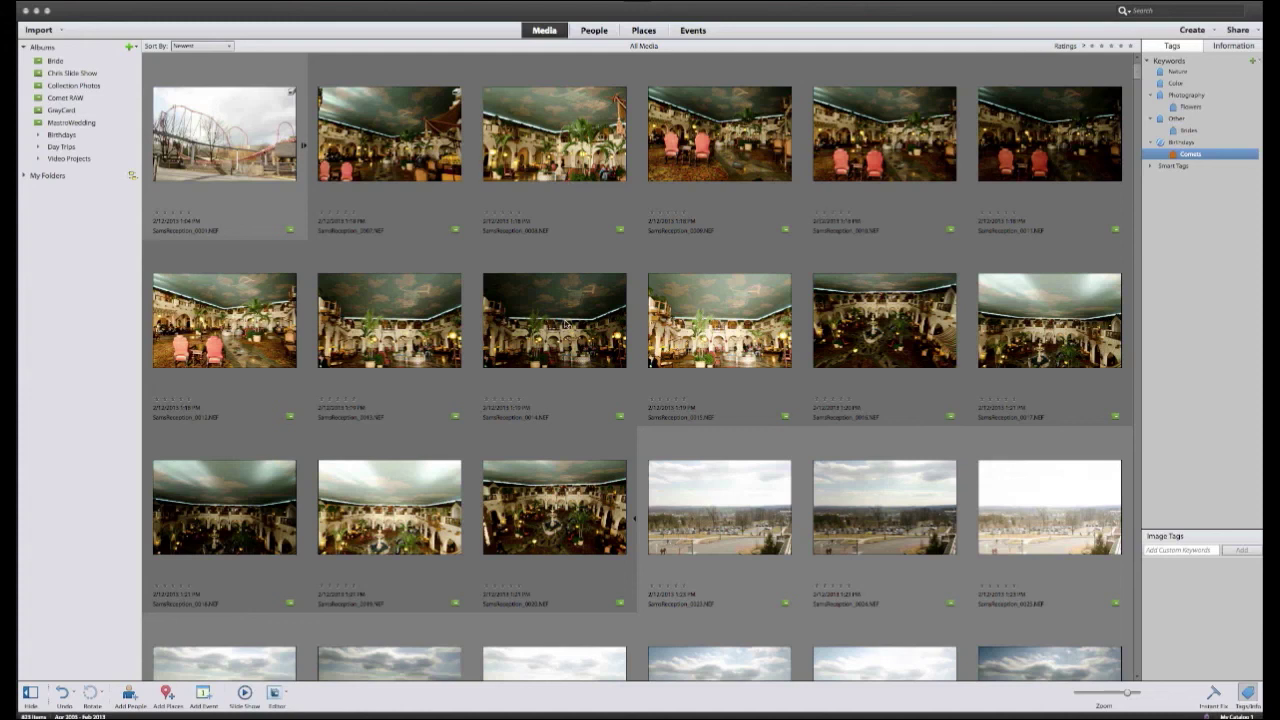
{"action": "left_click", "coordinate": [635, 518]}
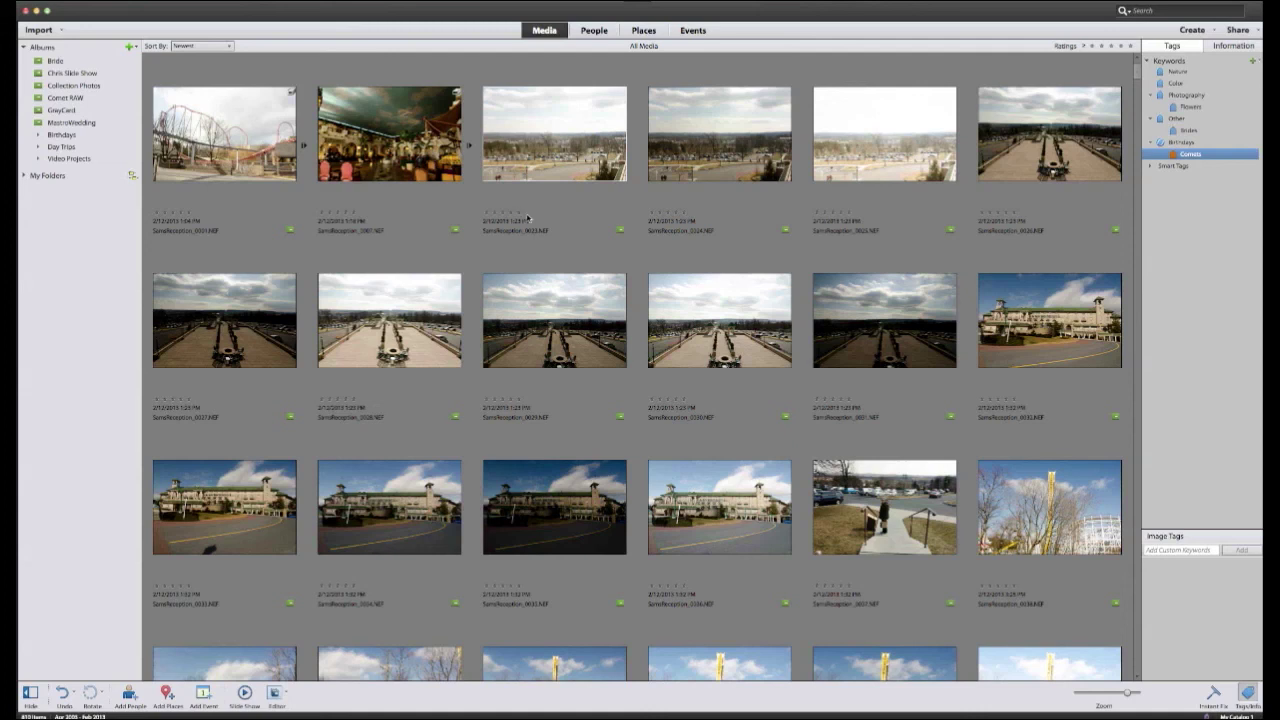
Step: Give five-star ratings to the landscape photos numbered 0023, 0024, 0029 and 0031
{"action": "left_click", "coordinate": [519, 212]}
{"action": "left_click", "coordinate": [682, 212]}
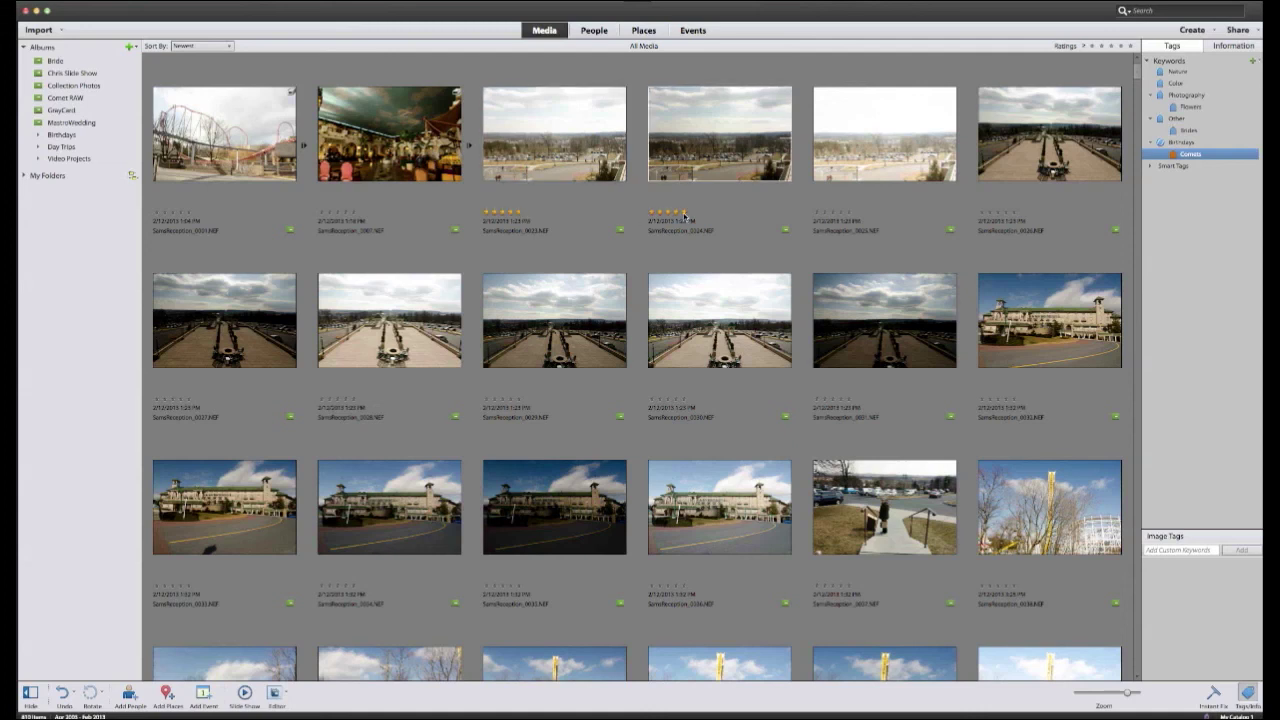
{"action": "left_click", "coordinate": [518, 399]}
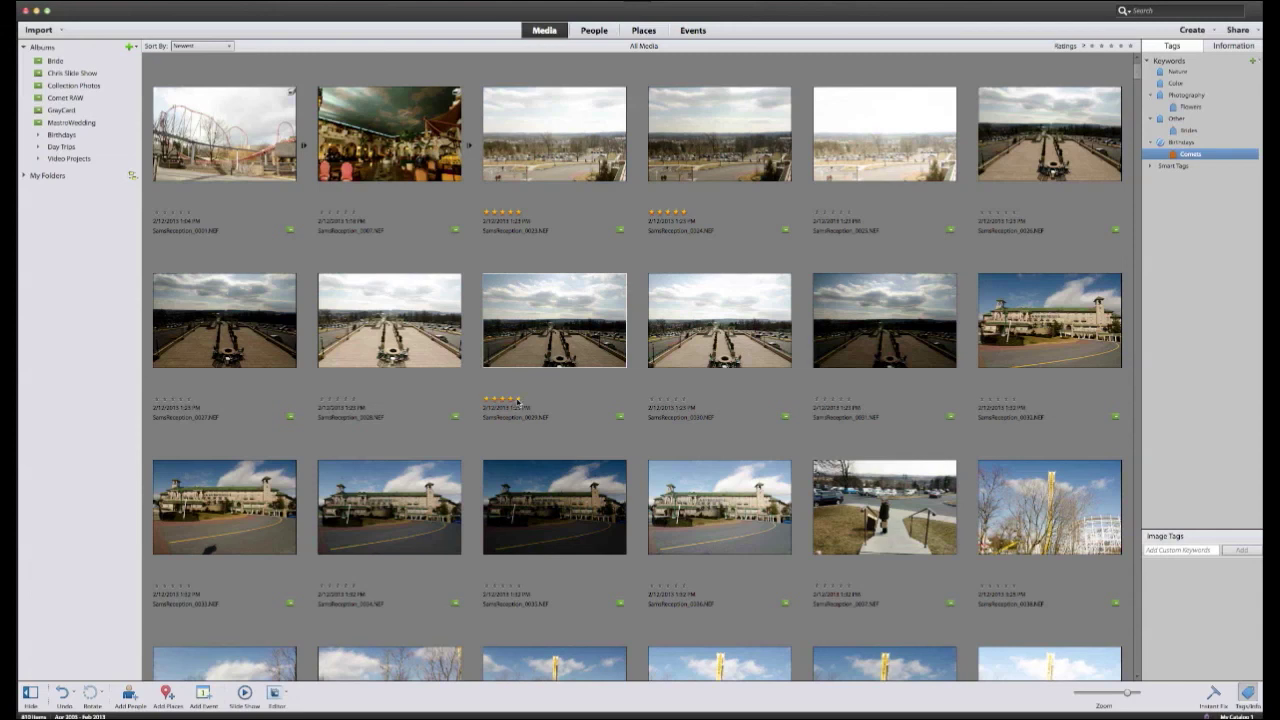
{"action": "left_click", "coordinate": [721, 417]}
{"action": "left_click", "coordinate": [852, 404]}
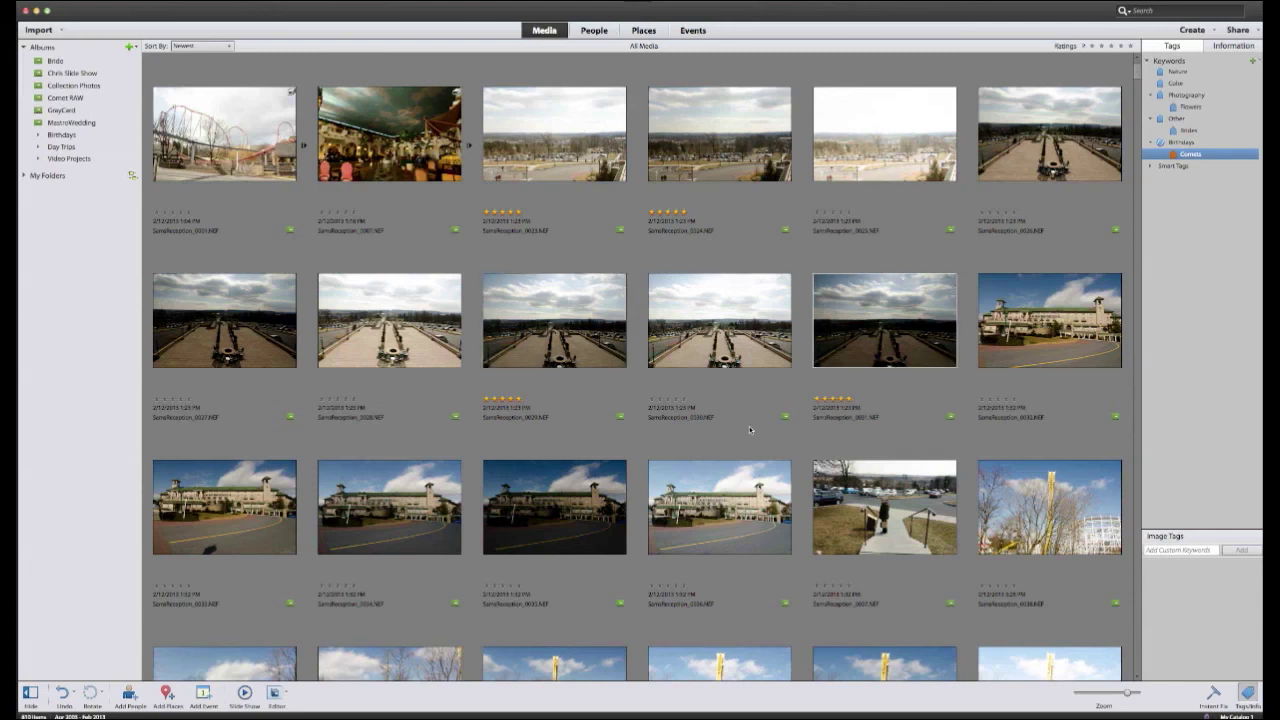
{"action": "left_click", "coordinate": [752, 431]}
Step: Rate a few more photos further down the collection with five stars, and return to the start of the collection
{"action": "scroll", "coordinate": [750, 431], "scroll_direction": "down", "scroll_amount": 2}
{"action": "left_click", "coordinate": [519, 399]}
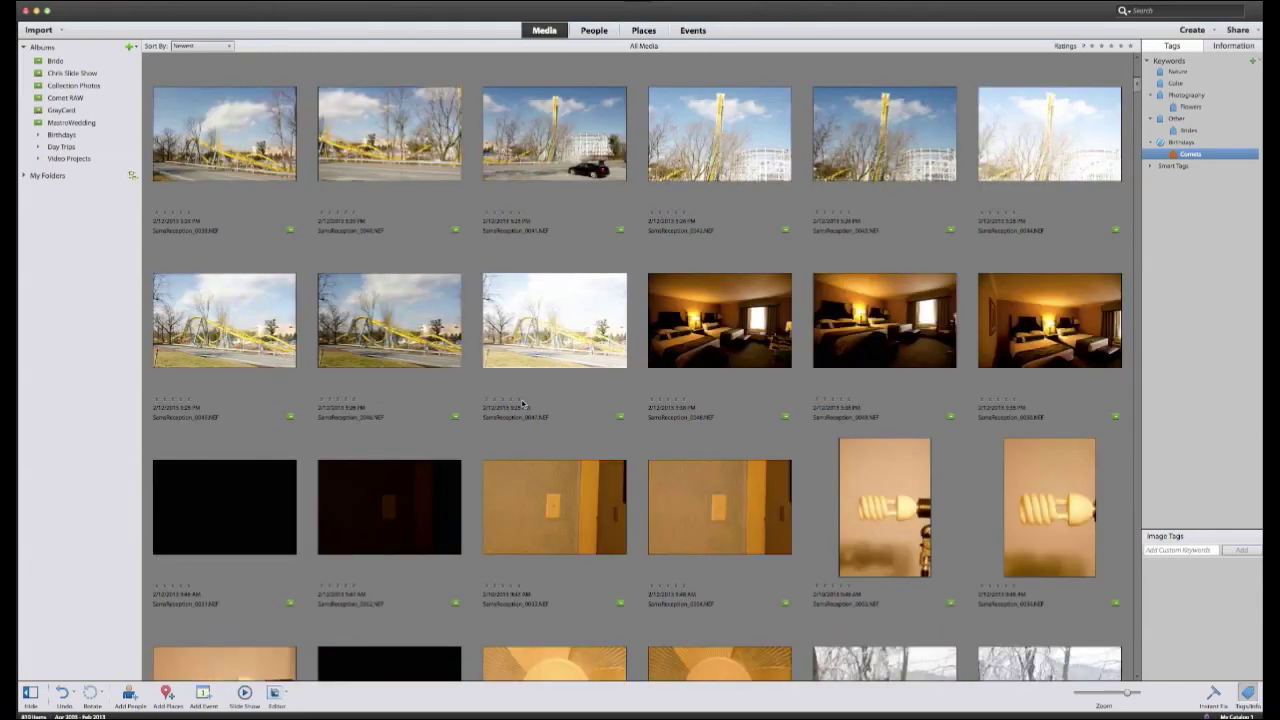
{"action": "left_click", "coordinate": [402, 265]}
{"action": "left_click", "coordinate": [362, 212]}
{"action": "left_click", "coordinate": [354, 212]}
{"action": "left_click", "coordinate": [491, 221]}
{"action": "scroll", "coordinate": [602, 235], "scroll_direction": "up", "scroll_amount": 3}
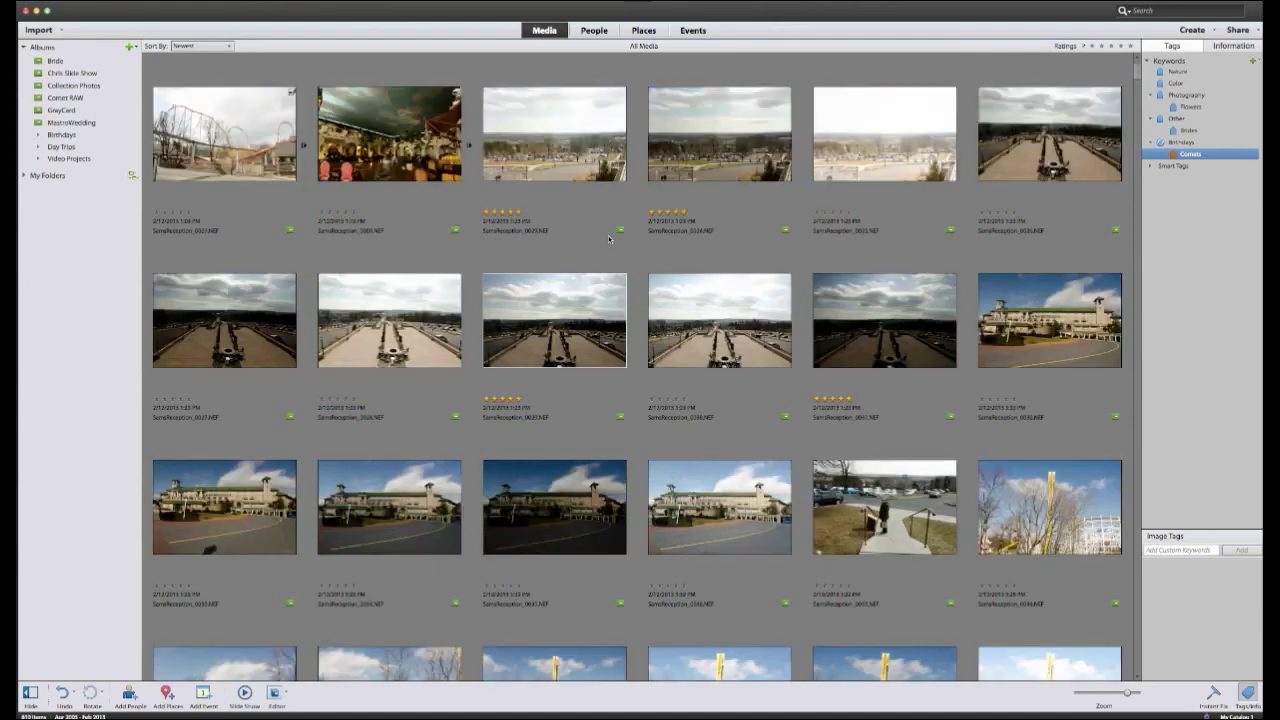
Step: Filter the media collection to show only the photos rated five stars
{"action": "left_click", "coordinate": [924, 196]}
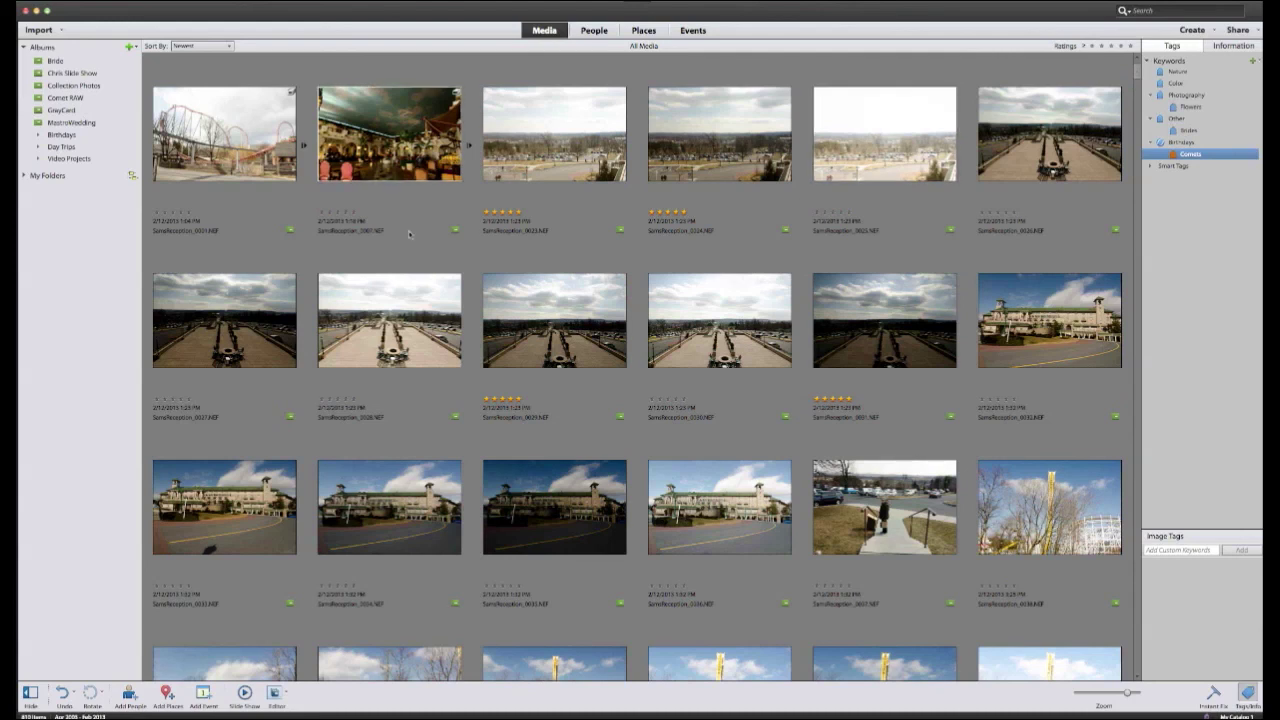
{"action": "left_click", "coordinate": [716, 240]}
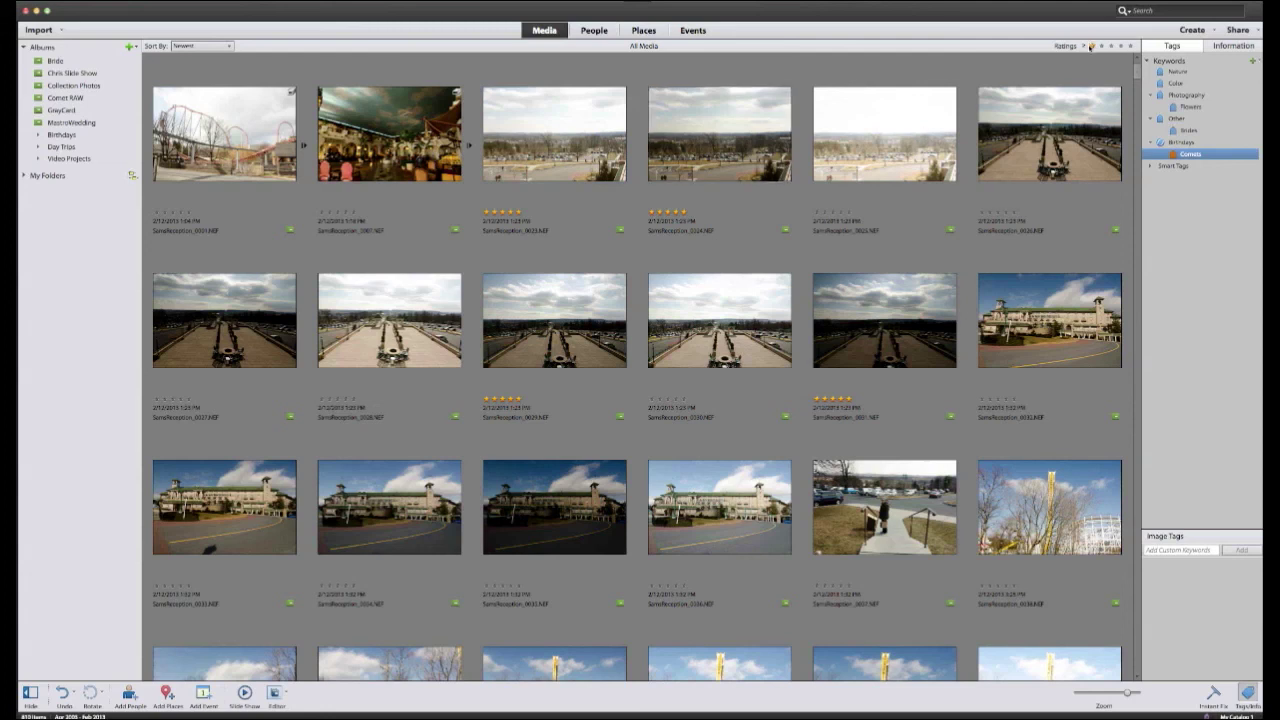
{"action": "left_click", "coordinate": [1130, 46]}
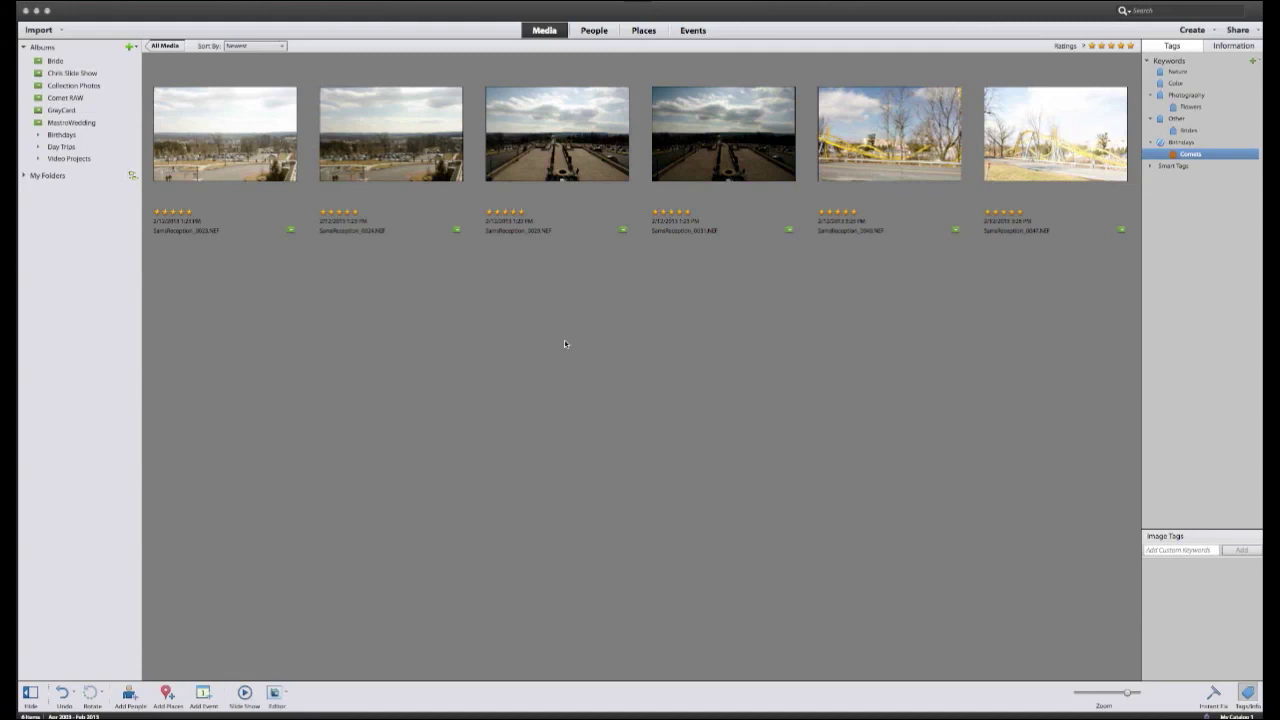
Step: Examine the complete metadata of terrace photo 0029 down to its Camera Raw data, and open the photo in single-image view
{"action": "left_click", "coordinate": [576, 157]}
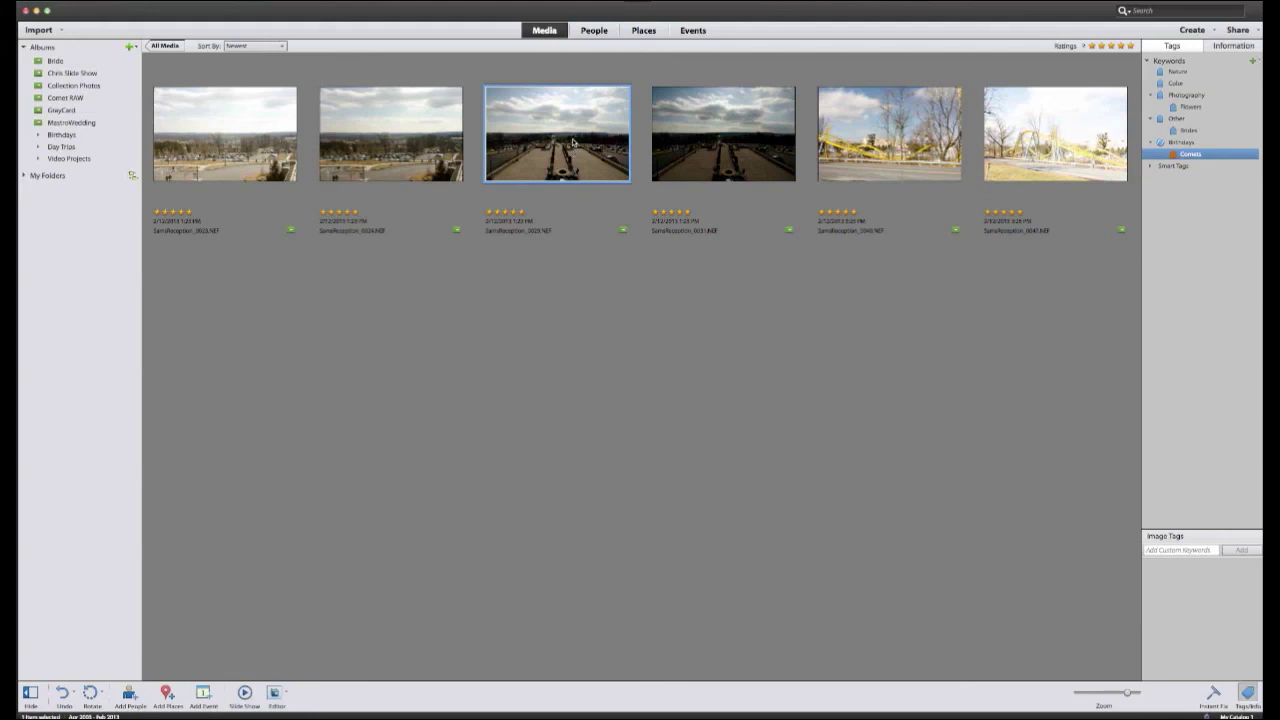
{"action": "right_click", "coordinate": [573, 142]}
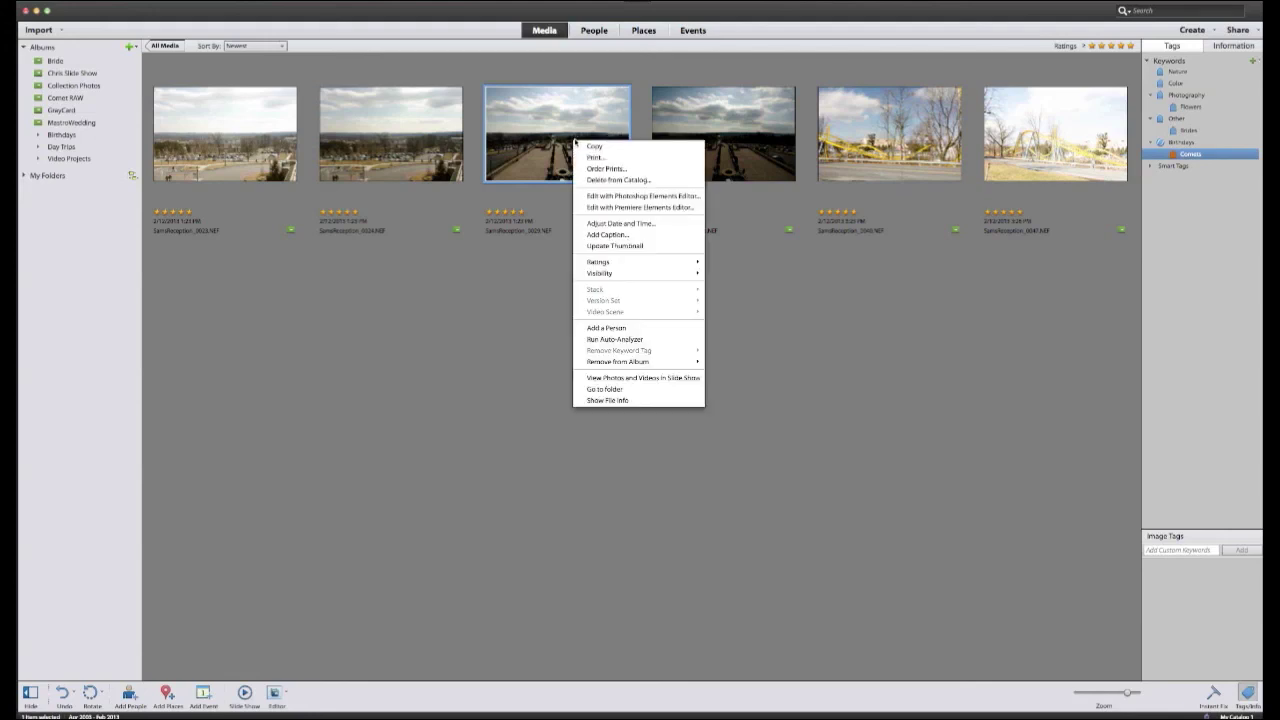
{"action": "left_click", "coordinate": [614, 401]}
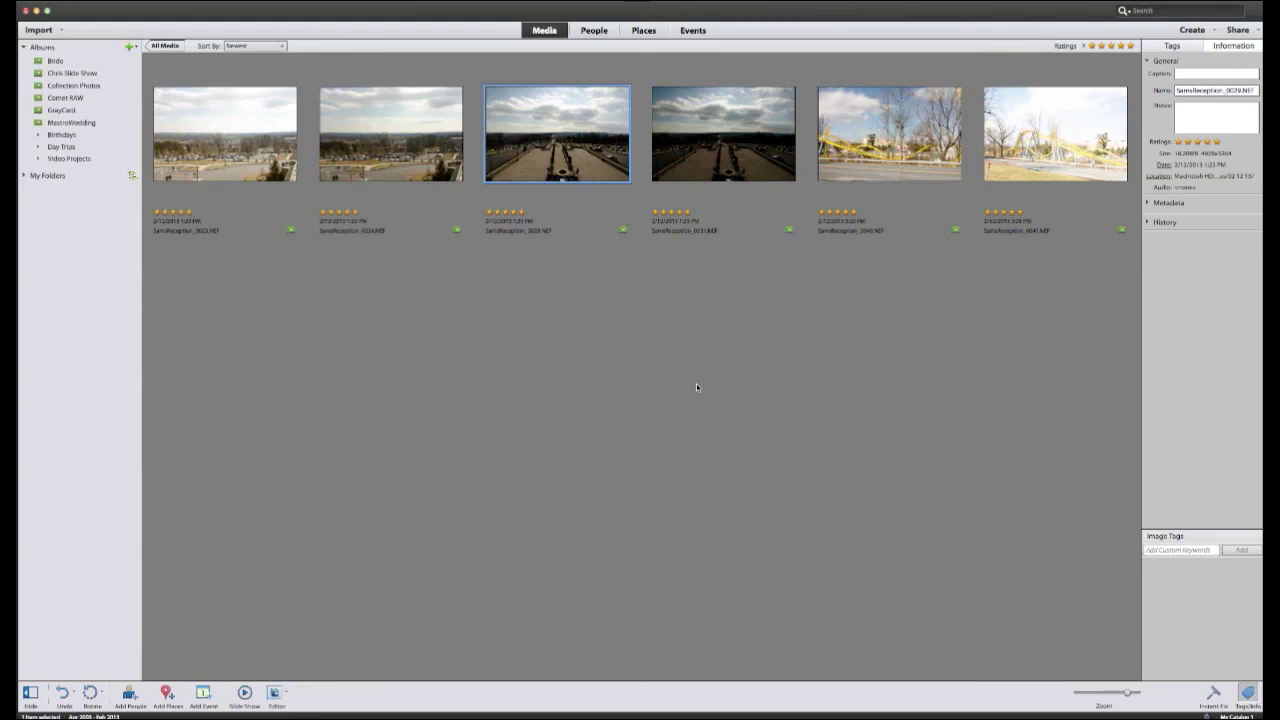
{"action": "left_click", "coordinate": [1148, 204]}
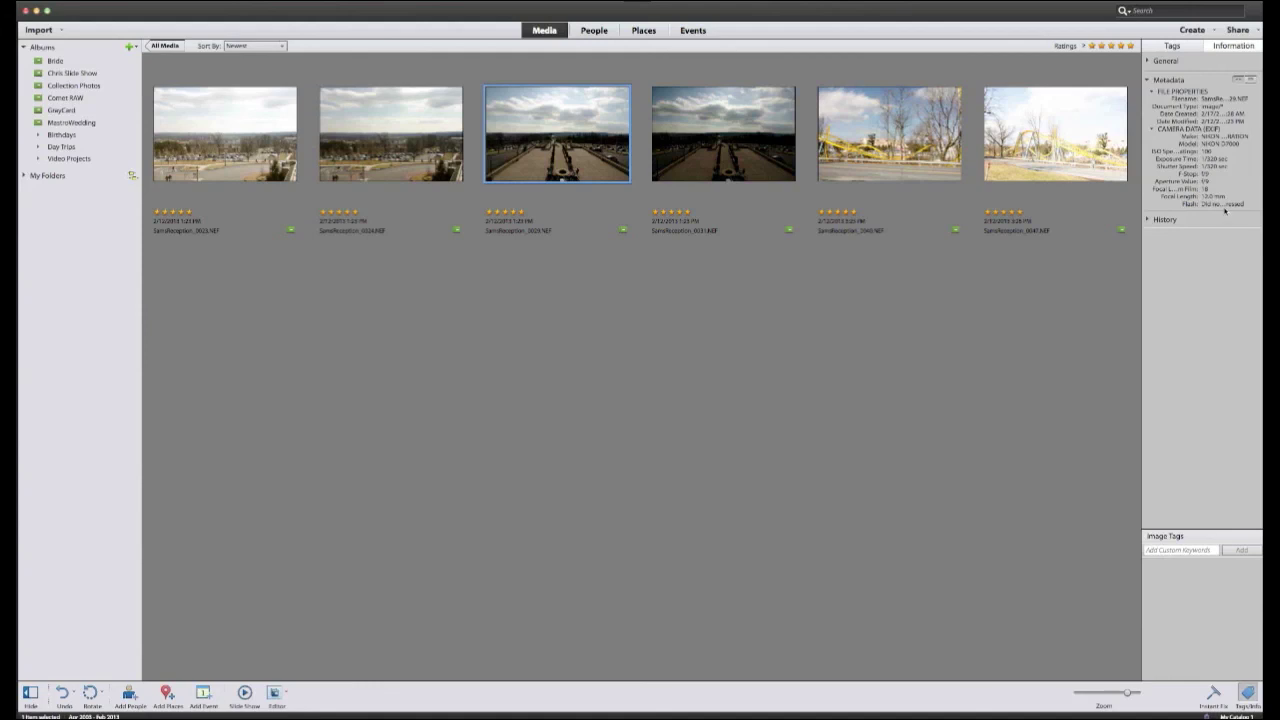
{"action": "left_click", "coordinate": [1252, 80]}
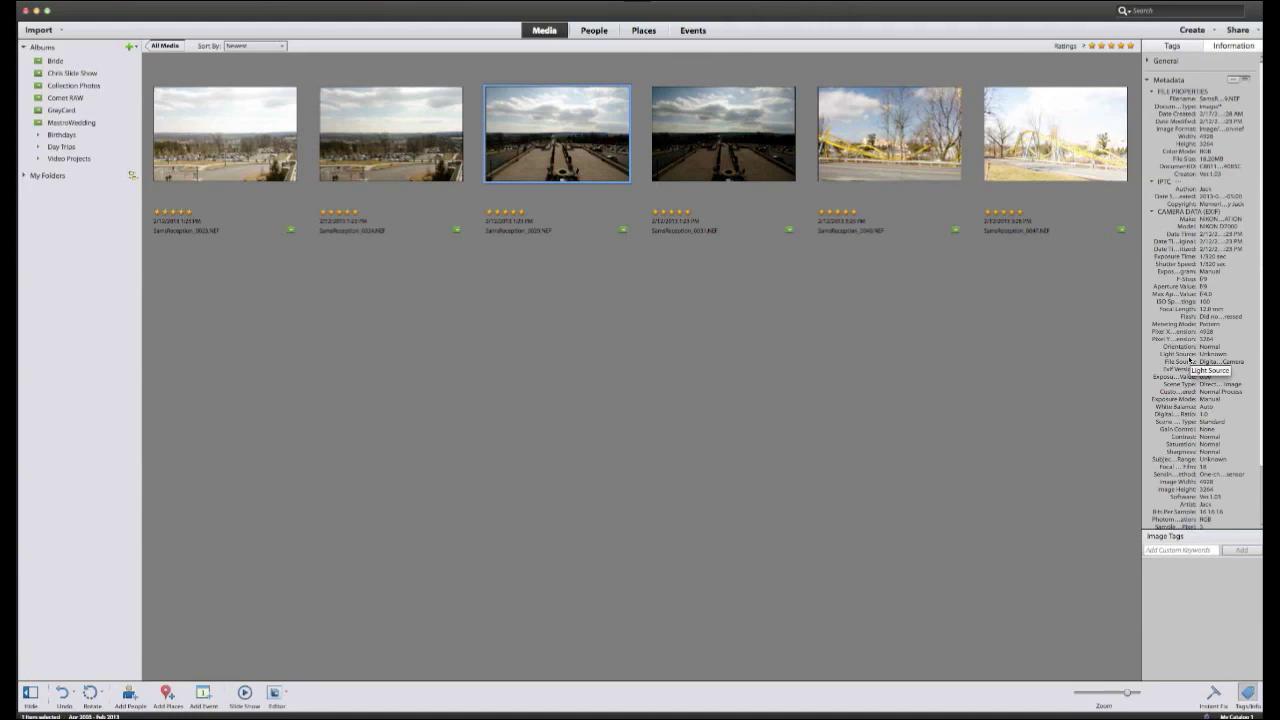
{"action": "scroll", "coordinate": [1200, 290], "scroll_direction": "down", "scroll_amount": 3}
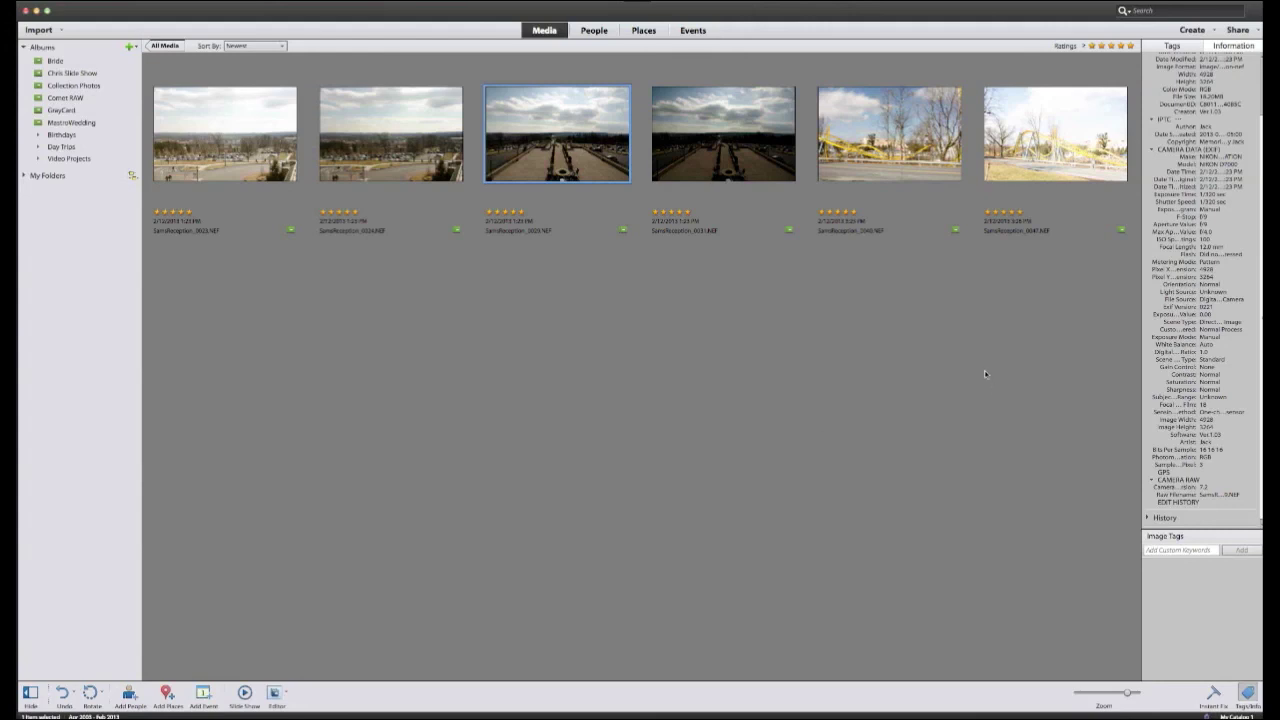
{"action": "double_click", "coordinate": [574, 172]}
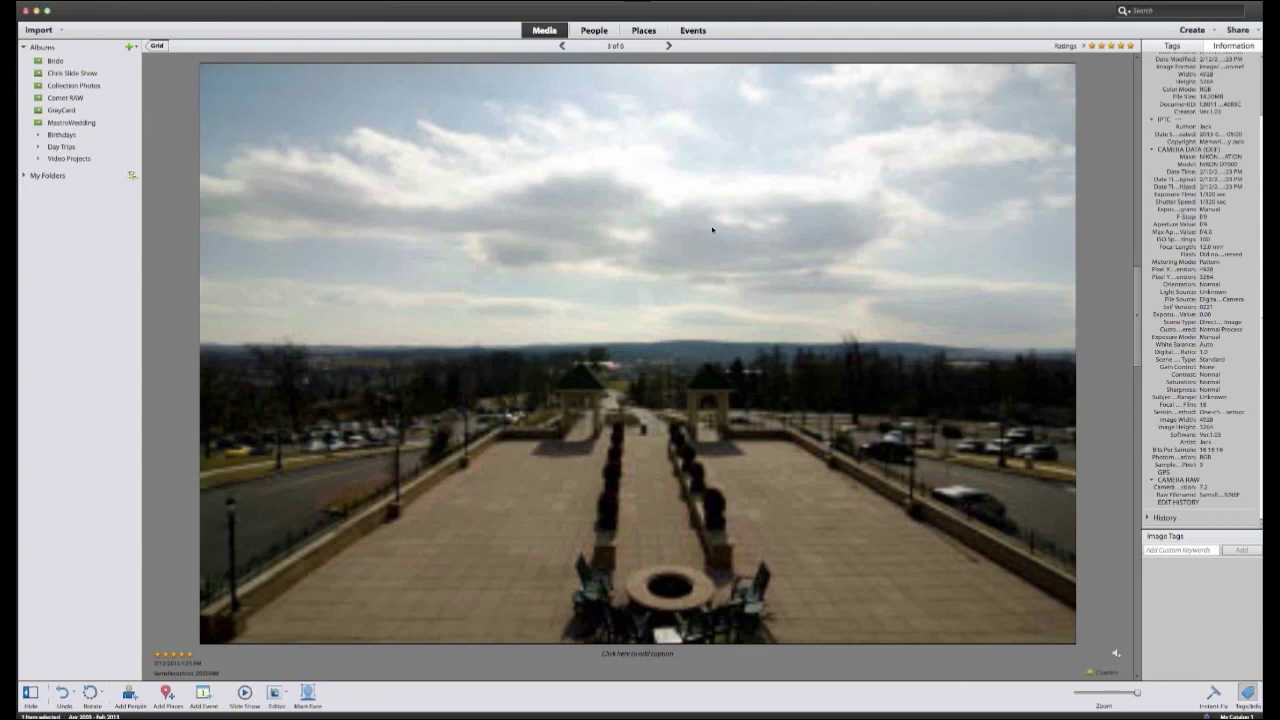